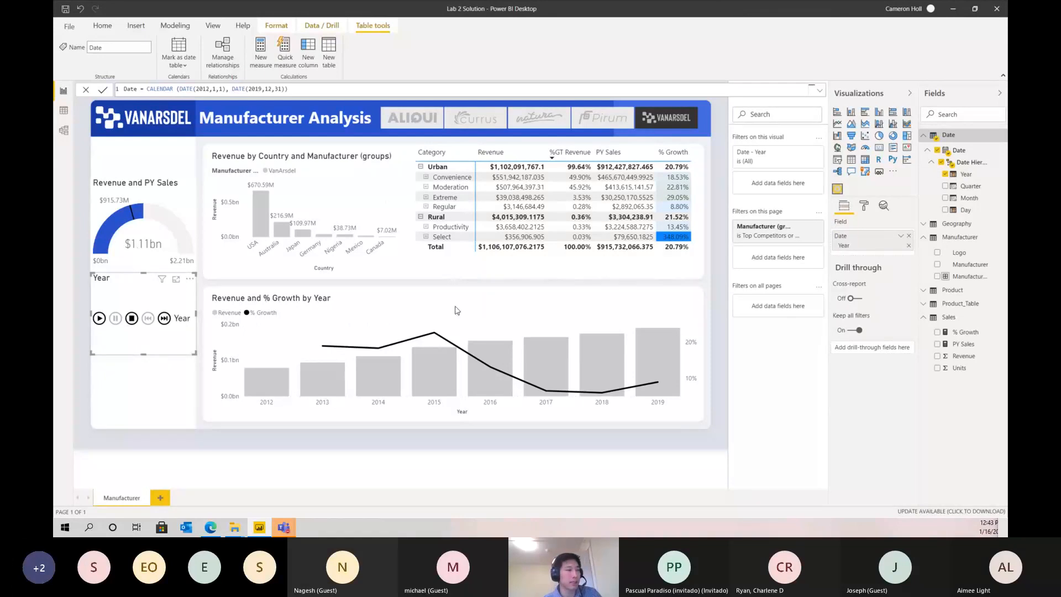
Turn on showing all button colors for the Year play axis and run its animation.
click(864, 207)
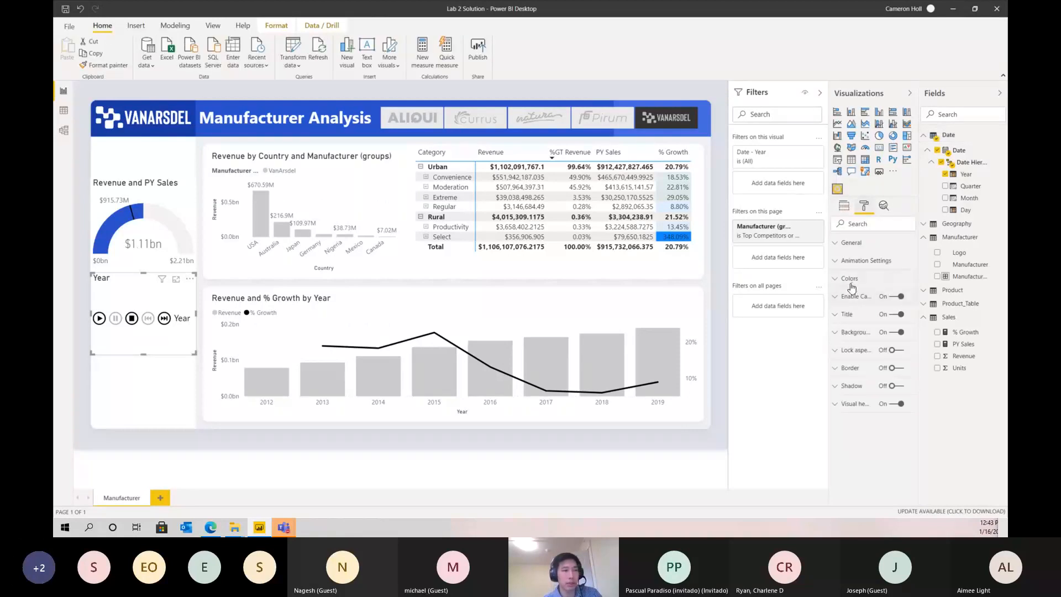
click(852, 280)
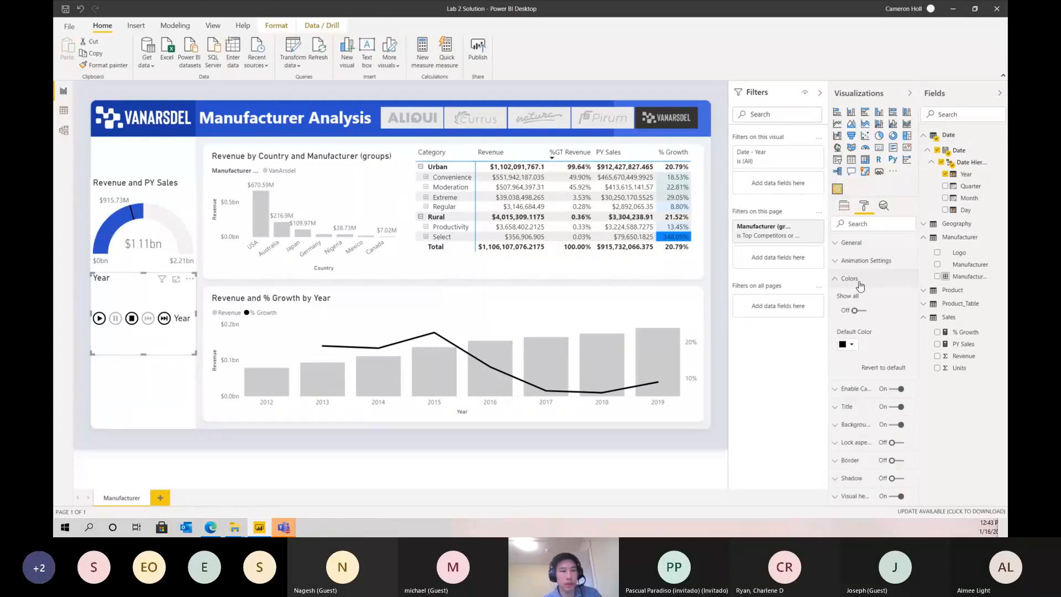
click(854, 311)
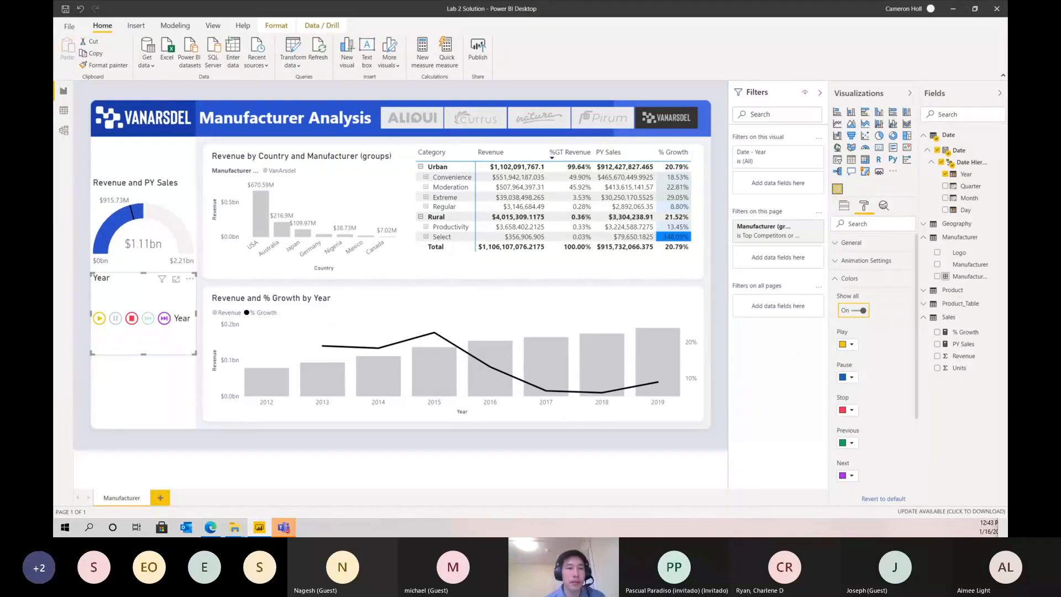
click(98, 321)
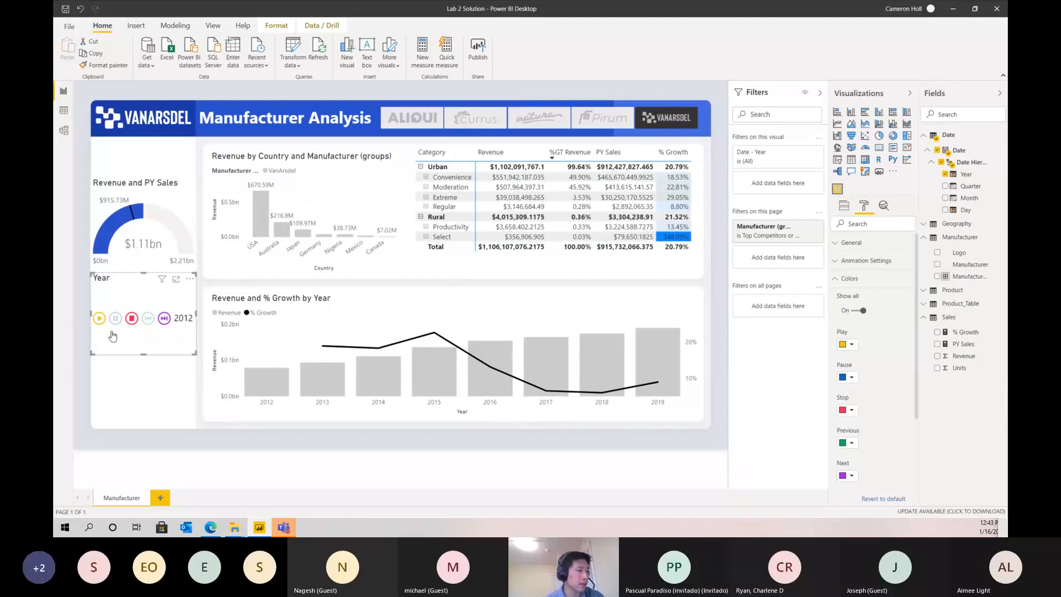
click(99, 320)
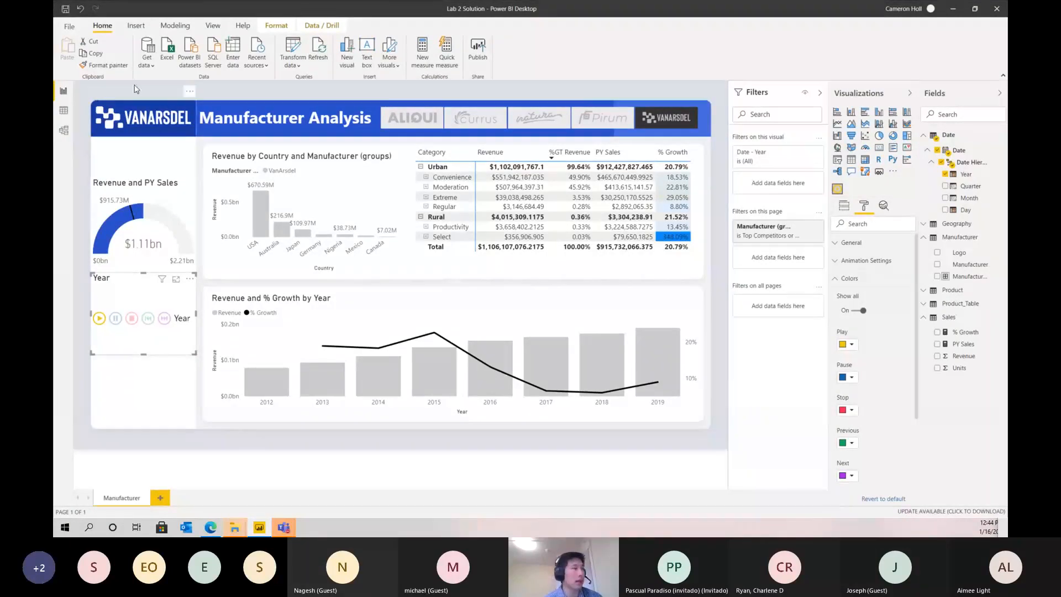
Add a bookmark of the current report view and name it "Initial State".
click(213, 26)
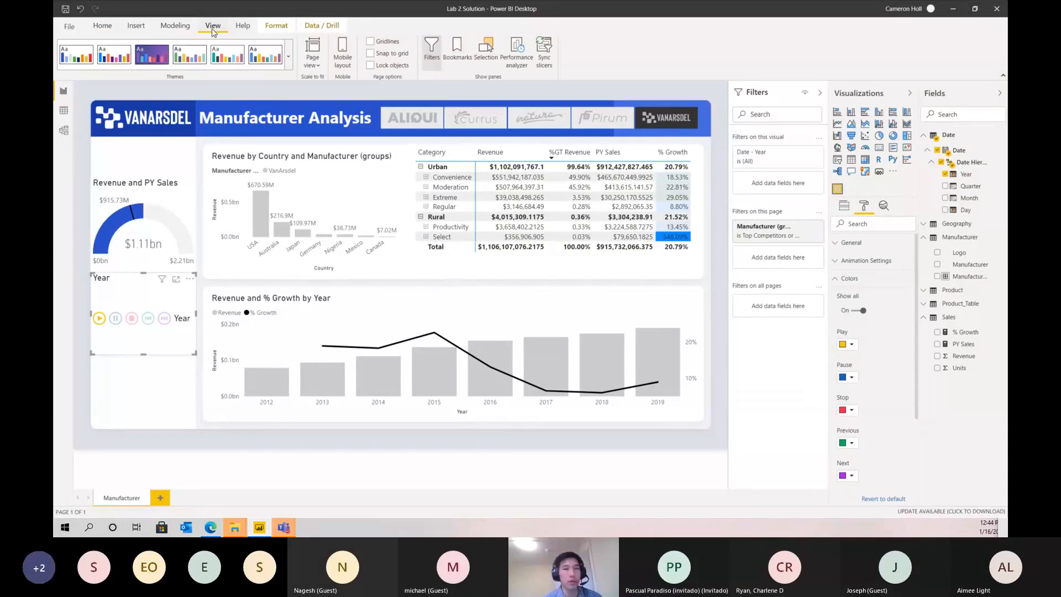
click(453, 59)
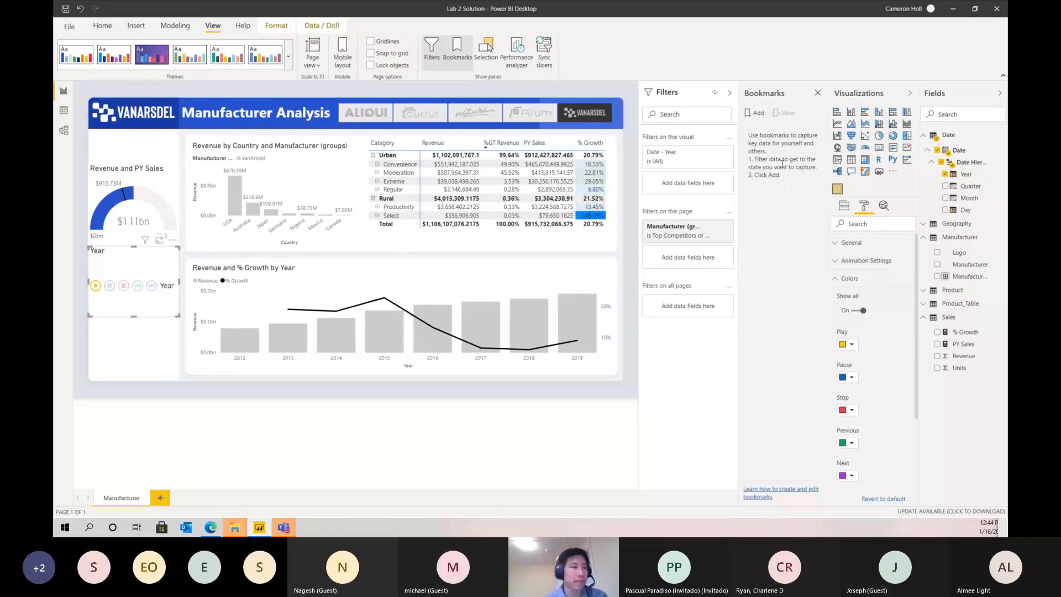
click(759, 116)
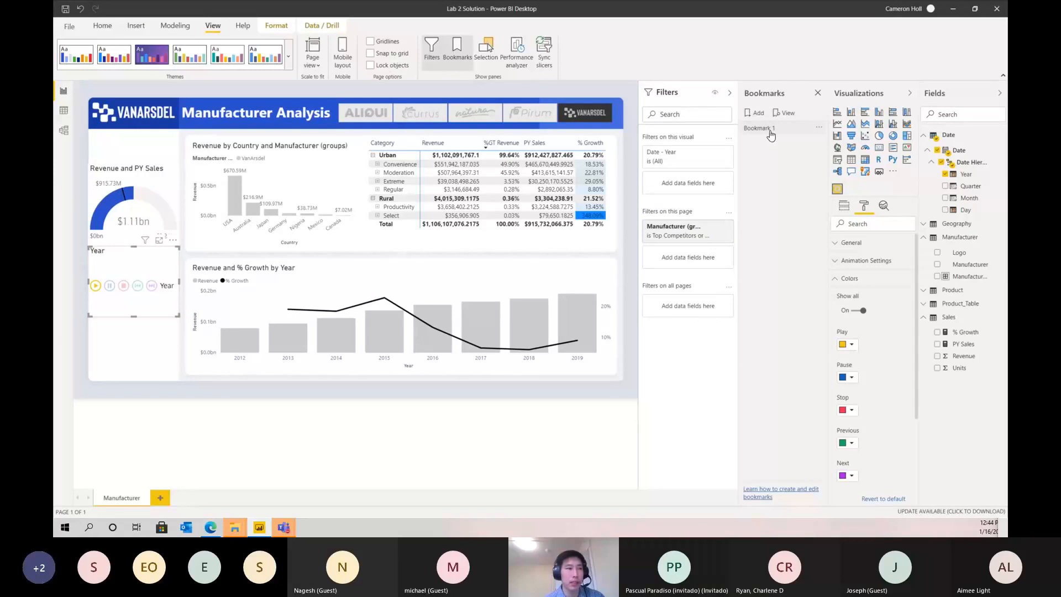
double_click(771, 128)
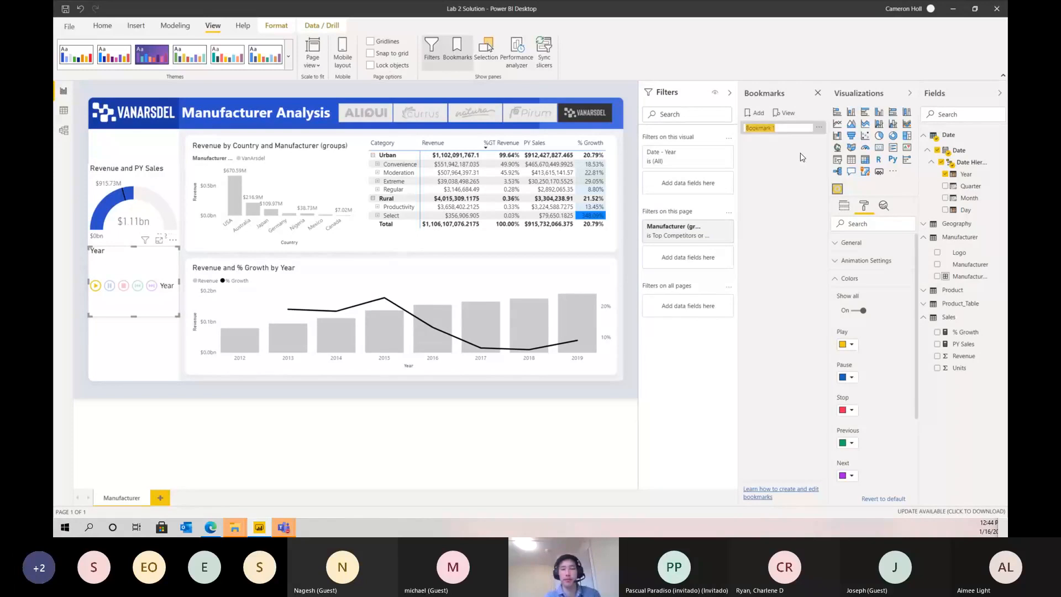
text(Initial State)
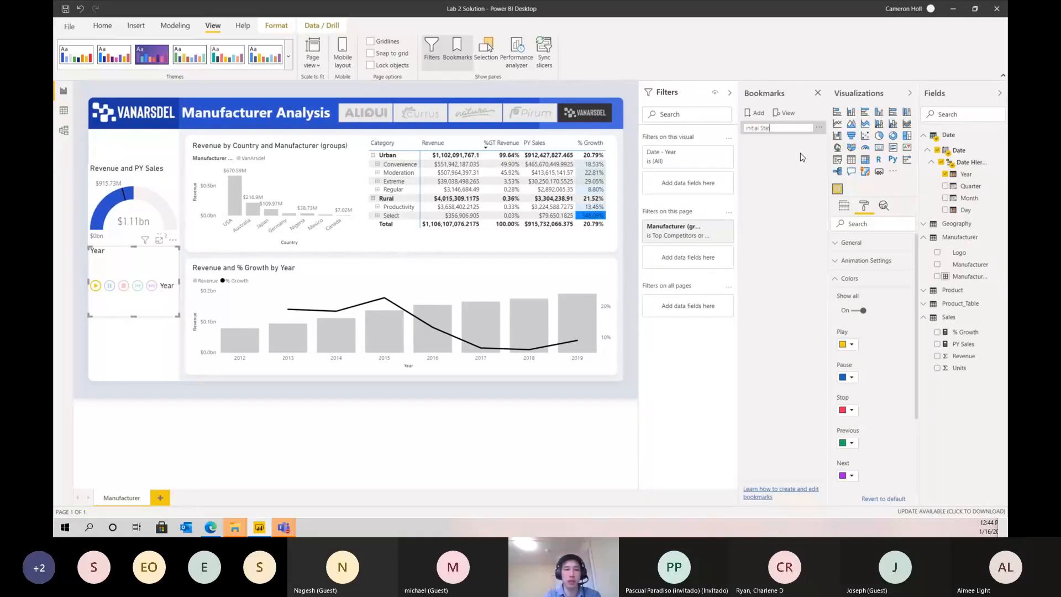
key(Return)
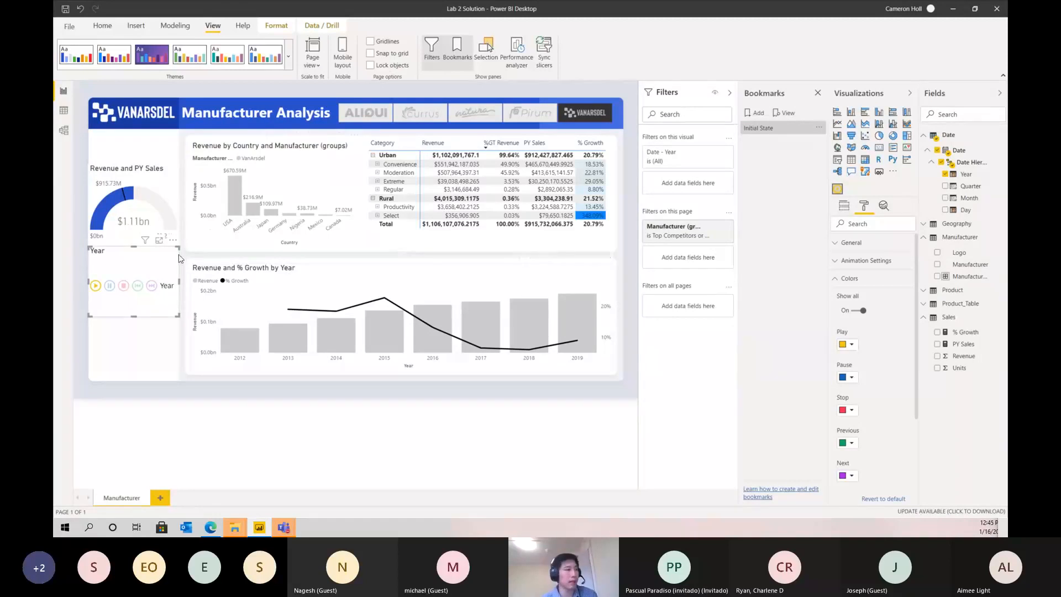
Drill the country revenue chart into USA and back up, and try the Spotlight effect on it.
click(237, 212)
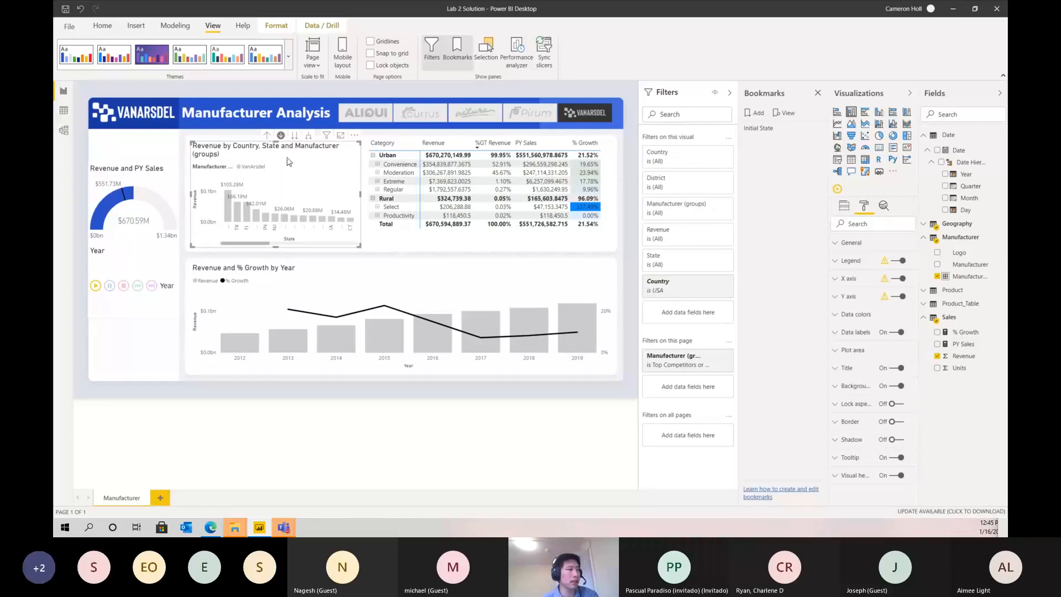
click(267, 135)
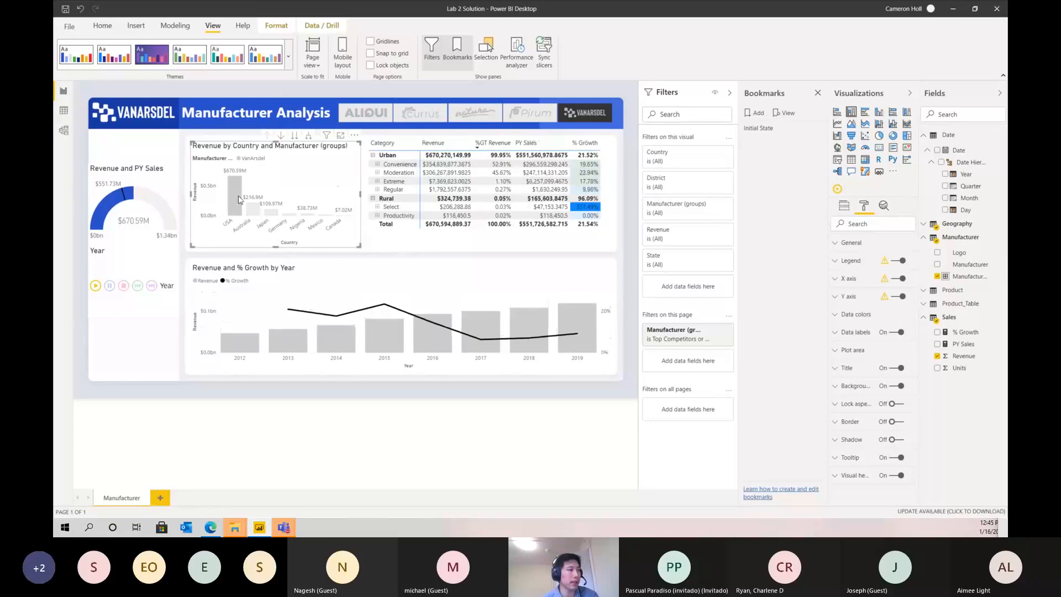
click(355, 136)
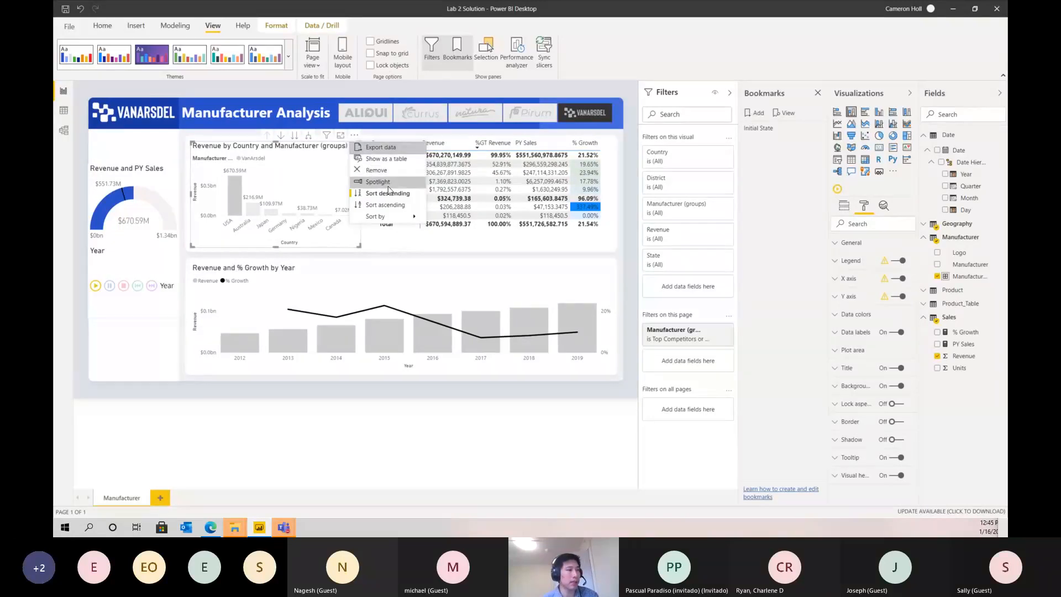
click(388, 187)
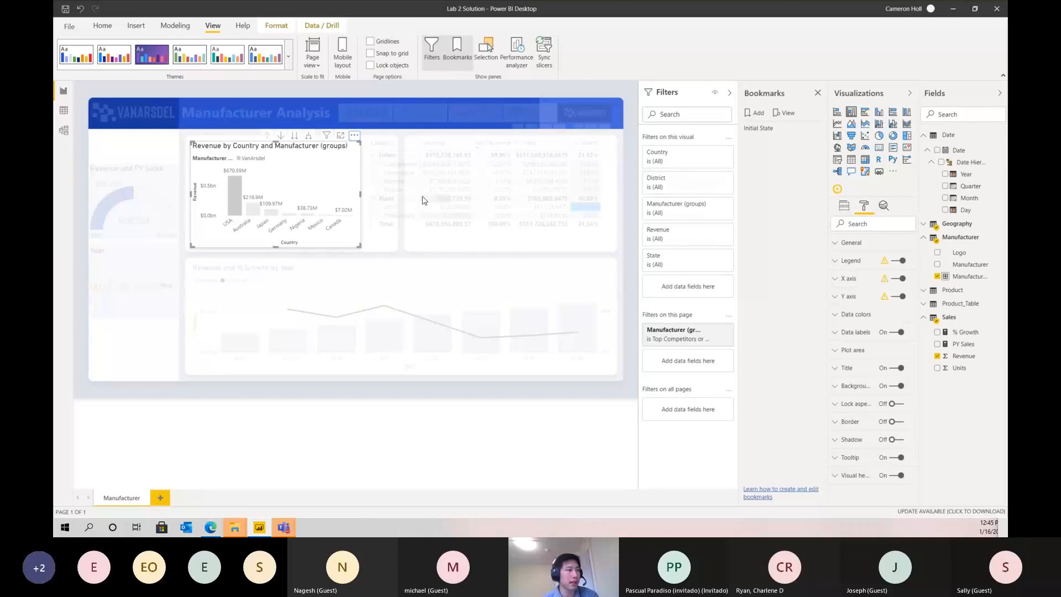
click(371, 194)
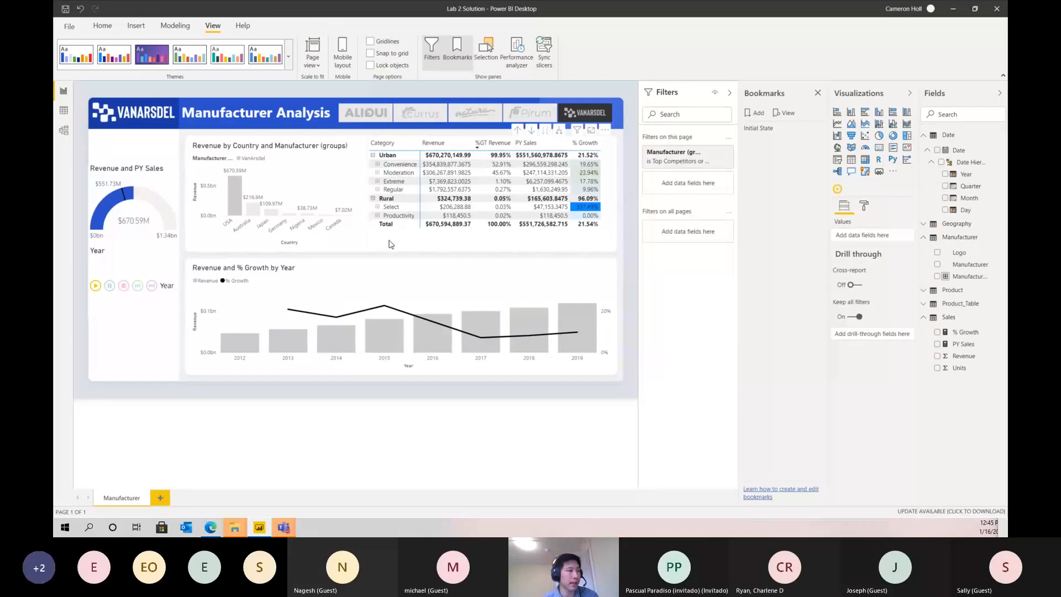
Narrow the category matrix by moving its left edge inward, and tighten its Revenue column.
drag(367, 193, 409, 194)
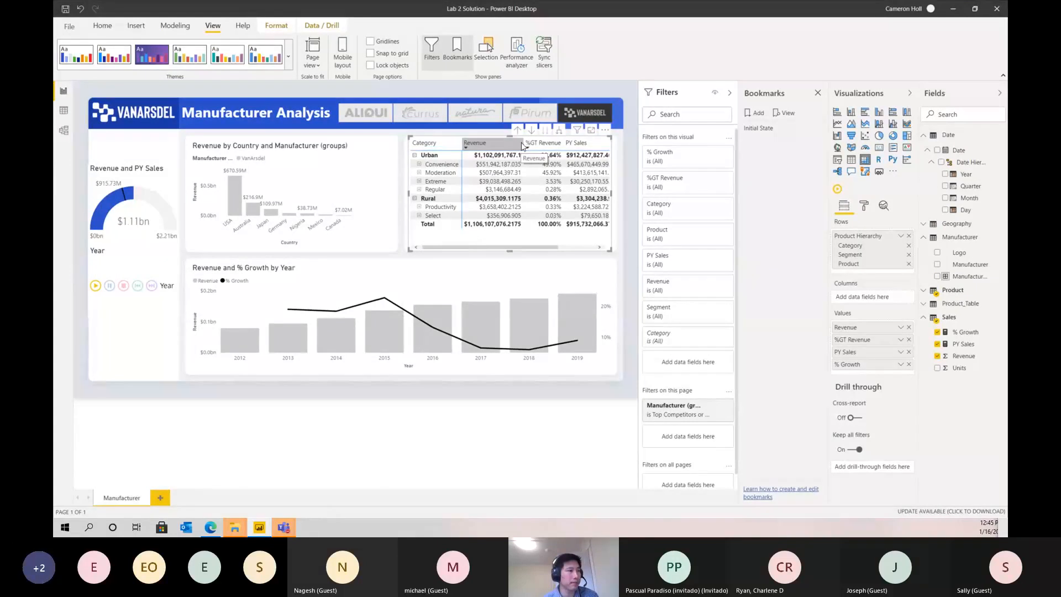
drag(526, 141, 519, 143)
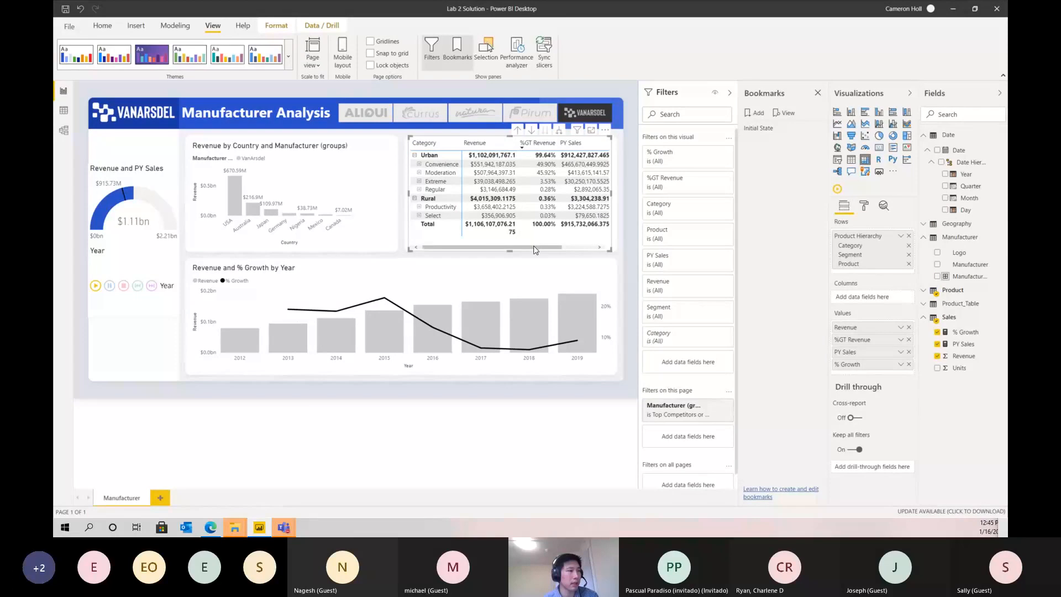
mouse_move(535, 247)
mouse_down()
mouse_move(566, 247)
mouse_move(530, 244)
mouse_up()
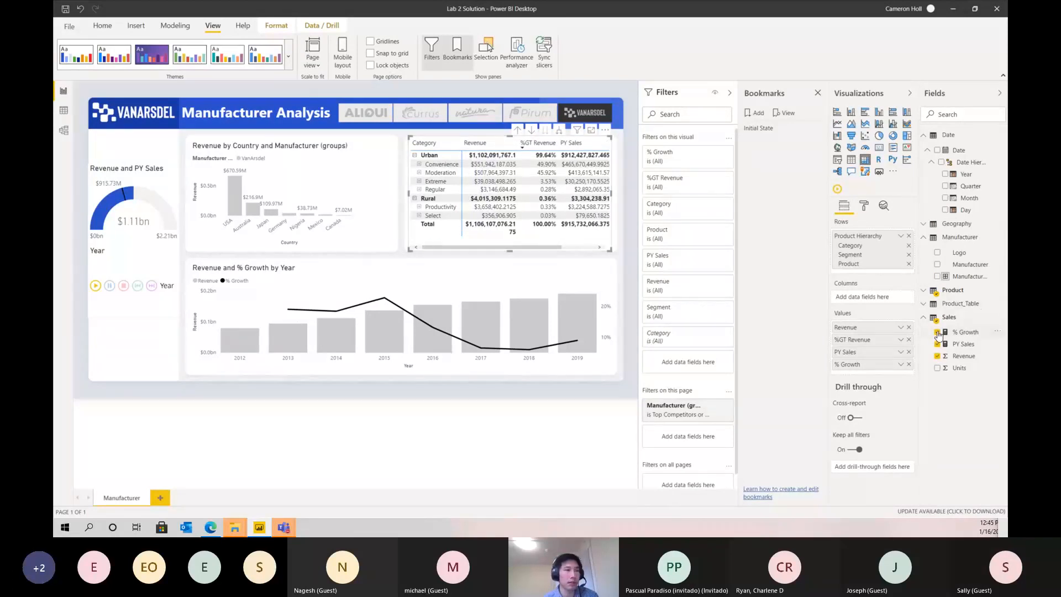
Set the PY Sales measure's format to 0 decimal places.
click(957, 332)
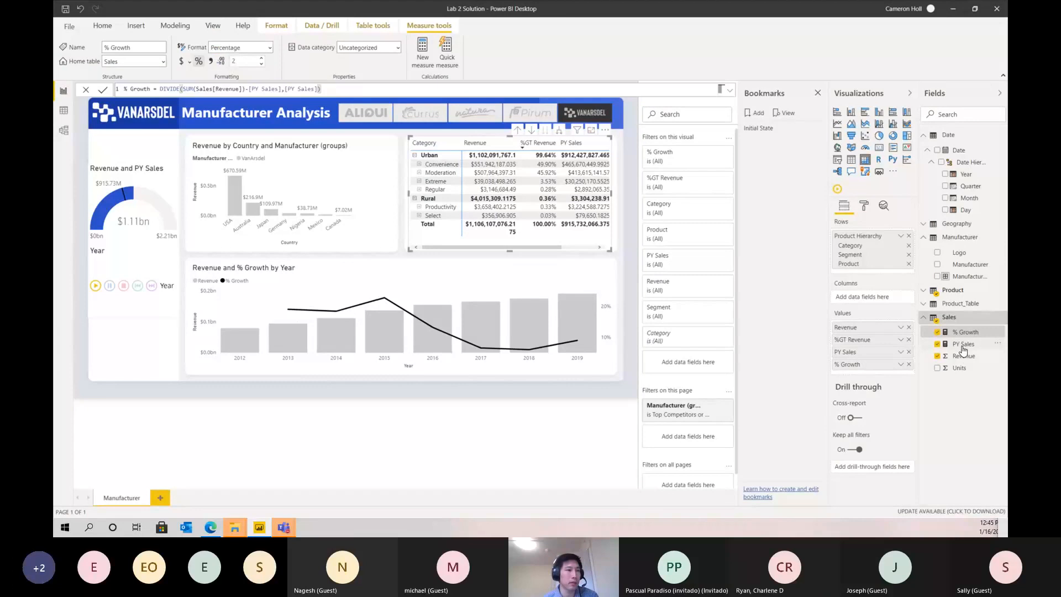
click(962, 343)
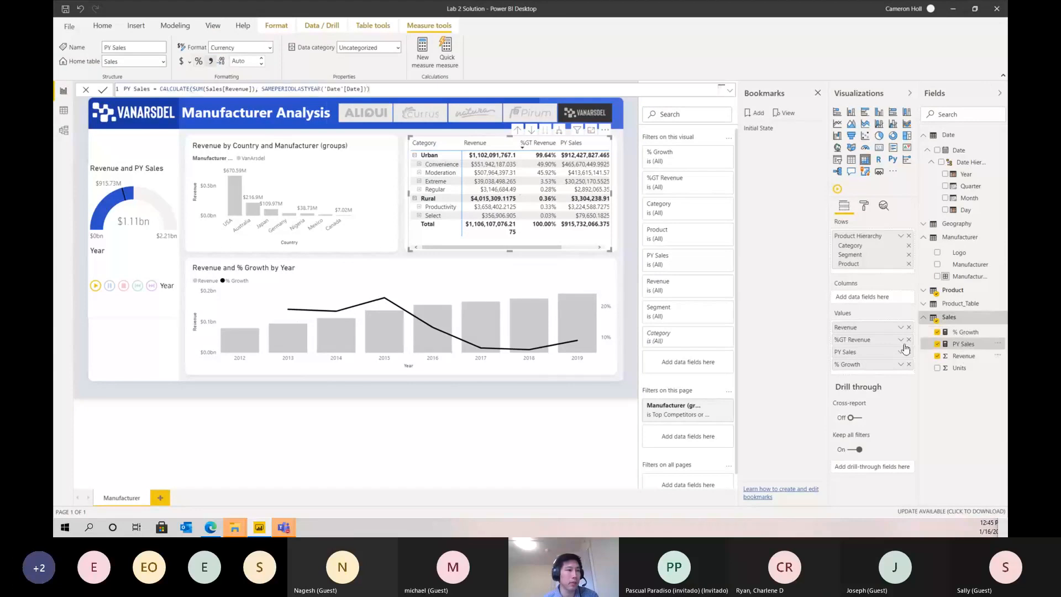
click(261, 64)
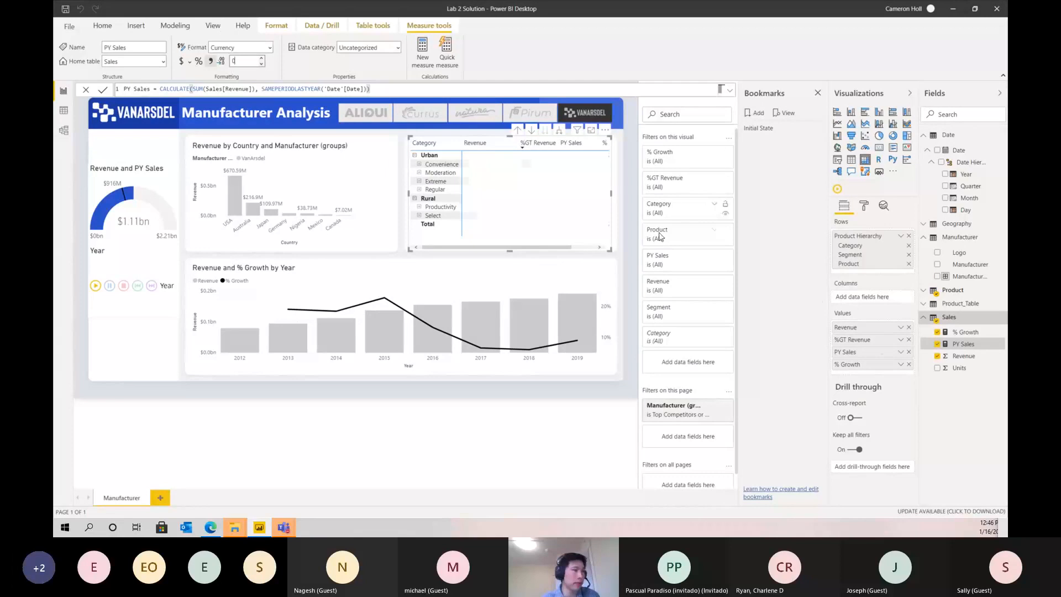
Set the Revenue field's currency format to 0 decimal places.
click(964, 356)
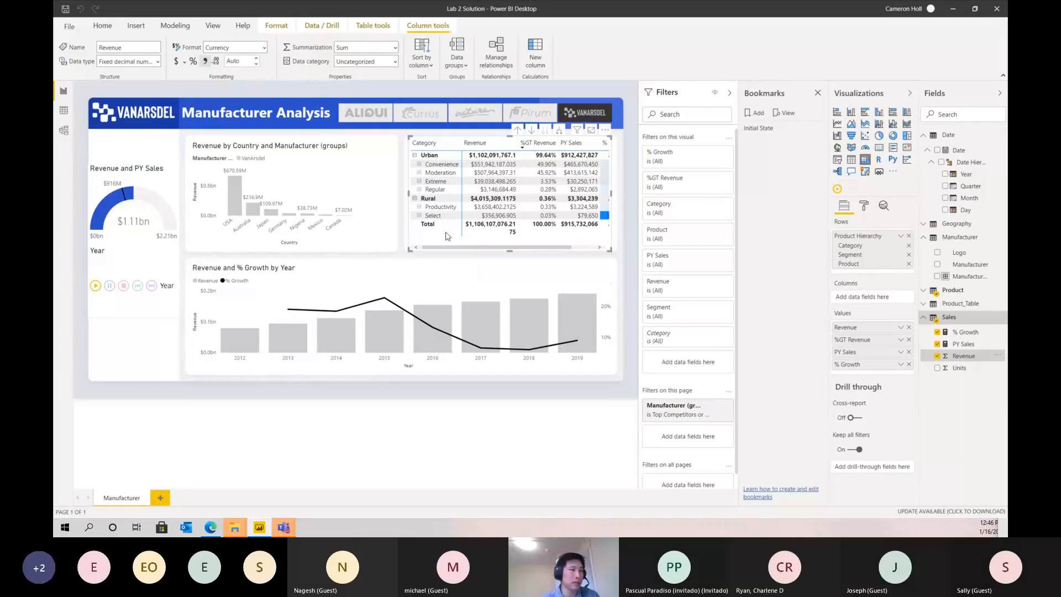
double_click(240, 59)
text(0)
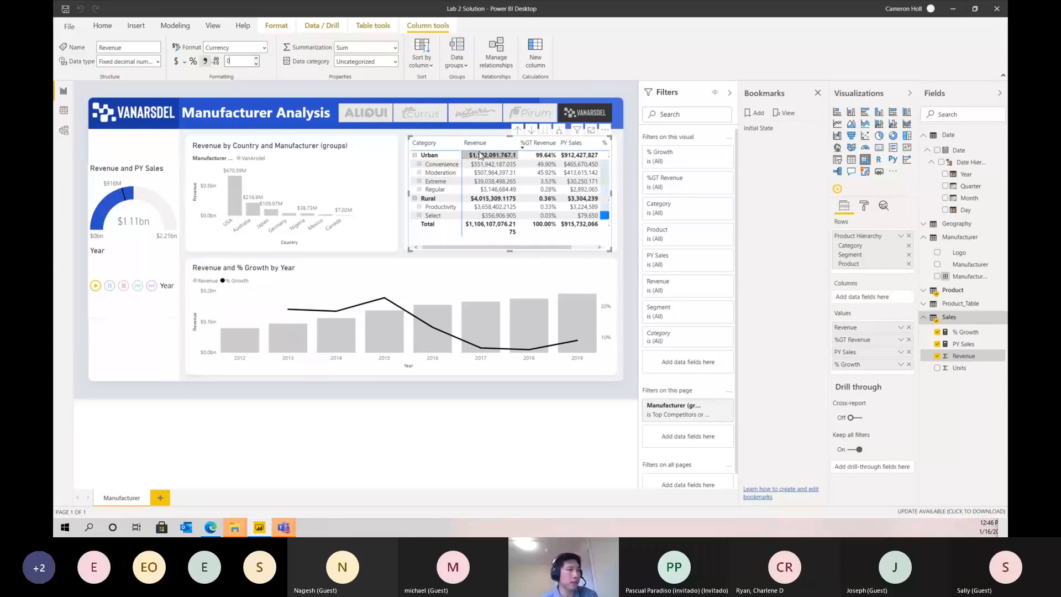
click(257, 90)
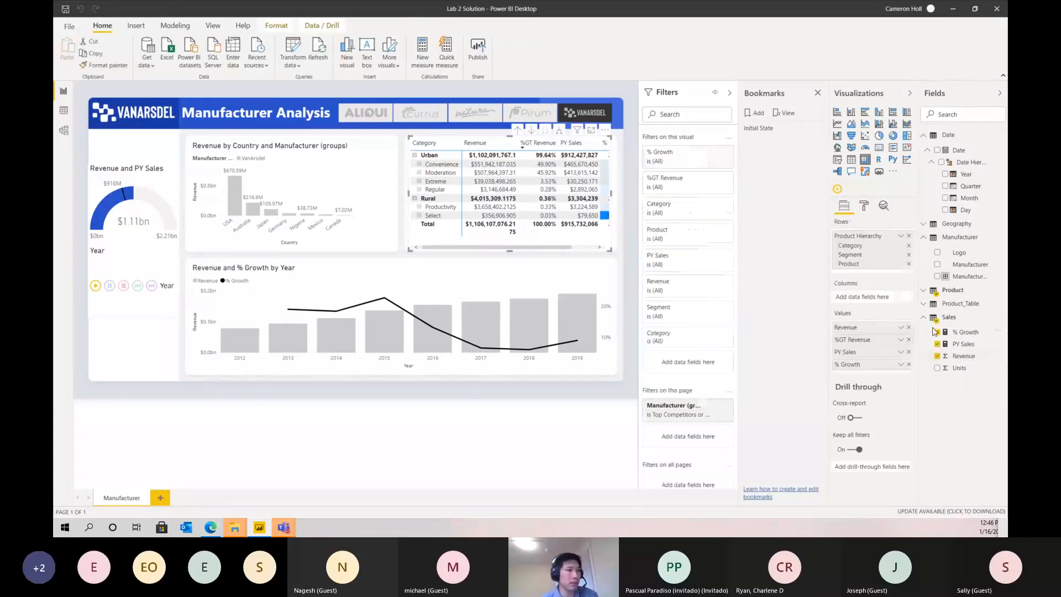
click(964, 356)
click(243, 59)
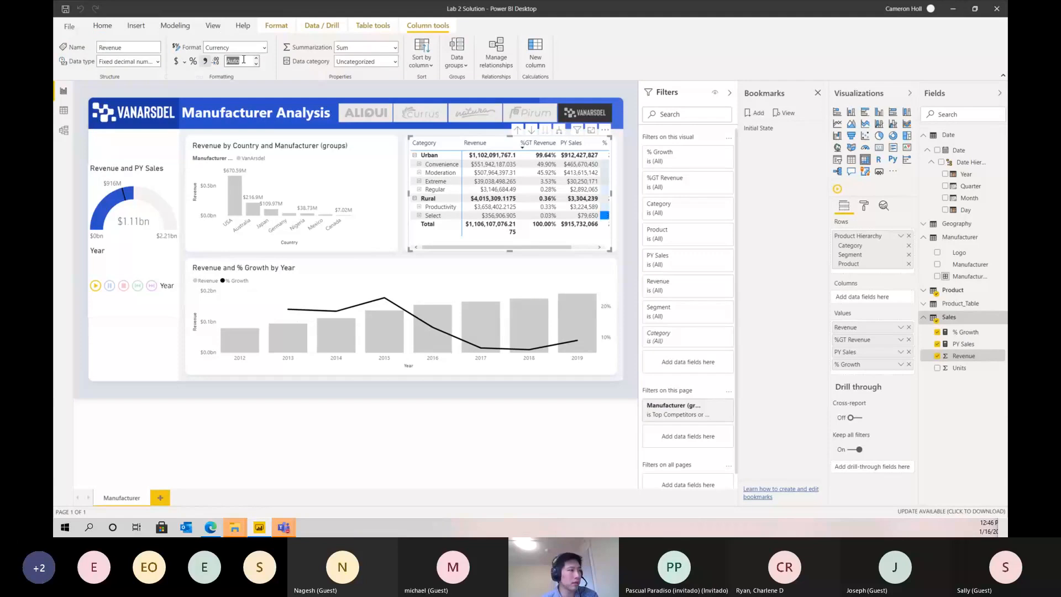
text(0)
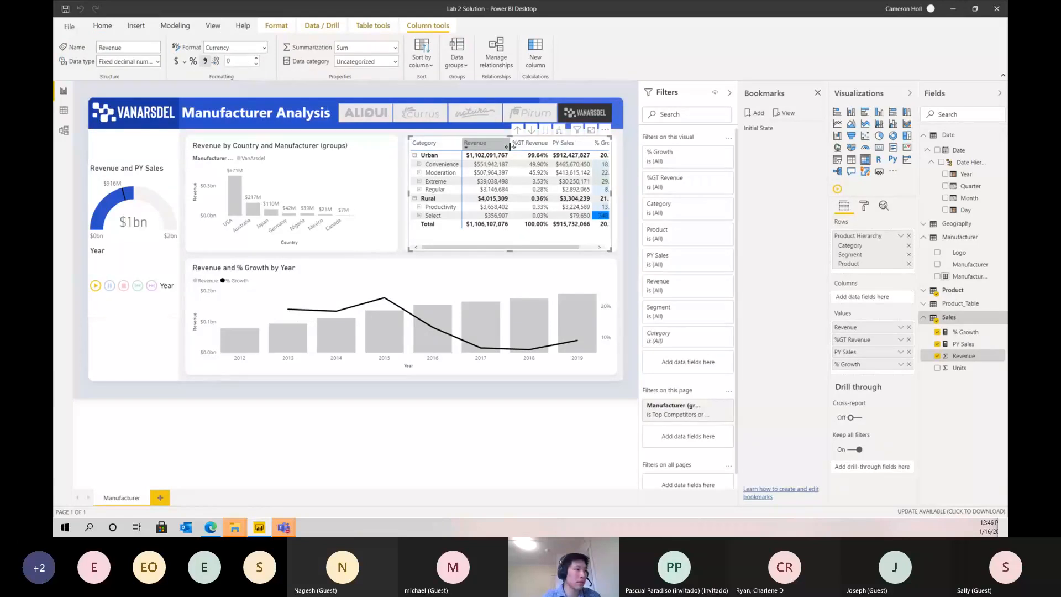
Narrow the Revenue and %GT Revenue columns of the category matrix.
drag(521, 145, 512, 145)
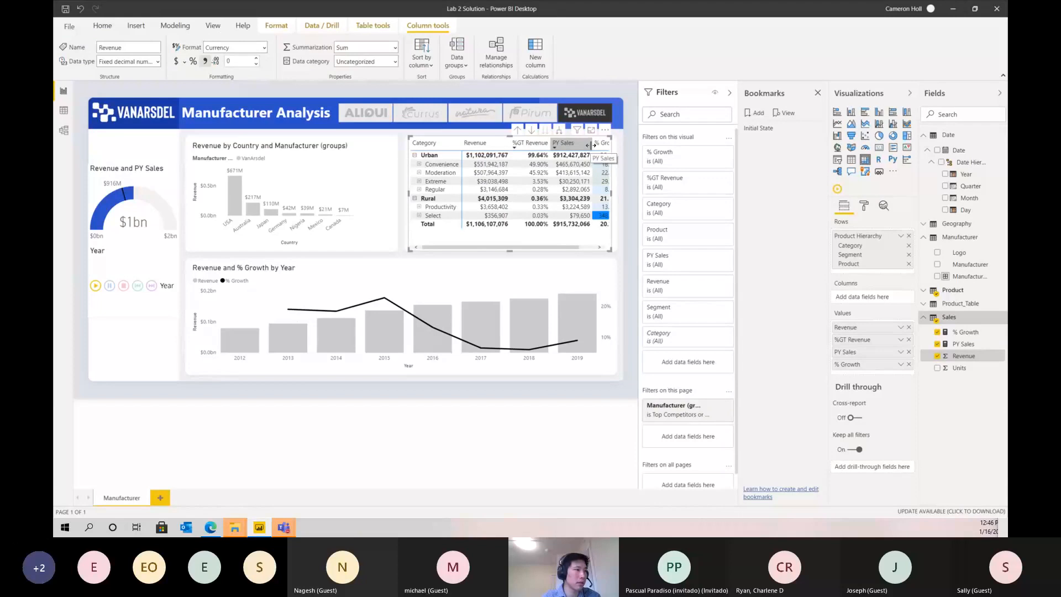
drag(551, 145, 538, 145)
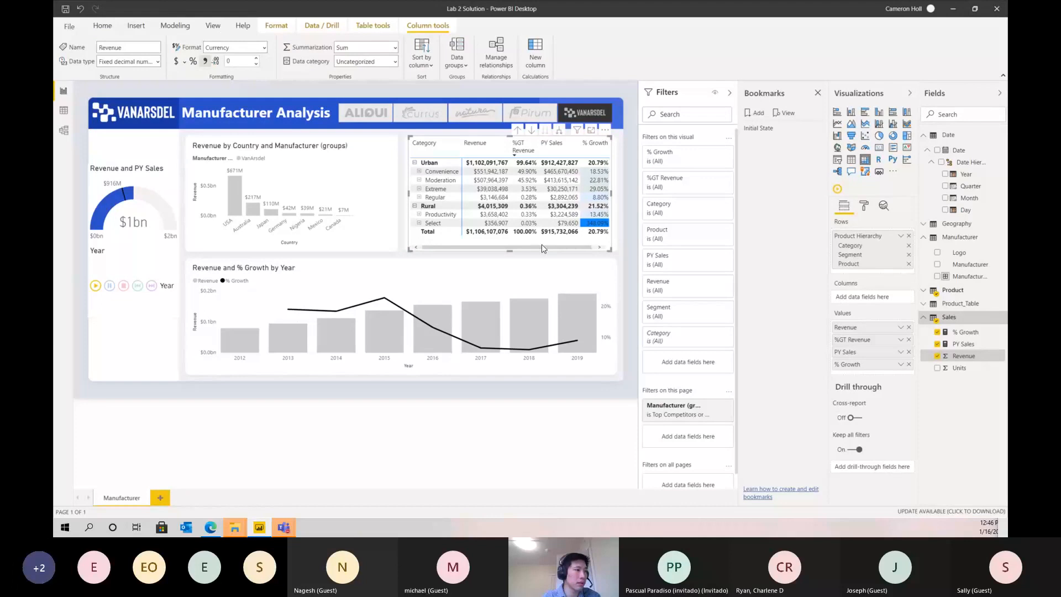
Set the % Growth measure's format to 0 decimal places and narrow the matrix's %GT Revenue column further.
click(967, 332)
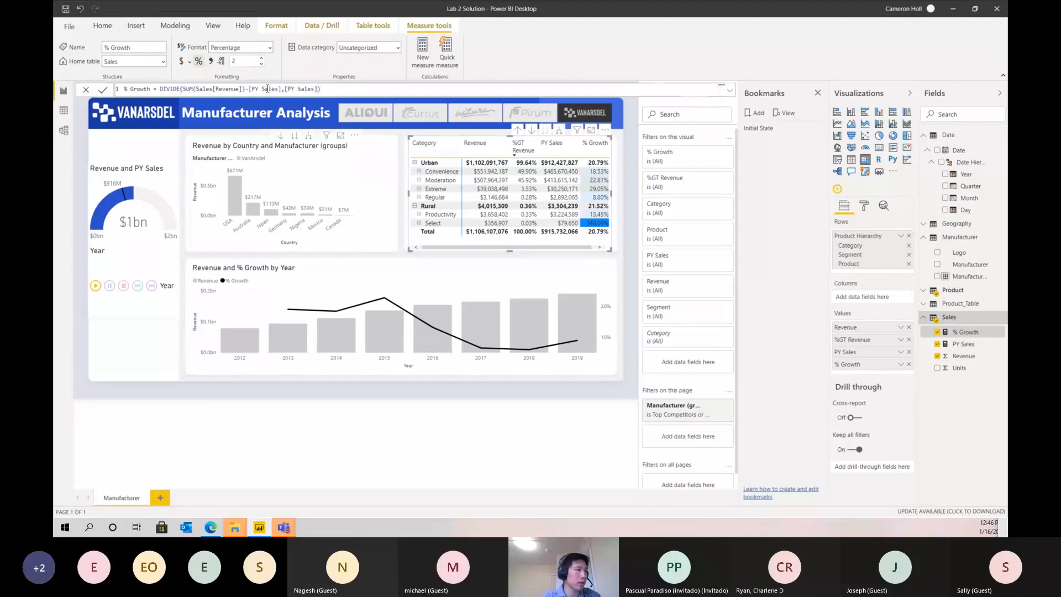
text(0)
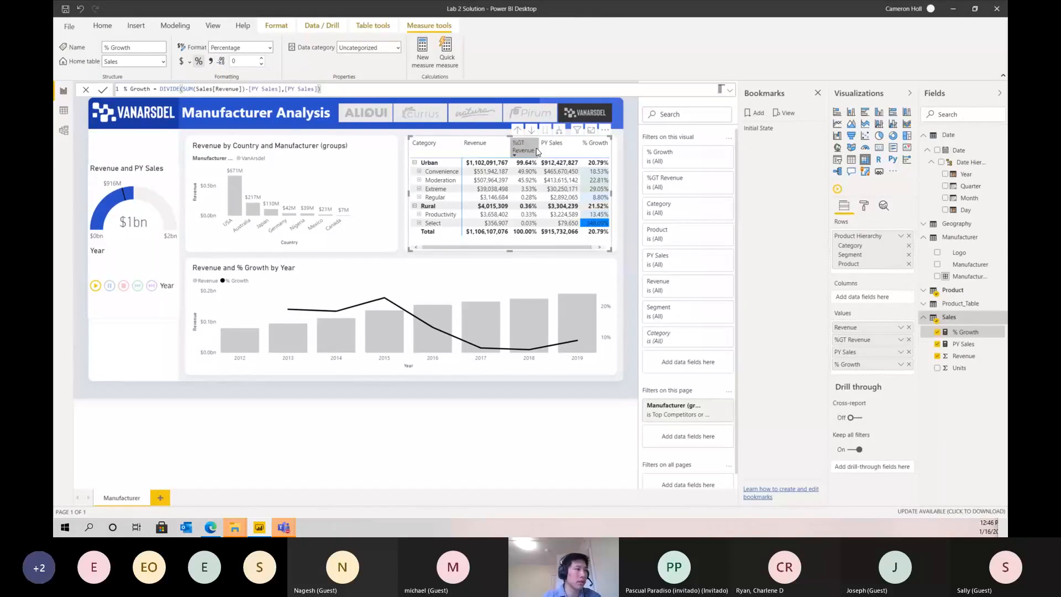
drag(539, 150, 534, 150)
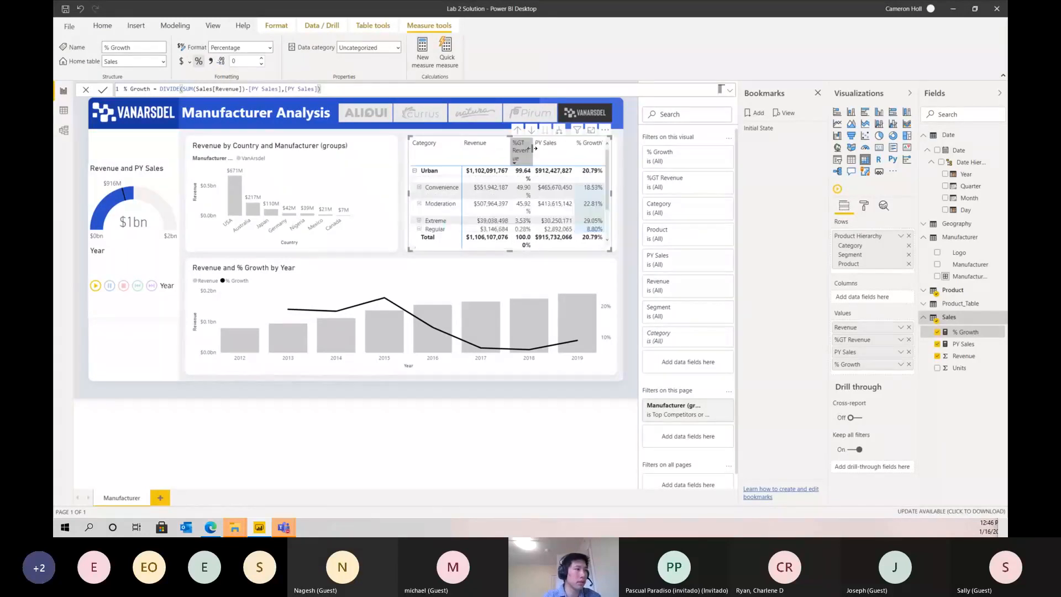
click(963, 354)
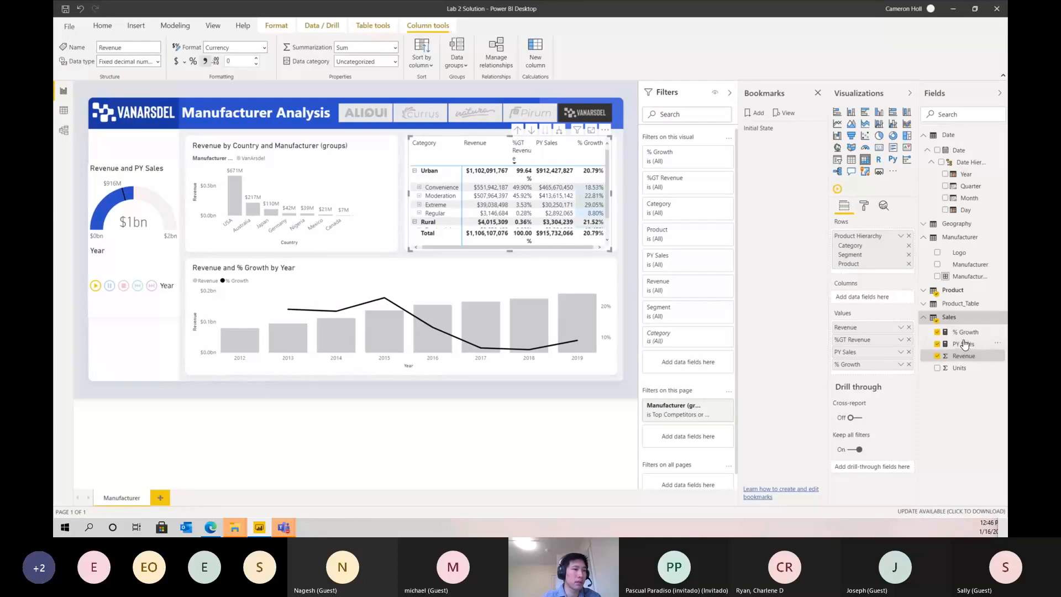
click(963, 336)
double_click(233, 61)
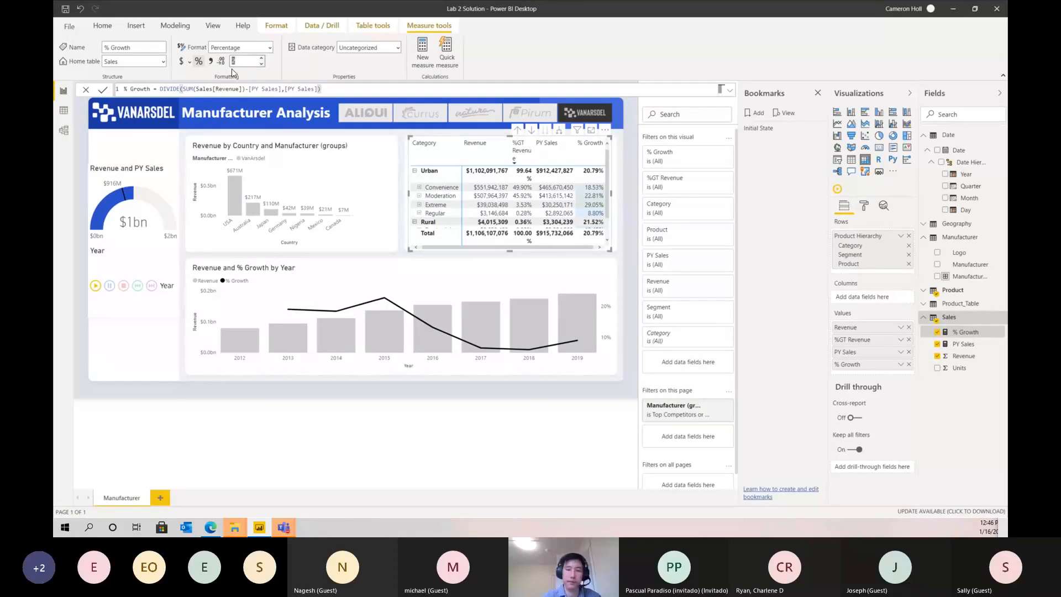
text(0)
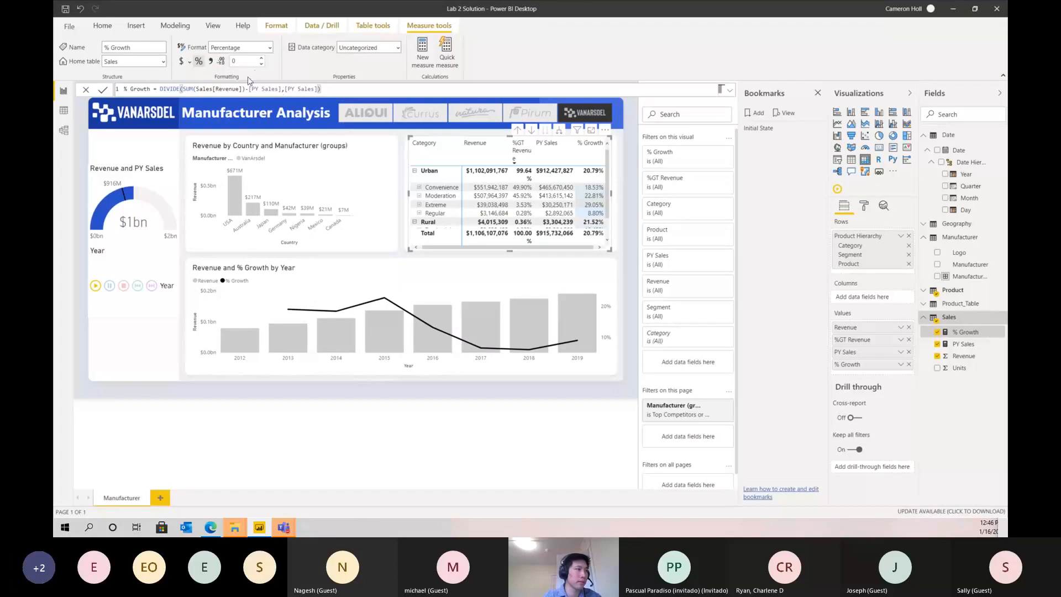
Apply the whole-number percentage format to % Growth, and widen the matrix's %GT Revenue column while narrowing its % Growth column.
click(199, 63)
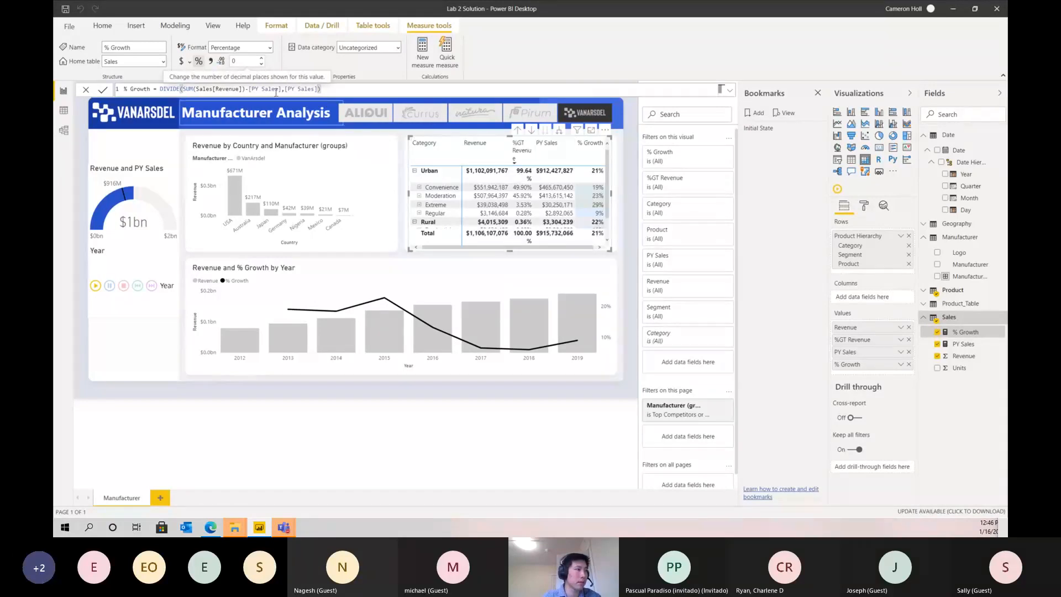
click(966, 344)
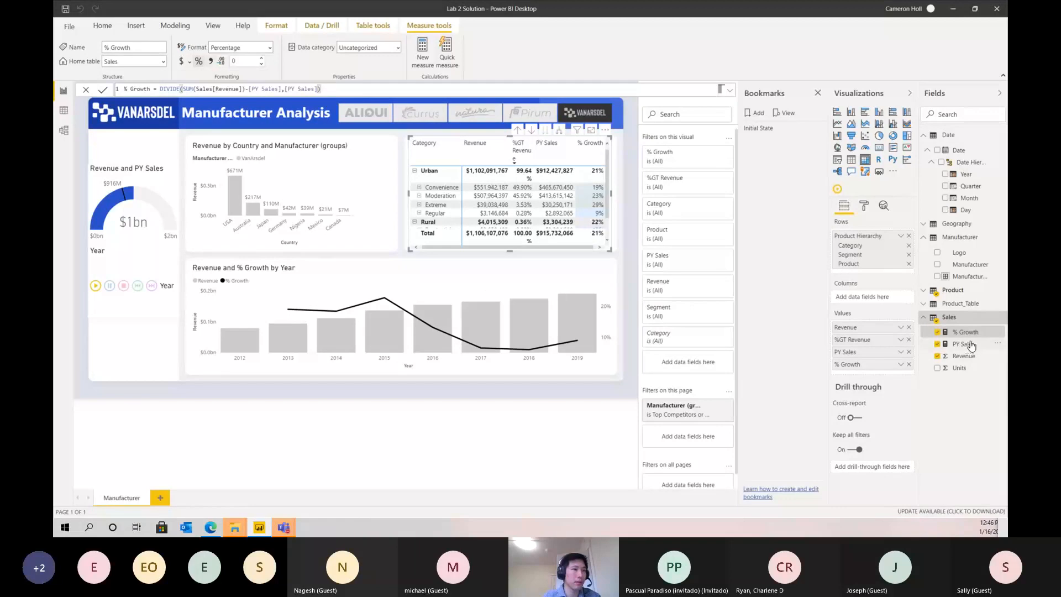
click(969, 332)
click(964, 357)
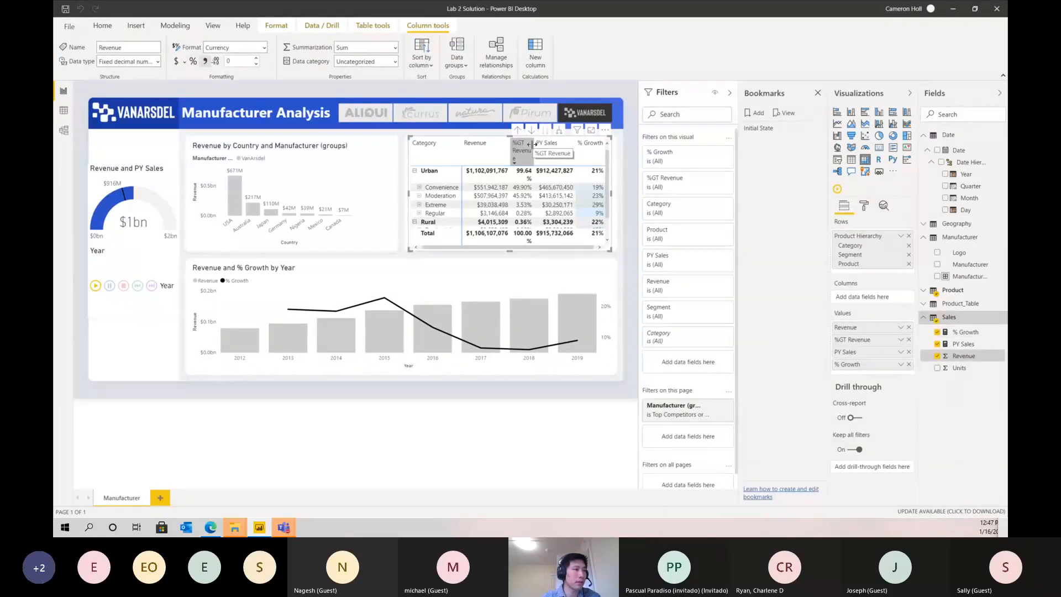
drag(534, 147, 538, 145)
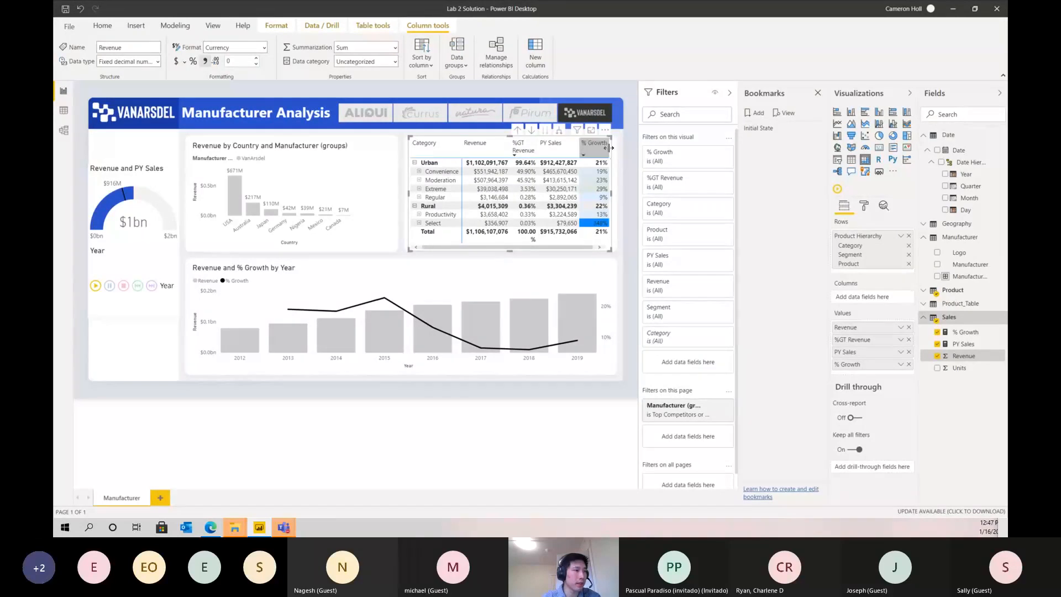
drag(610, 148, 606, 149)
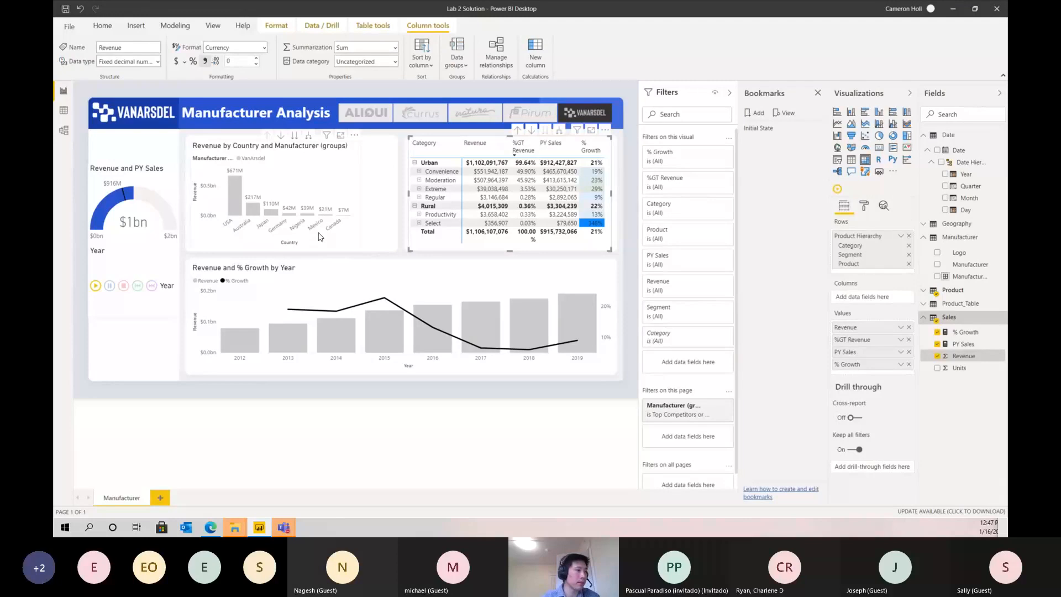
Spotlight the Revenue by Country and Manufacturer chart and add a bookmark of that view.
click(378, 209)
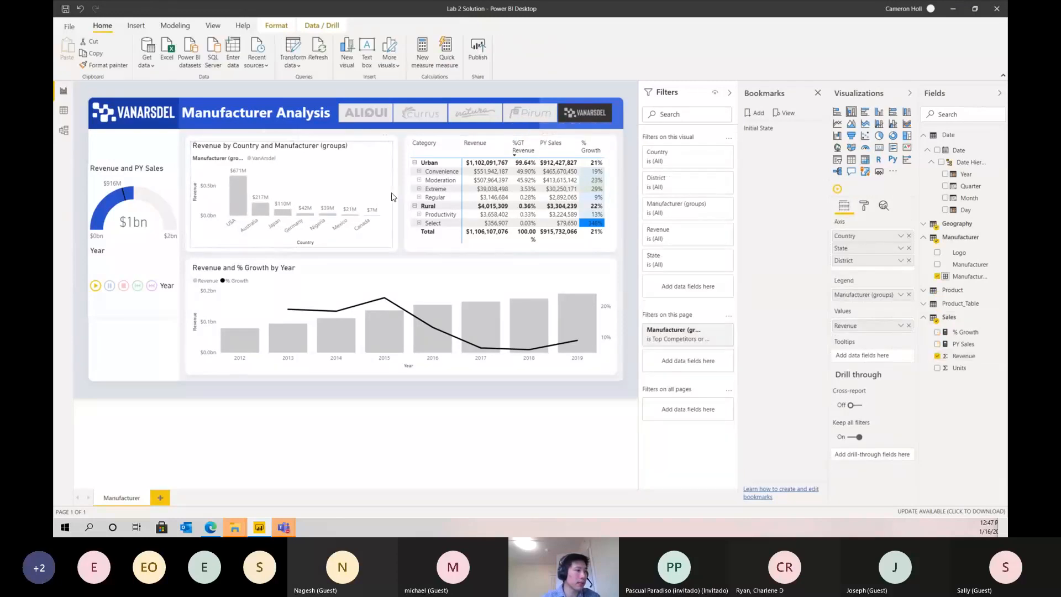
click(386, 135)
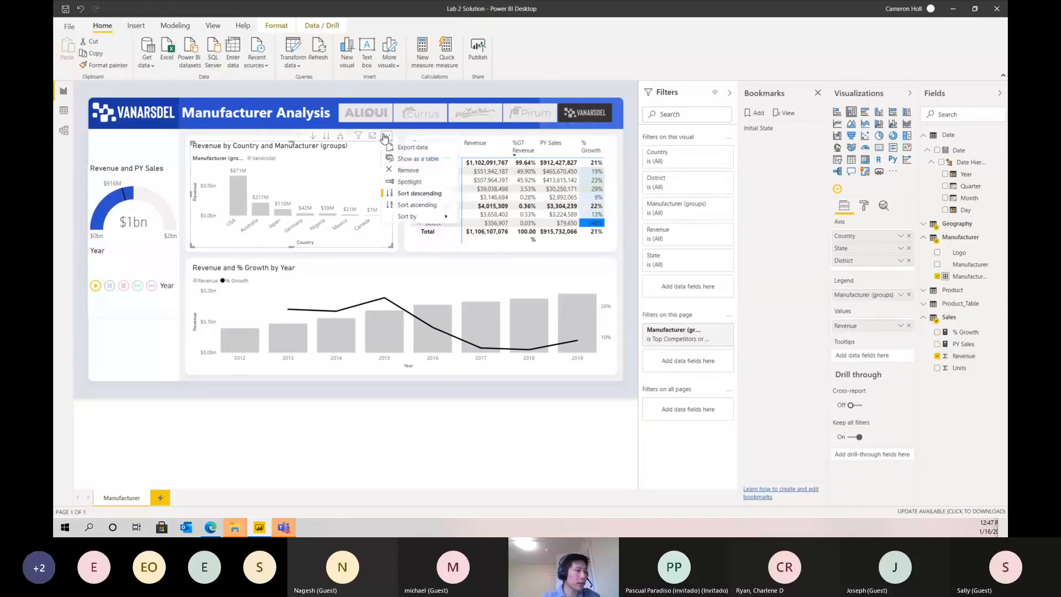
click(409, 182)
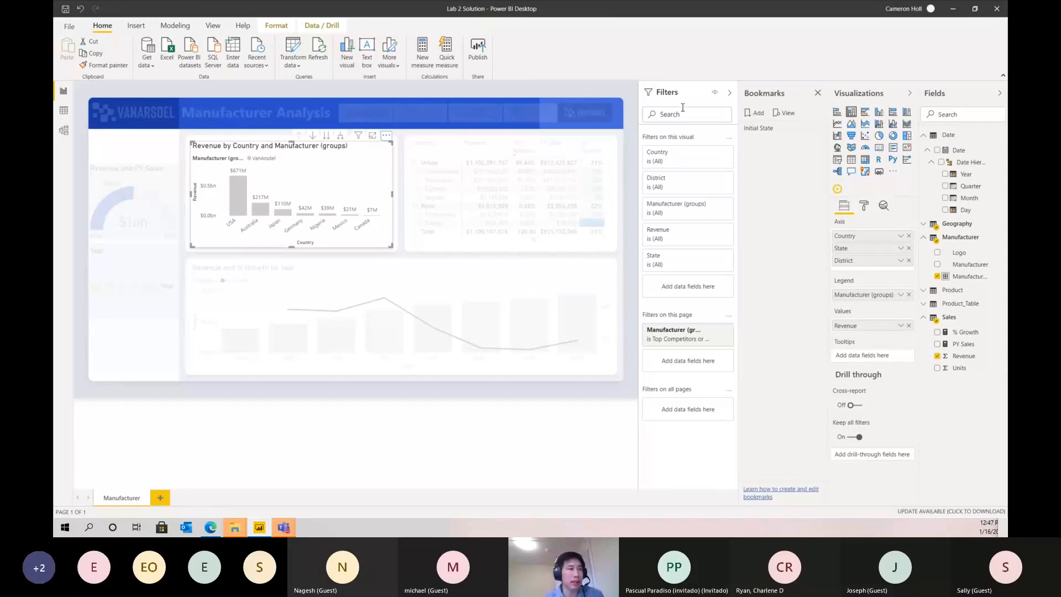
click(755, 112)
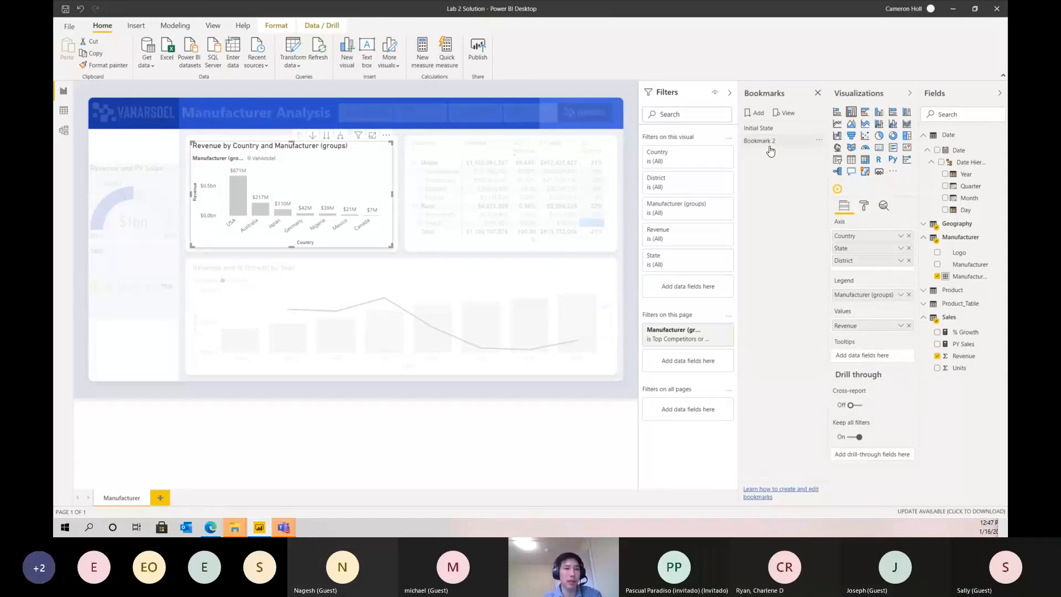
click(770, 145)
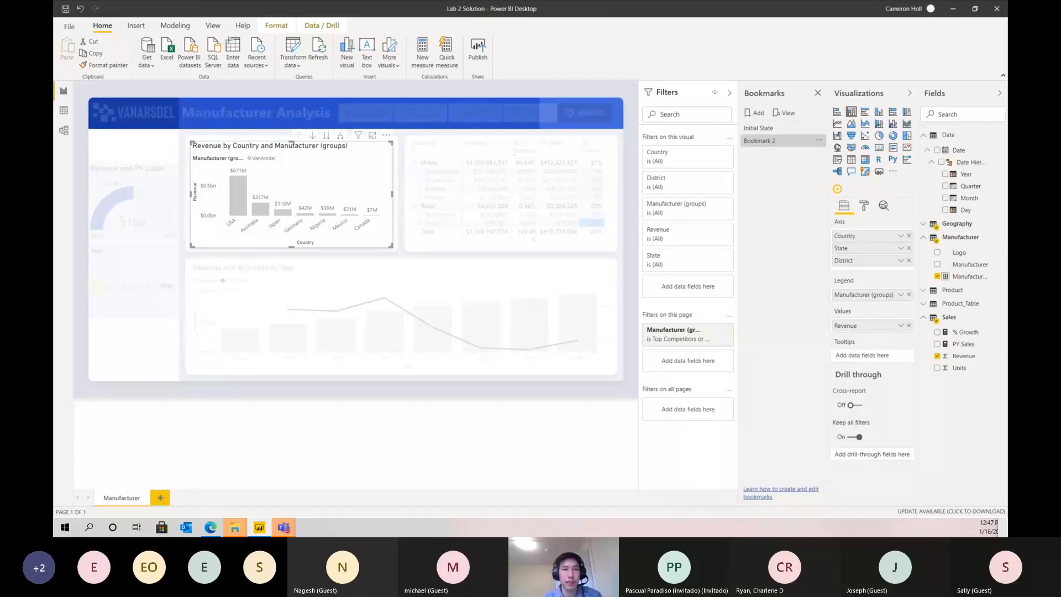
click(761, 144)
double_click(761, 142)
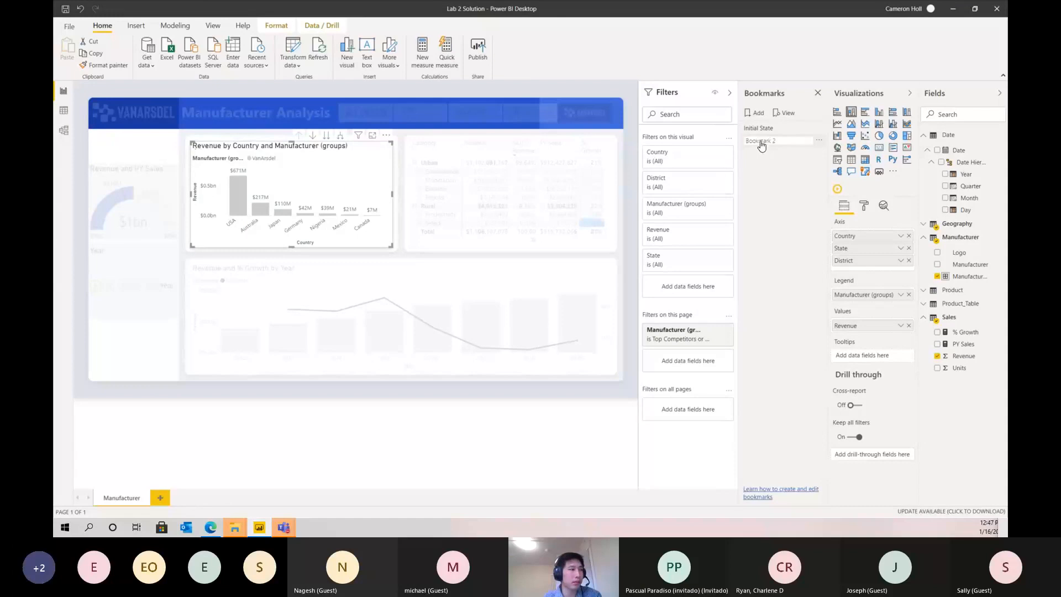
click(765, 145)
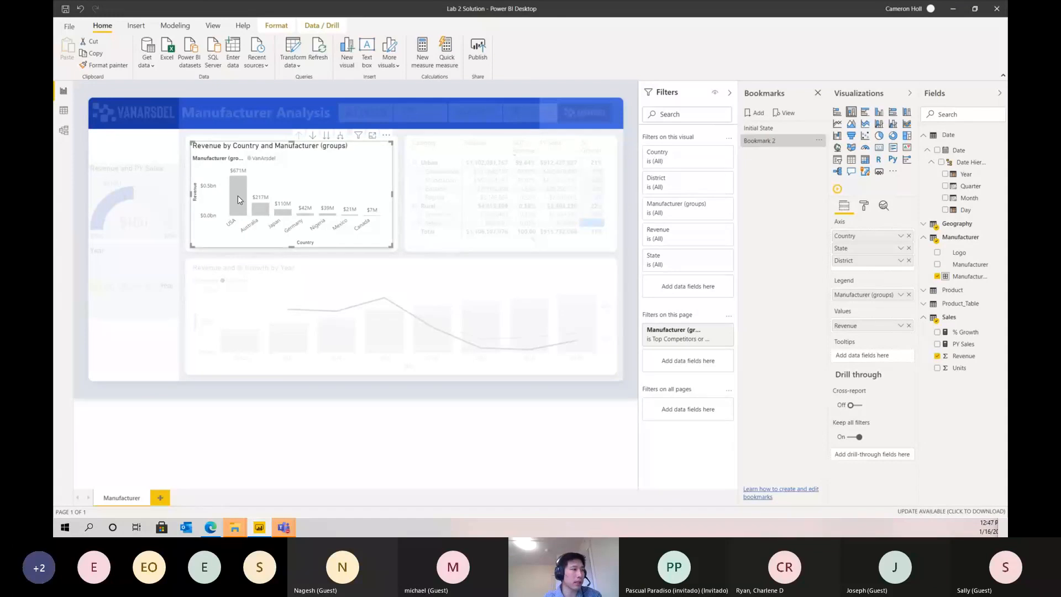
Update the new bookmark with the chart's USA column selected and rename it USA Sales.
click(819, 140)
click(841, 170)
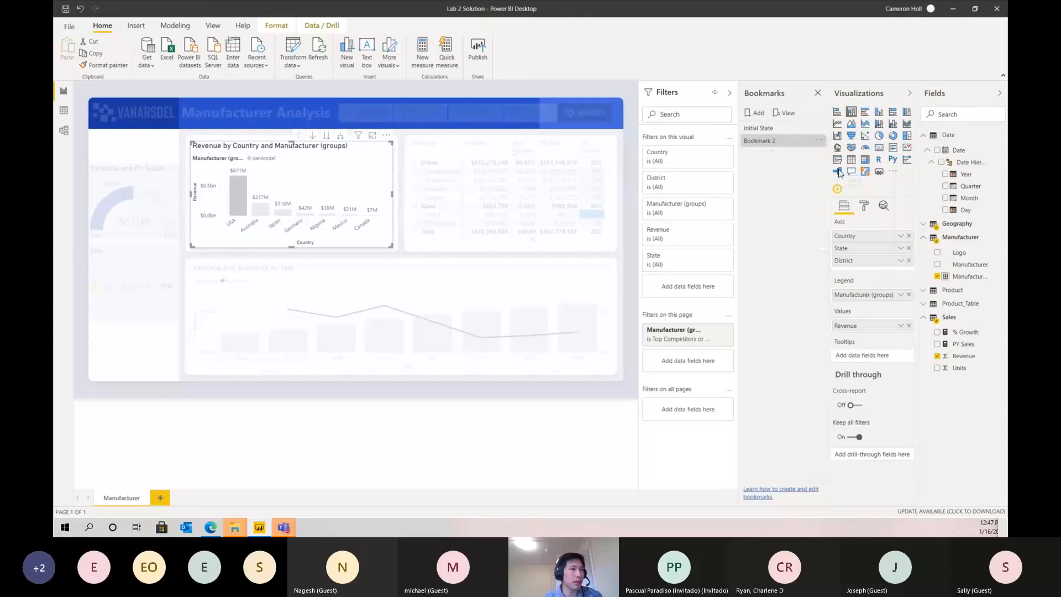
click(759, 115)
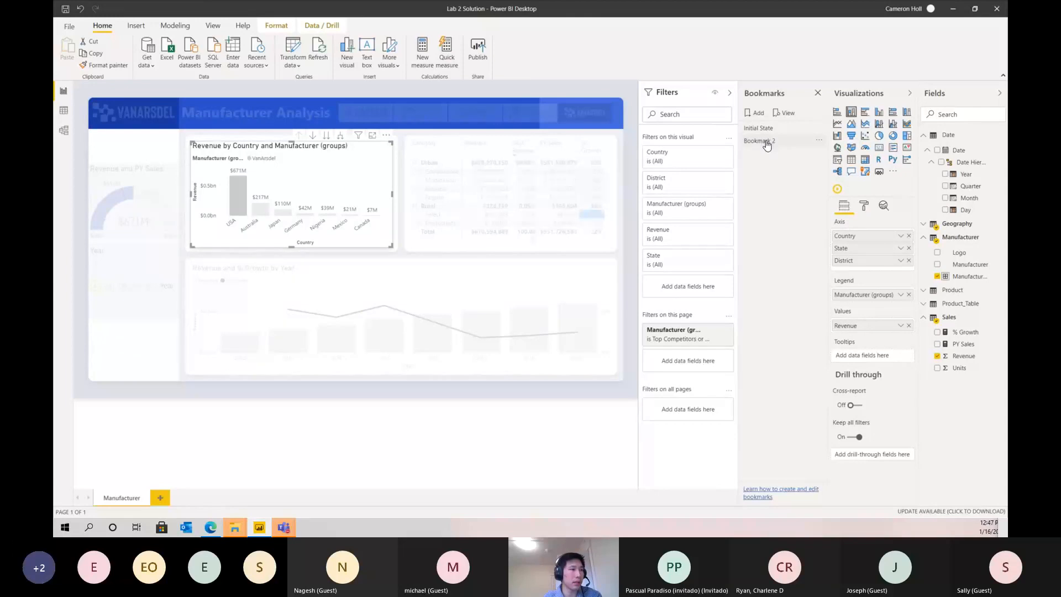
double_click(766, 142)
text(USA)
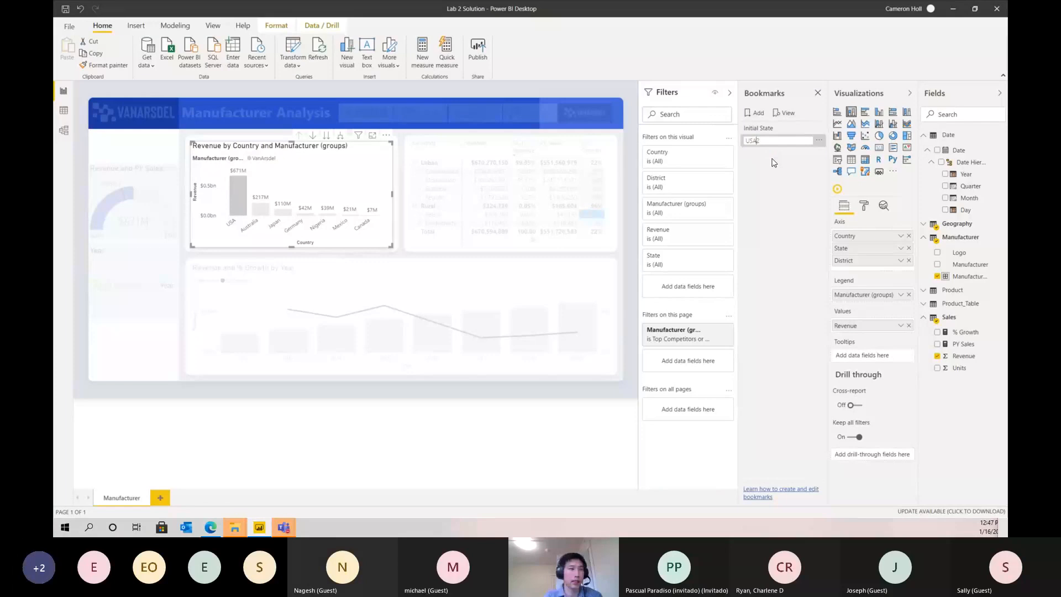
text( Sales)
key(Return)
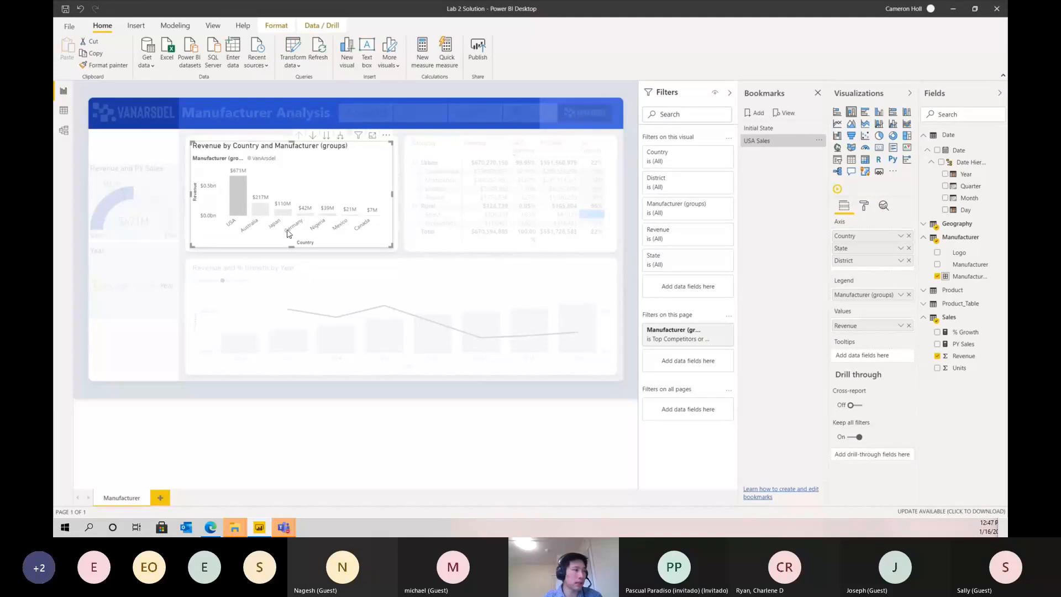
Select the Australia column in the spotlighted chart and save the view as a bookmark named AUS Sales.
click(268, 213)
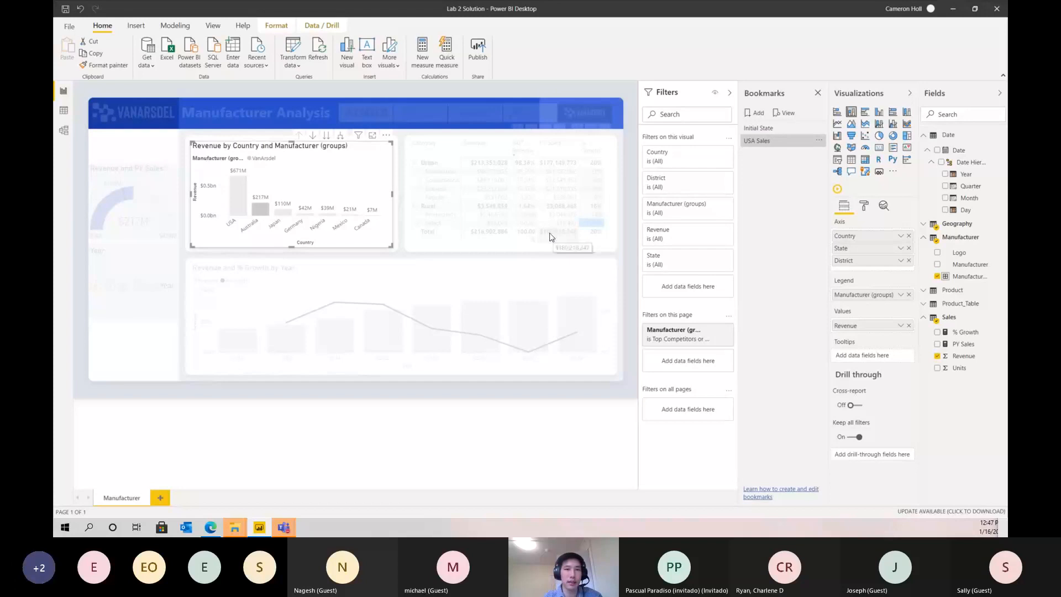
click(746, 113)
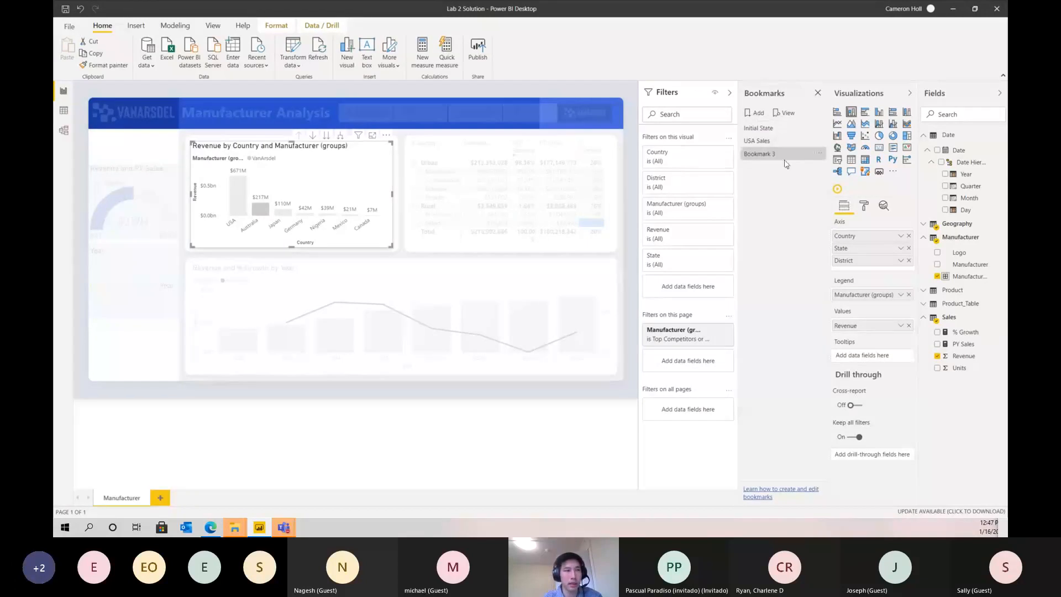
double_click(755, 155)
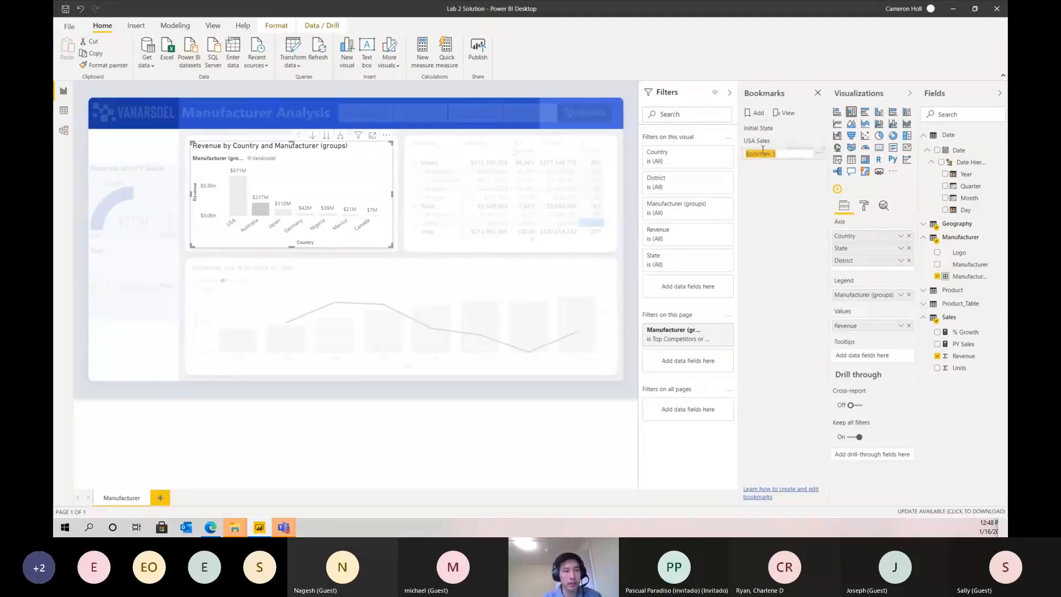
text(A)
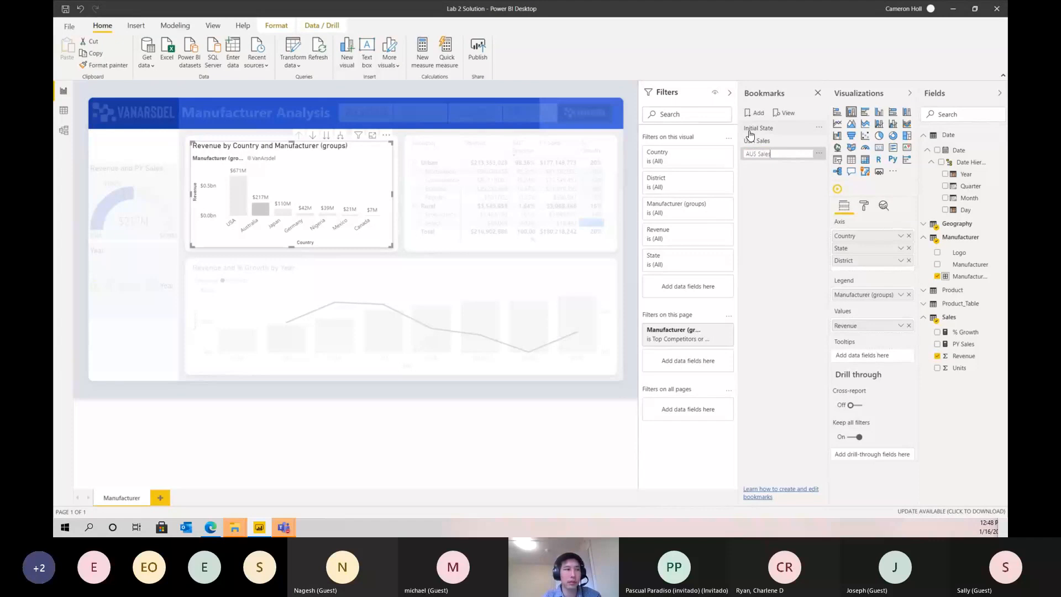
text(US Sales)
key(Return)
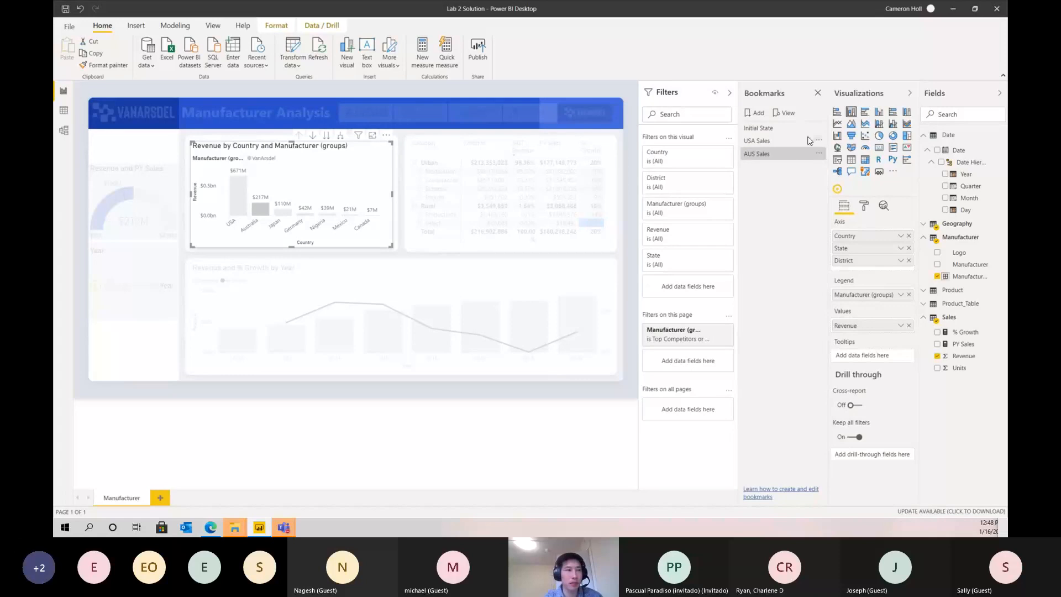
Play the bookmarks as a slideshow from Initial State through USA Sales to AUS Sales, clear the spotlight and exit the slideshow.
click(788, 114)
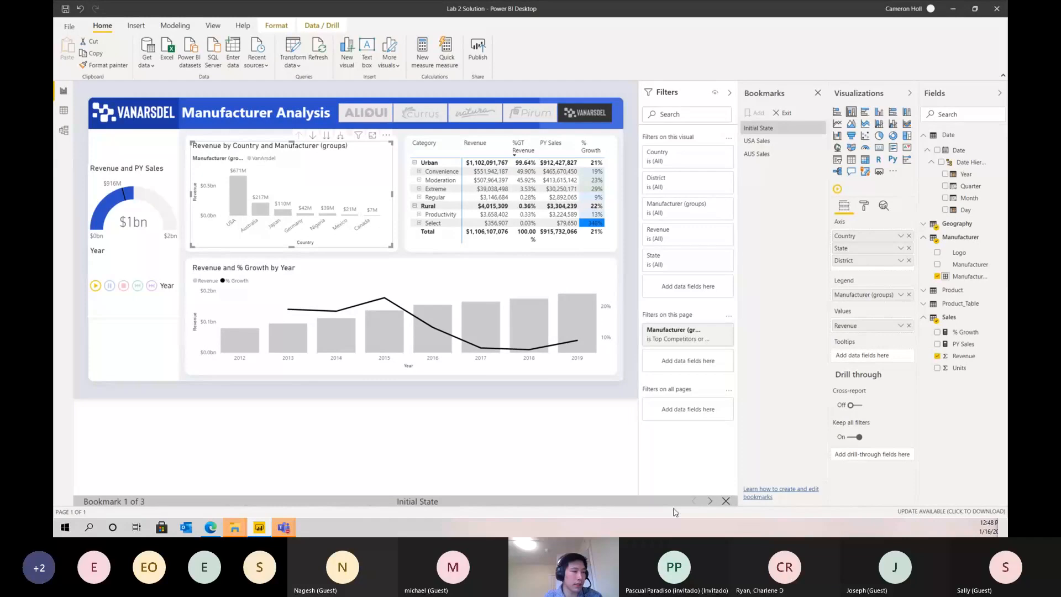
click(710, 502)
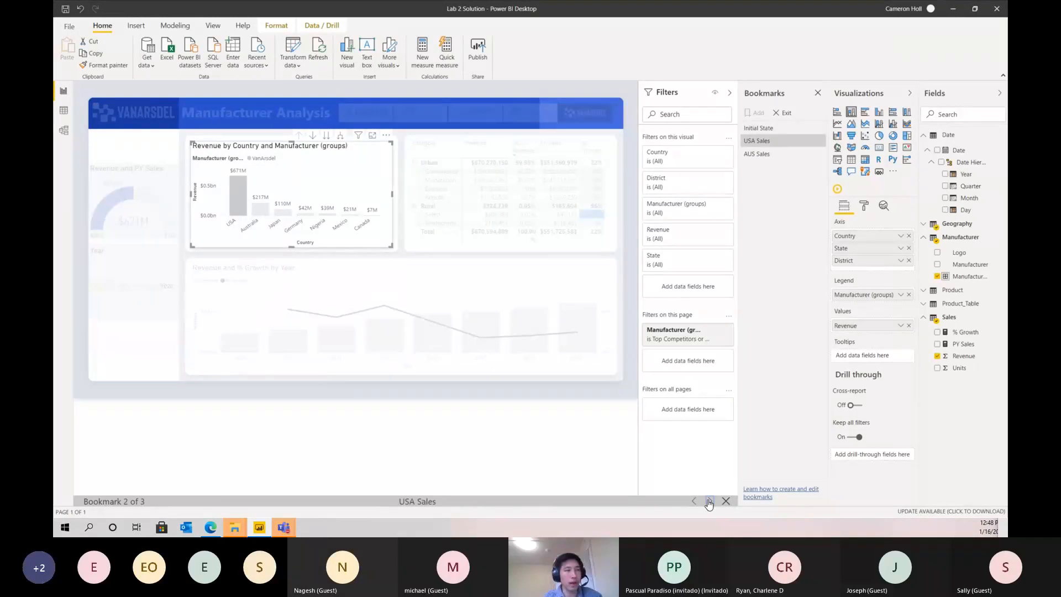
click(709, 502)
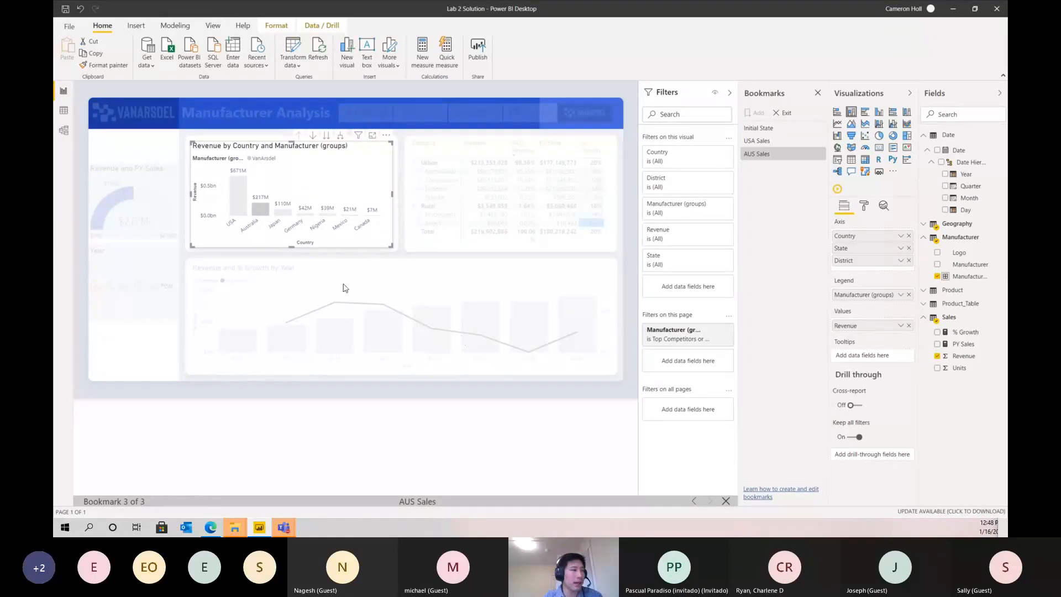
click(446, 429)
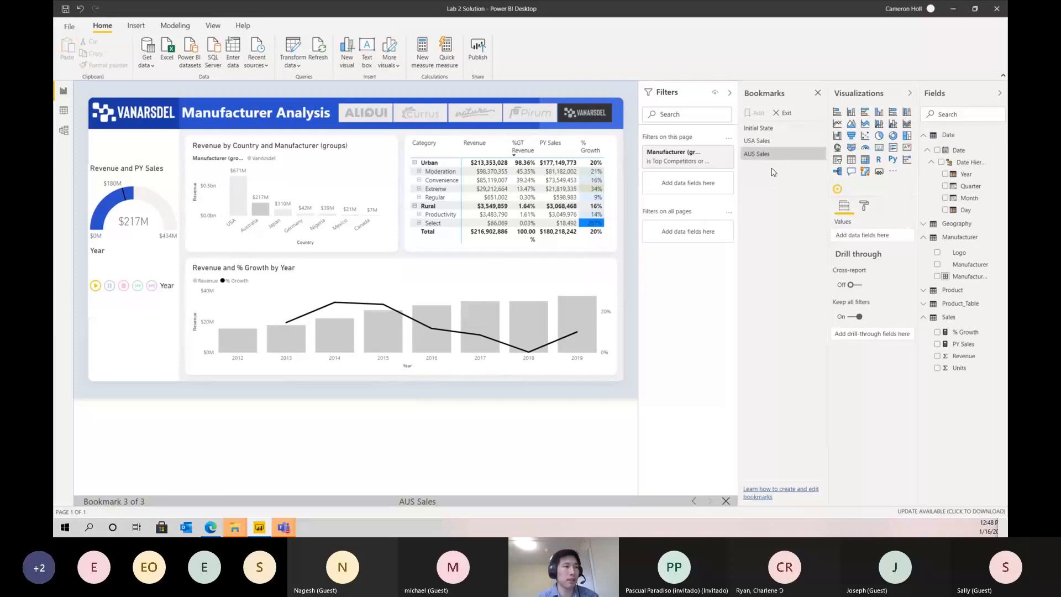
click(785, 115)
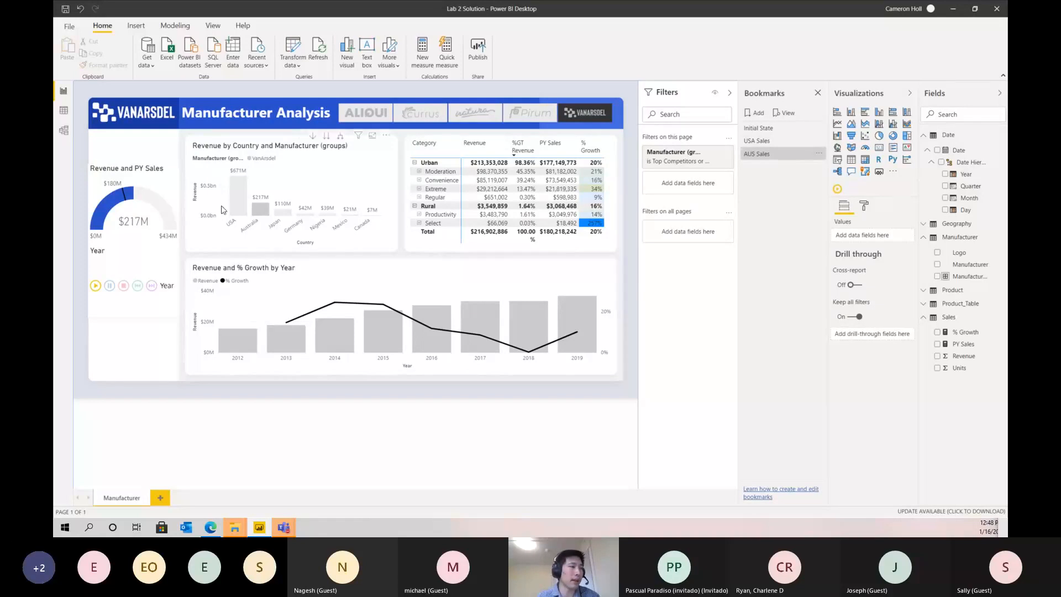
Update the USA Sales bookmark with the USA column selected and the chart's spotlight removed.
click(317, 175)
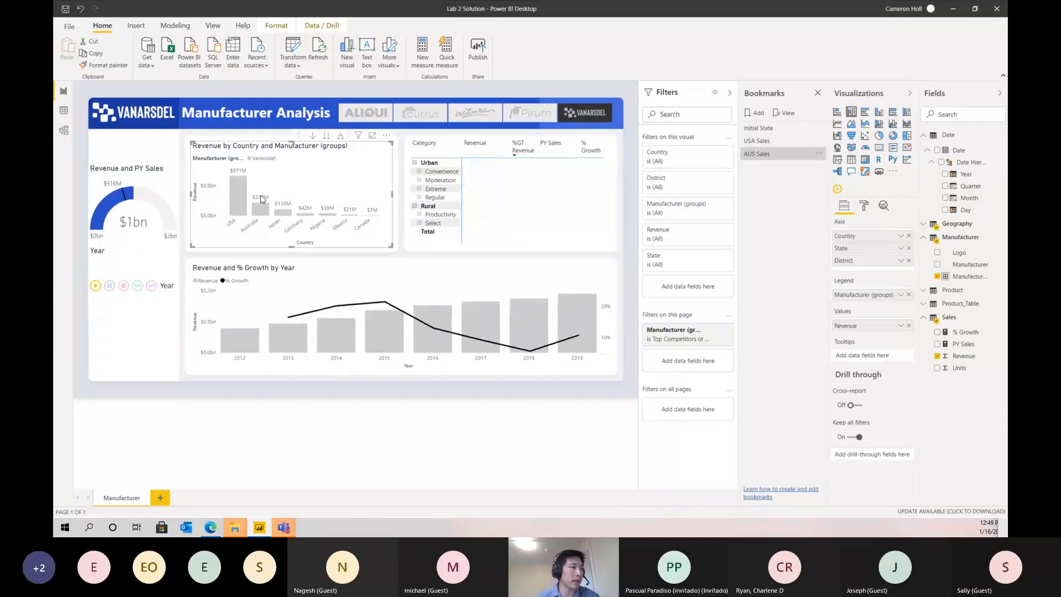
click(241, 196)
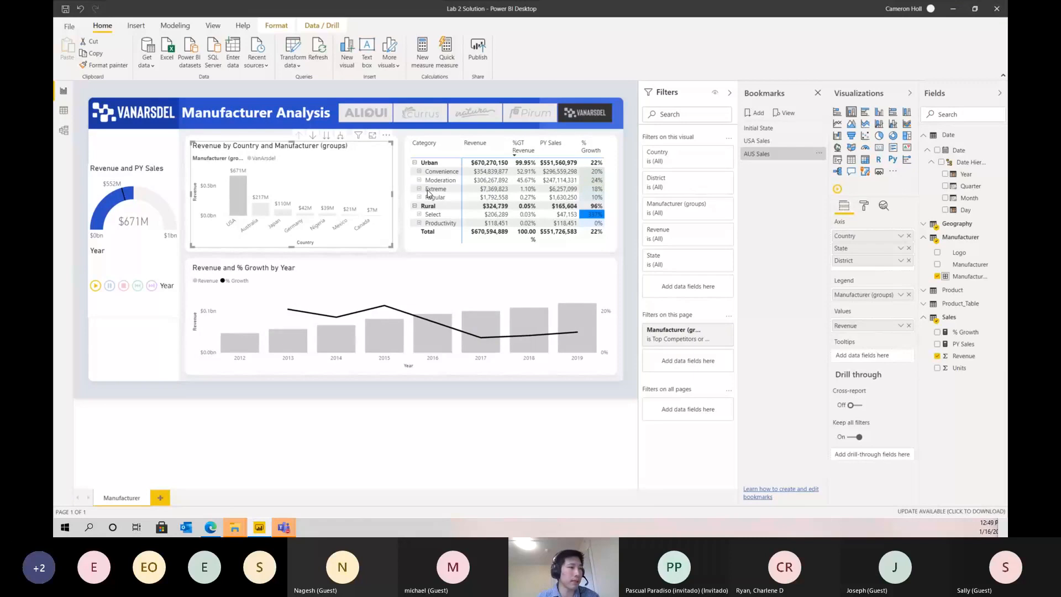
click(798, 142)
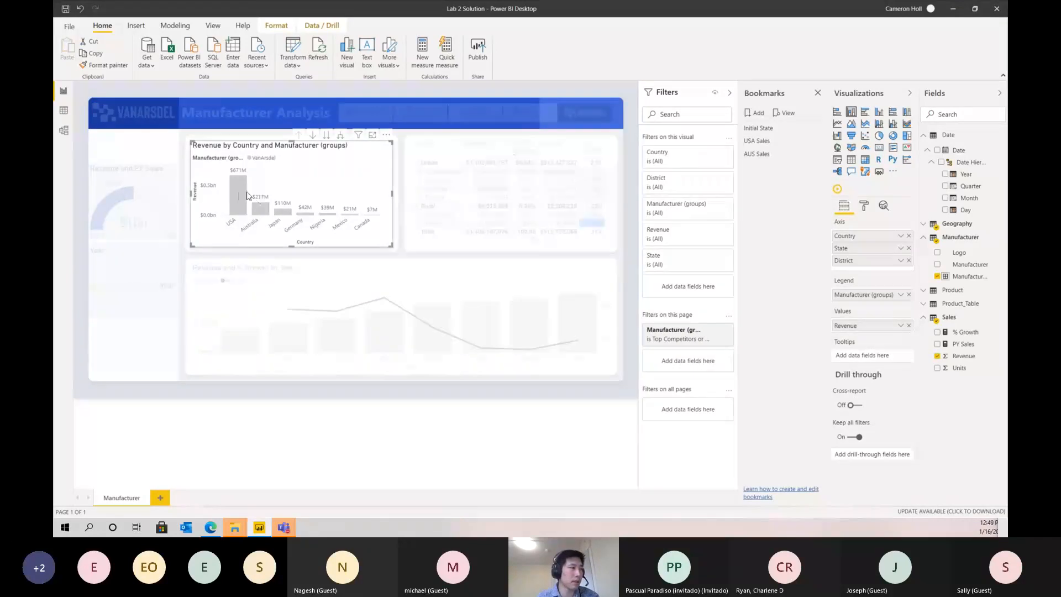
click(180, 273)
click(238, 213)
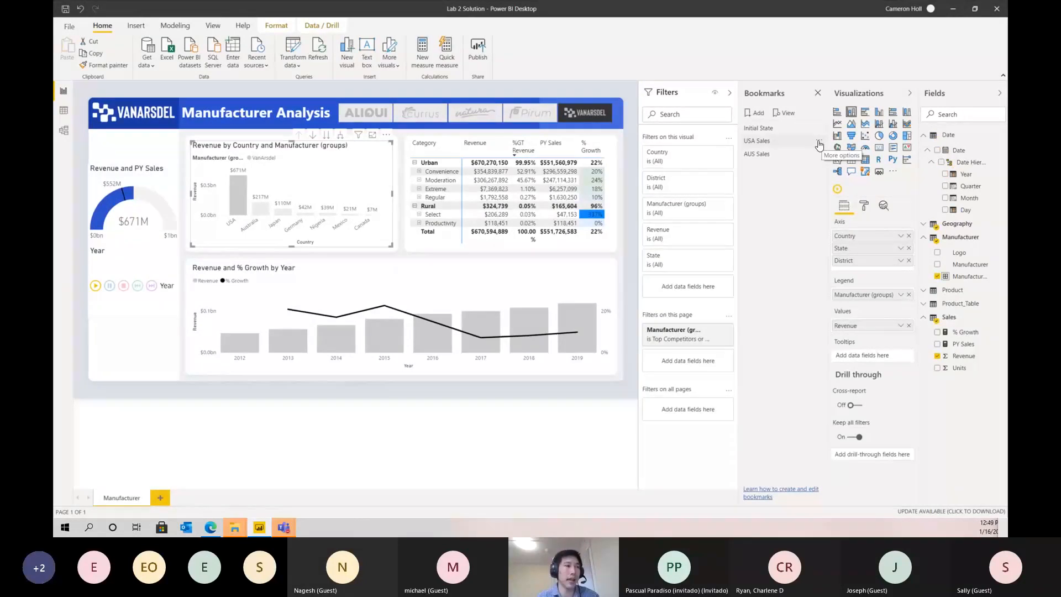
click(819, 142)
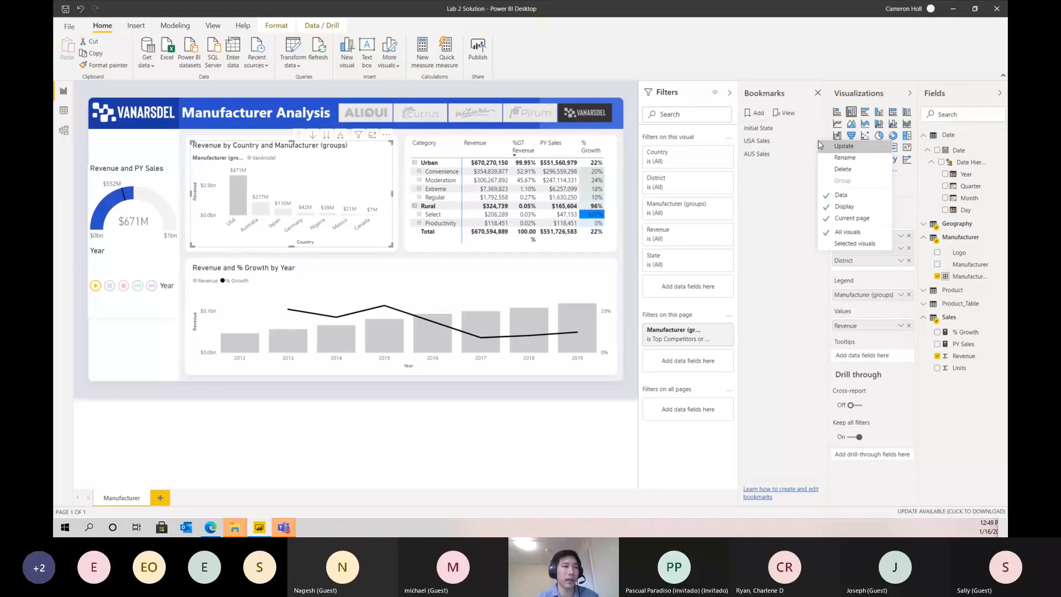
click(849, 147)
click(303, 442)
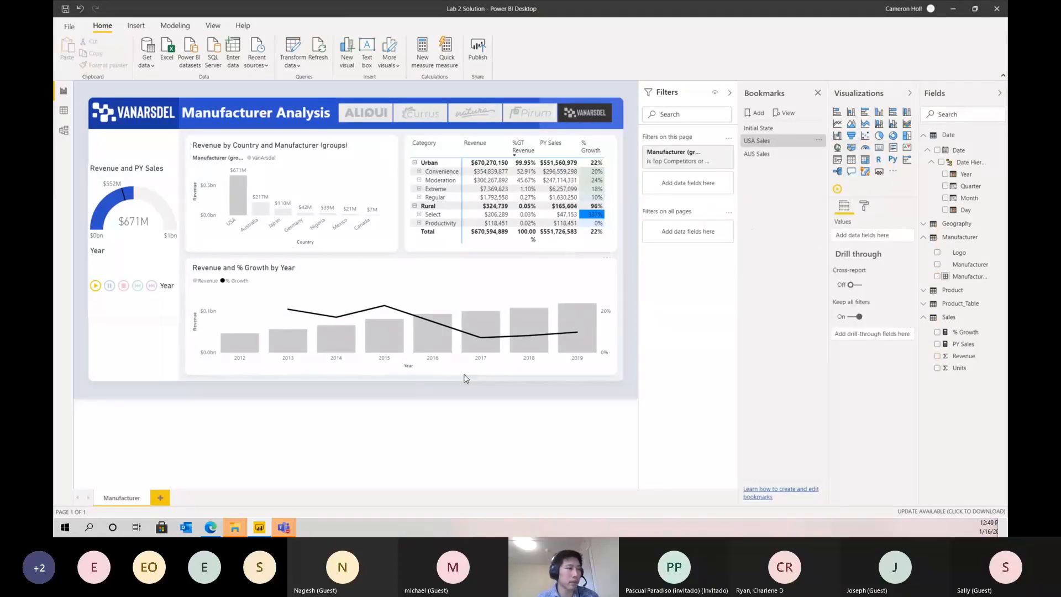
Check the Initial State, USA Sales and AUS Sales bookmarks by applying each one in turn.
click(759, 128)
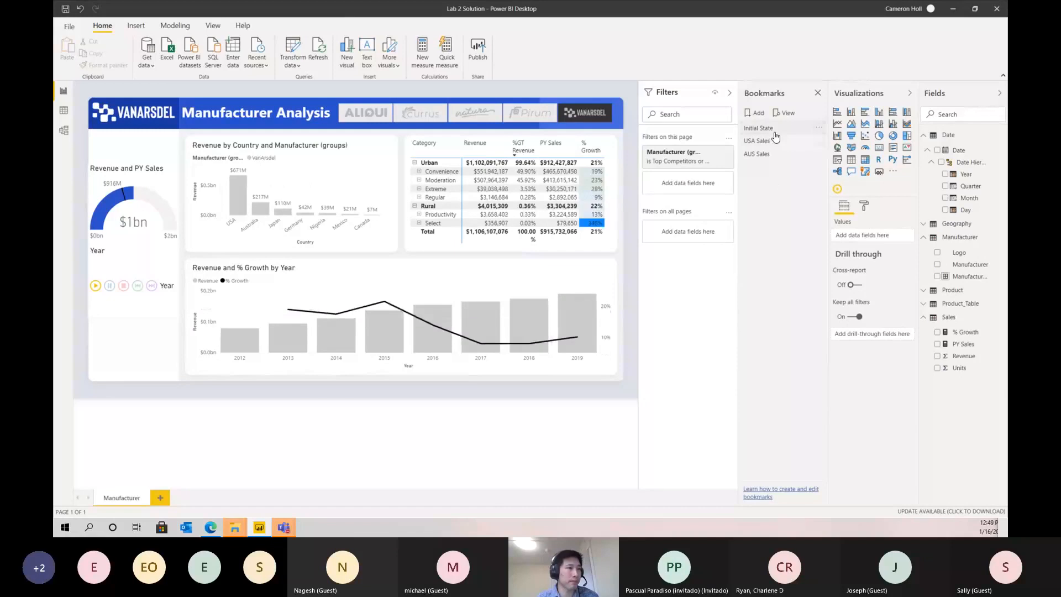
click(770, 141)
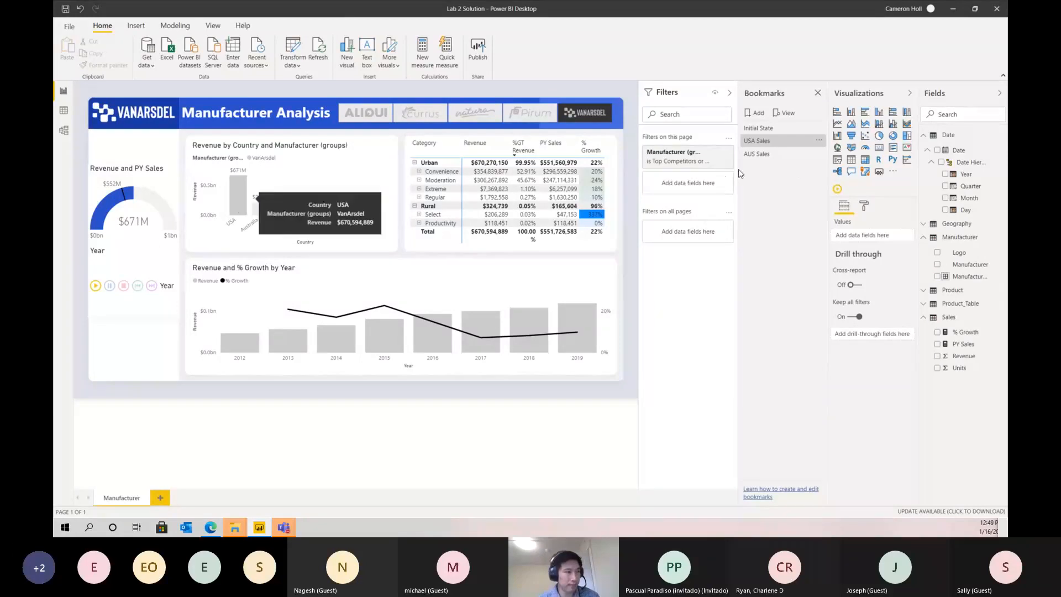
click(777, 159)
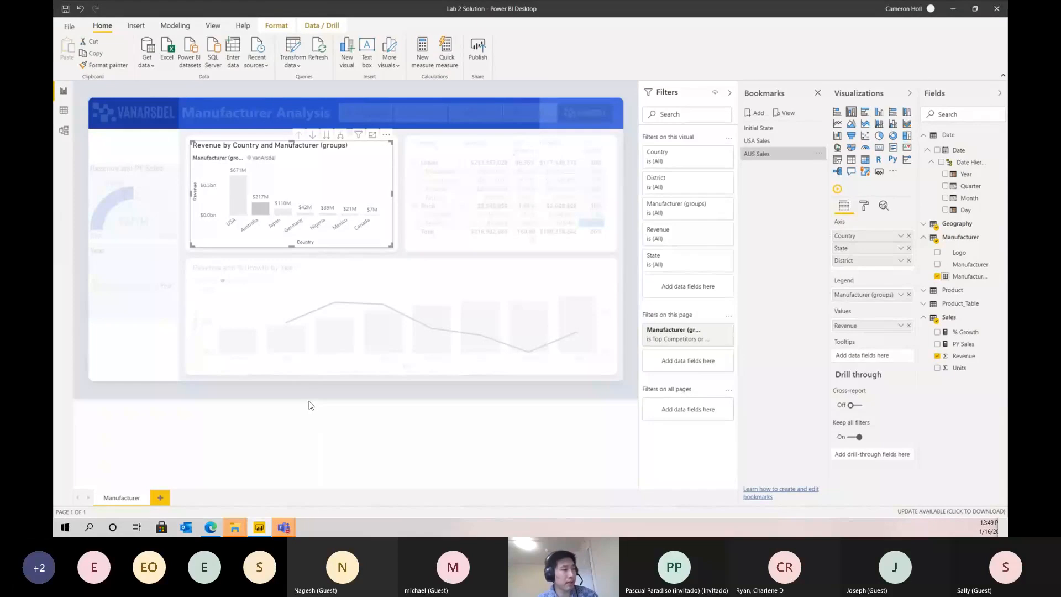
Update the AUS Sales bookmark with the Australia column selected and the chart's spotlight removed.
click(309, 408)
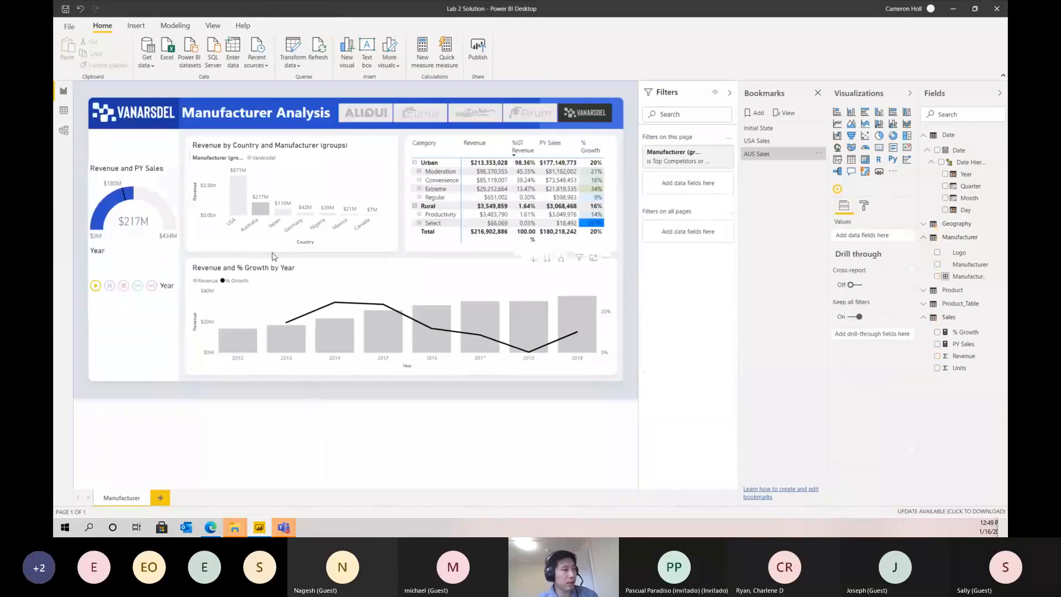
click(258, 216)
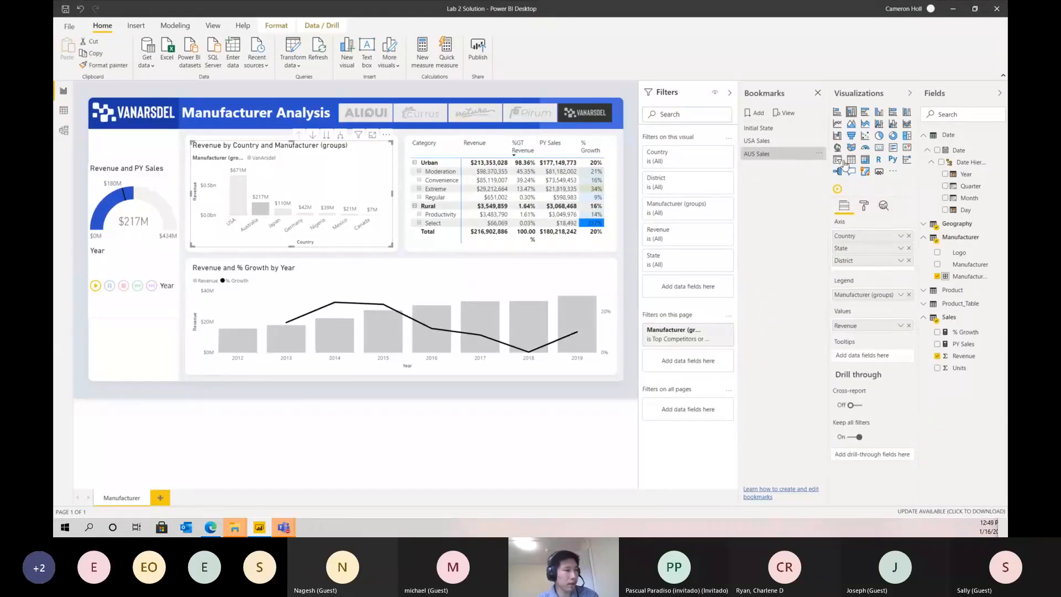
click(821, 155)
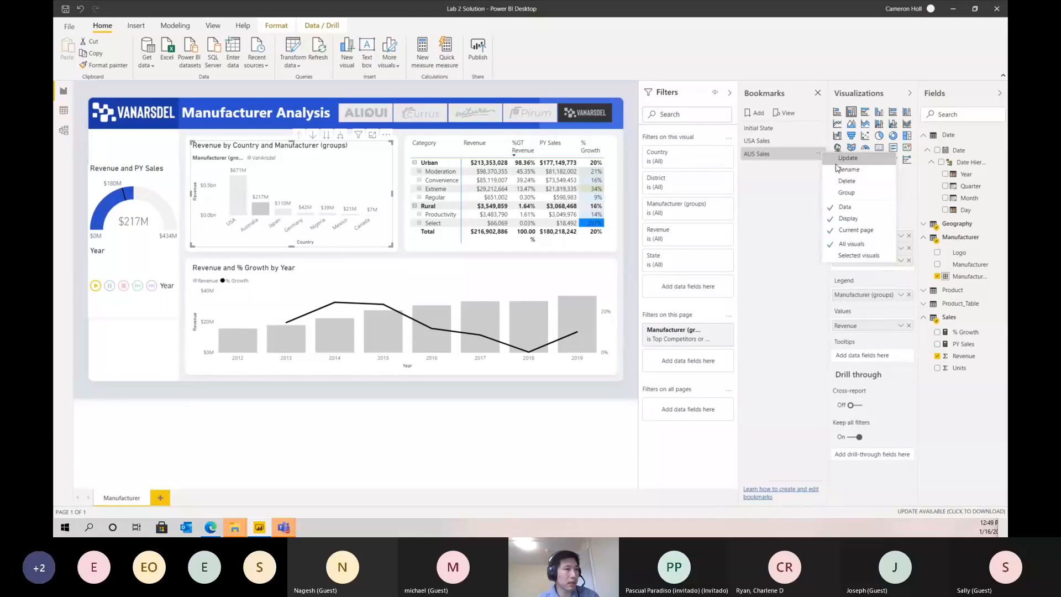
click(843, 161)
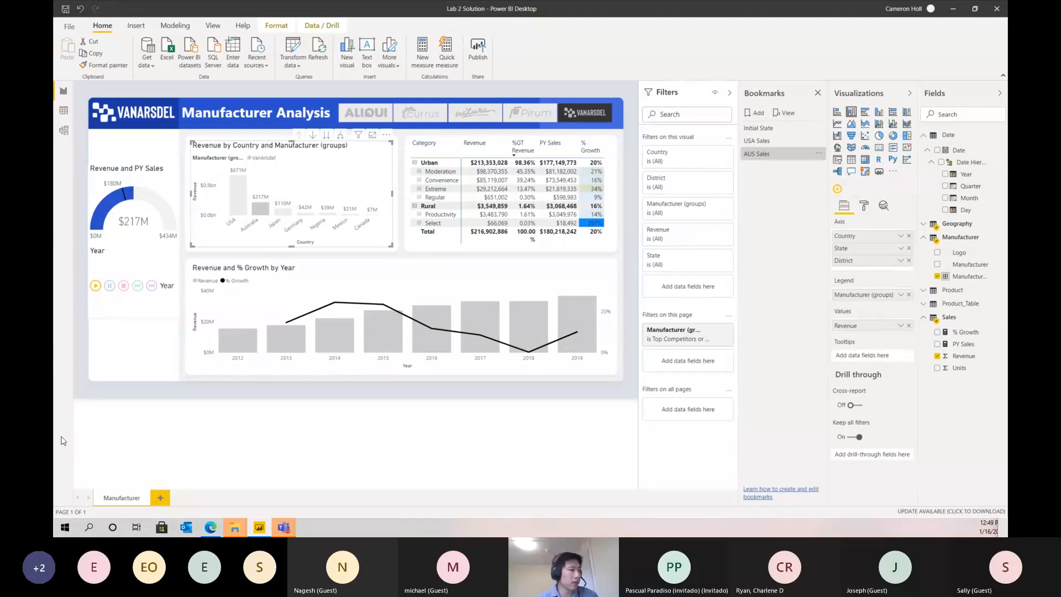
click(167, 445)
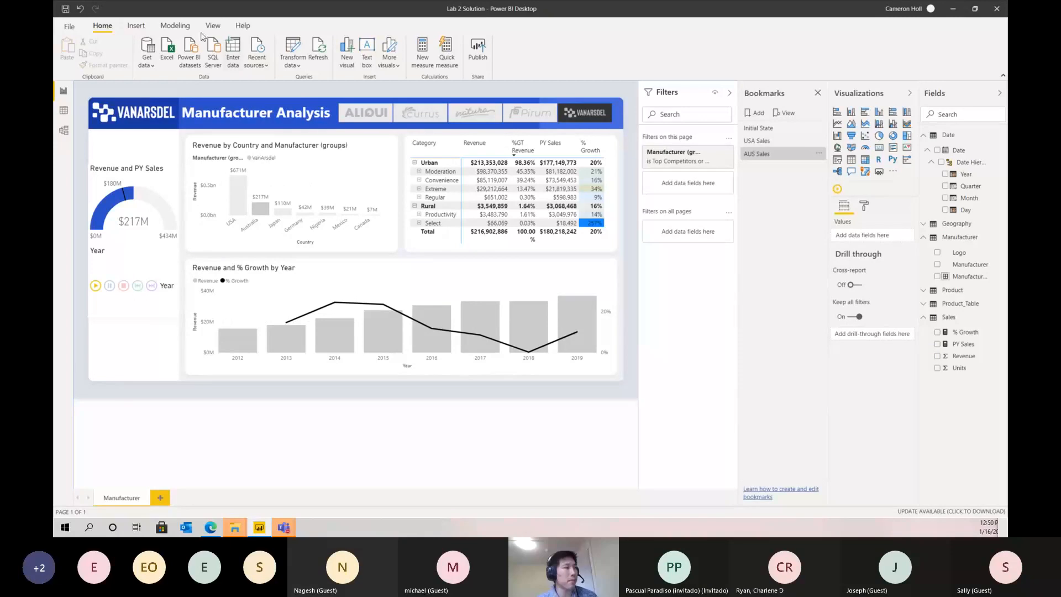
Insert an Information button and place it below the Year play controls.
click(135, 28)
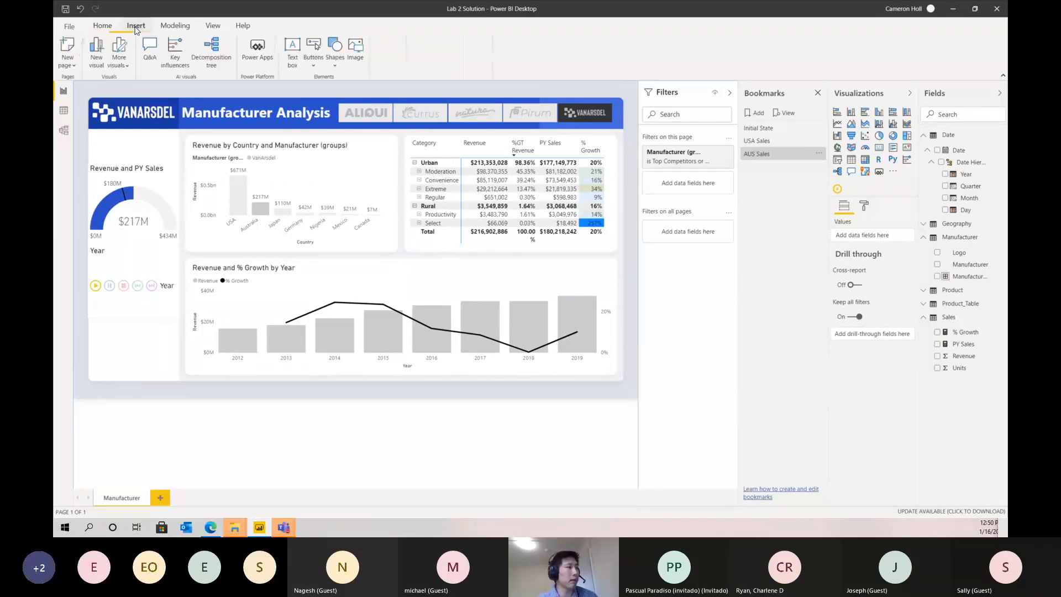
click(313, 61)
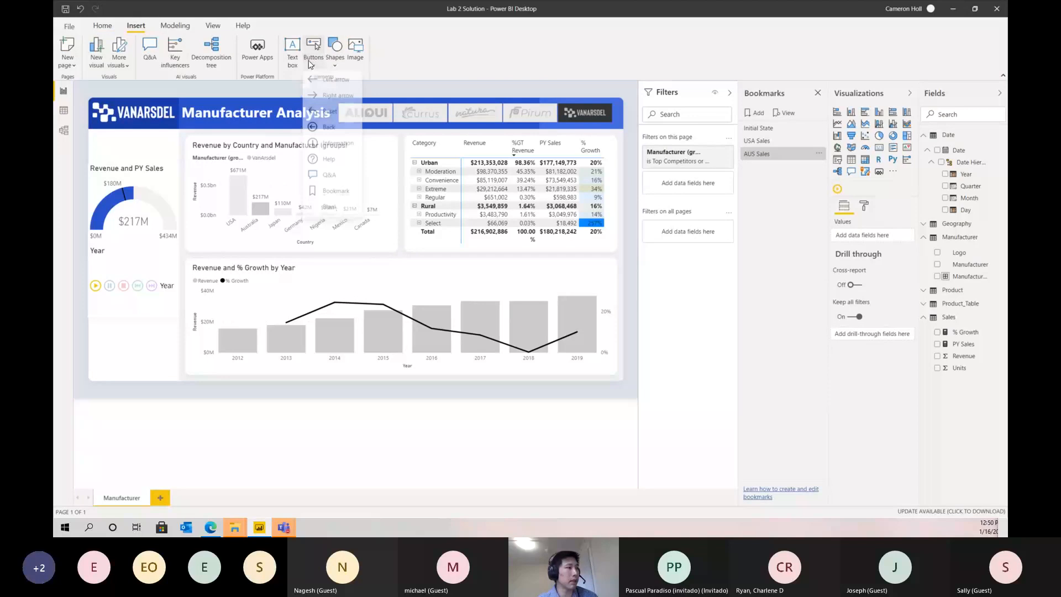
click(326, 146)
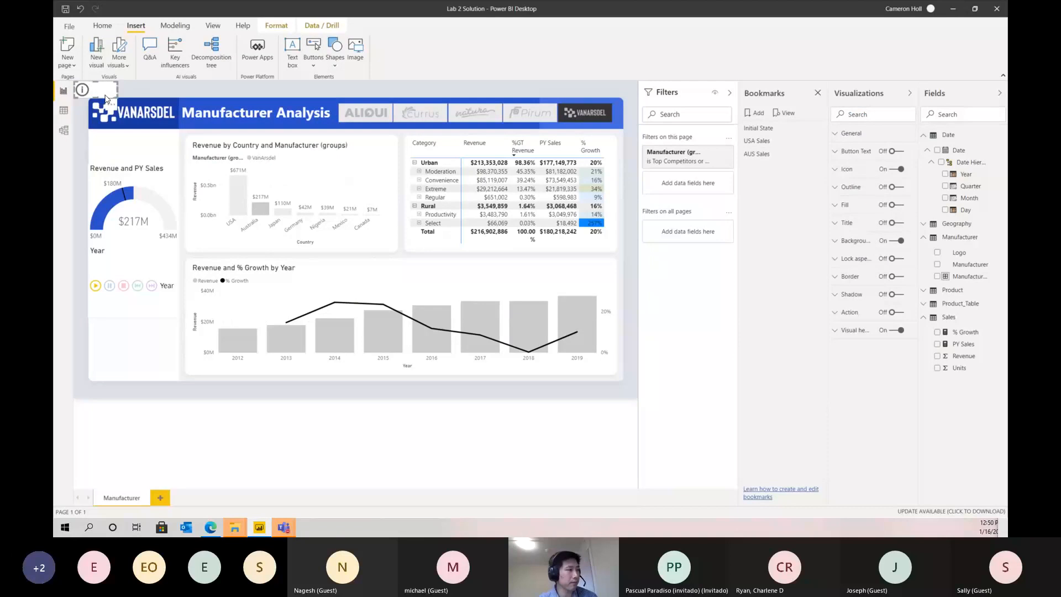
drag(105, 98, 112, 326)
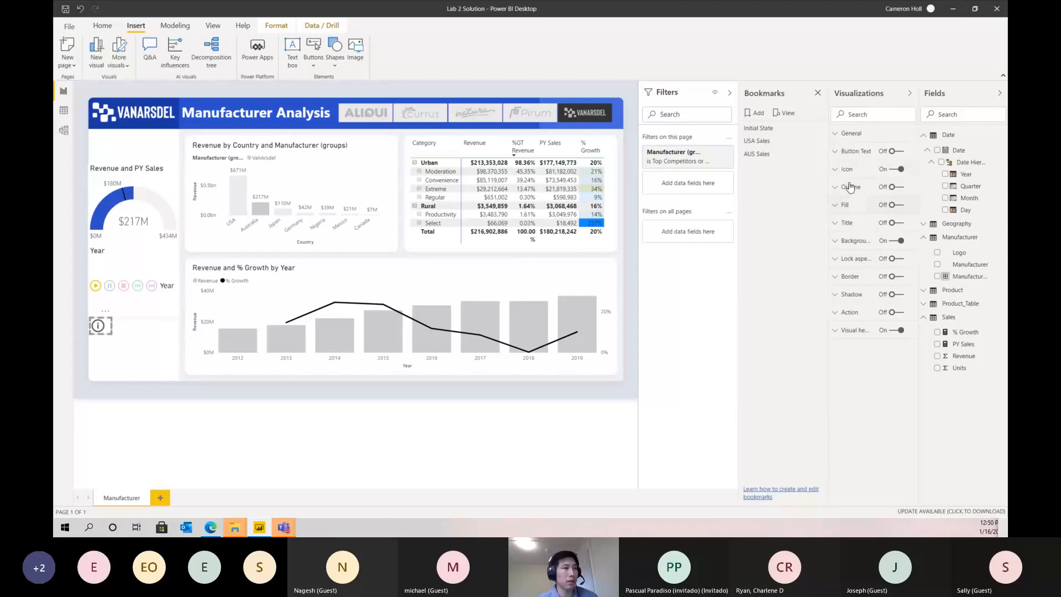
Turn on the information button's text, set it to USA and widen the button to fit it.
click(854, 156)
click(895, 150)
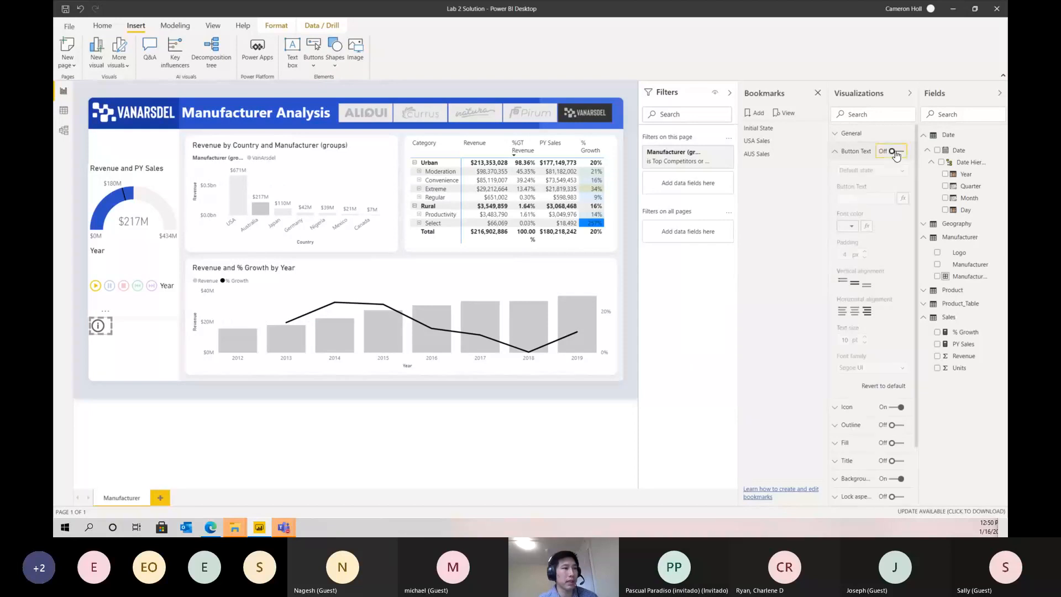
click(859, 198)
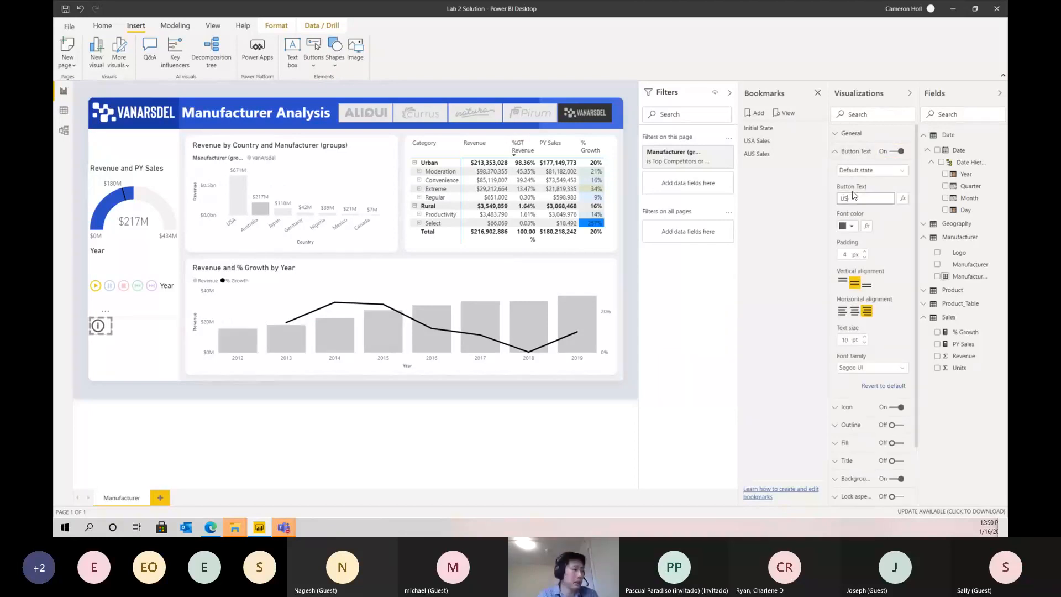
text(USA)
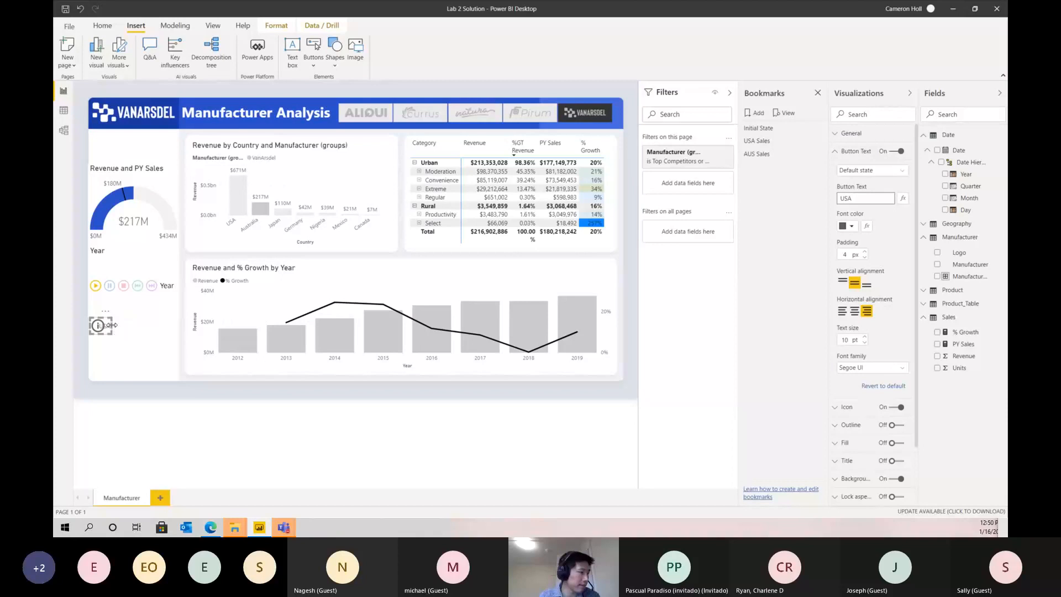
click(120, 330)
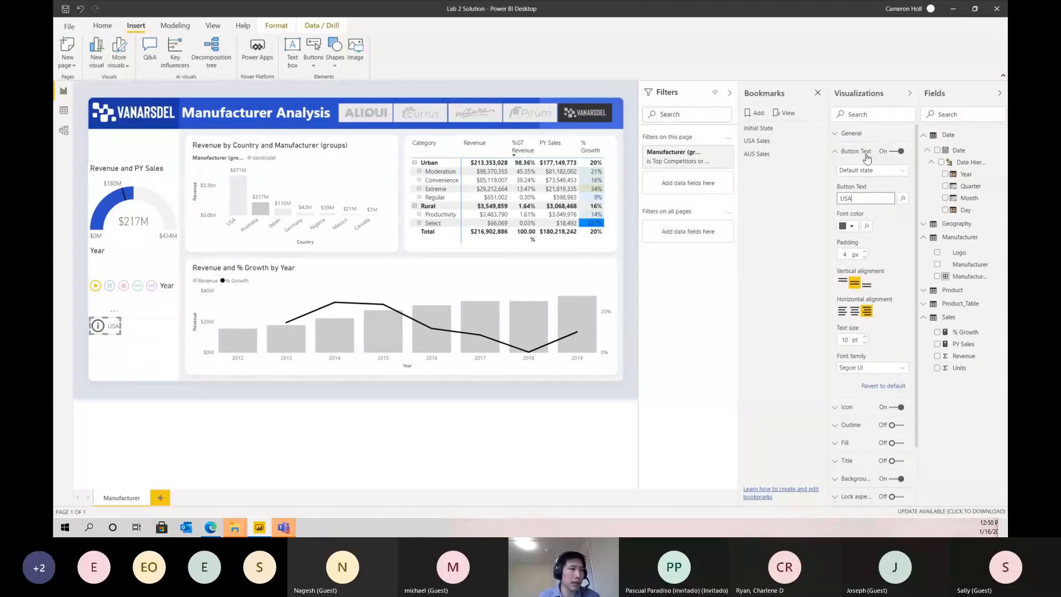
Set the USA button's font color and icon line color to the blue theme color.
click(847, 226)
click(852, 252)
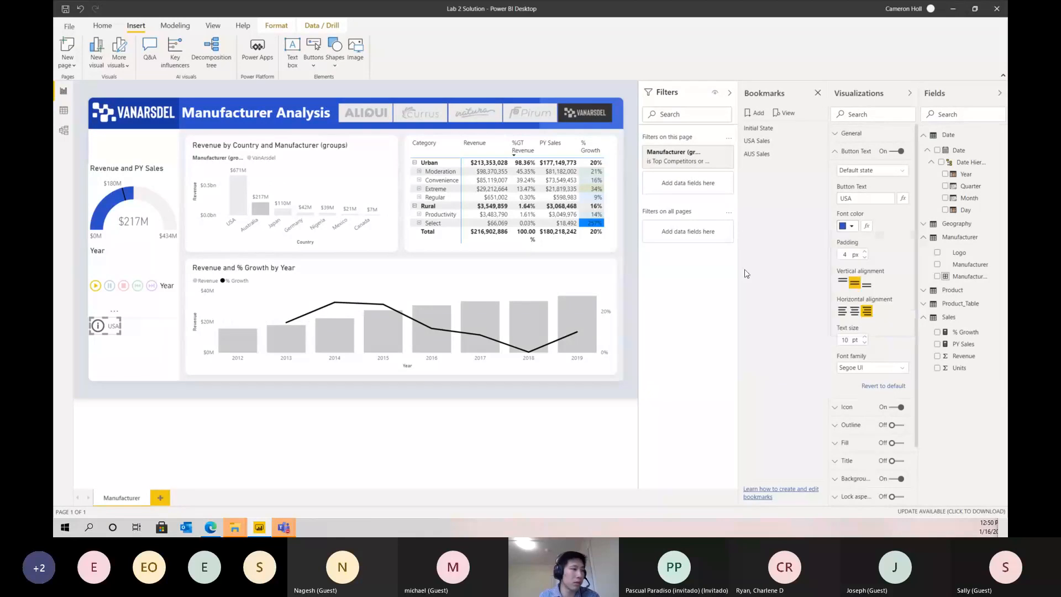
click(857, 151)
click(857, 169)
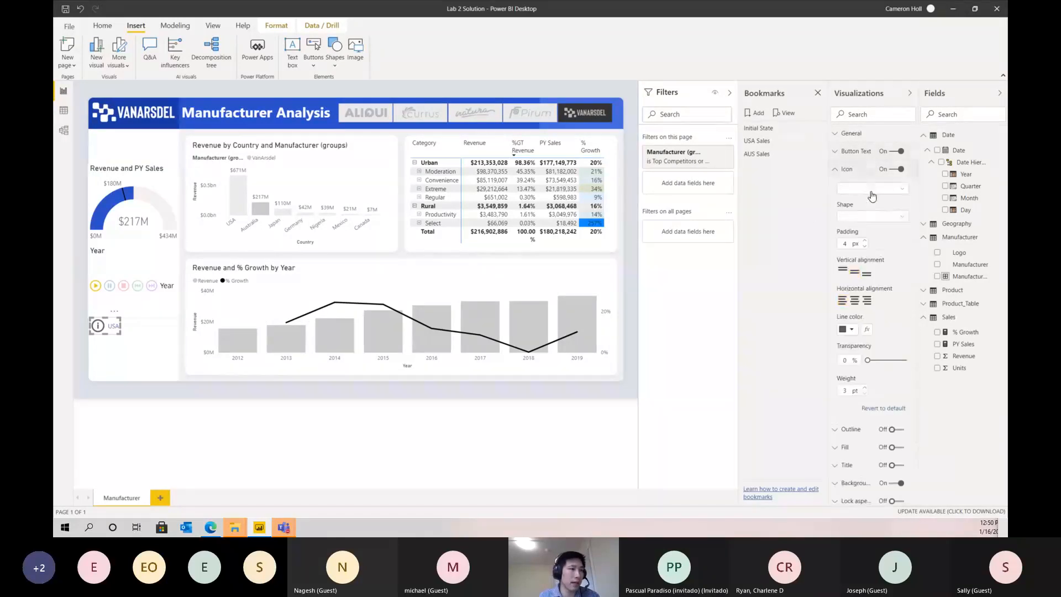
click(851, 330)
click(854, 353)
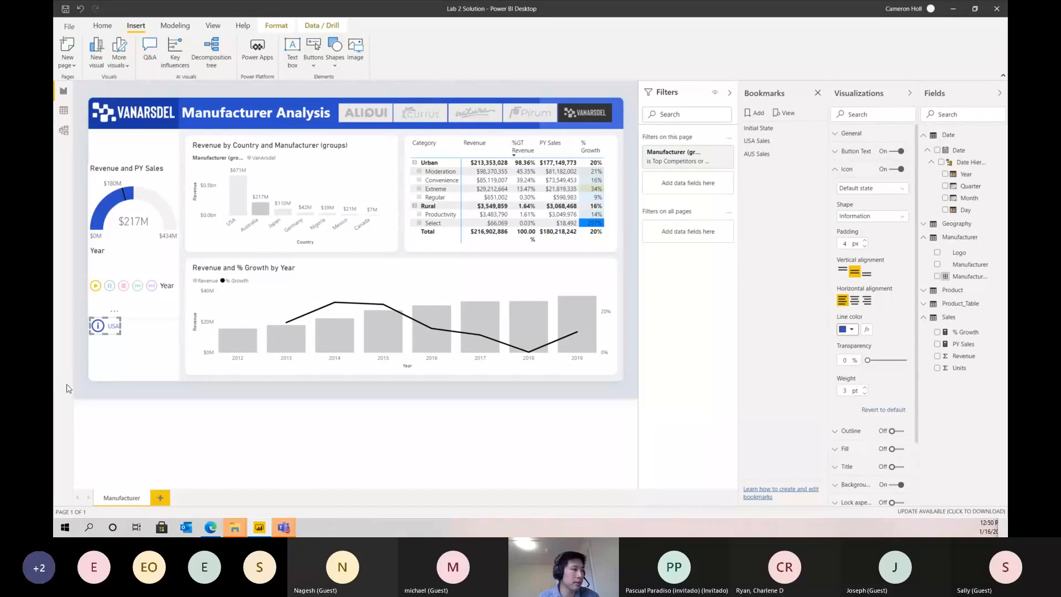
Duplicate the USA button directly below the original and change the copy's text to AUS.
click(97, 364)
click(106, 329)
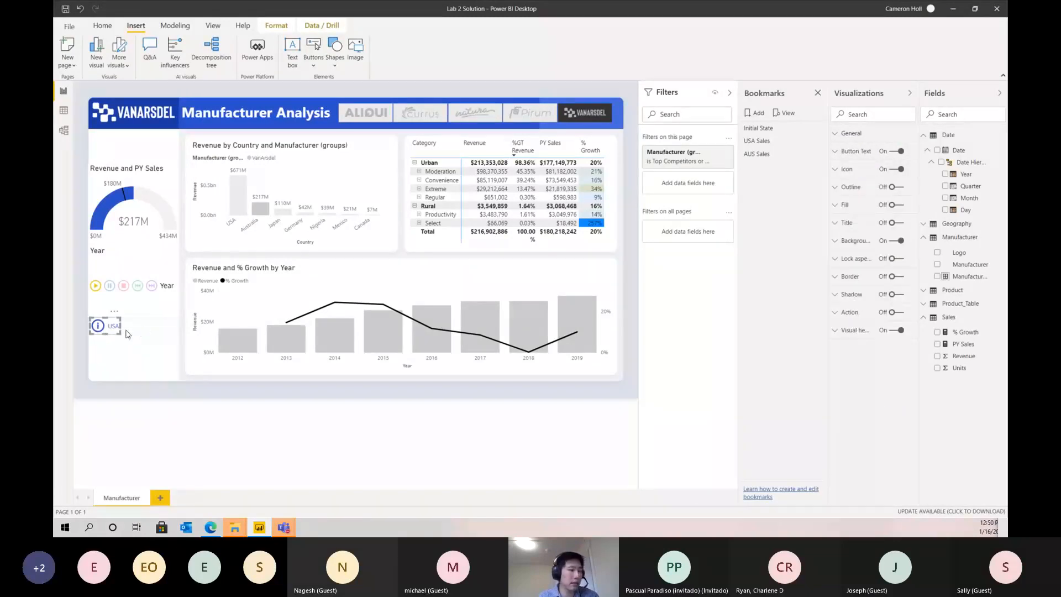
key(ctrl+v)
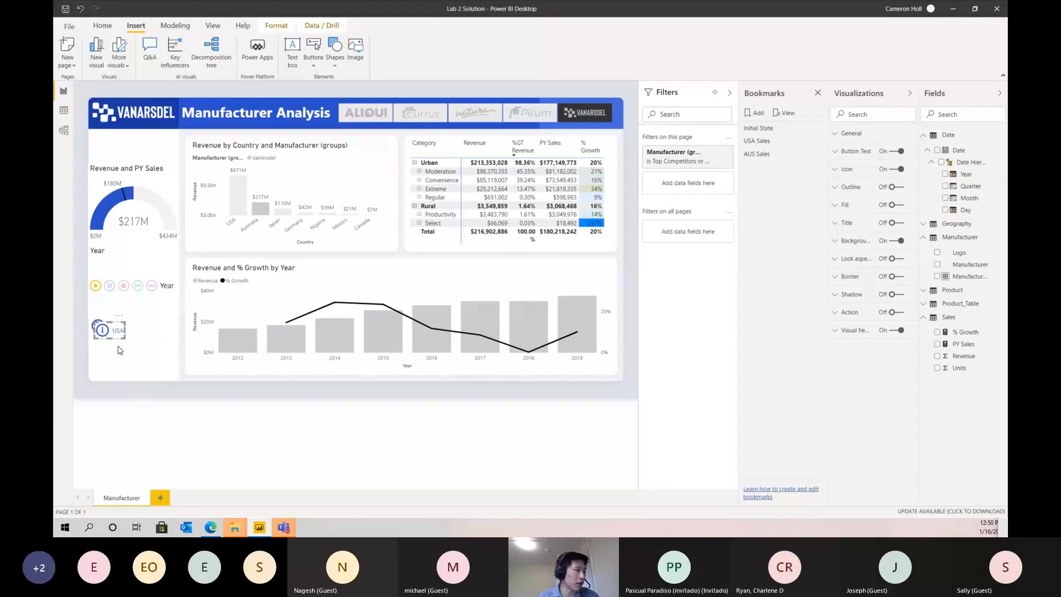
drag(117, 333, 113, 347)
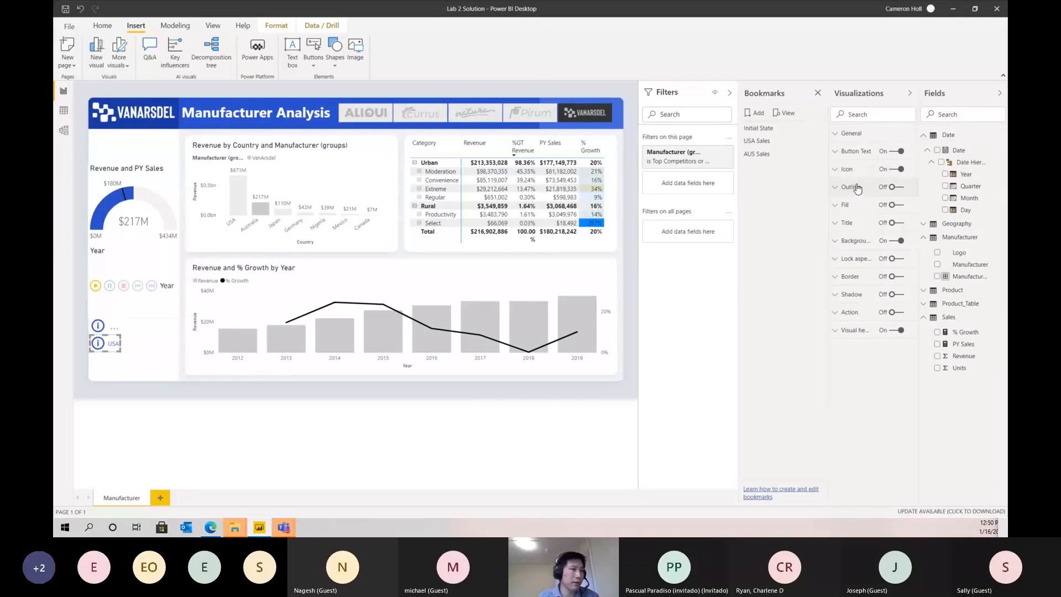
click(849, 157)
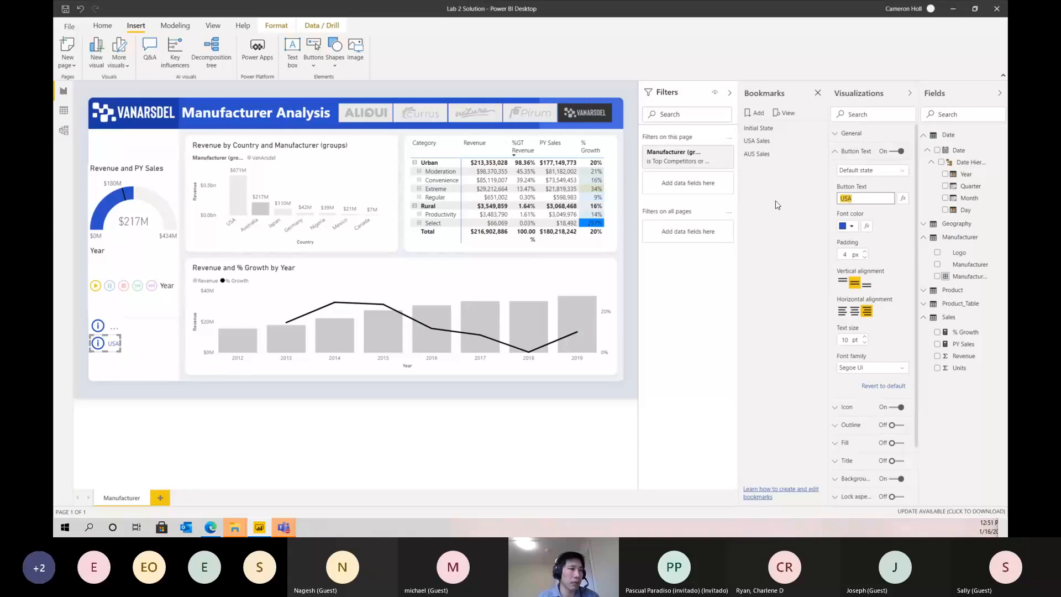
text(AUS)
click(858, 153)
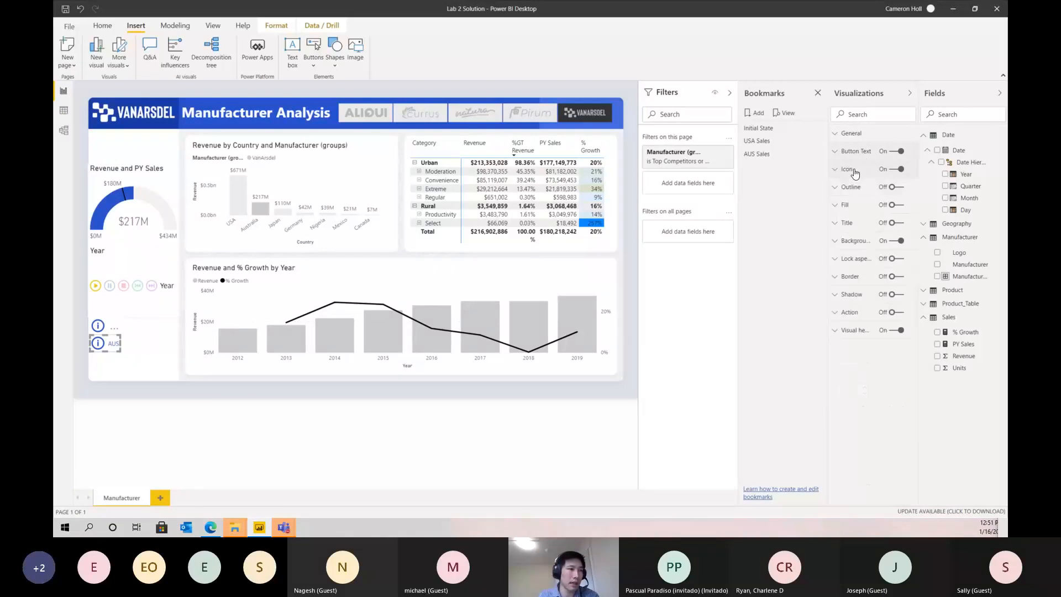
Set the AUS button's icon line color and font color to the red theme color.
click(855, 170)
click(846, 329)
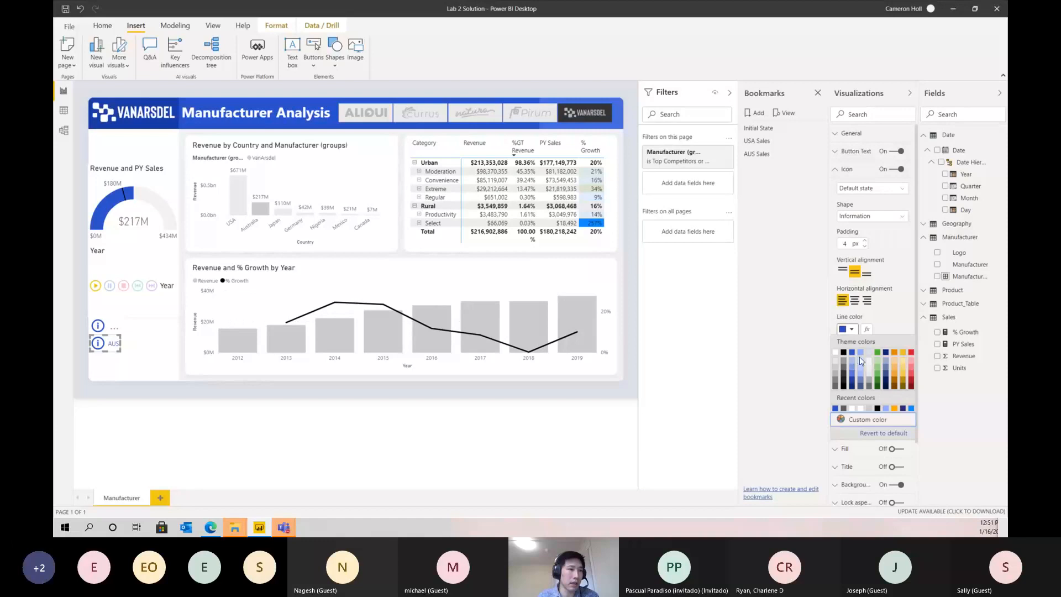
click(836, 418)
click(854, 153)
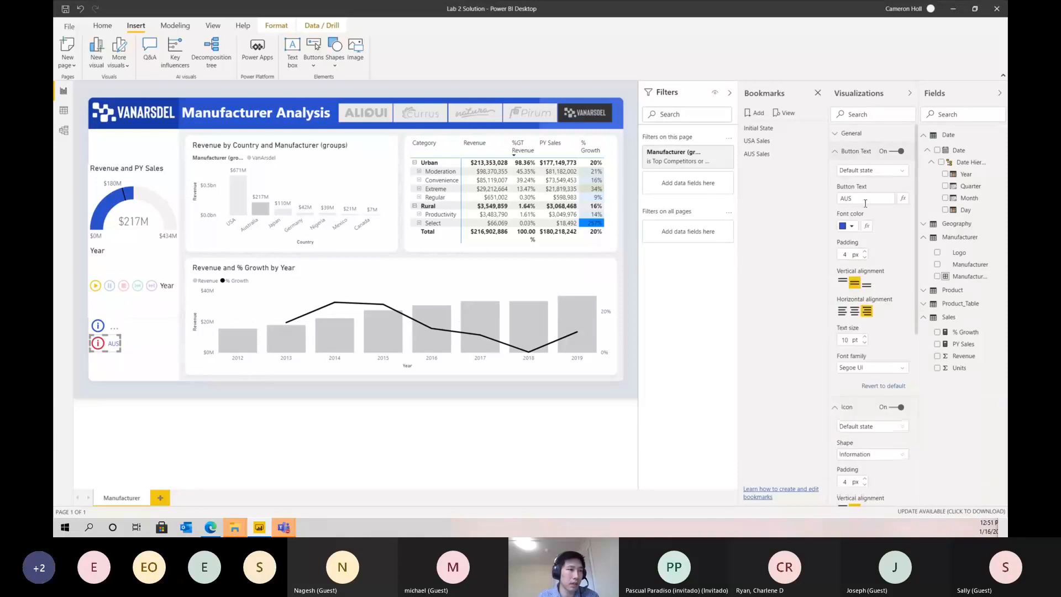
click(849, 226)
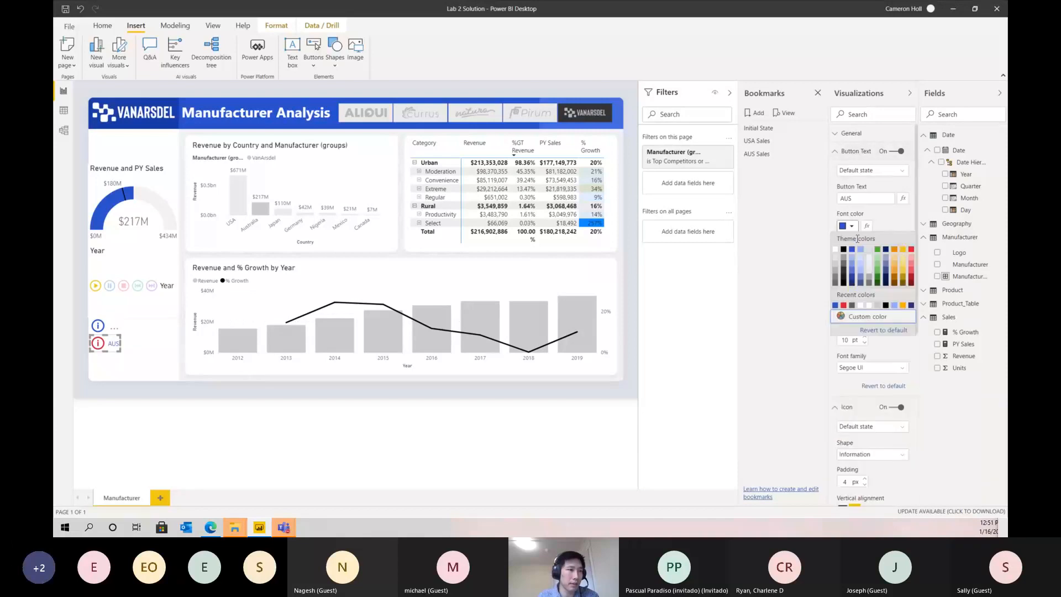
click(912, 253)
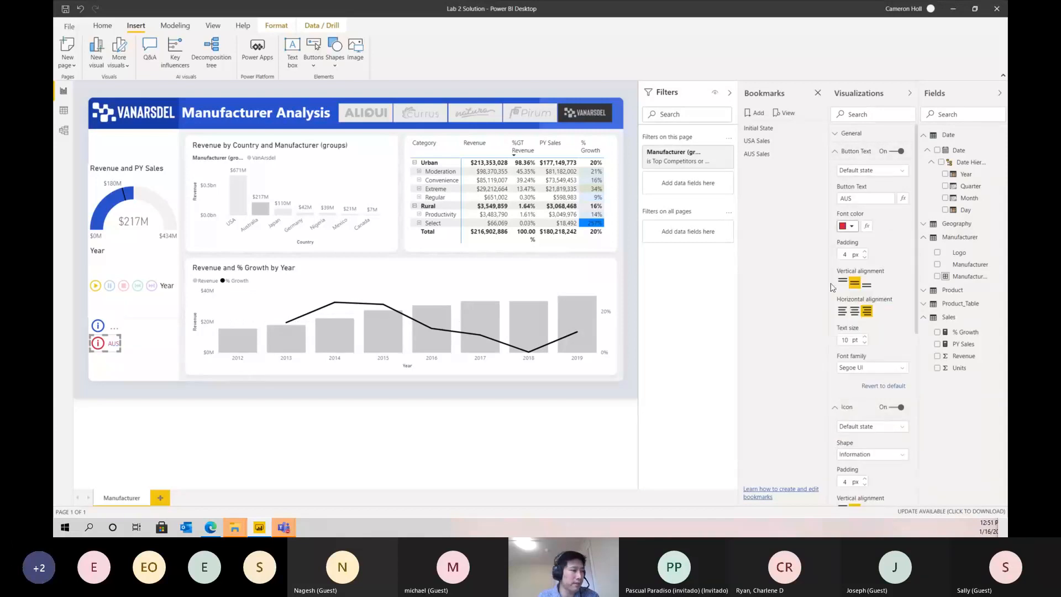
click(271, 424)
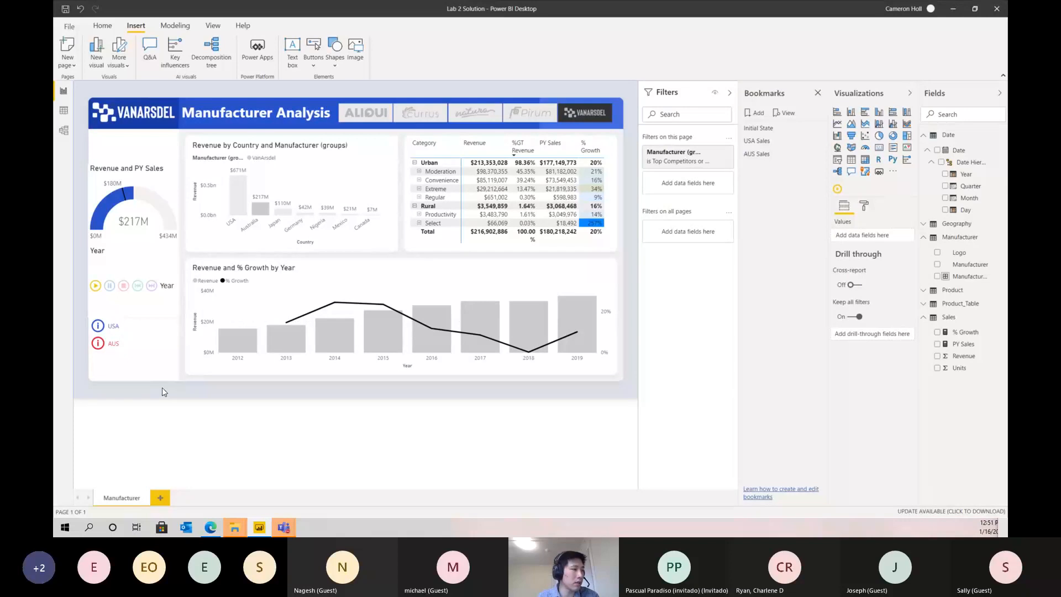
Turn on the USA button's action with type Bookmark and assign it the USA Sales bookmark.
click(113, 330)
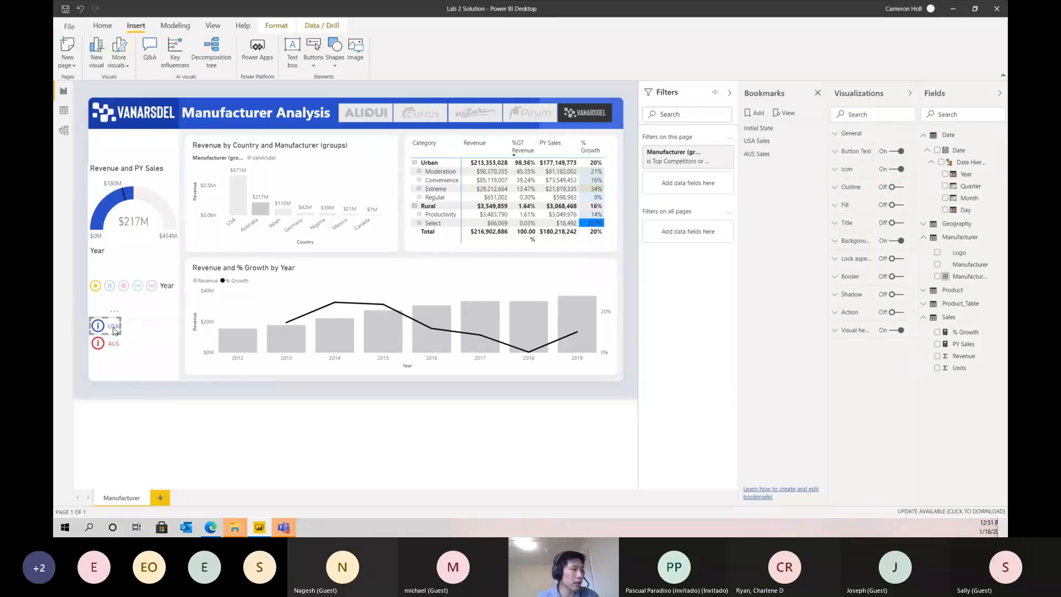
click(113, 347)
click(111, 329)
click(99, 326)
click(861, 317)
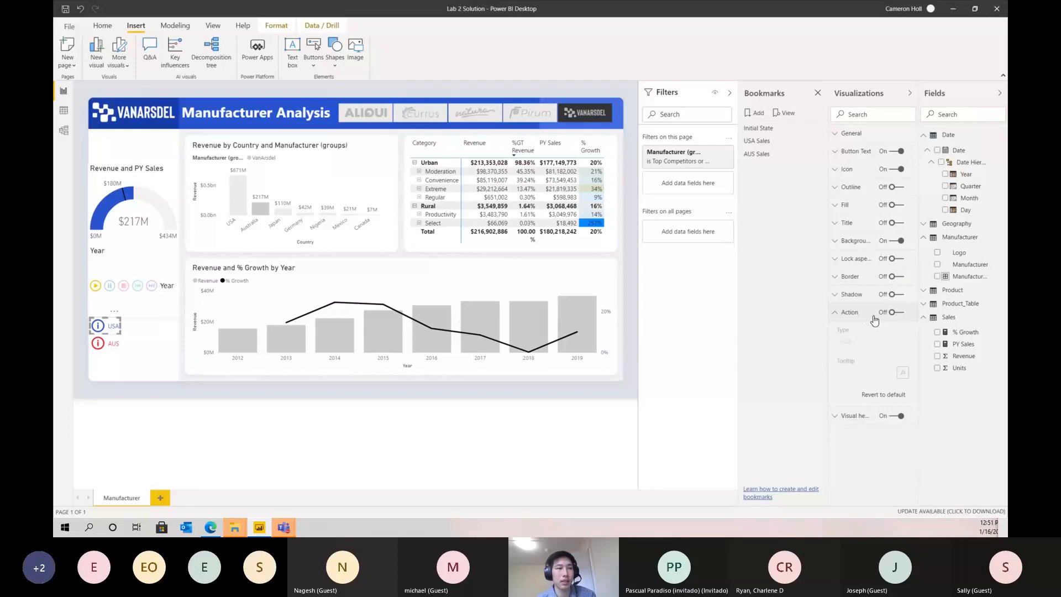
click(885, 314)
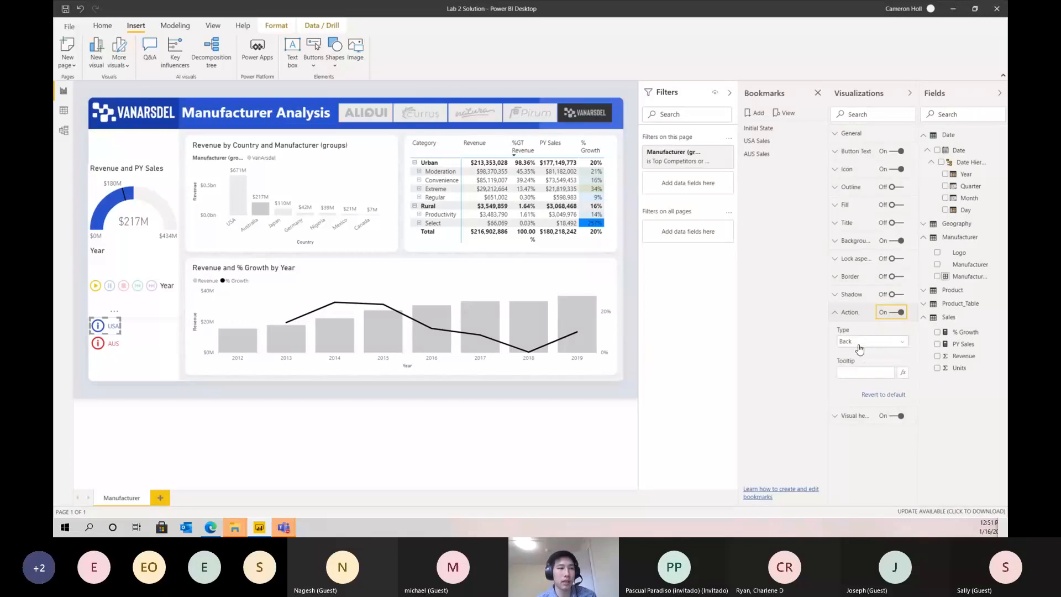
click(855, 344)
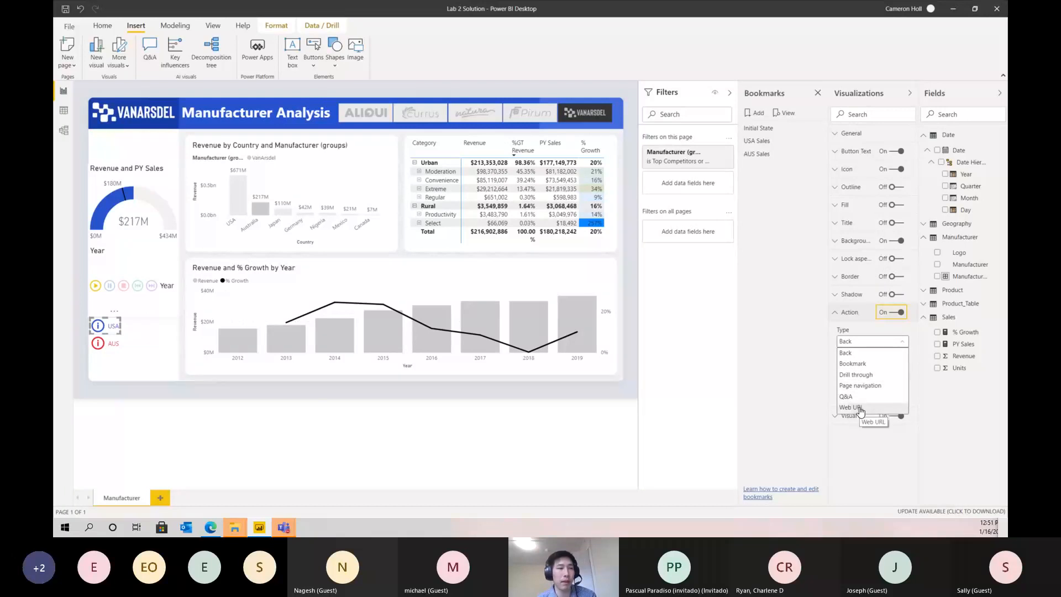
click(861, 364)
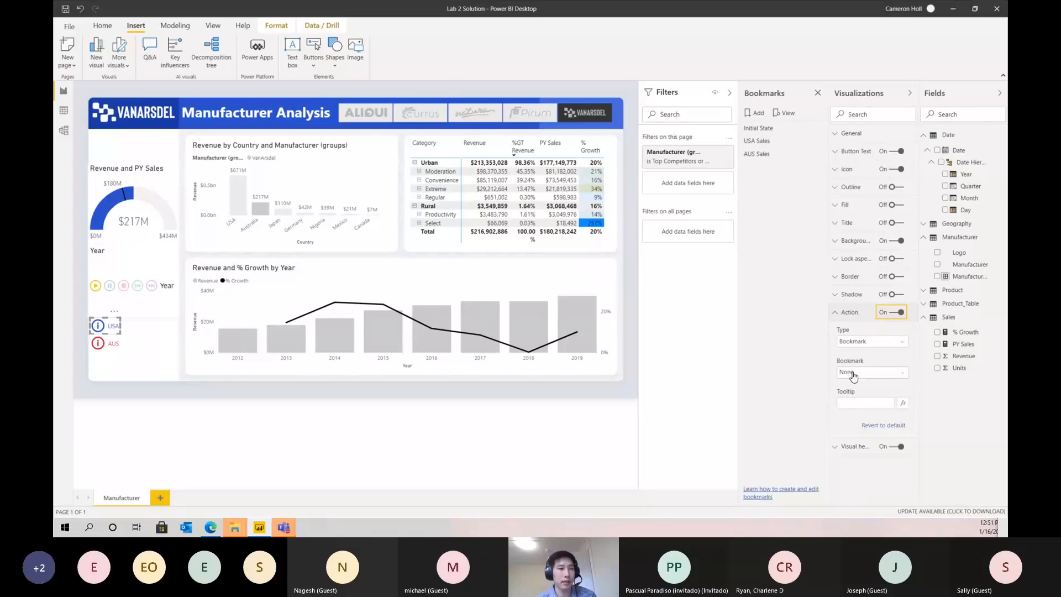
click(854, 374)
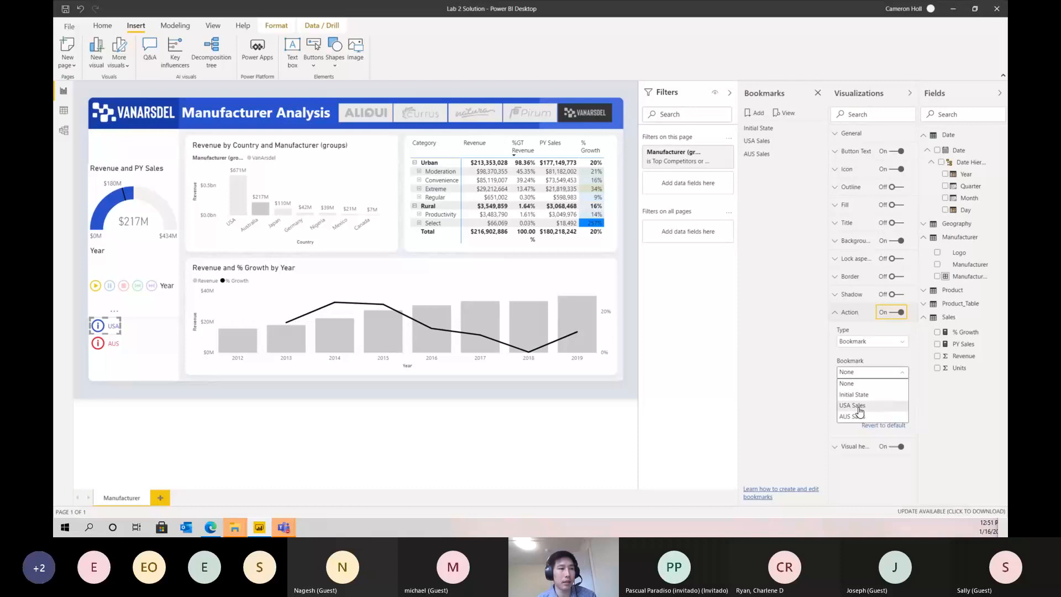
click(859, 406)
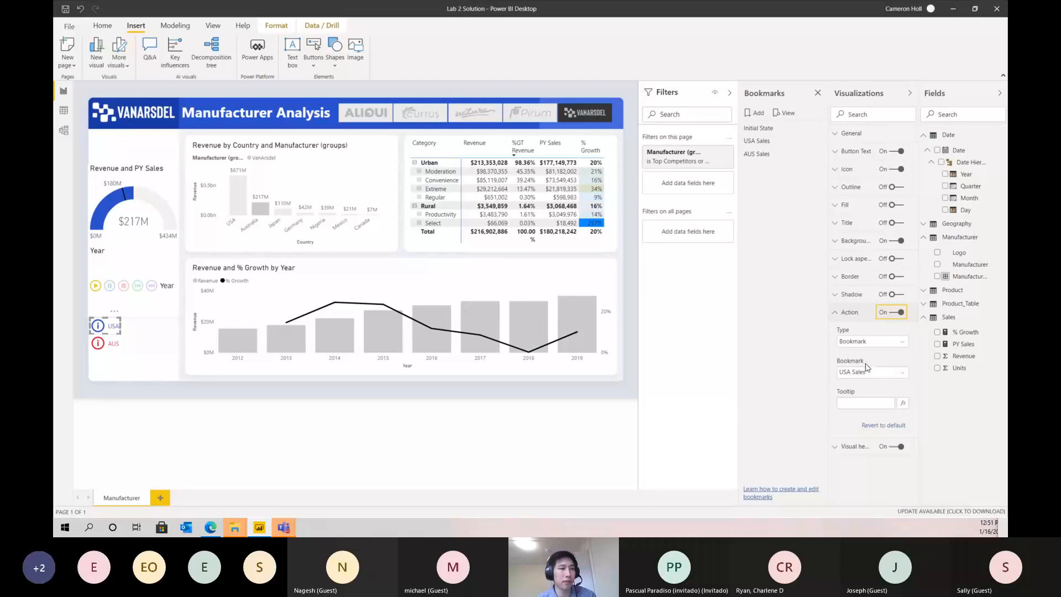
Turn on the AUS button's action with type Bookmark and assign it the AUS Sales bookmark.
click(113, 349)
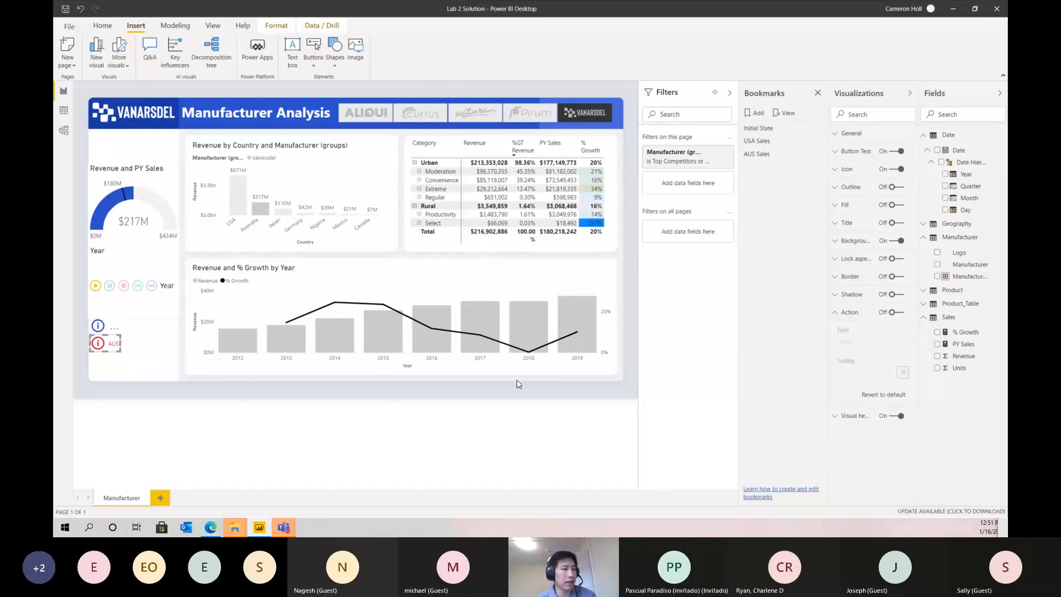
click(892, 312)
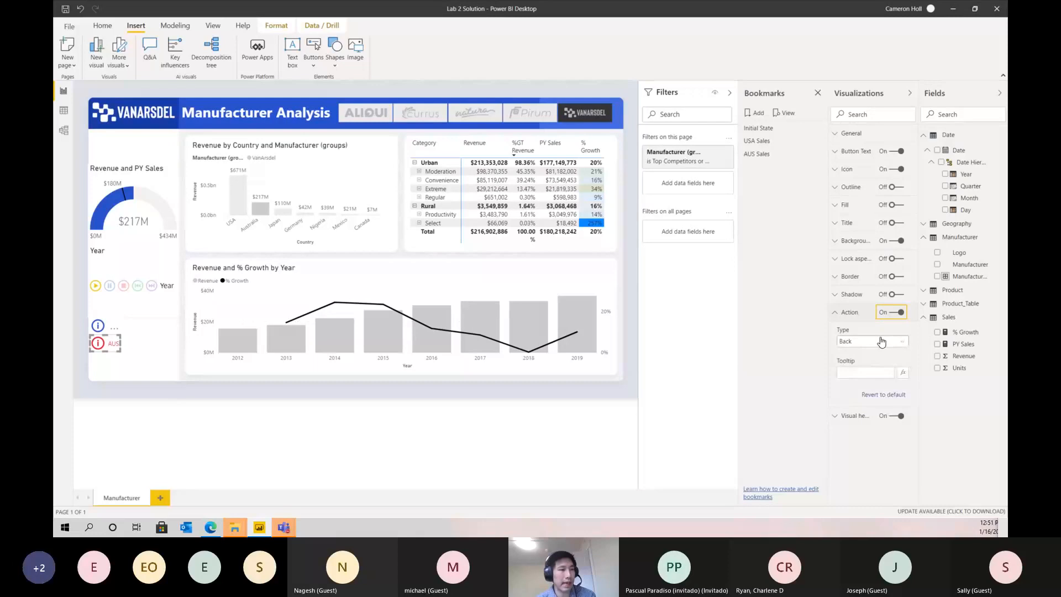
click(881, 341)
click(877, 365)
click(860, 373)
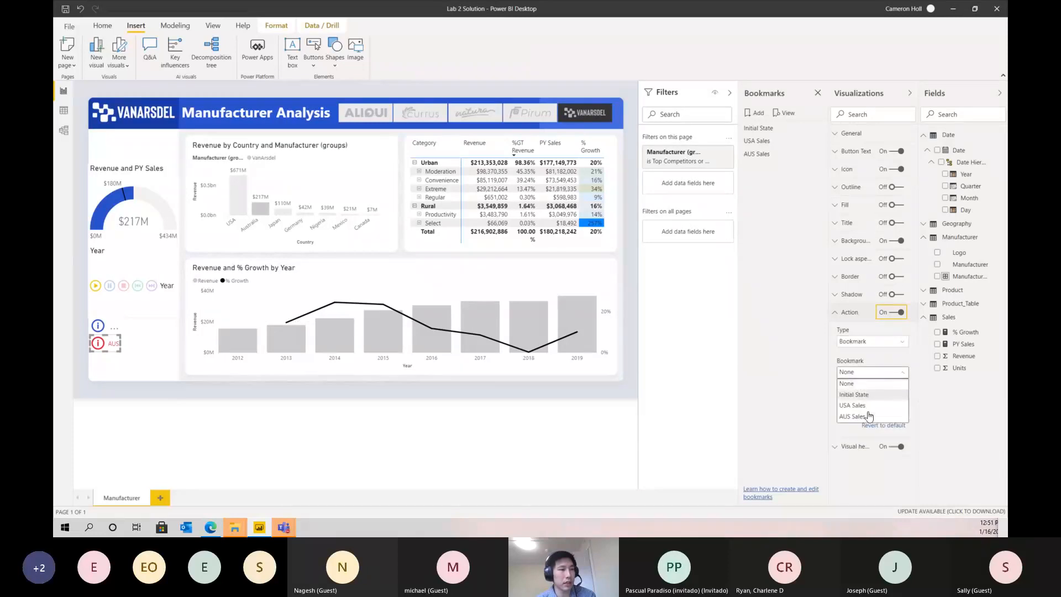
click(864, 418)
click(292, 424)
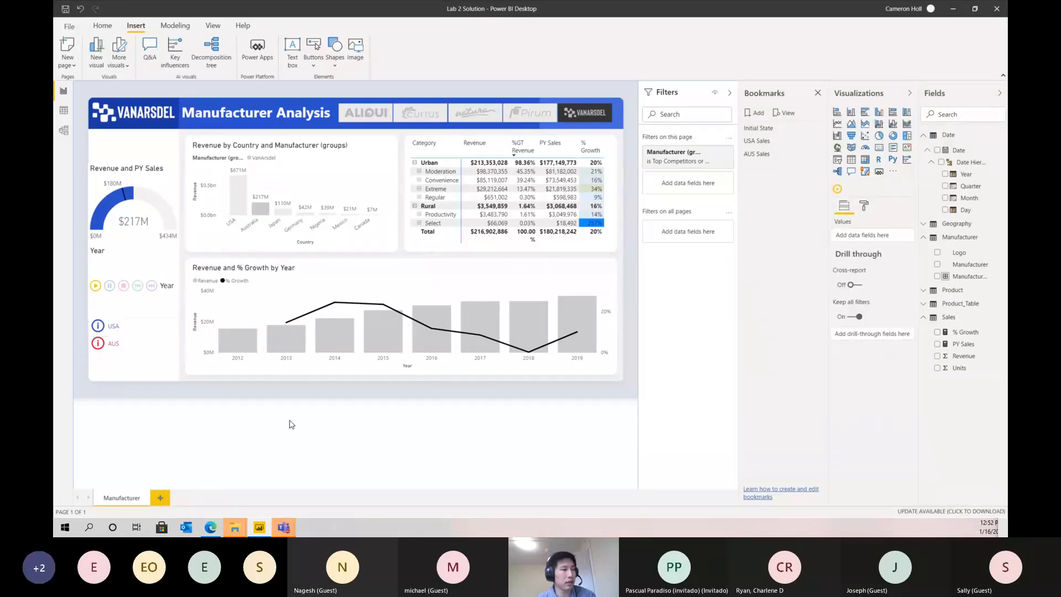
Test the USA and AUS buttons by following their bookmark links alternately.
ctrl+click(101, 330)
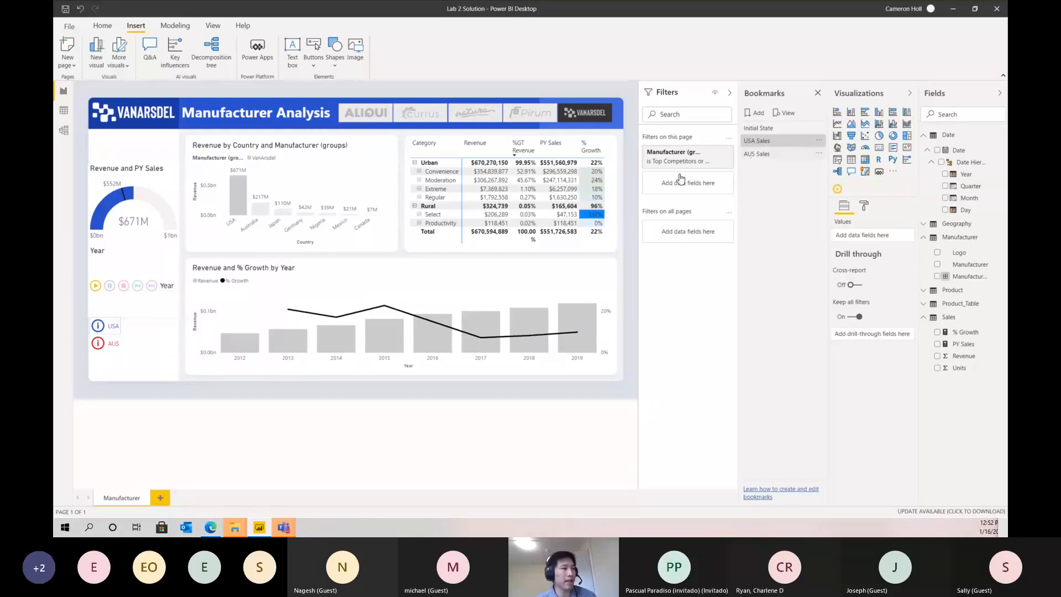
ctrl+click(112, 347)
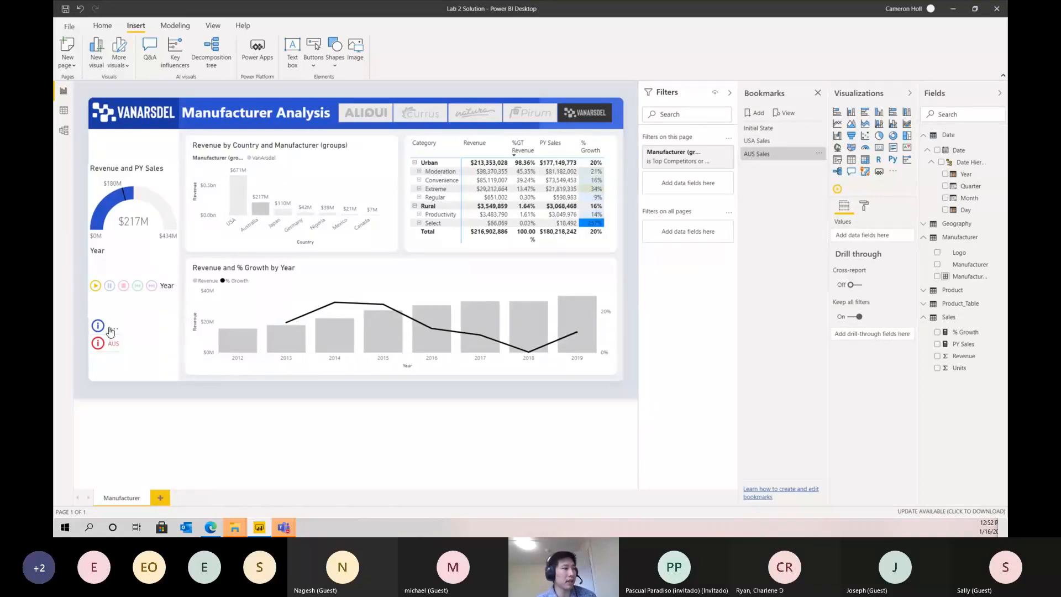
right_click(102, 330)
ctrl+click(102, 330)
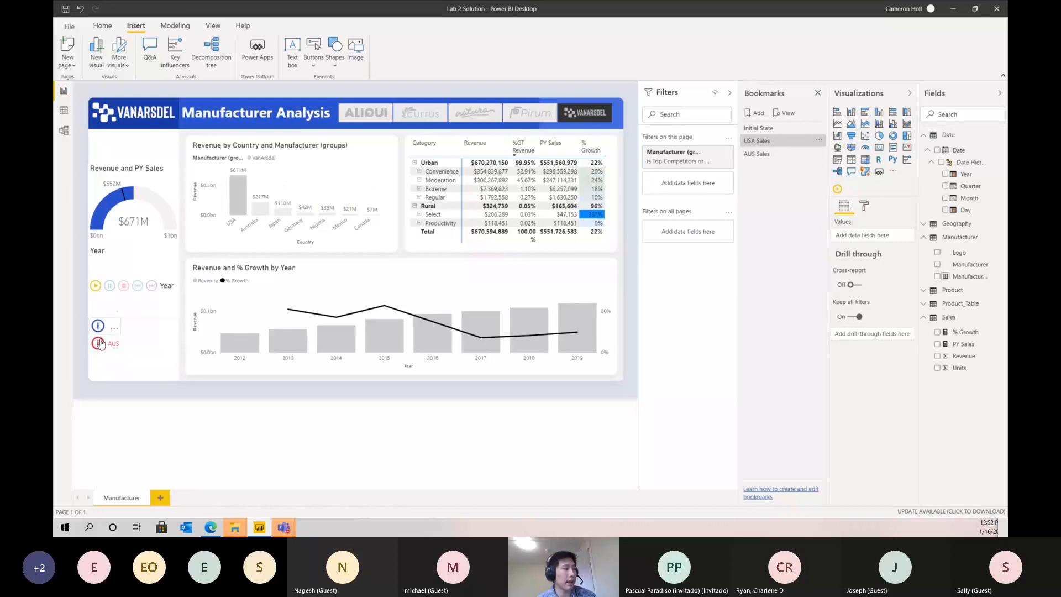
ctrl+click(100, 346)
ctrl+click(100, 330)
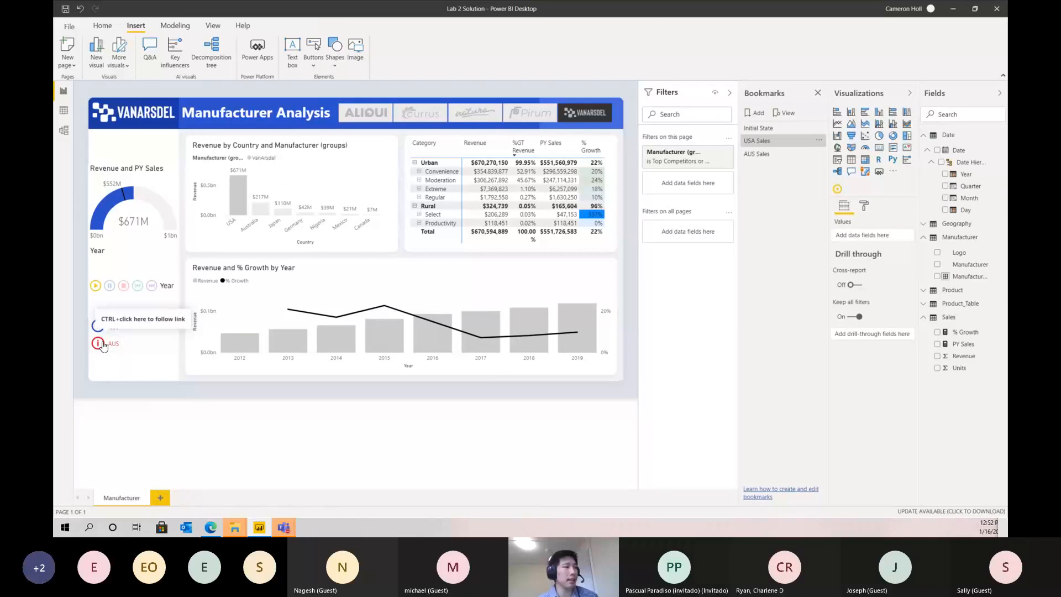
Shift the USA and AUS buttons to the right within the report's sidebar and place a new blank button beside the USA button.
drag(102, 346, 147, 340)
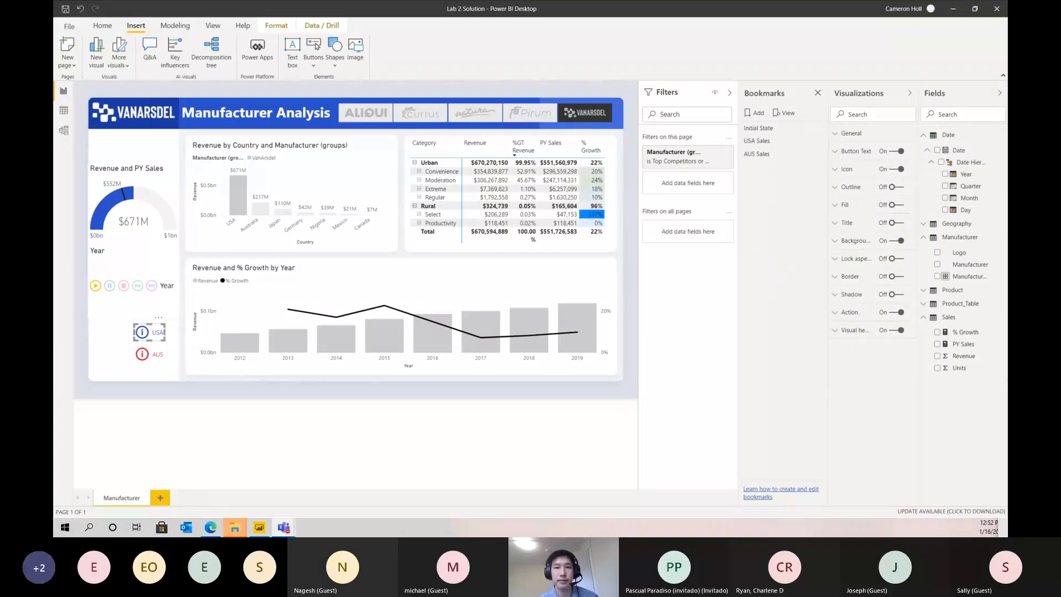
click(114, 362)
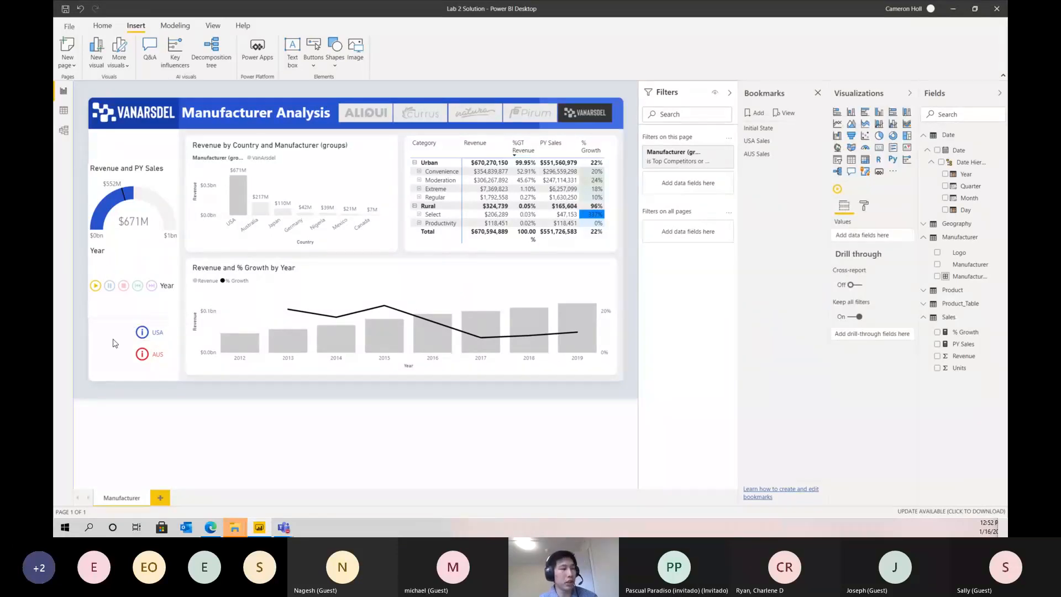
click(314, 61)
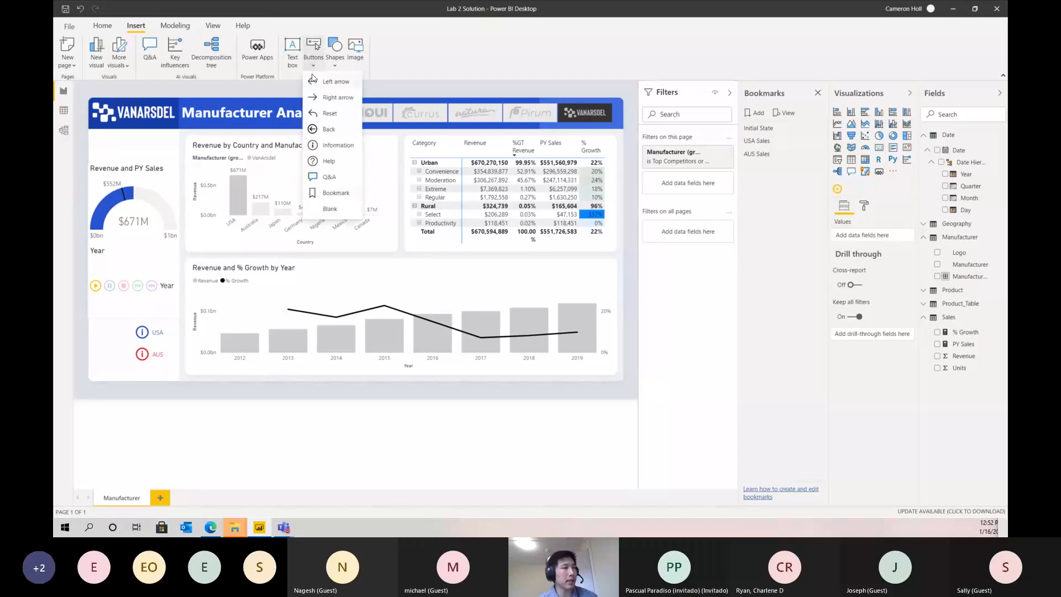
click(330, 213)
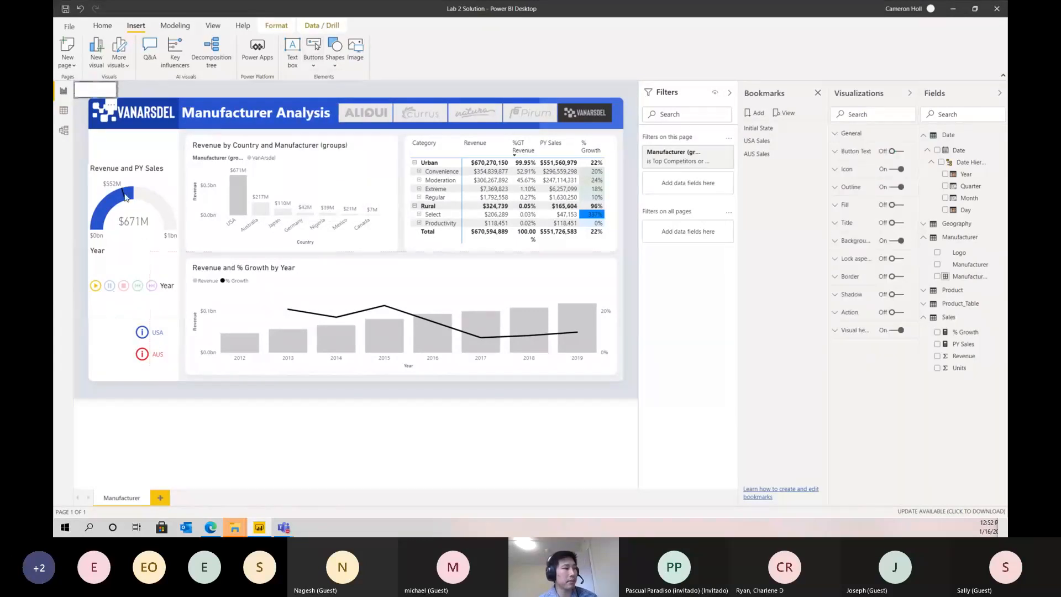
drag(126, 196, 113, 331)
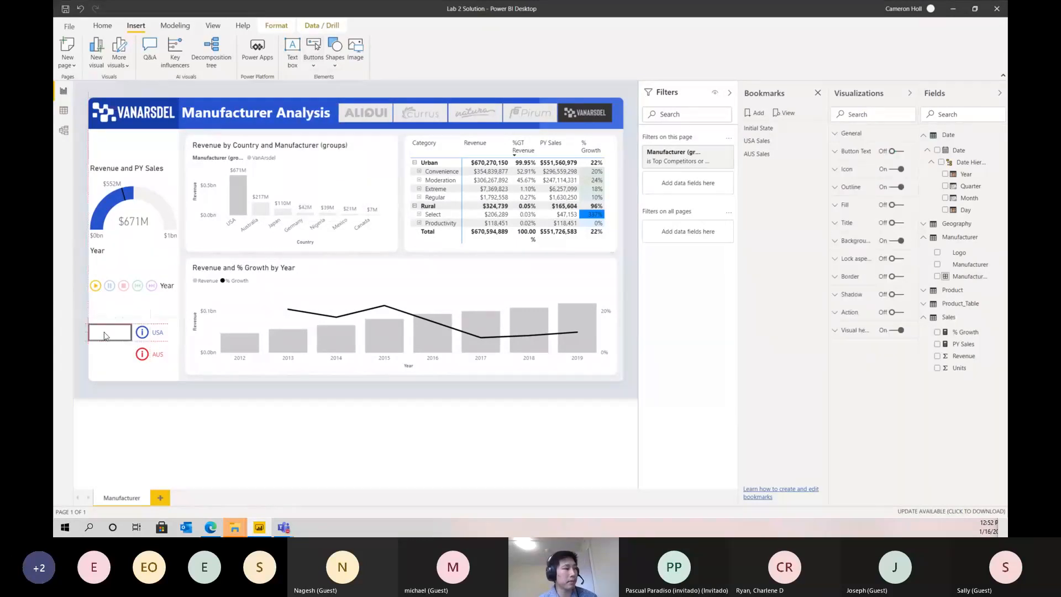
Turn on the blank button's text, set it to Country Selection, and make the button taller so both words fit.
click(880, 153)
click(896, 151)
click(857, 197)
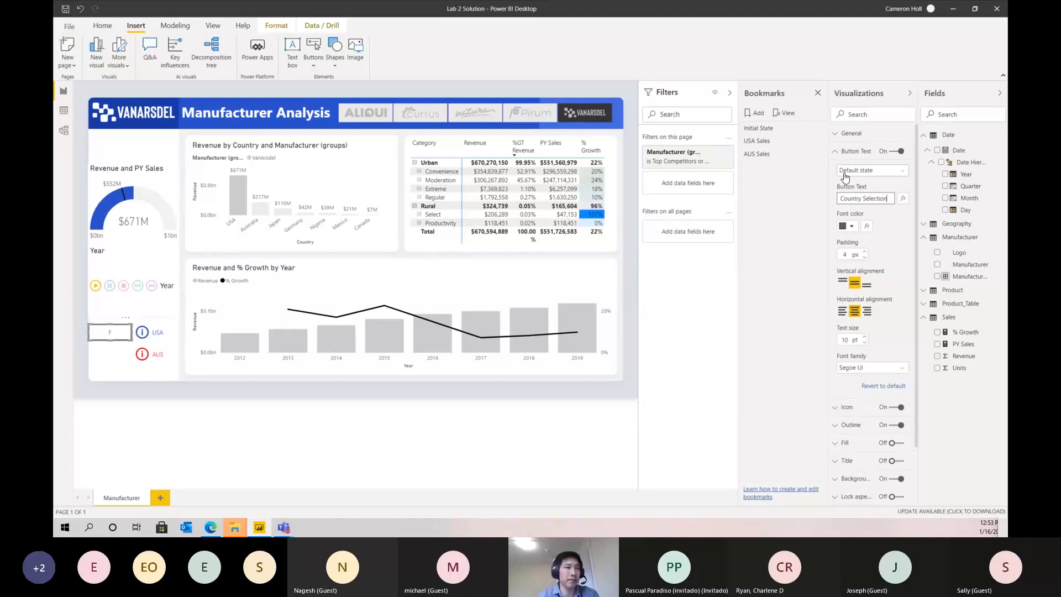
drag(110, 340, 113, 351)
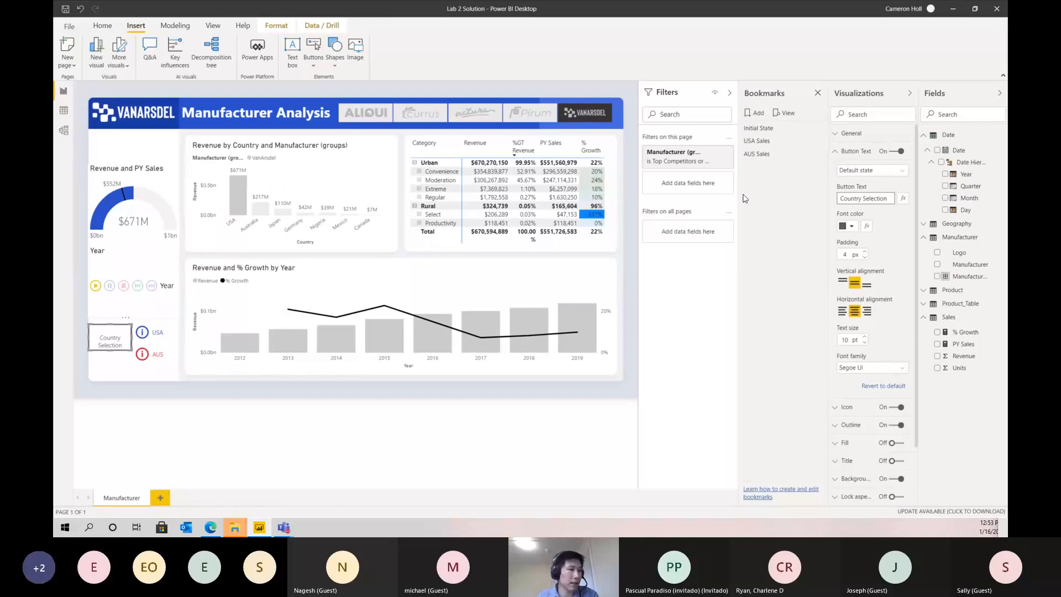
Align the Country Selection button's text vertically to the top and reduce the button's height to fit it.
click(857, 152)
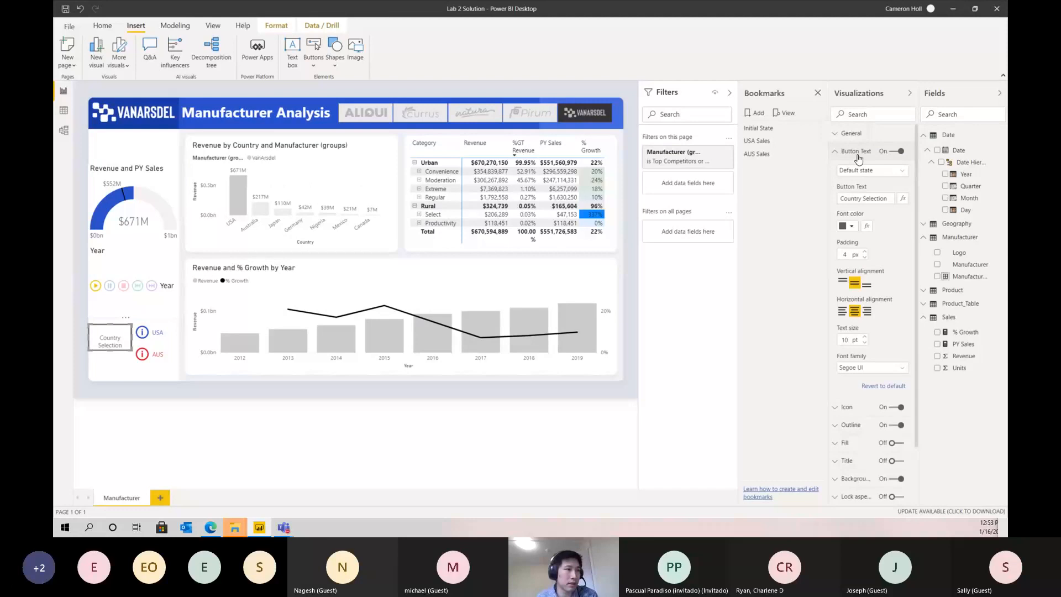
click(842, 282)
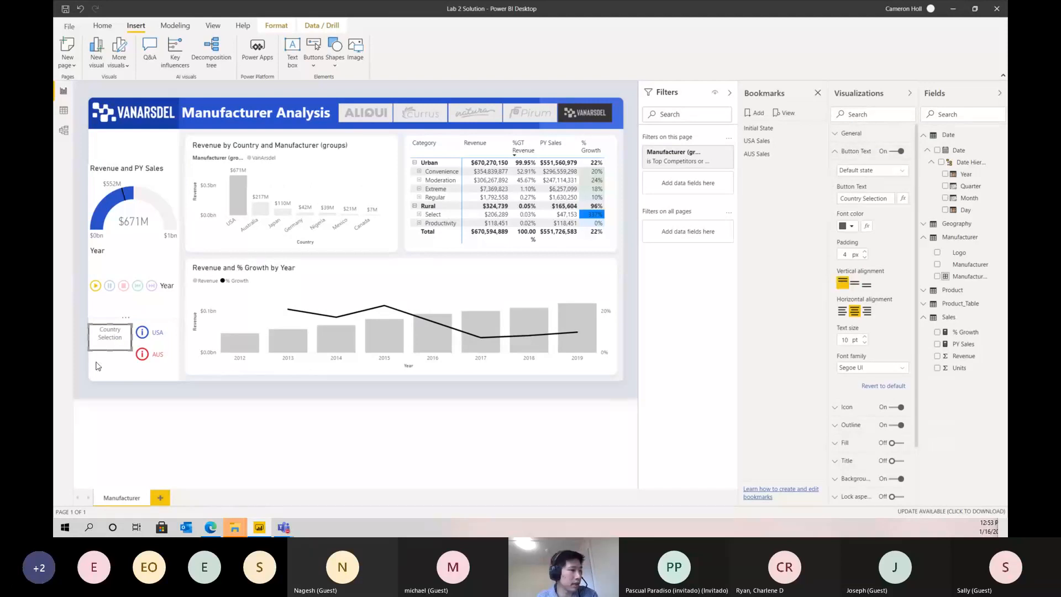
drag(110, 350, 112, 345)
click(137, 408)
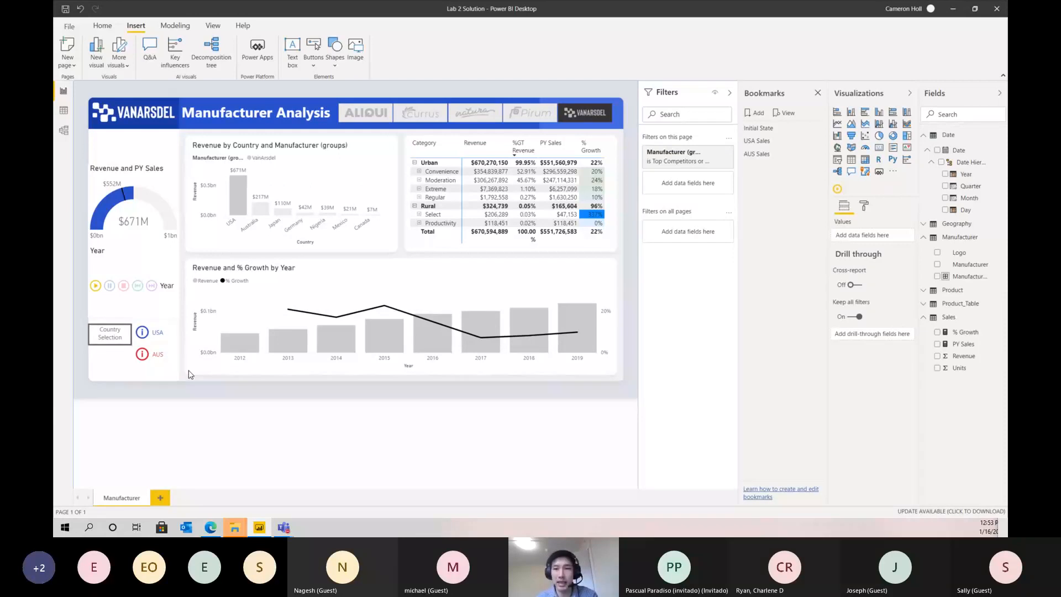
Set the Country Selection button's icon line color and font color to the light blue theme color.
click(111, 341)
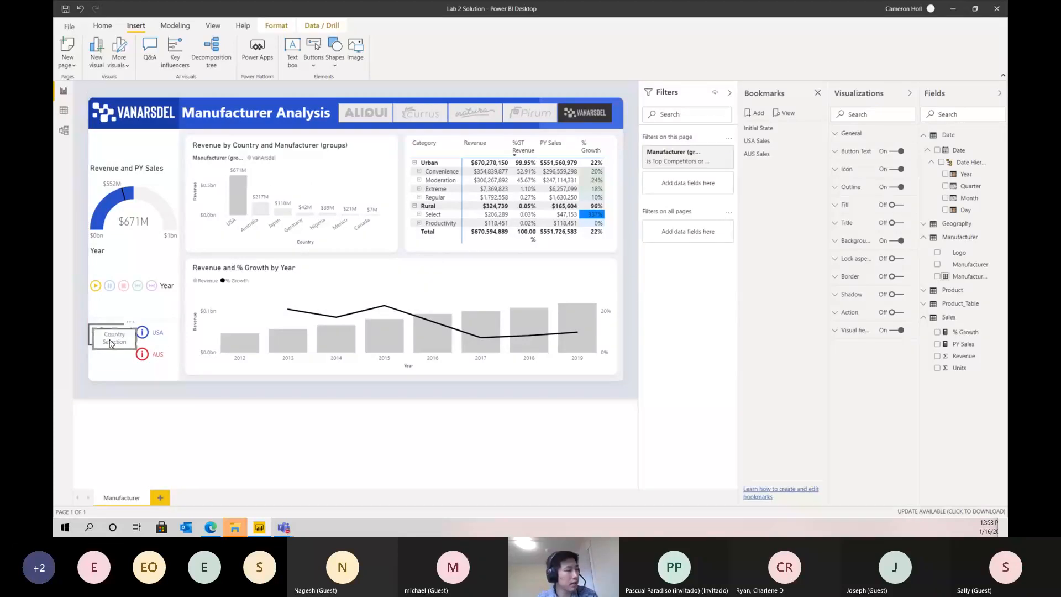
drag(107, 341, 107, 341)
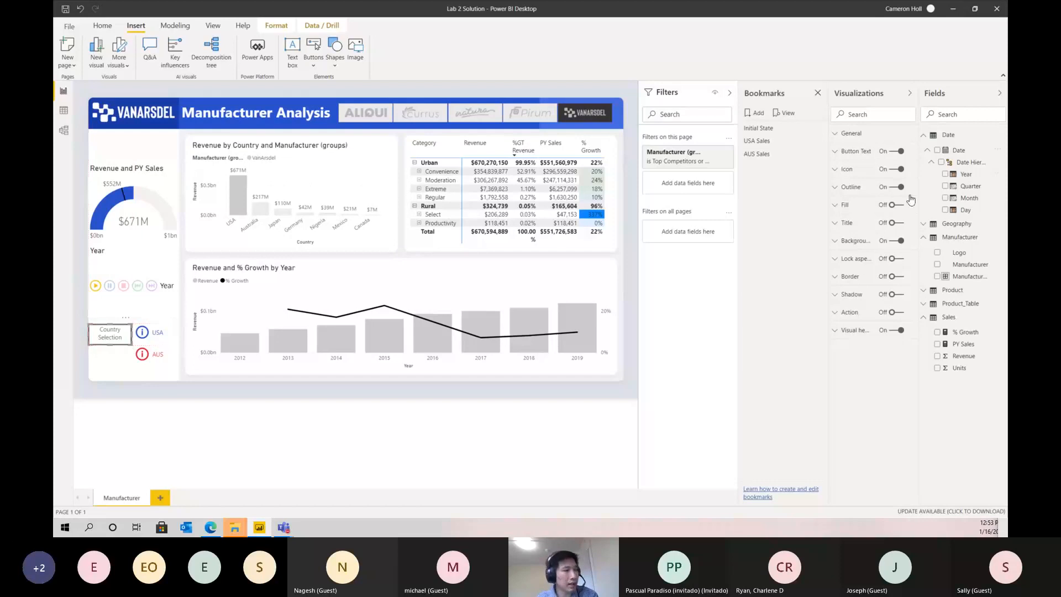
click(851, 173)
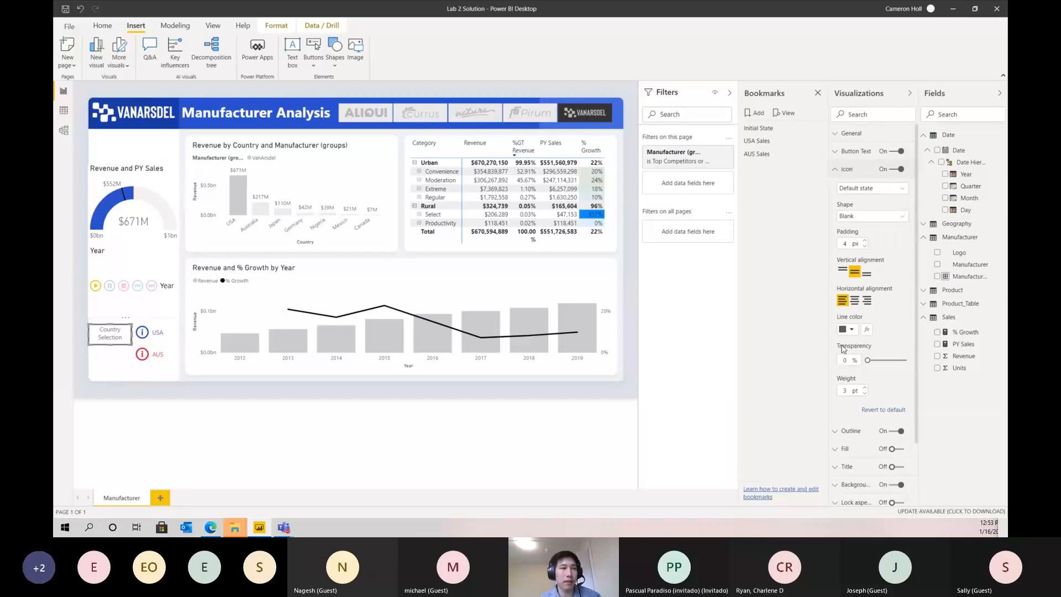
click(848, 329)
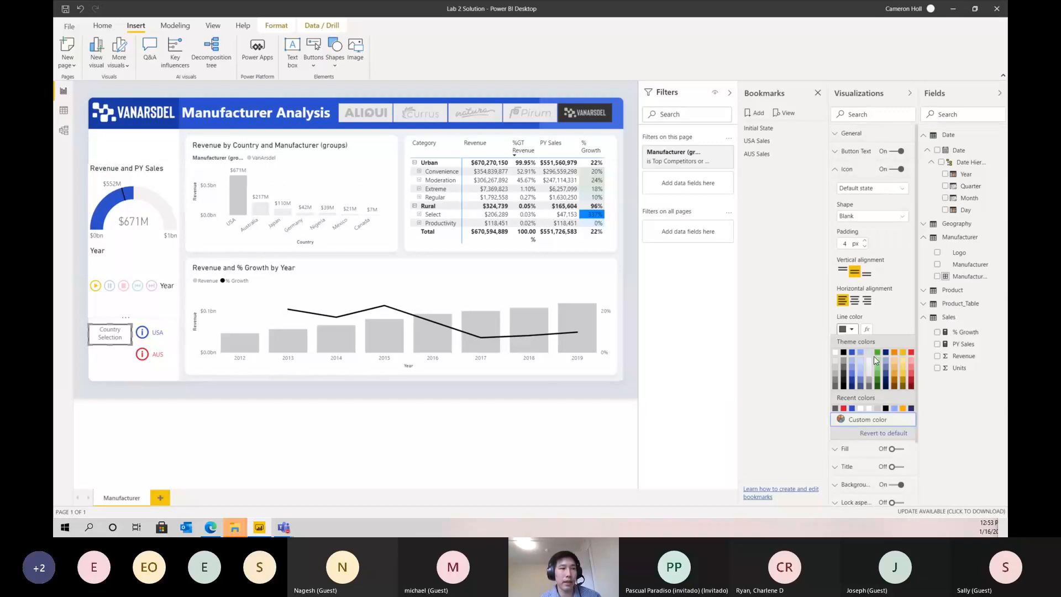
click(861, 356)
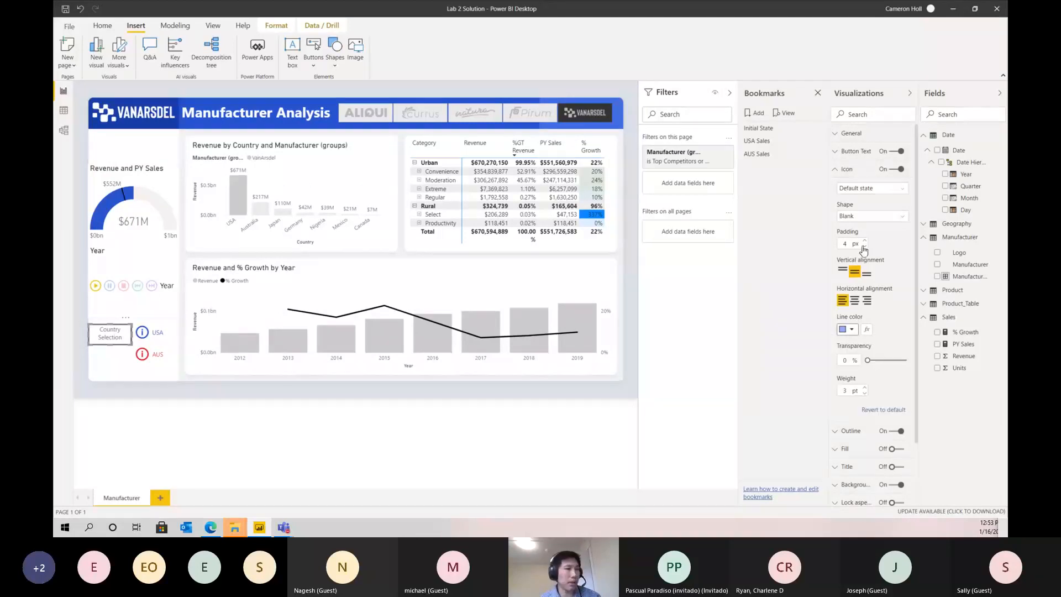
click(852, 160)
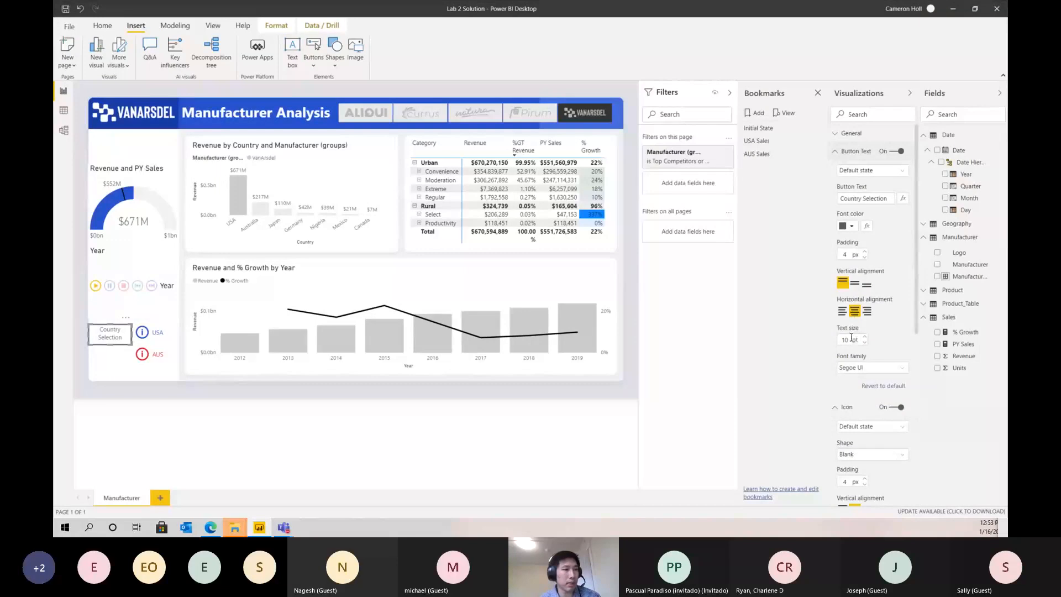
click(849, 226)
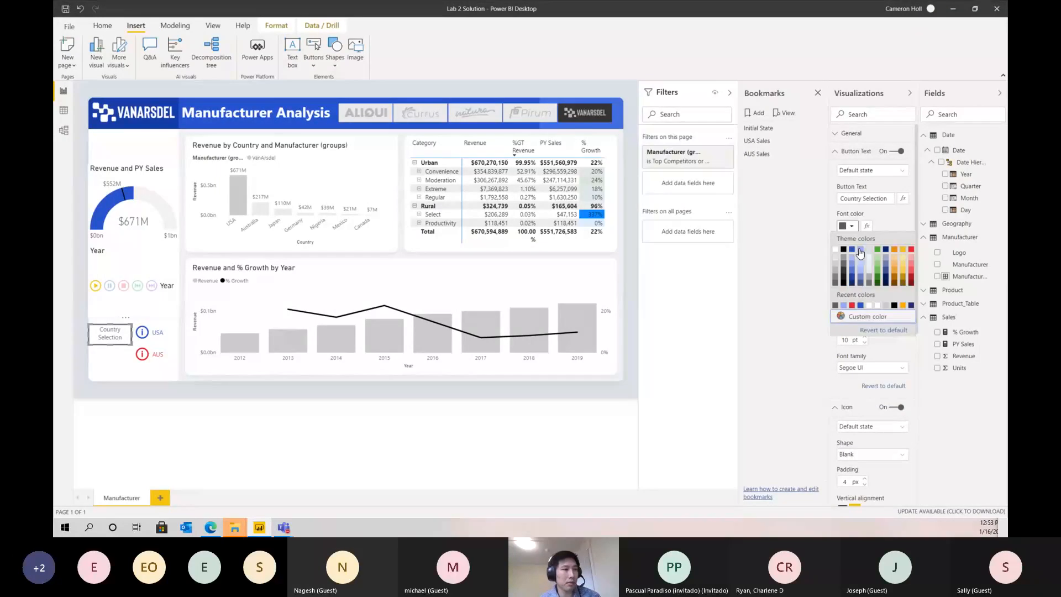
click(857, 259)
click(148, 400)
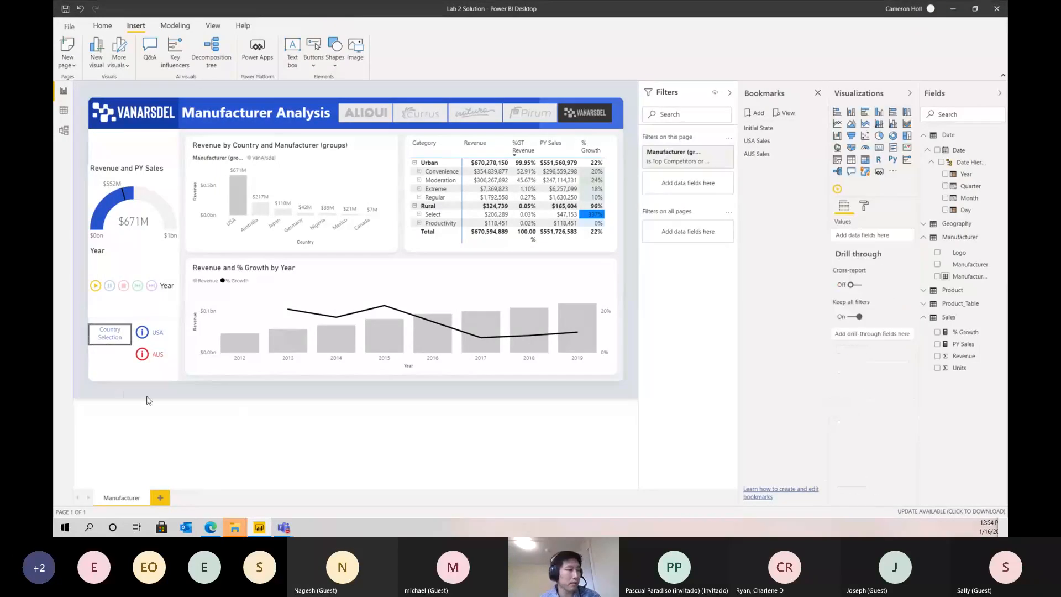
Duplicate the Country Selection button and place the copy directly below the original.
click(123, 343)
key(ctrl+c)
key(ctrl+v)
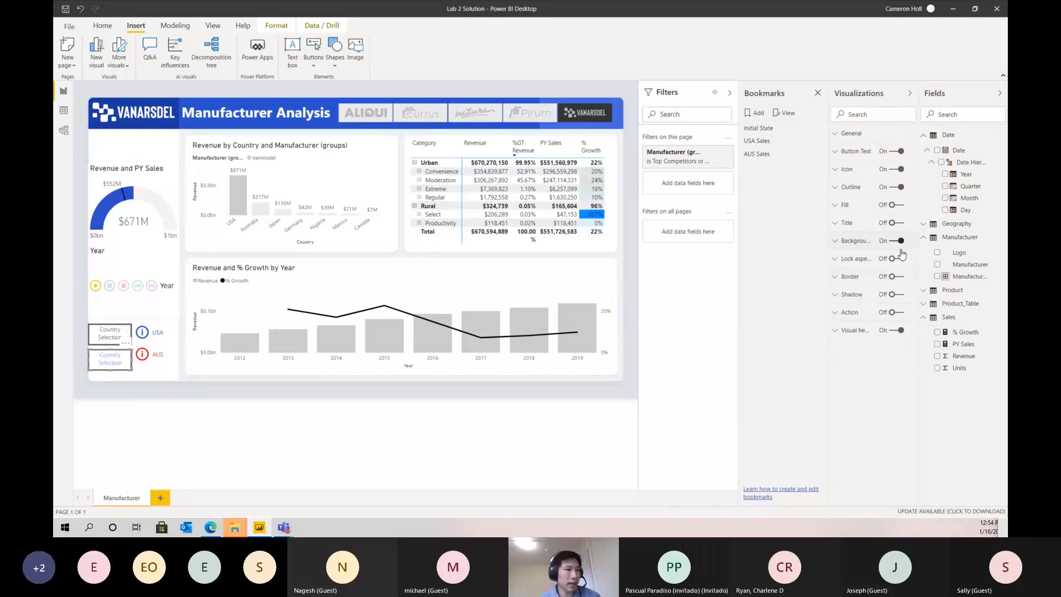
Set the copied Country Selection button's outline color to the light blue theme color and place the copy exactly over the original.
click(857, 279)
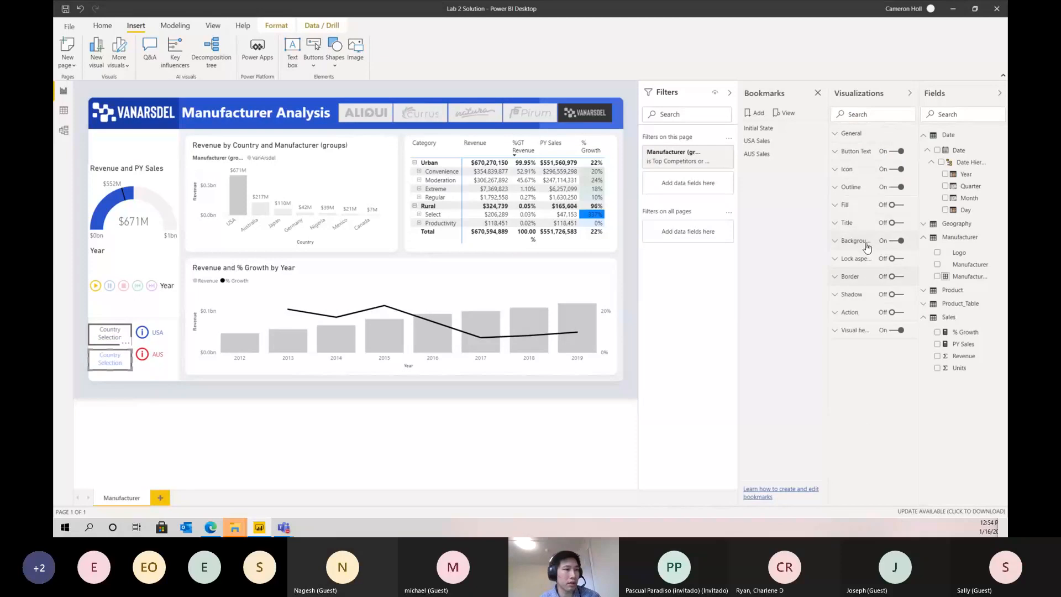
click(858, 188)
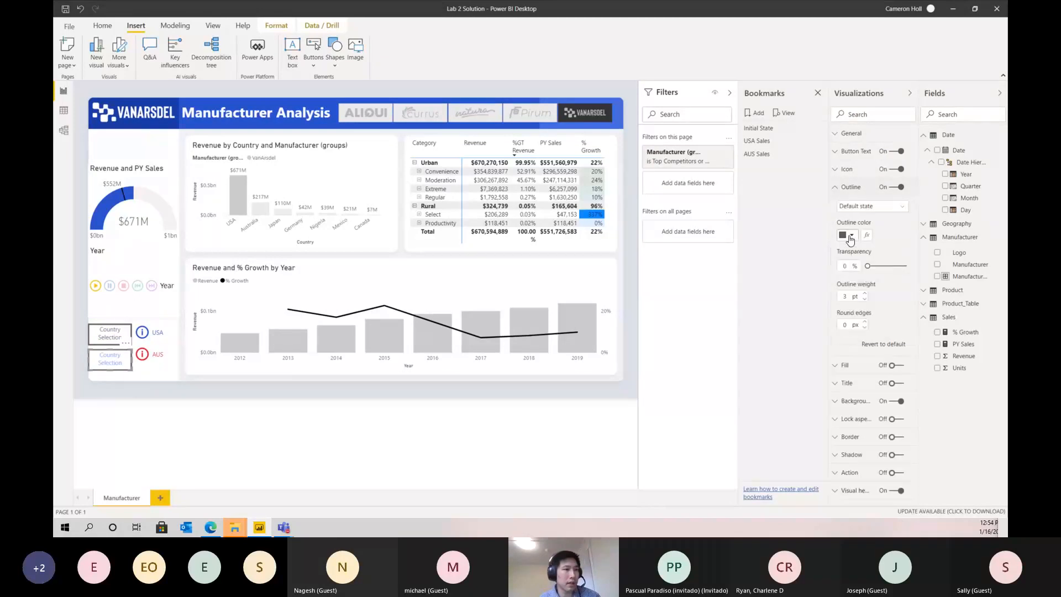
click(847, 235)
click(860, 261)
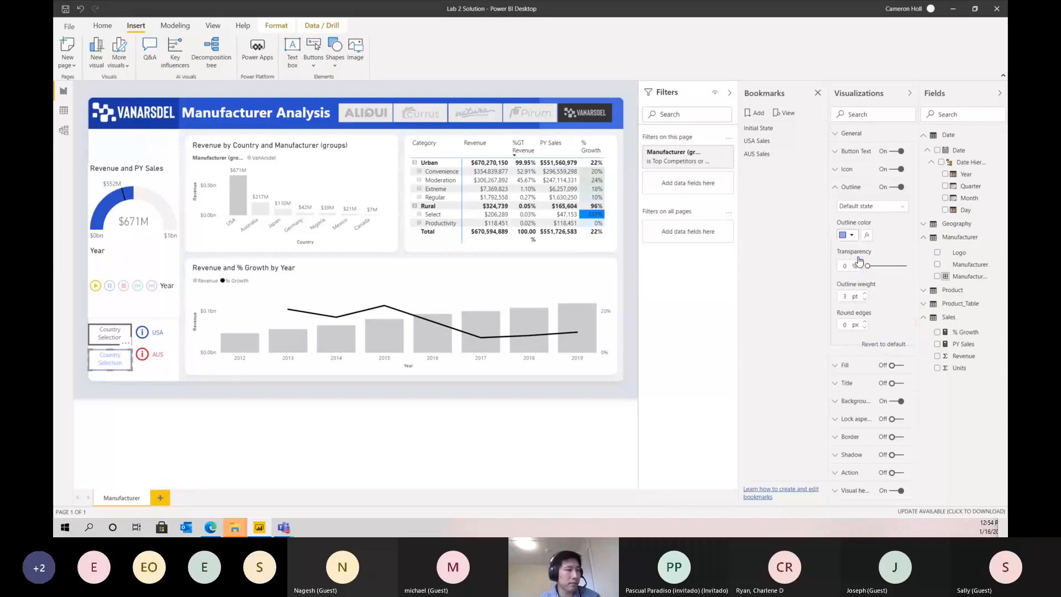
click(144, 427)
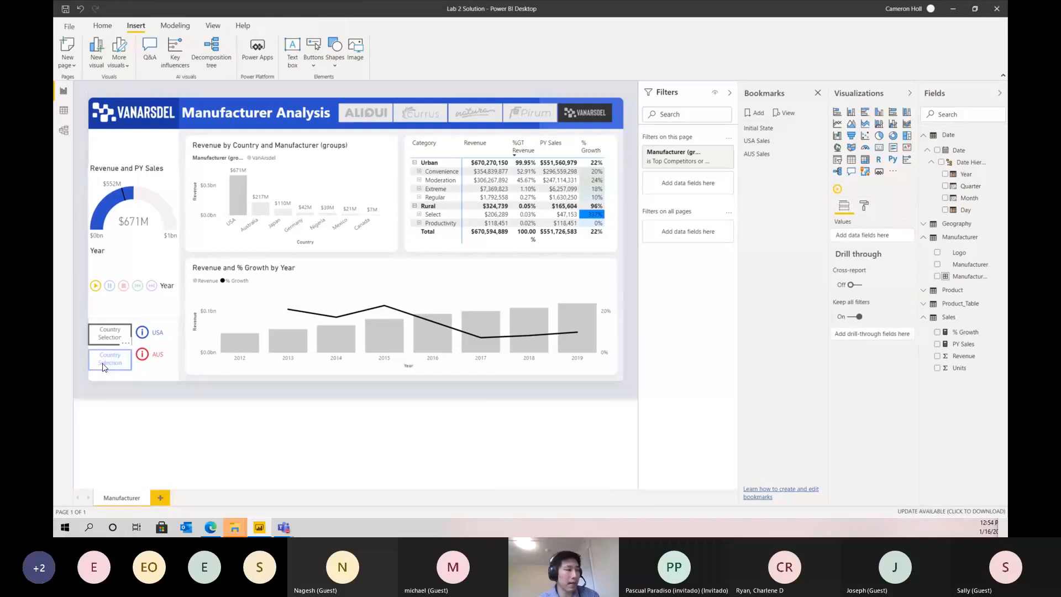
drag(103, 367, 102, 345)
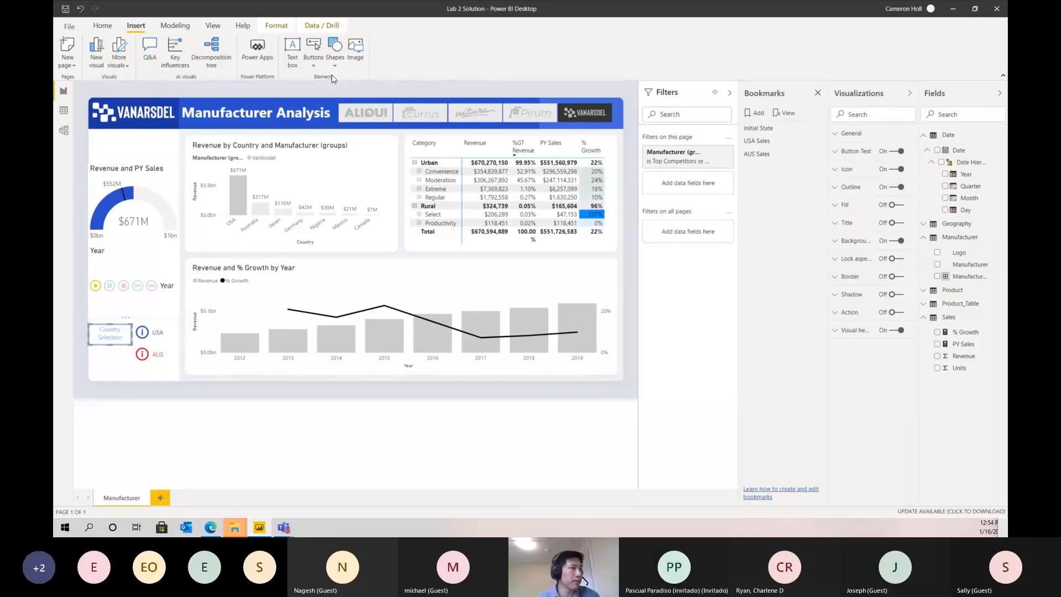
Show the report page's layer order and rename the light blue Country Selection button's layer Selected.
click(212, 26)
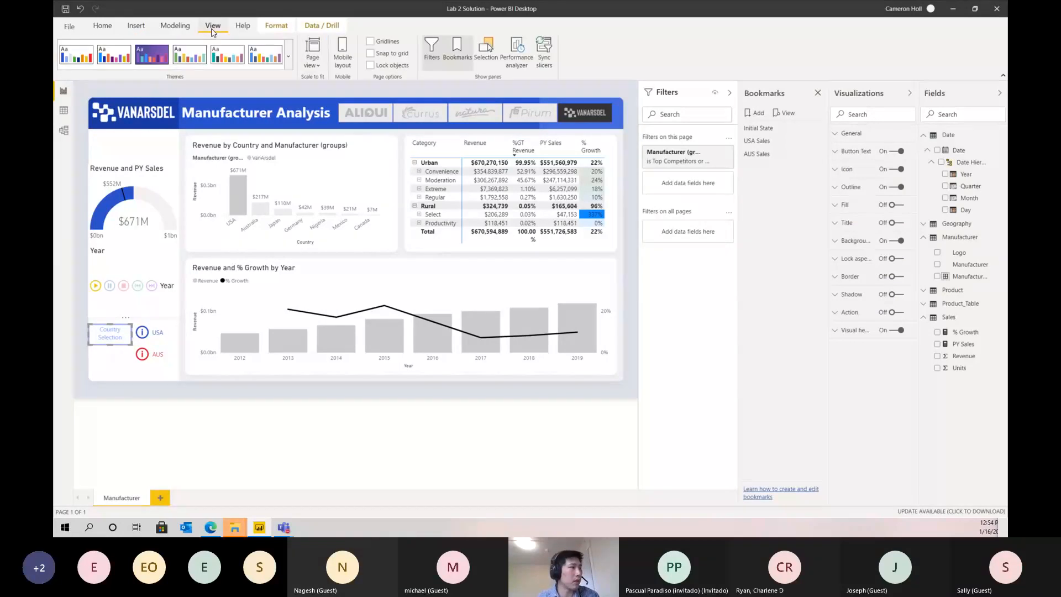
click(487, 48)
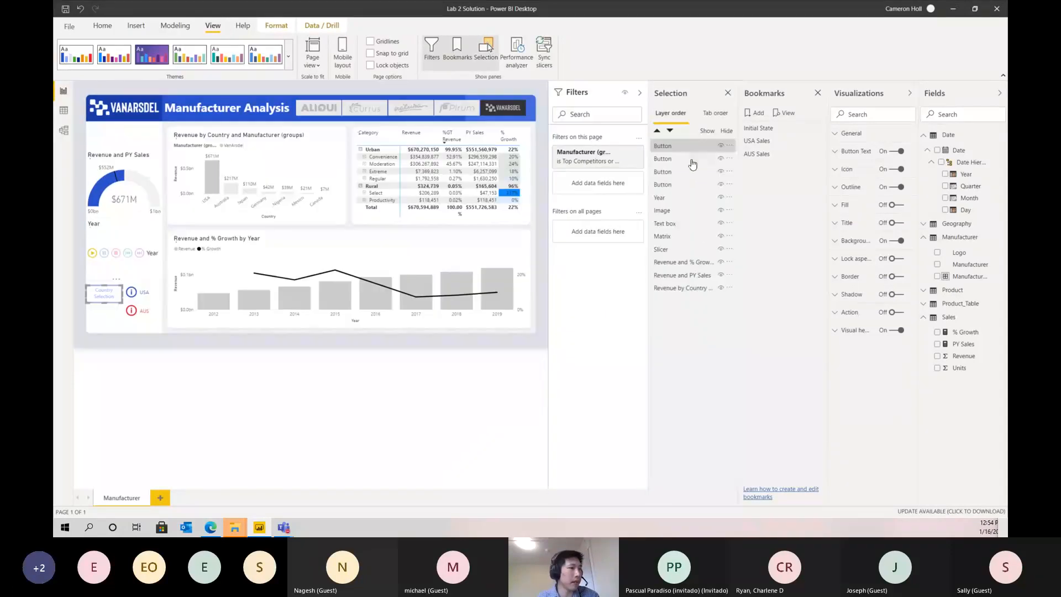
click(695, 148)
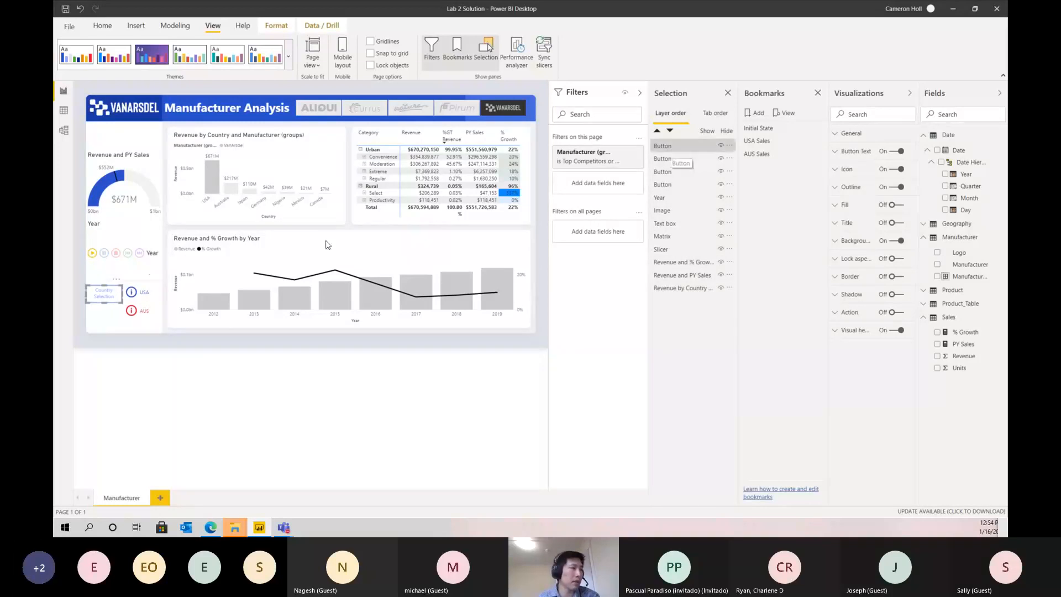
click(670, 147)
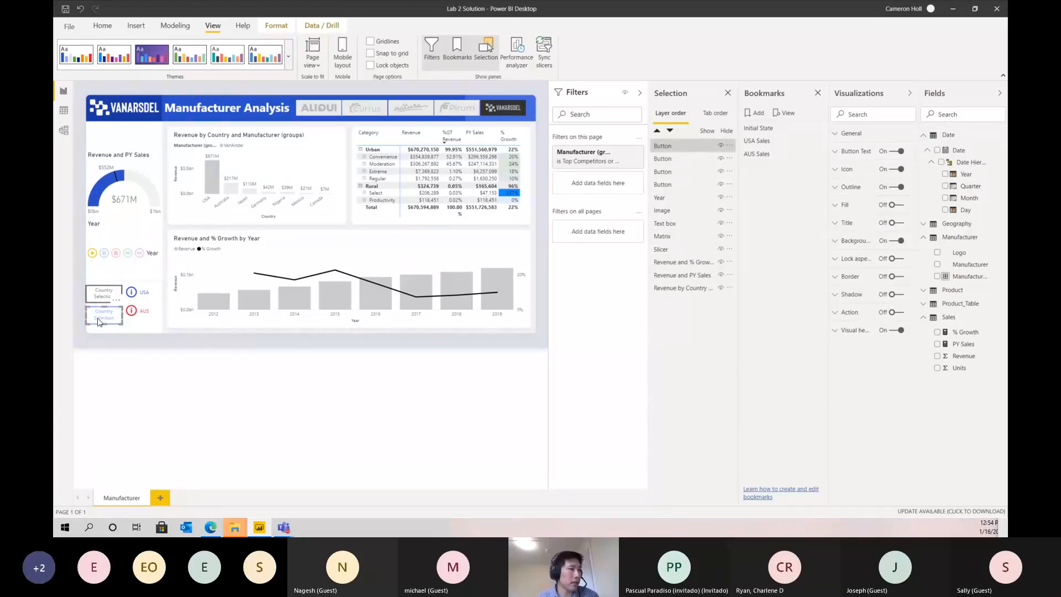
double_click(666, 146)
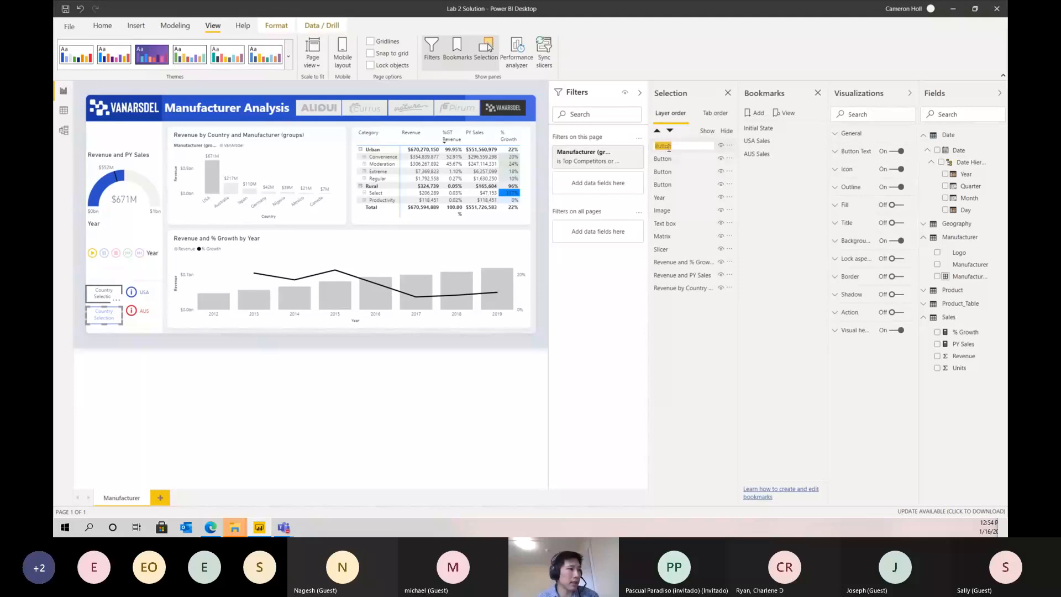
text(Selected)
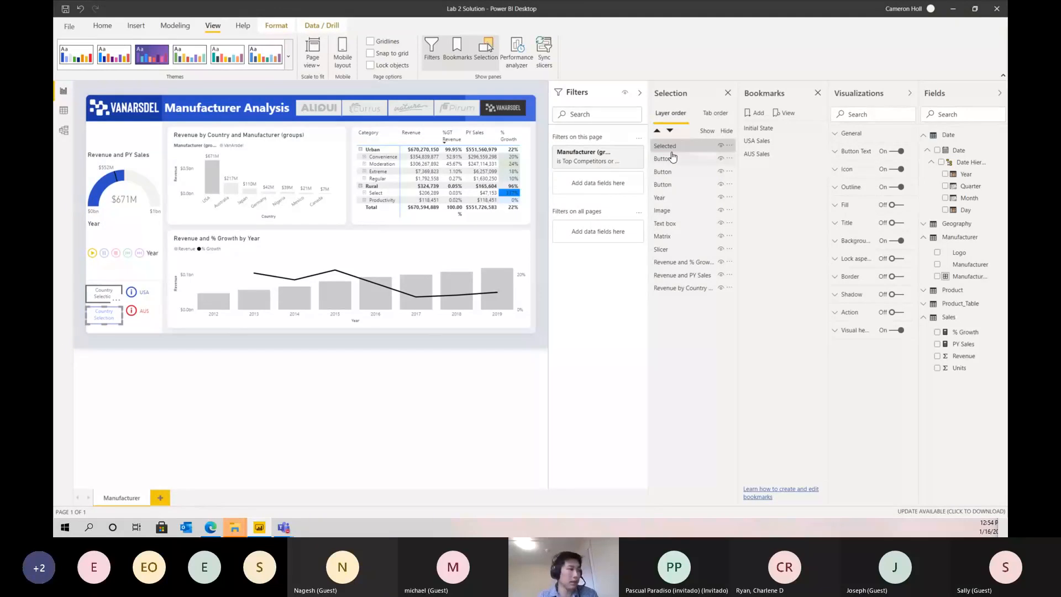
key(Return)
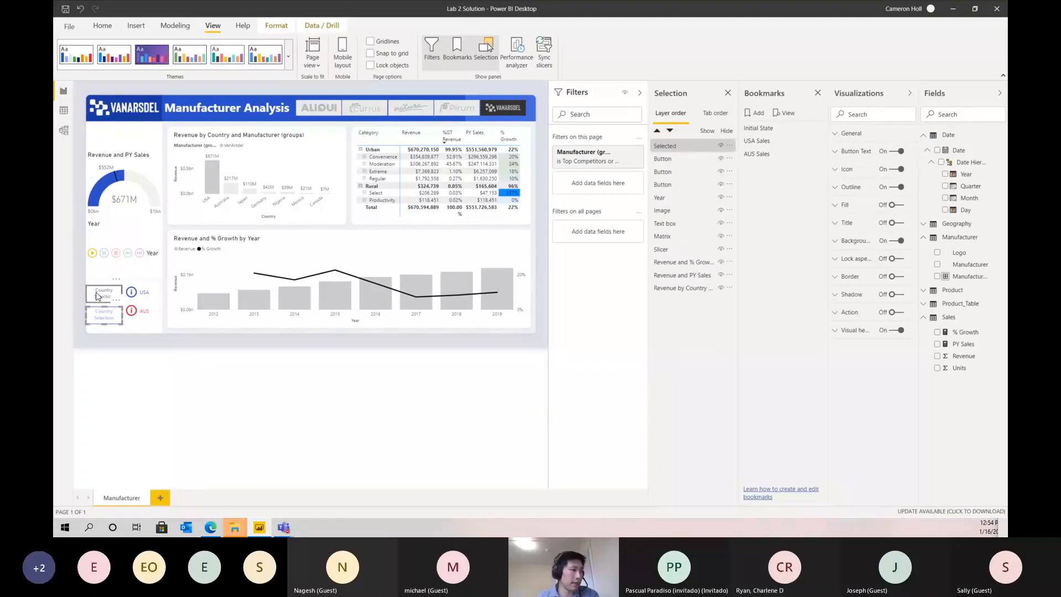
Rename the layer of the original dark-outlined Country Selection button Default.
double_click(664, 158)
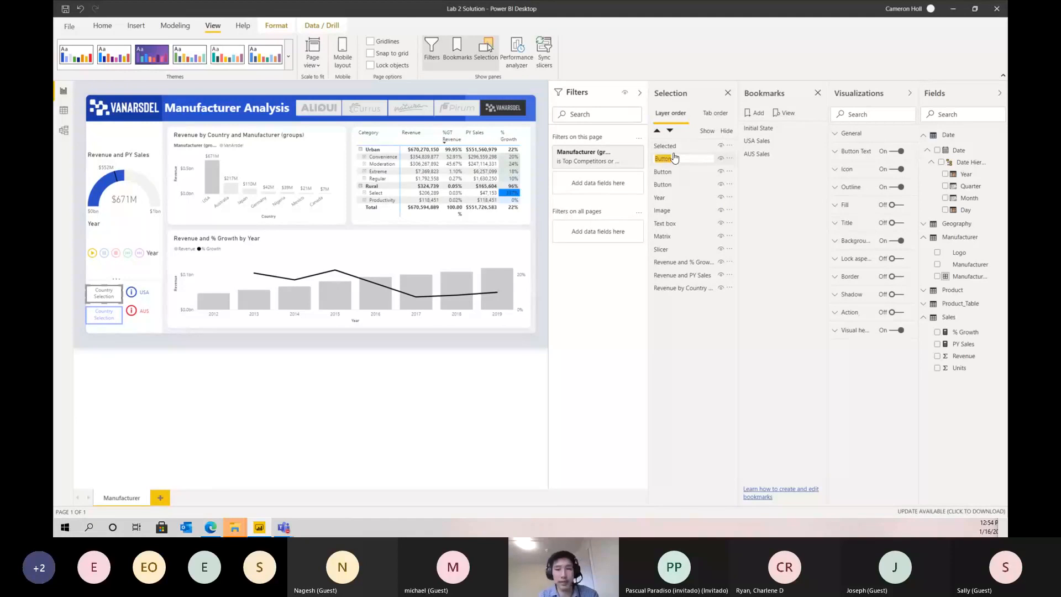
text(Default)
key(Return)
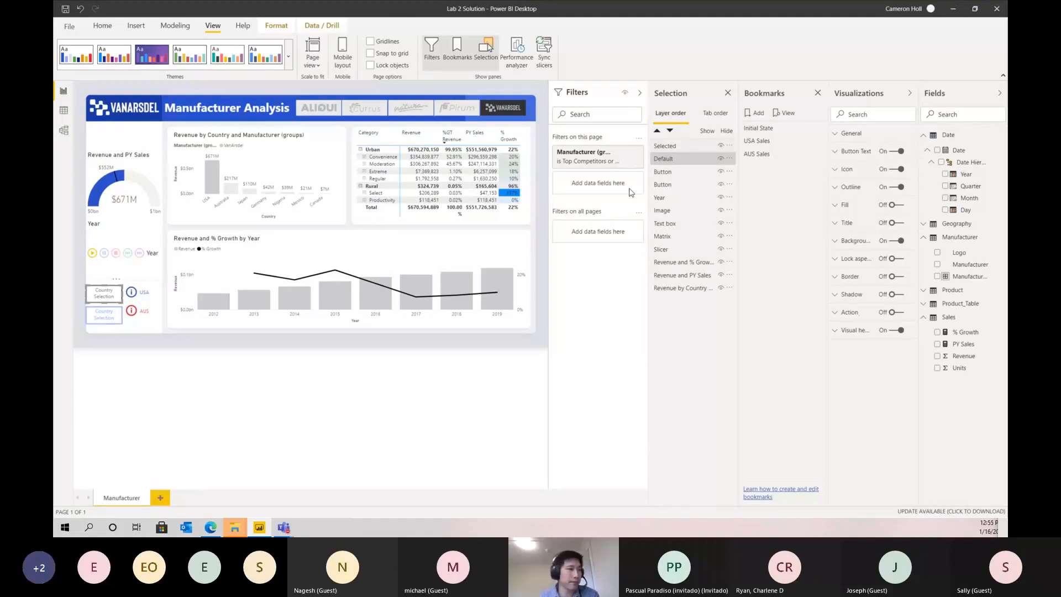
Rename the layers of the two info buttons AUS and USA to match their button text.
click(669, 176)
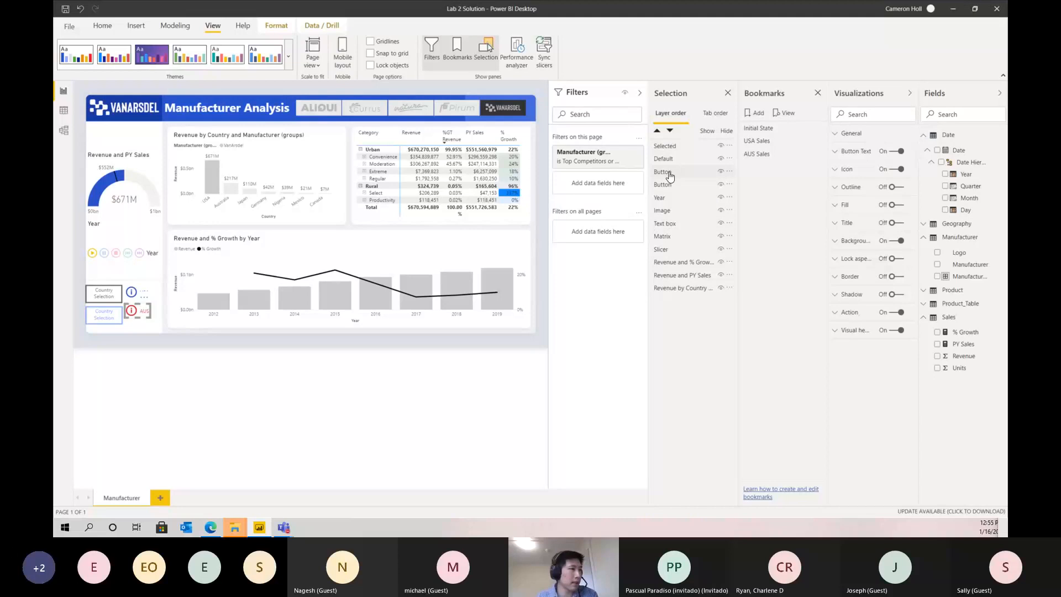
double_click(670, 174)
text(AUS)
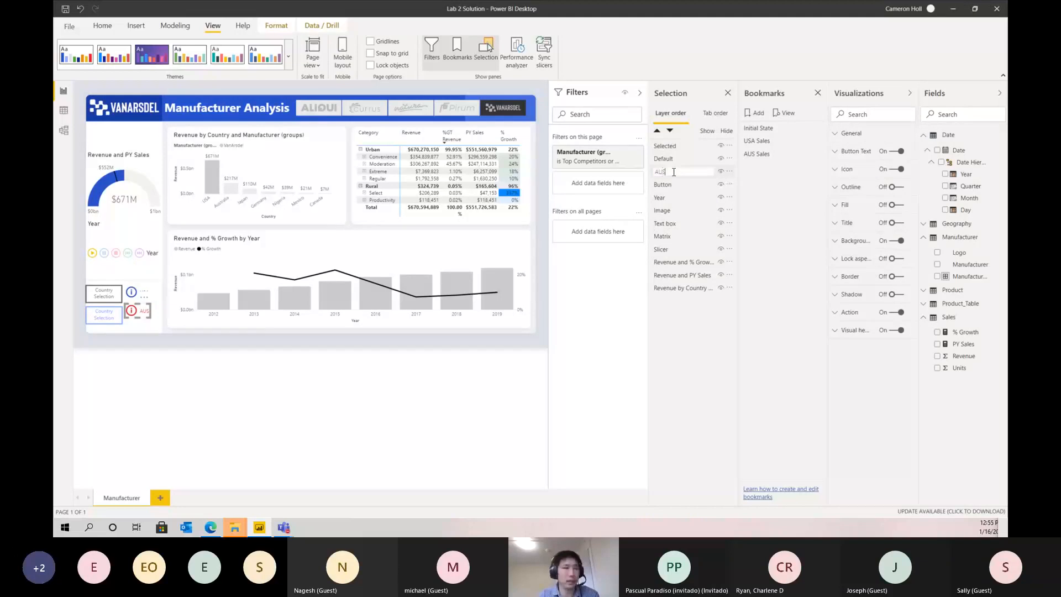
key(Return)
click(671, 186)
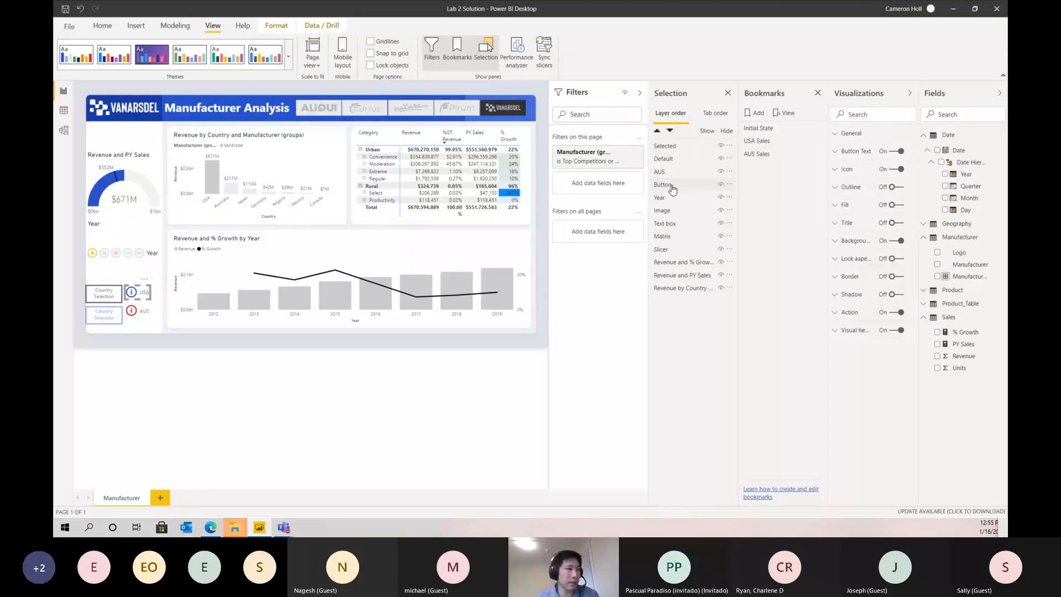
double_click(671, 186)
text(USA)
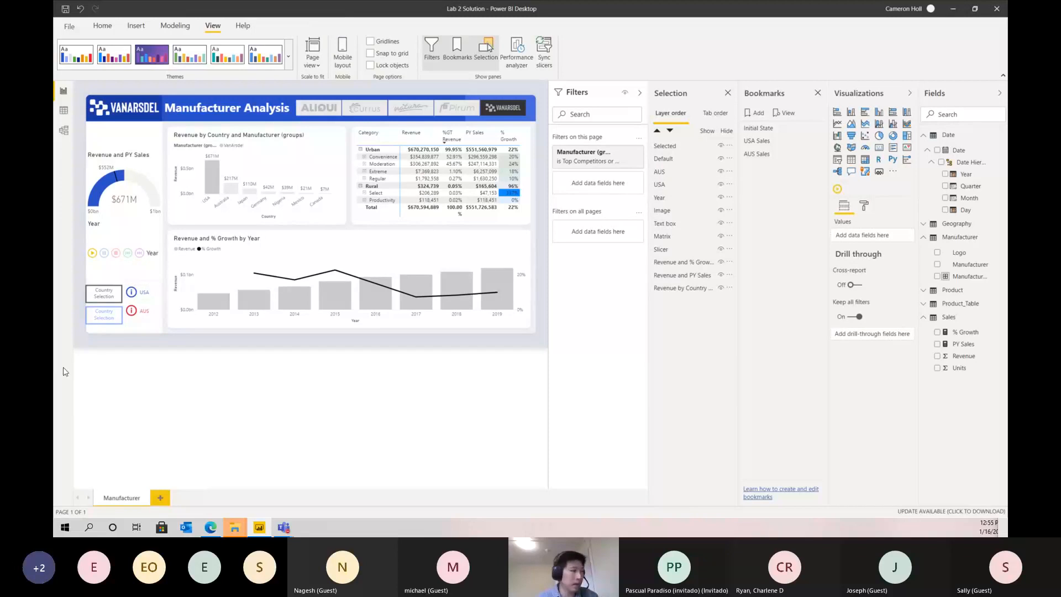
Place the Selected button exactly over the Default button and move Default above Selected in the layer order.
click(100, 306)
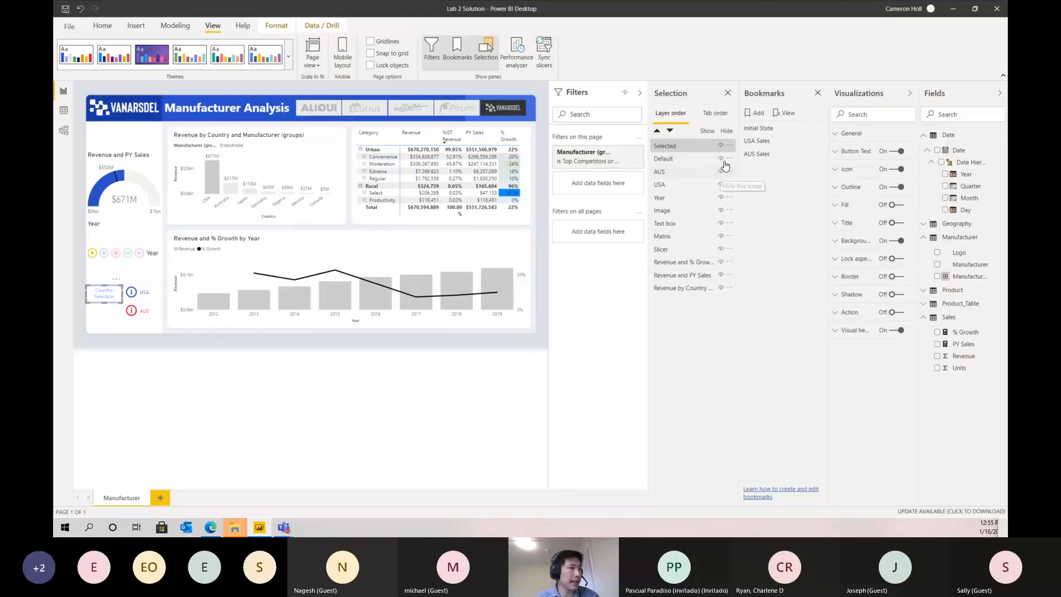
drag(694, 160, 697, 147)
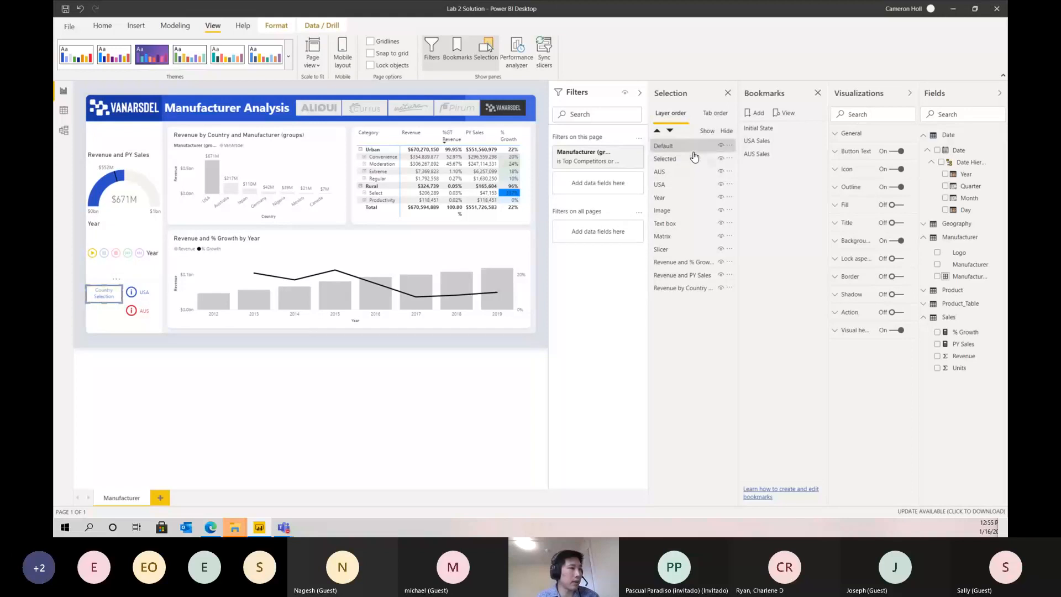
Hide the AUS and USA buttons to preview the report with only the Default button showing.
click(721, 172)
click(721, 185)
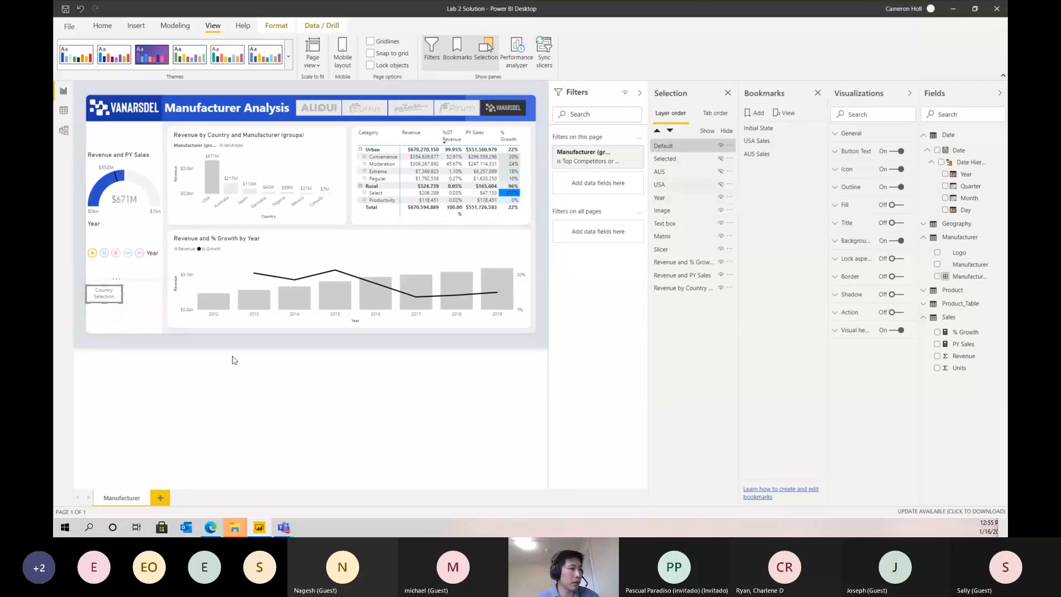
click(130, 367)
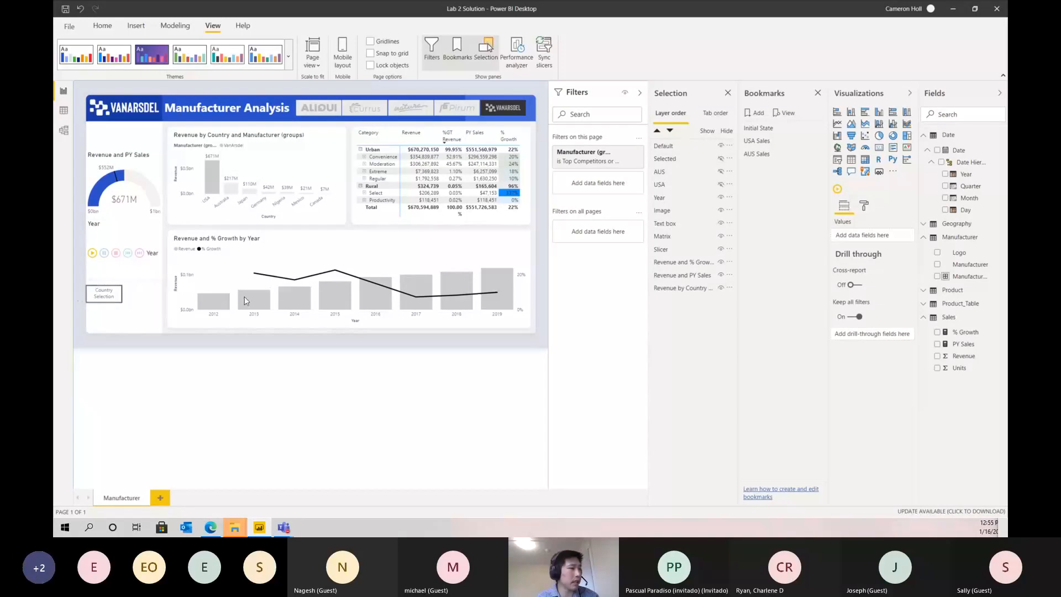
Hide the Default button so the Selected button shows, and make the AUS and USA buttons visible again.
click(721, 159)
click(721, 159)
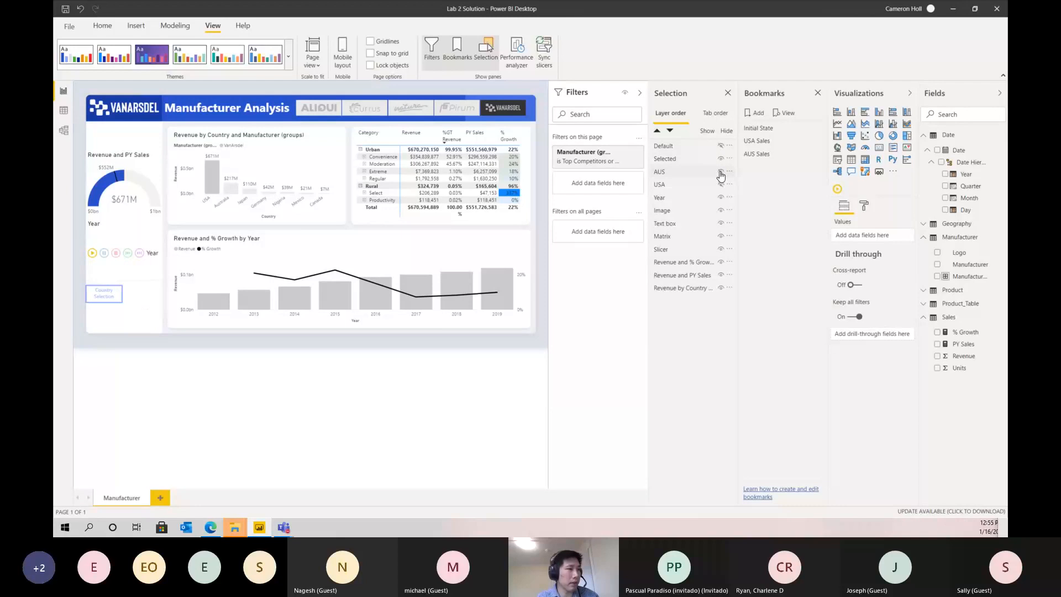
click(721, 172)
click(721, 184)
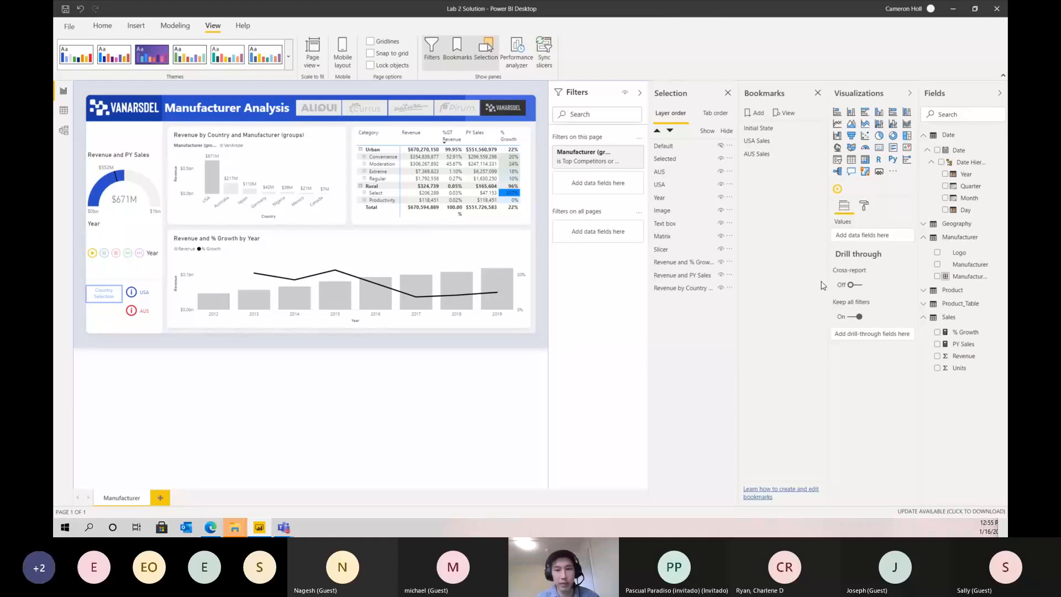
Create a bookmark named CountryOn from the Default, Selected, AUS and USA buttons, limited to the selected visuals.
click(691, 151)
shift+click(681, 186)
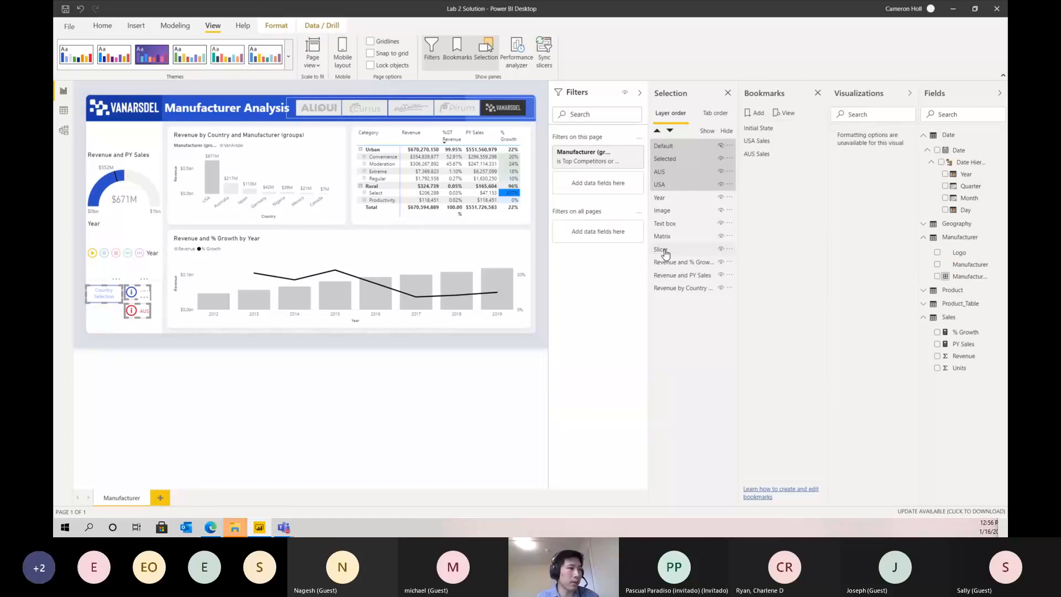
click(759, 114)
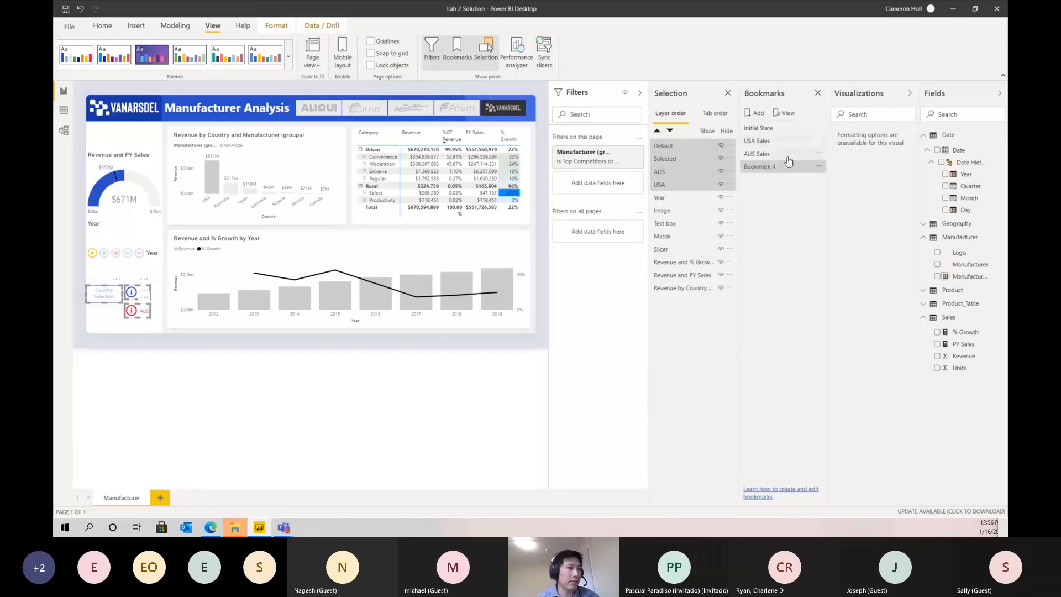
click(820, 168)
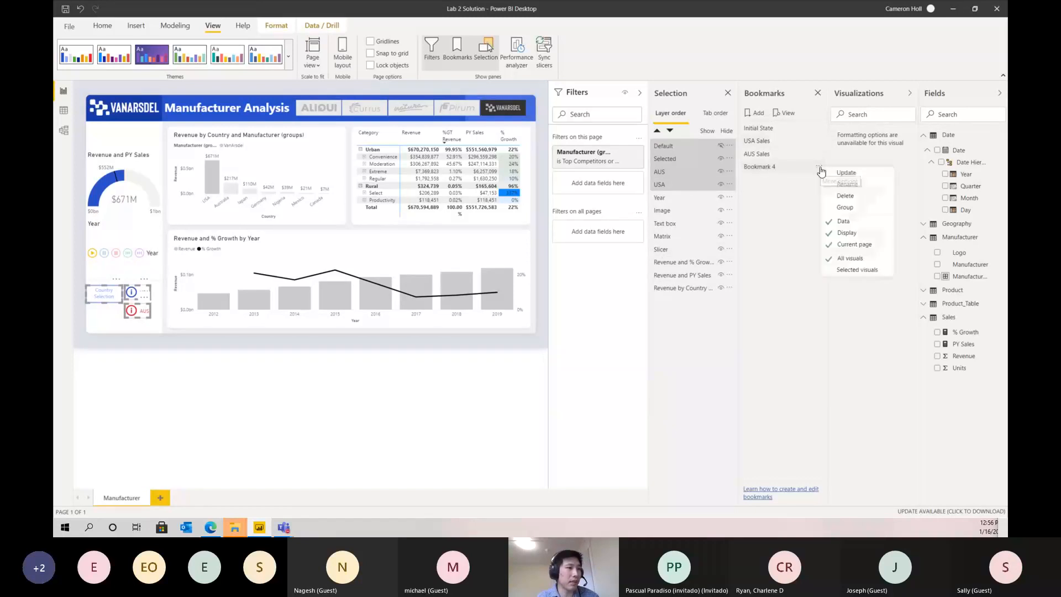
click(855, 269)
ctrl+click(683, 184)
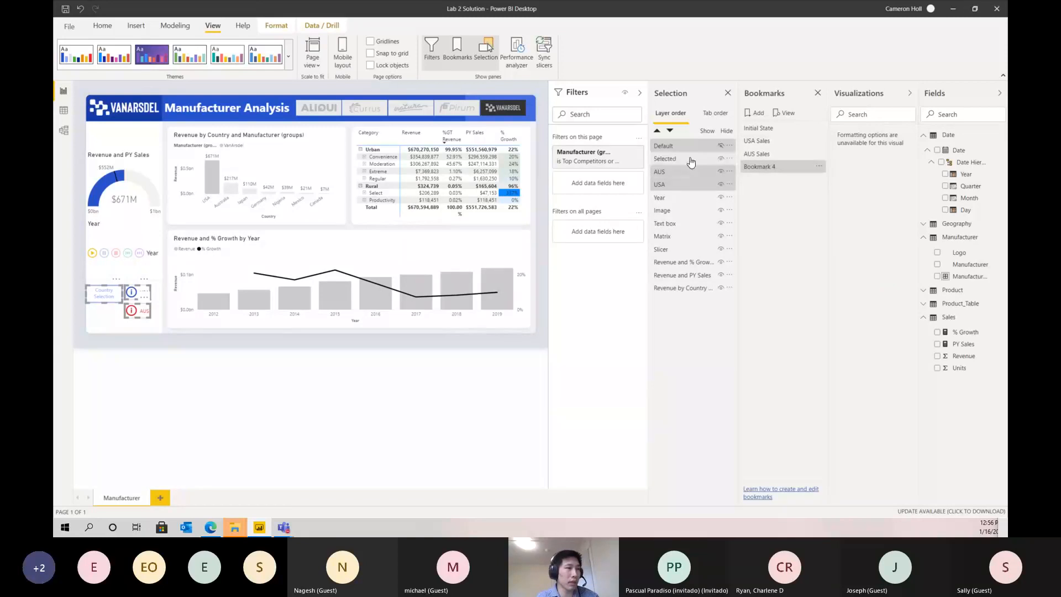
double_click(762, 167)
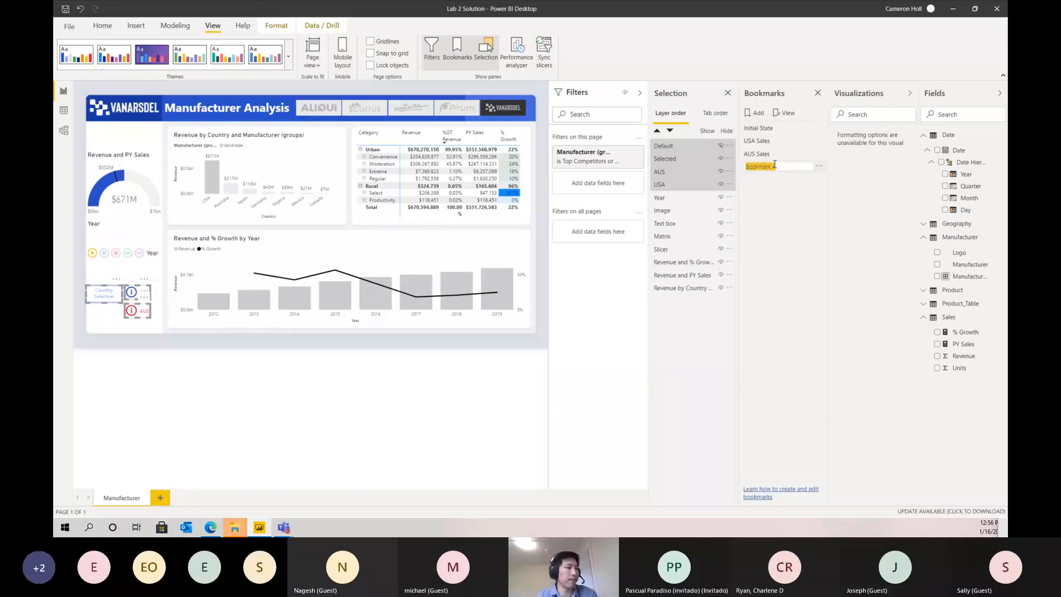
text(CountryOn)
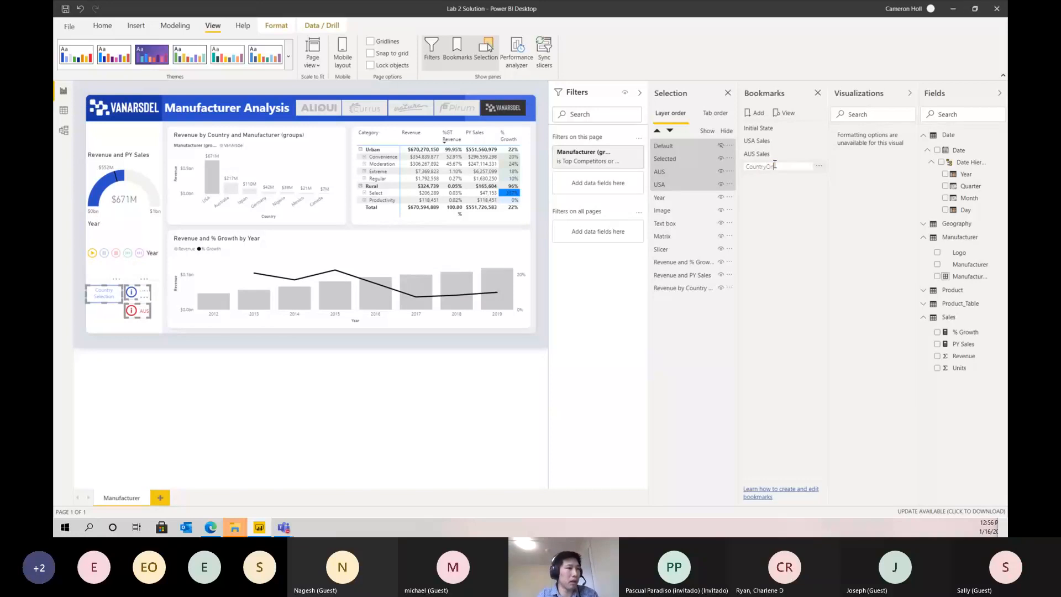
key(Return)
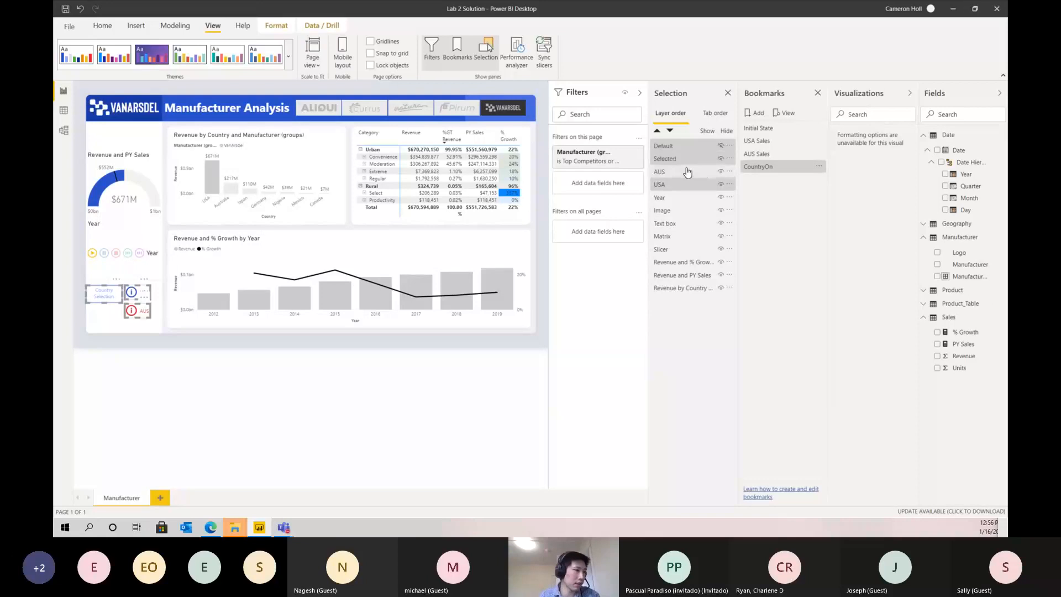
Show the Default button, hide the Selected, AUS and USA buttons, and keep all four layers selected.
click(720, 148)
click(720, 159)
click(721, 172)
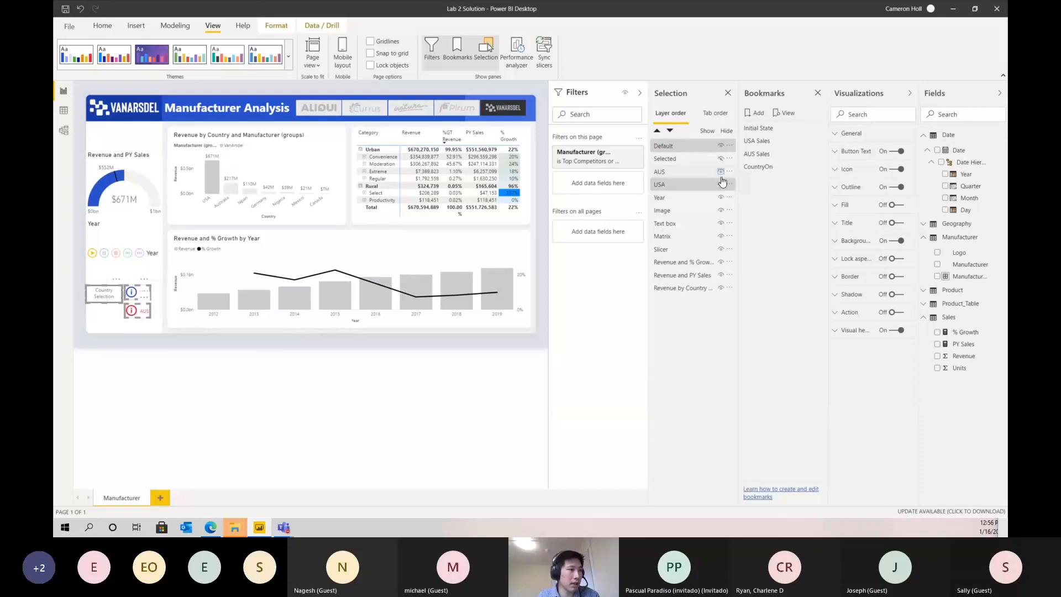
click(722, 185)
shift+click(684, 188)
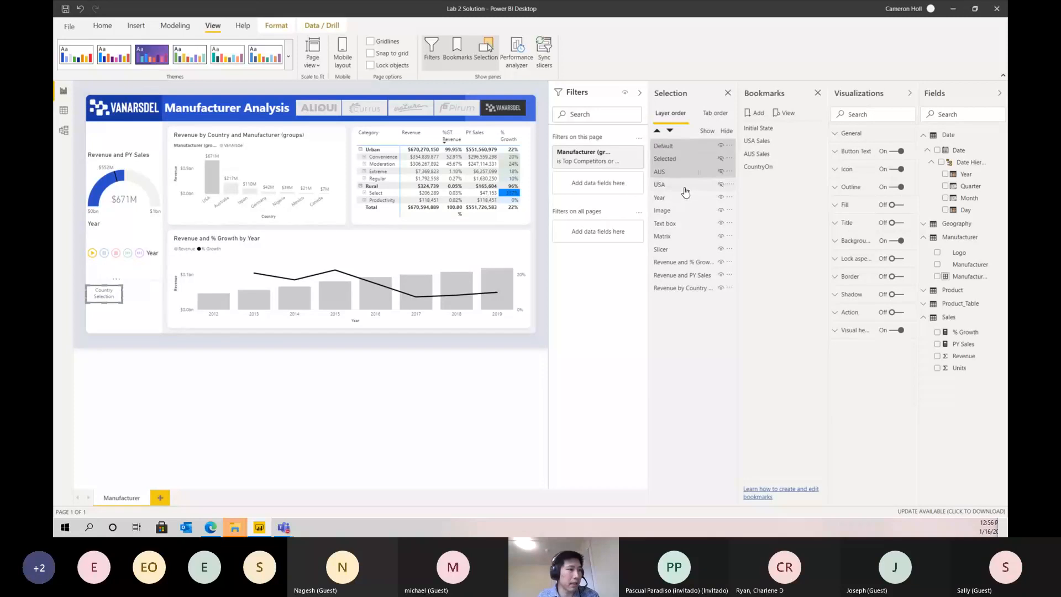
Create a bookmark named CountryOff from the four selected button layers, limited to the selected visuals.
click(755, 115)
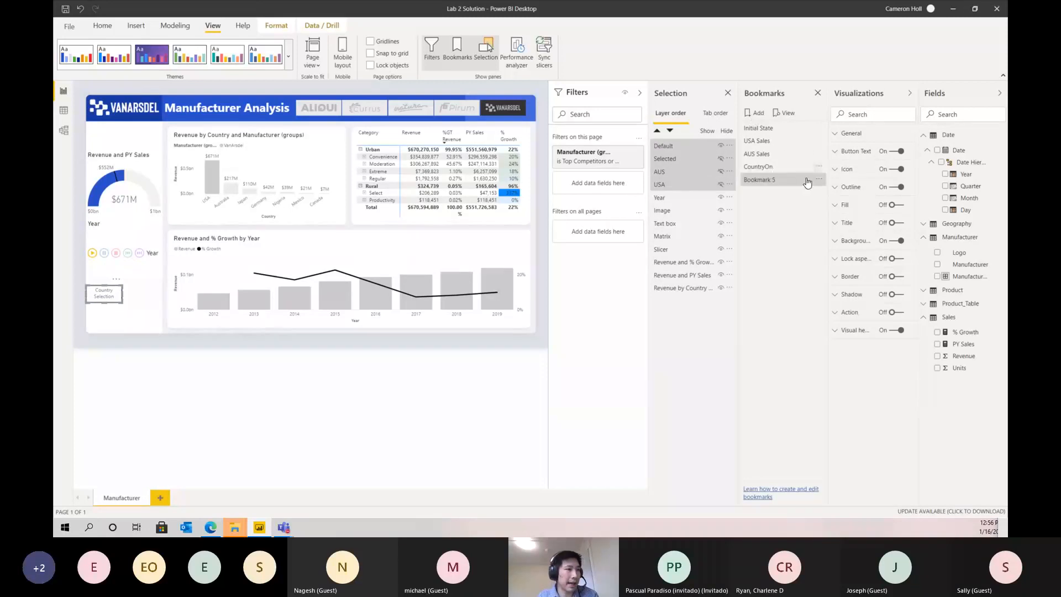
click(819, 180)
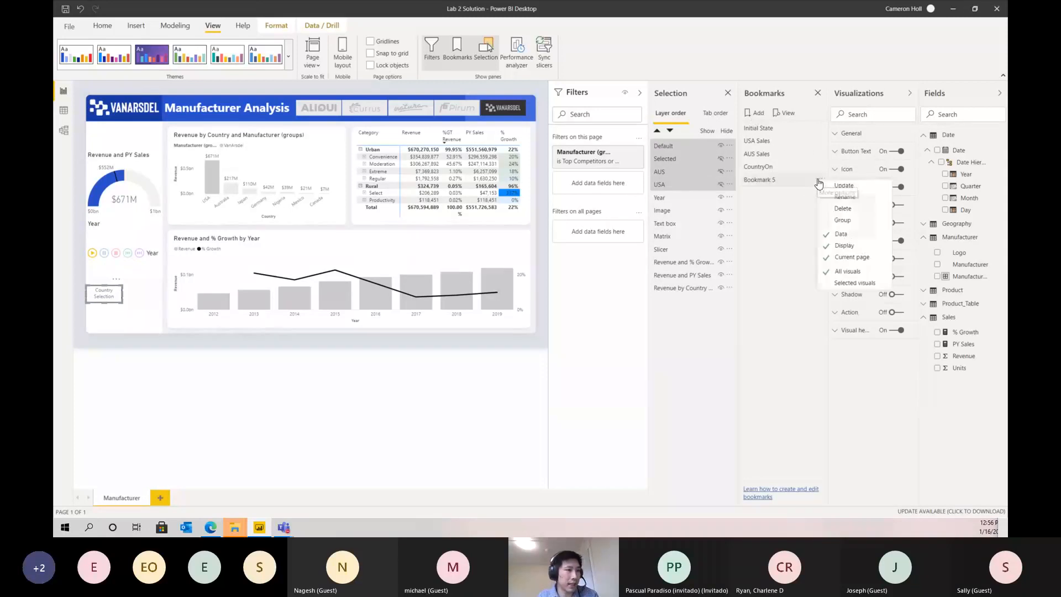
click(851, 282)
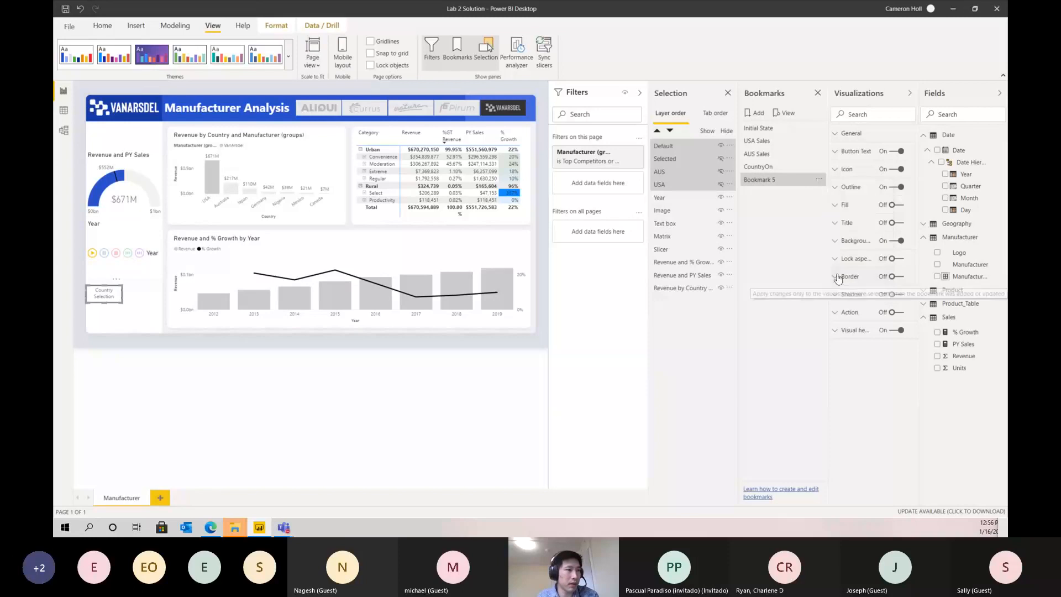
double_click(762, 181)
text(CountryO)
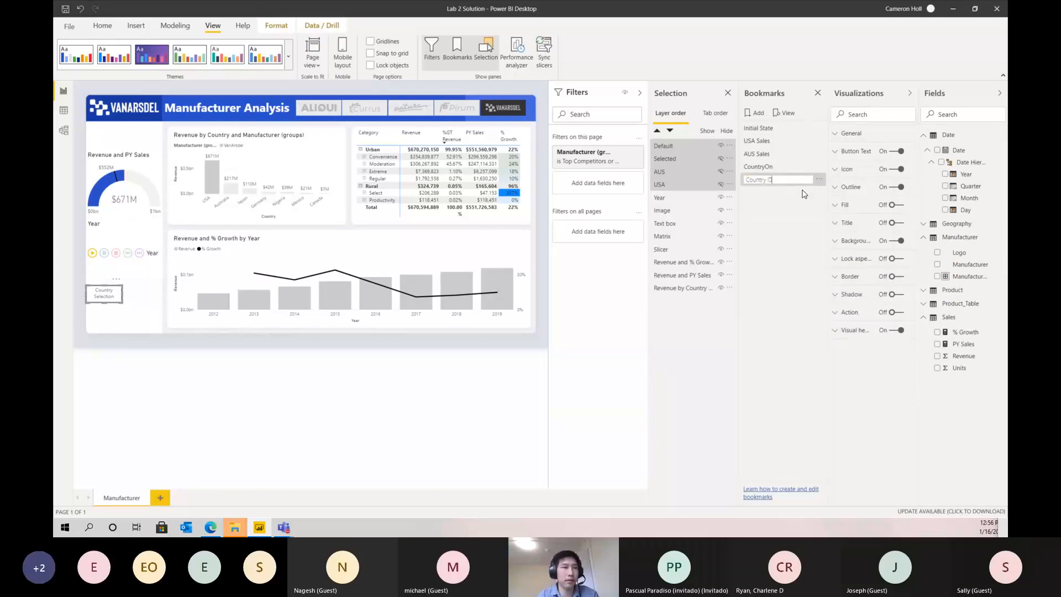
text(ff)
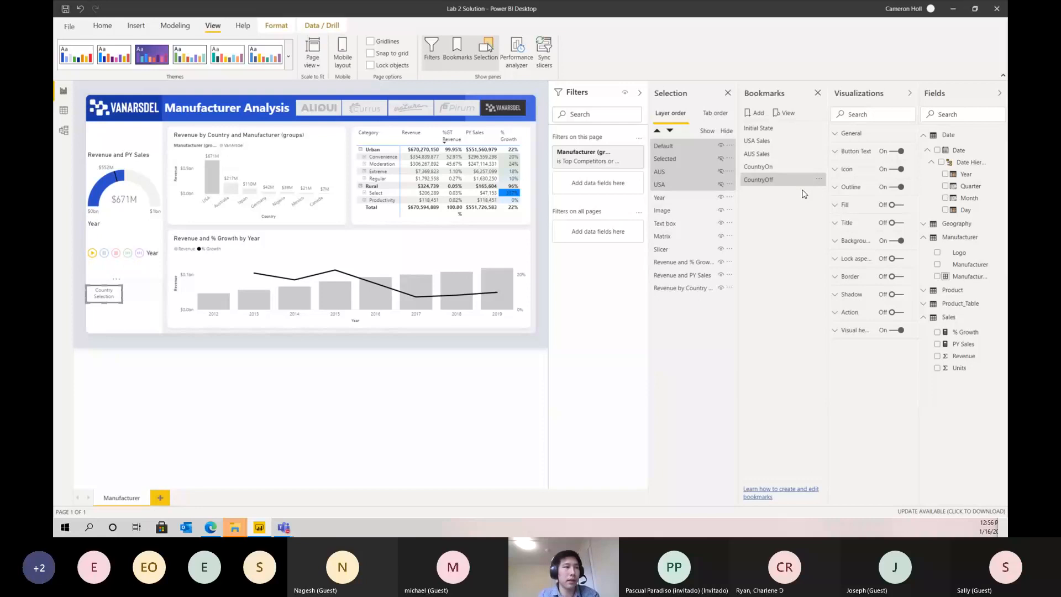
key(Return)
Exclude data from the CountryOn and CountryOff bookmarks and apply CountryOff.
click(820, 170)
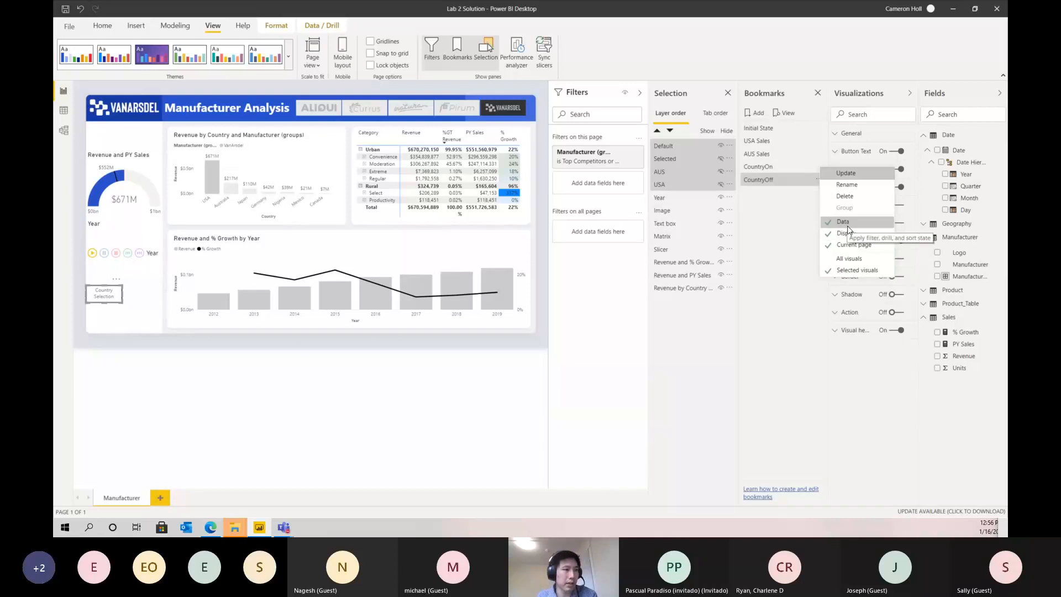
click(848, 227)
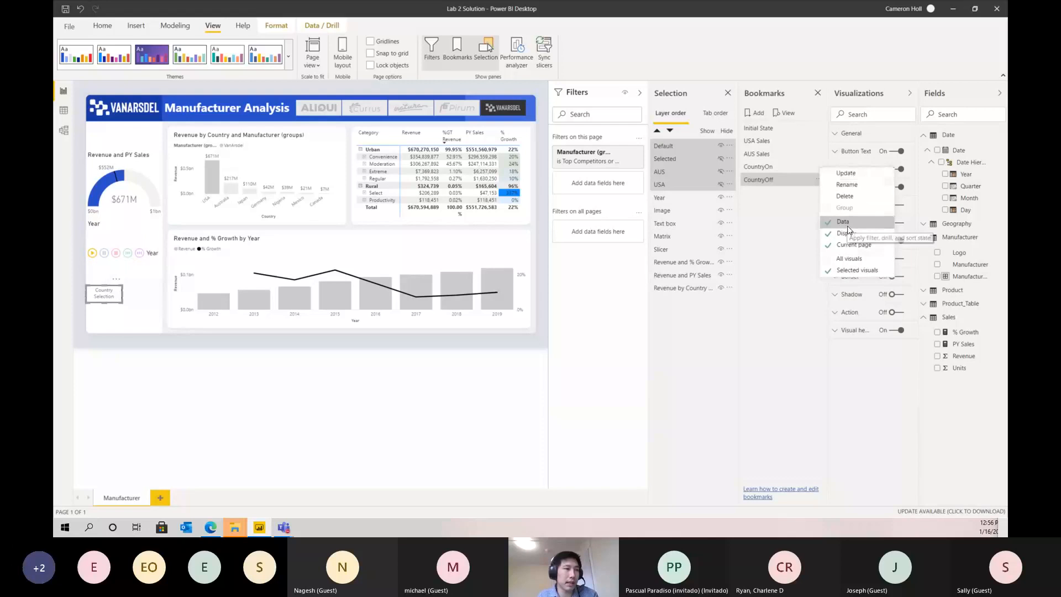
click(821, 170)
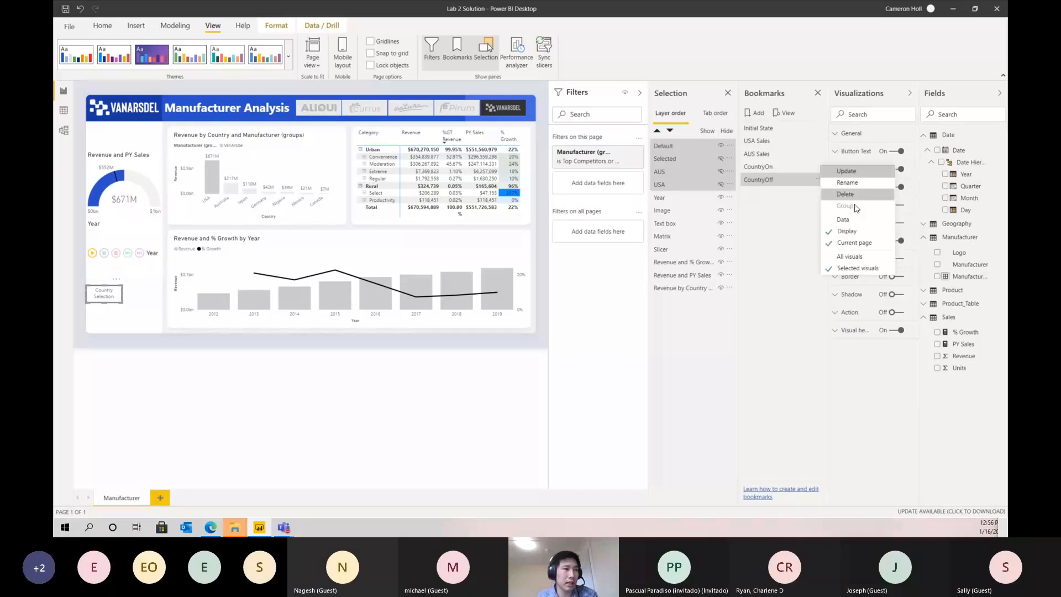
click(848, 224)
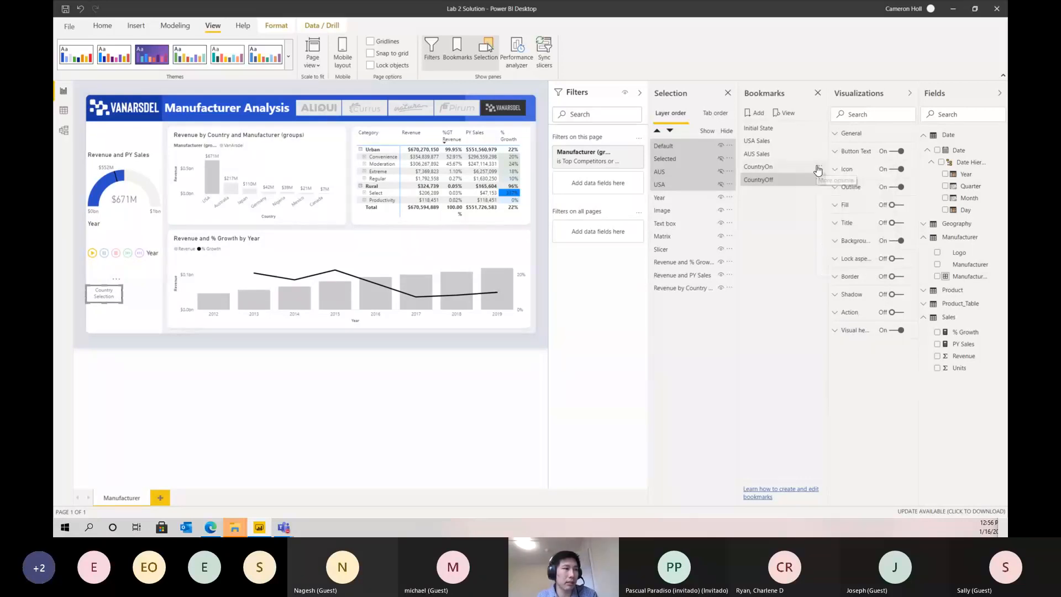
click(819, 170)
click(794, 233)
click(818, 183)
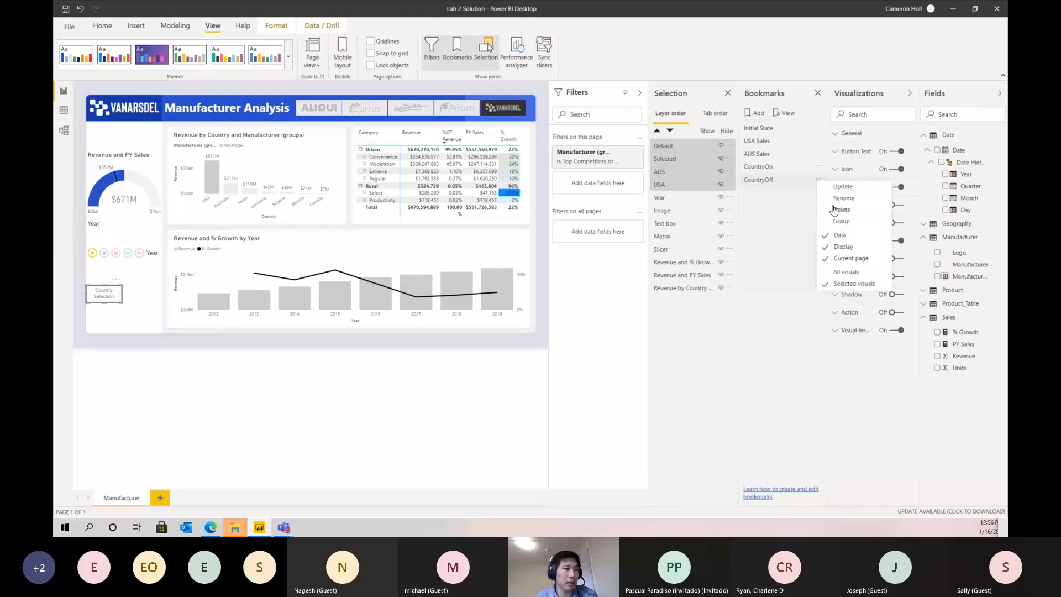
click(847, 236)
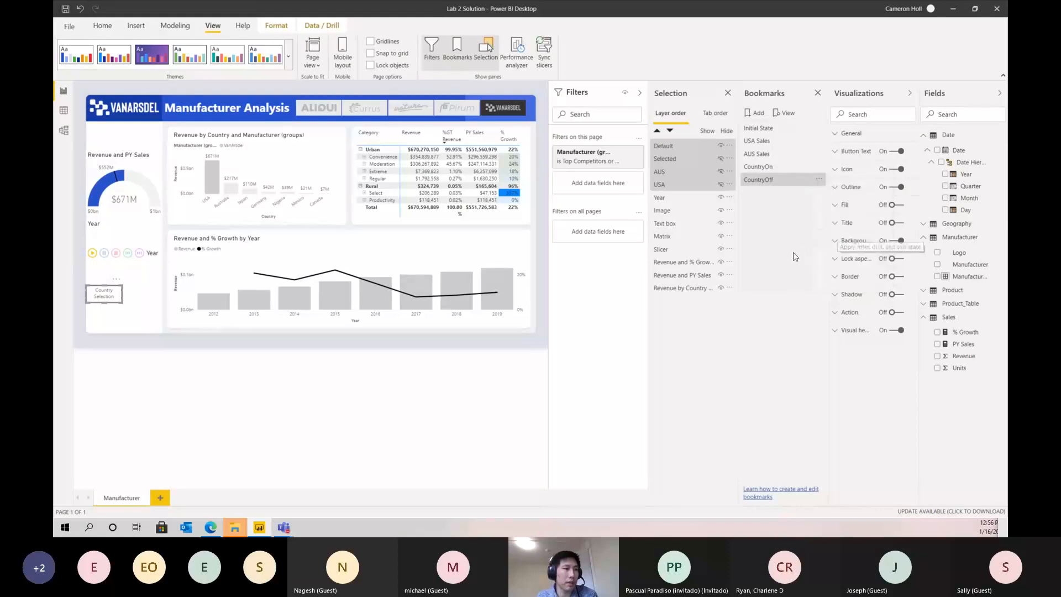
click(785, 180)
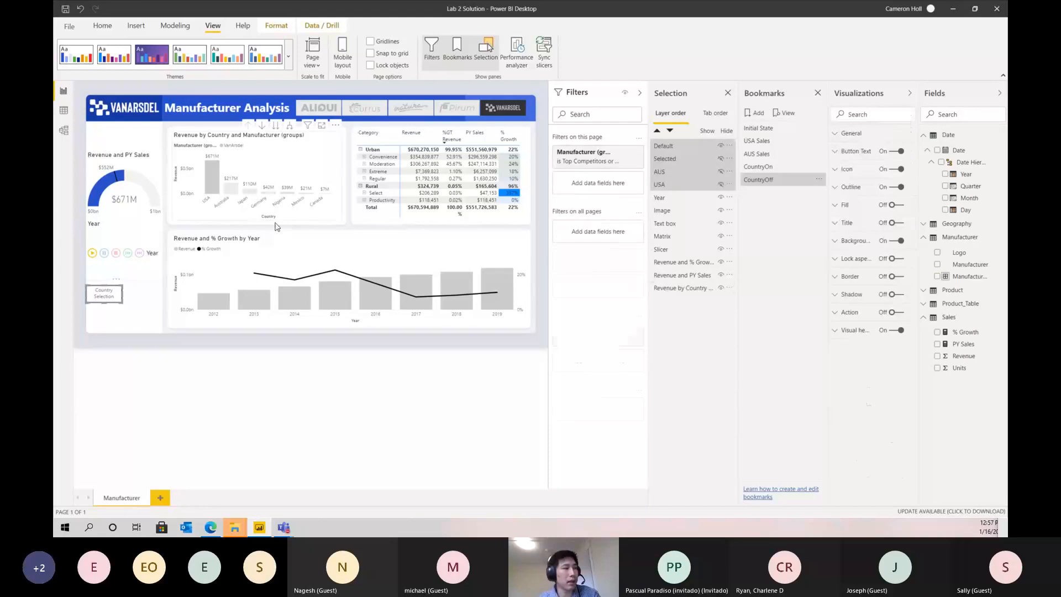
Clear the country highlight in the revenue chart and set the Default button's action to the CountryOn bookmark.
click(299, 199)
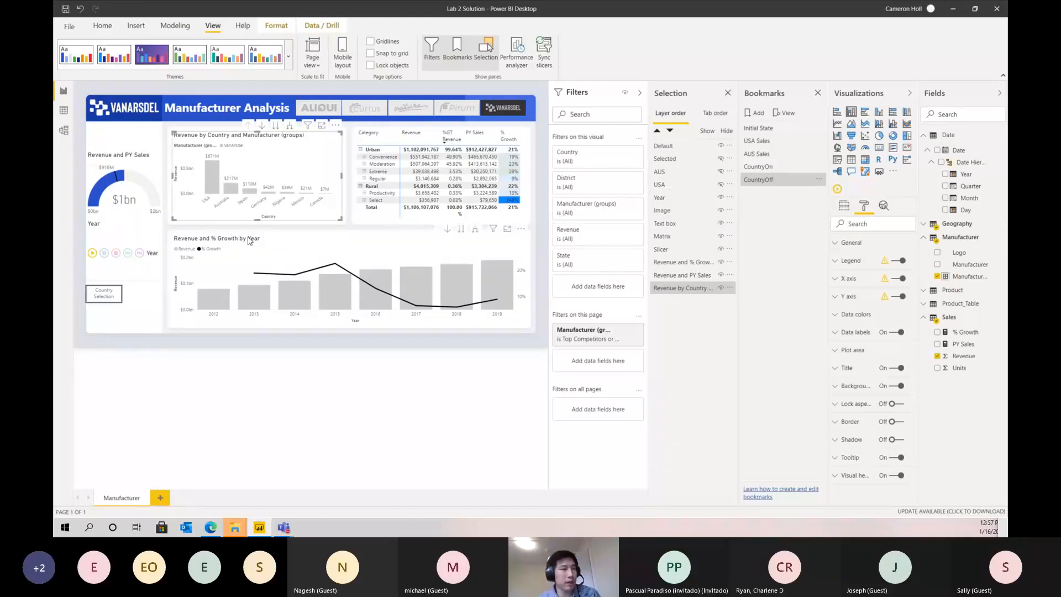
click(109, 303)
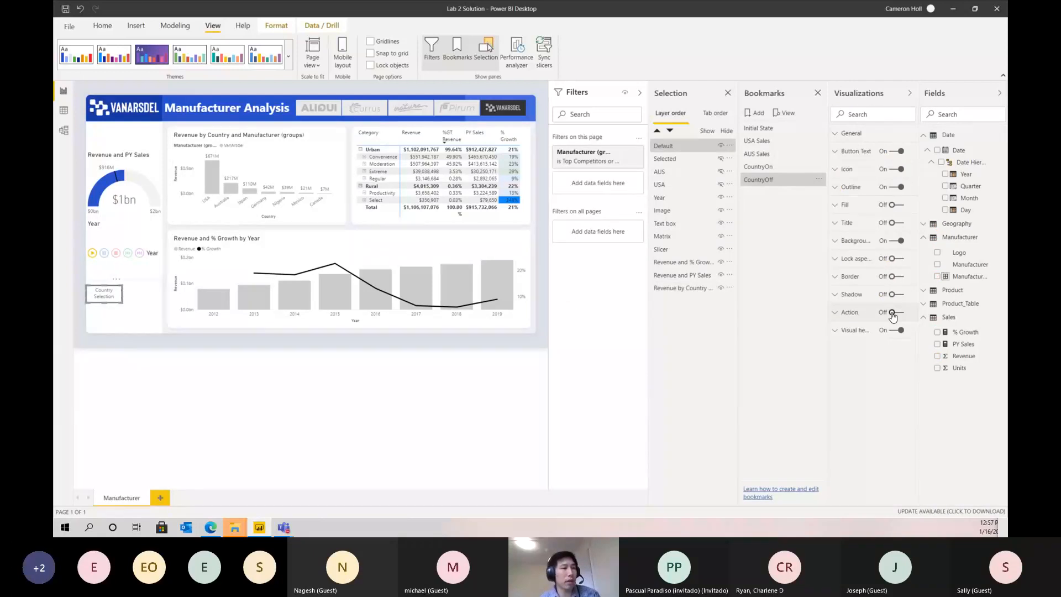
click(893, 313)
click(852, 314)
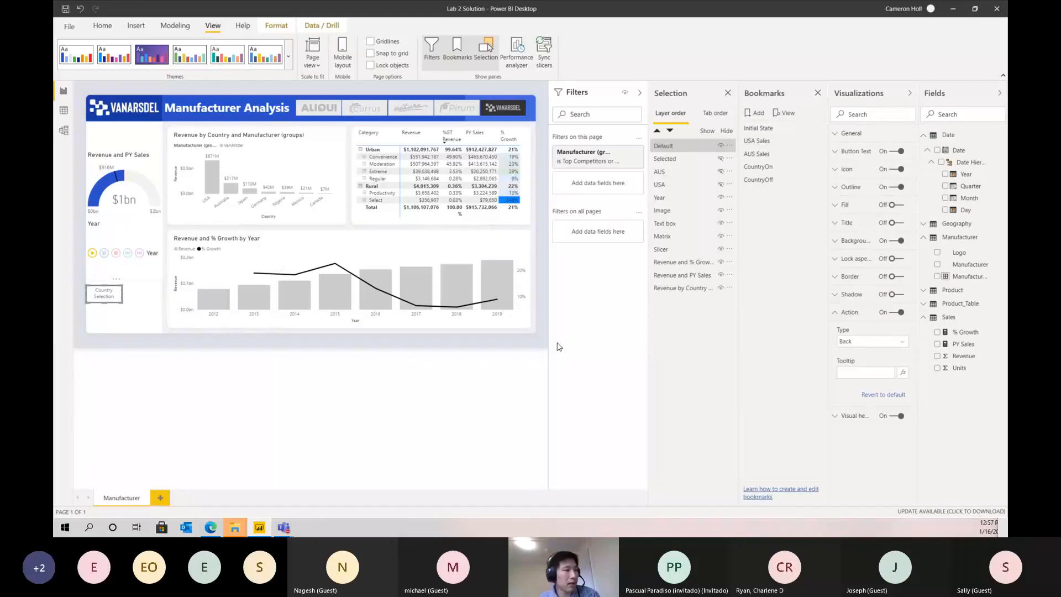
click(871, 347)
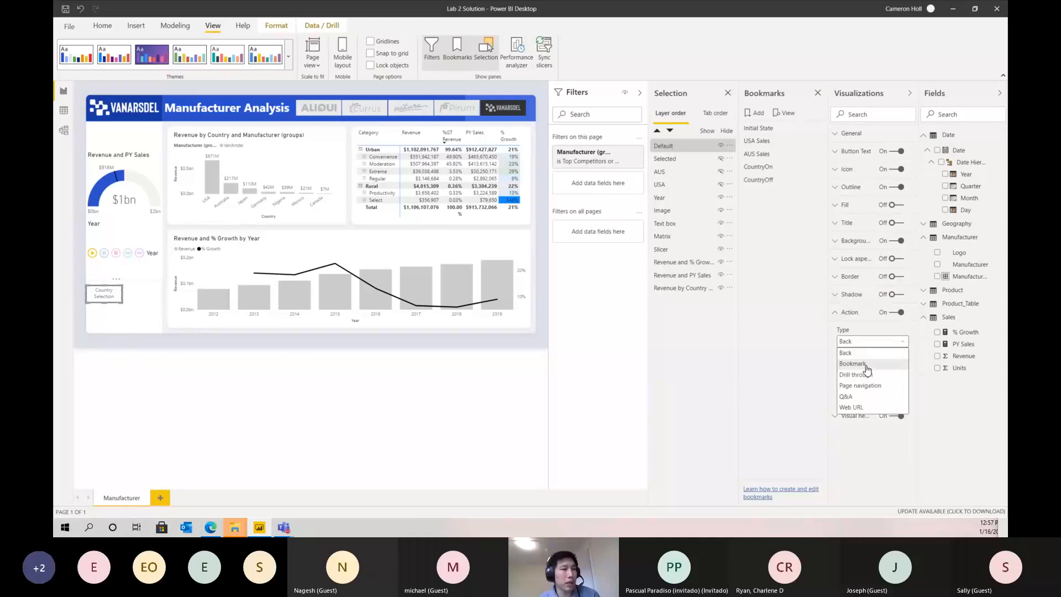
click(867, 367)
click(856, 373)
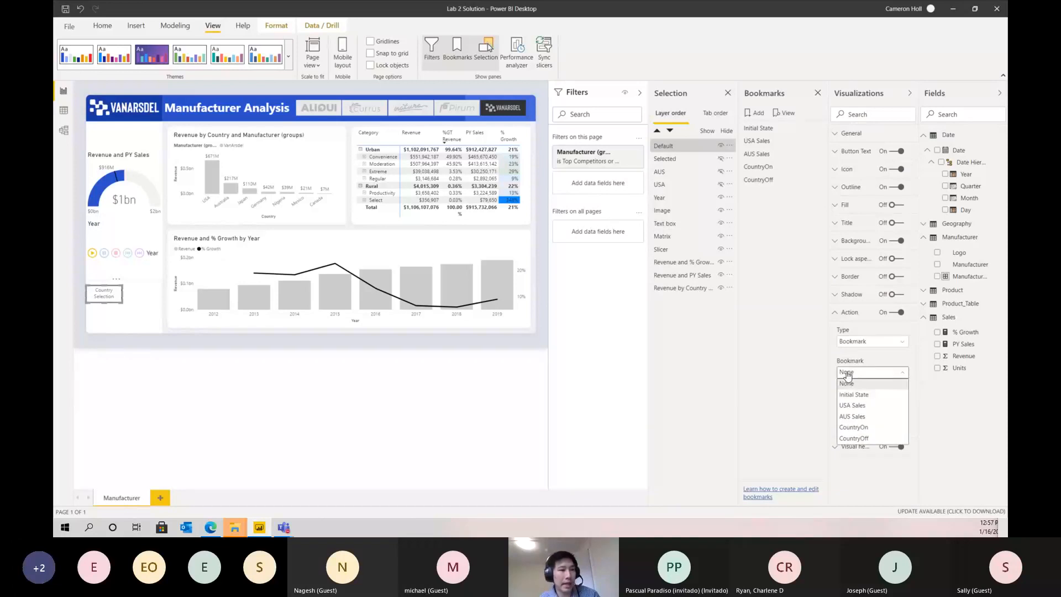
click(862, 431)
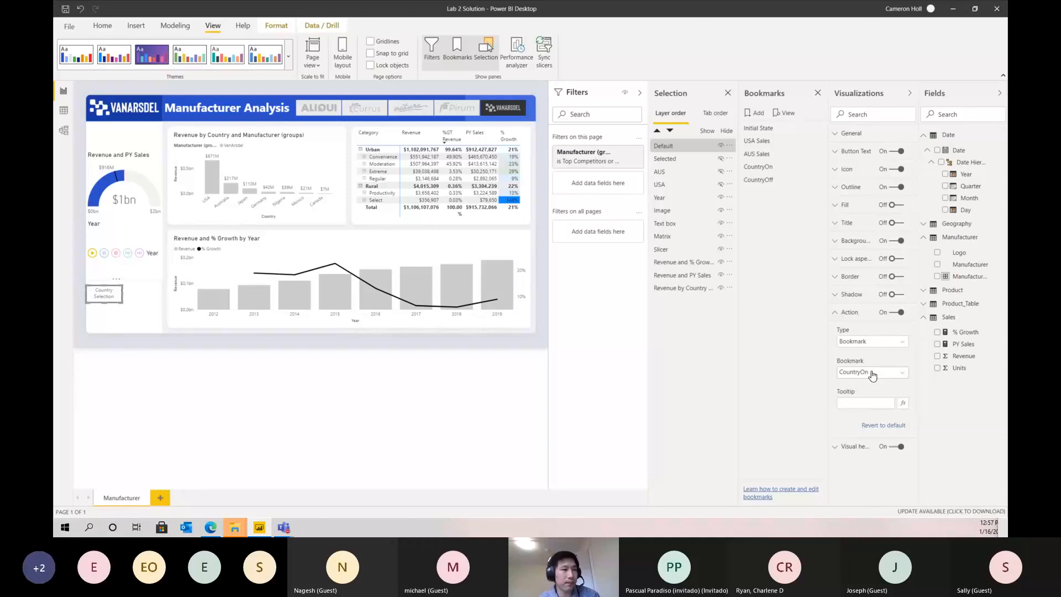
Follow the Default button's link to show the Selected button and set its action to the CountryOff bookmark.
ctrl+click(111, 299)
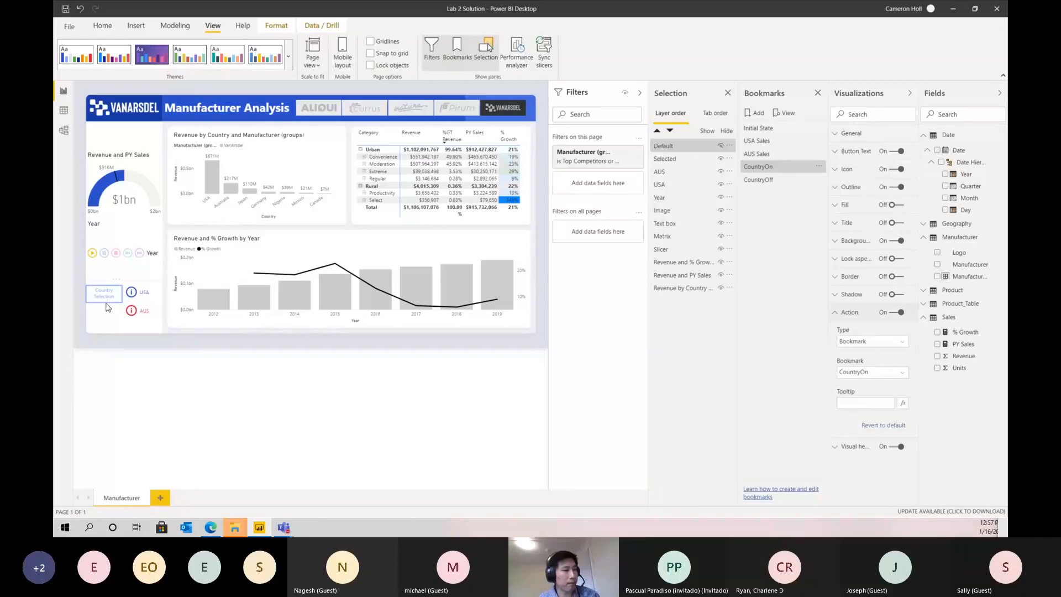
click(104, 302)
click(894, 314)
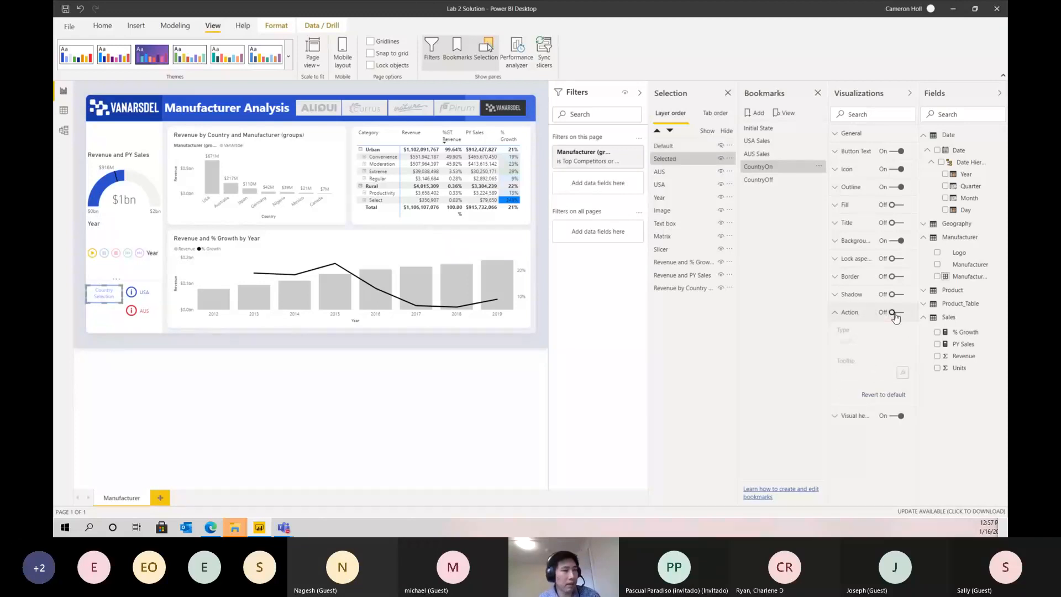
click(895, 313)
click(872, 342)
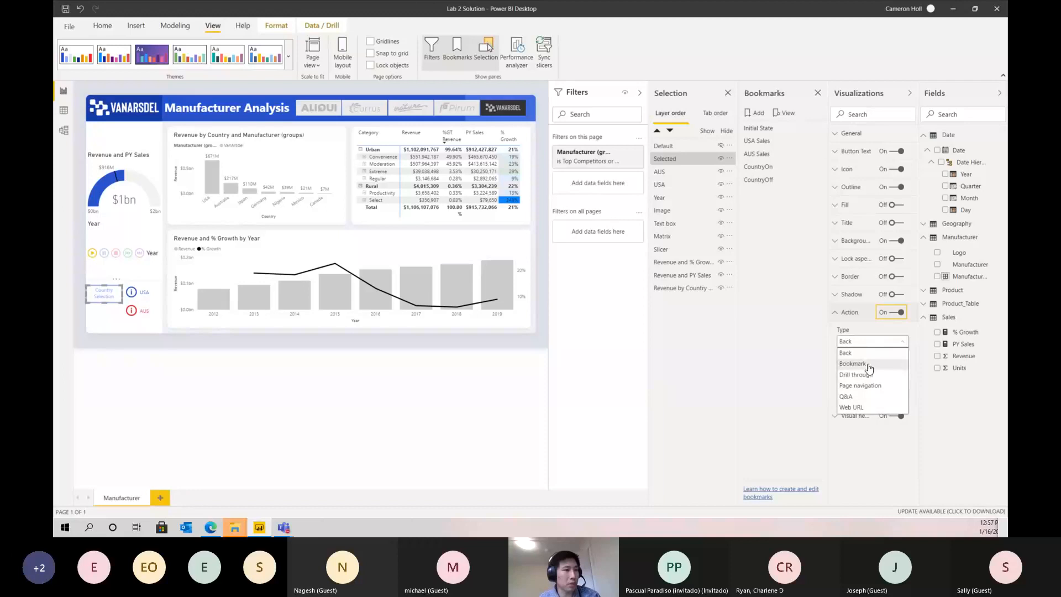
click(866, 369)
click(861, 374)
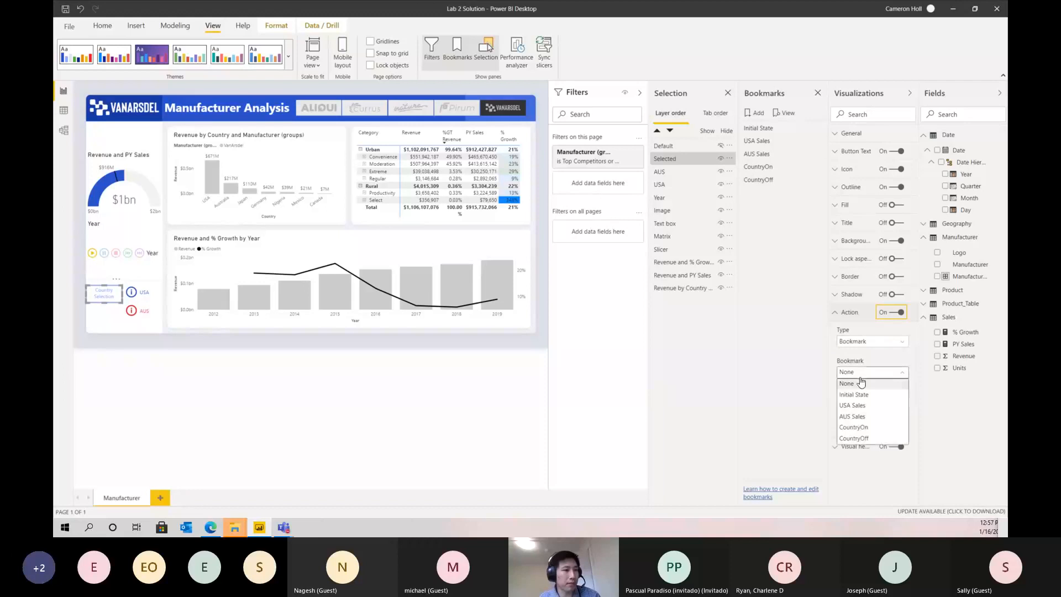
click(854, 440)
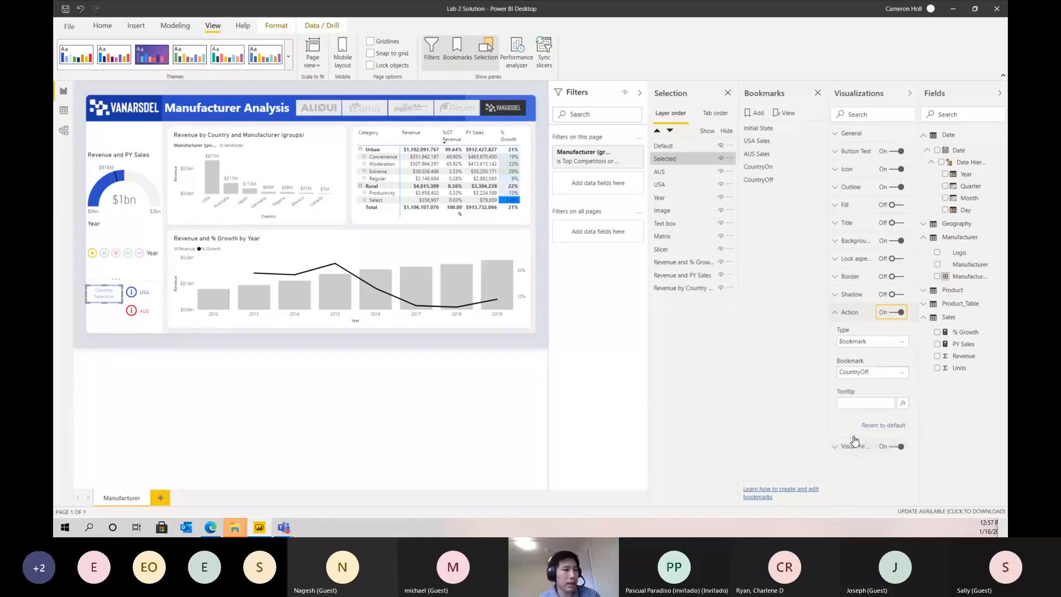
Deselect the button and test the Country Selection toggle by following its link repeatedly.
click(225, 430)
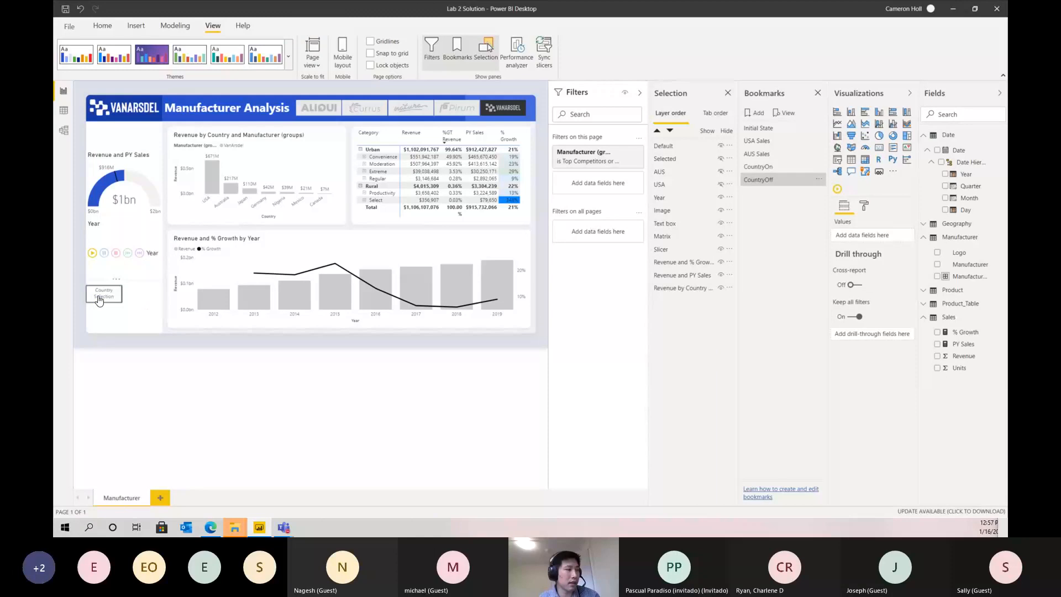
ctrl+click(99, 300)
ctrl+click(100, 300)
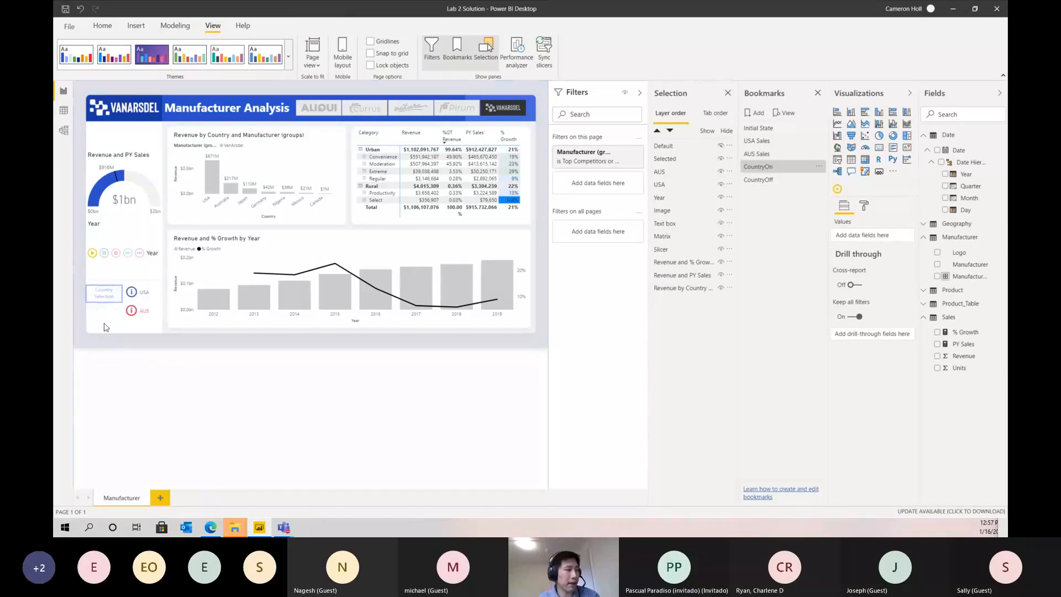
ctrl+click(103, 300)
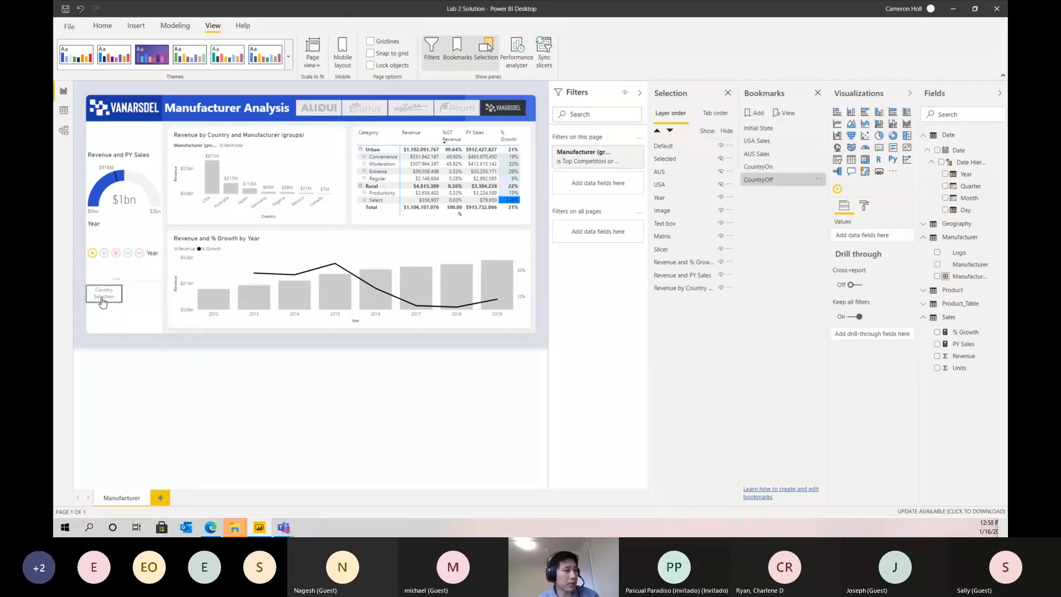
ctrl+click(103, 300)
ctrl+click(102, 301)
ctrl+click(102, 301)
ctrl+click(102, 301)
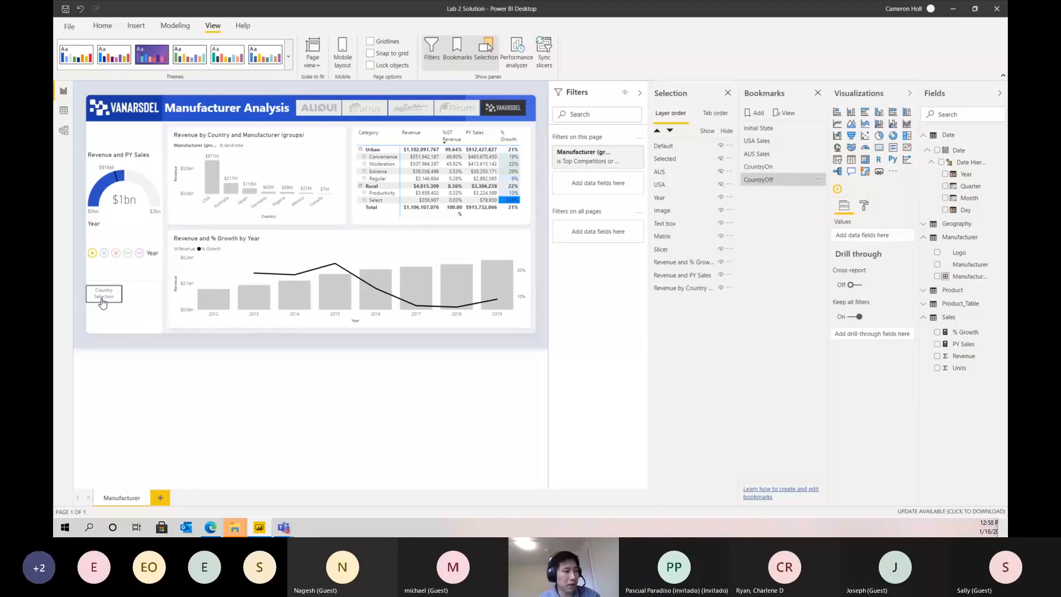
ctrl+click(106, 300)
ctrl+click(107, 300)
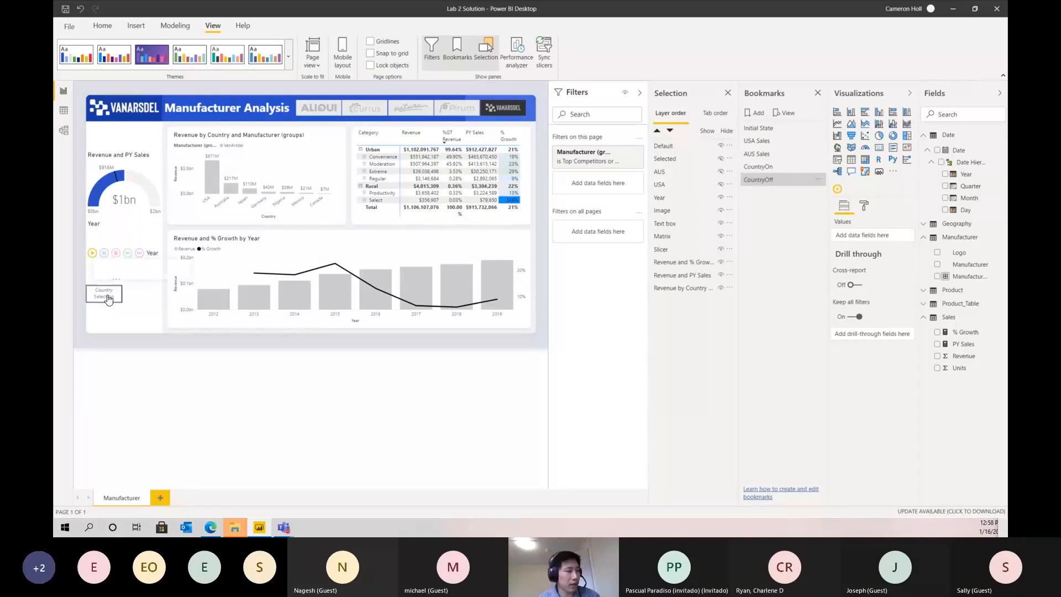
ctrl+click(107, 300)
Test the USA and AUS buttons and collapse the country buttons with the Country Selection button.
ctrl+click(132, 297)
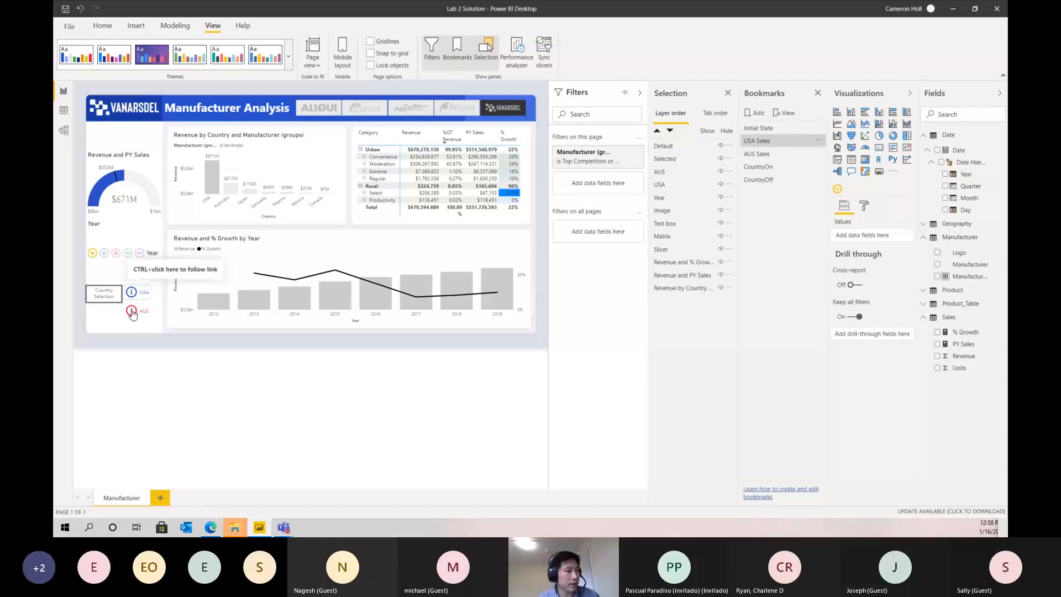
ctrl+click(131, 309)
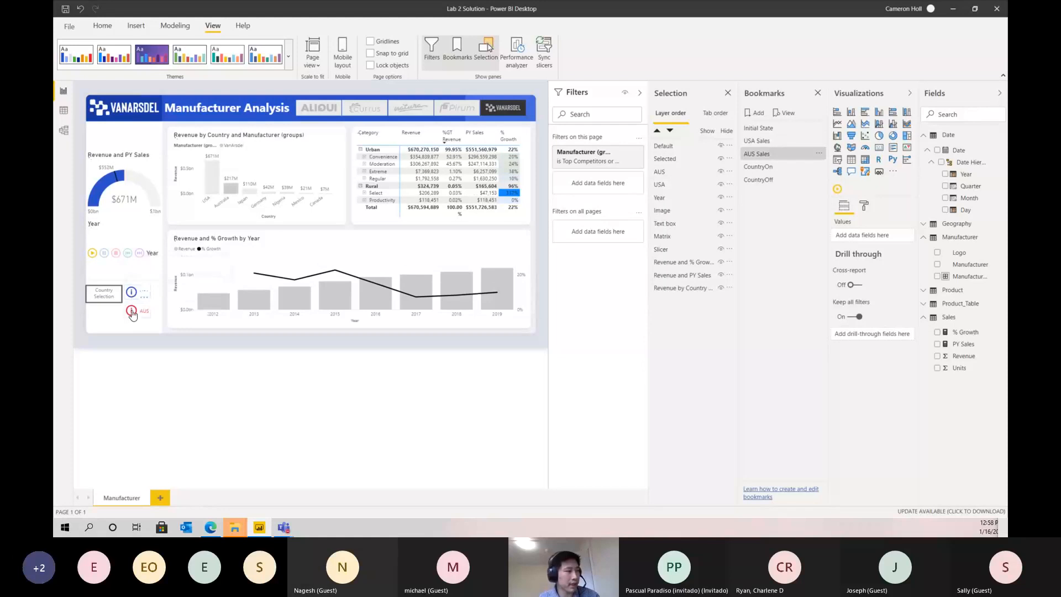
ctrl+click(102, 299)
ctrl+click(101, 299)
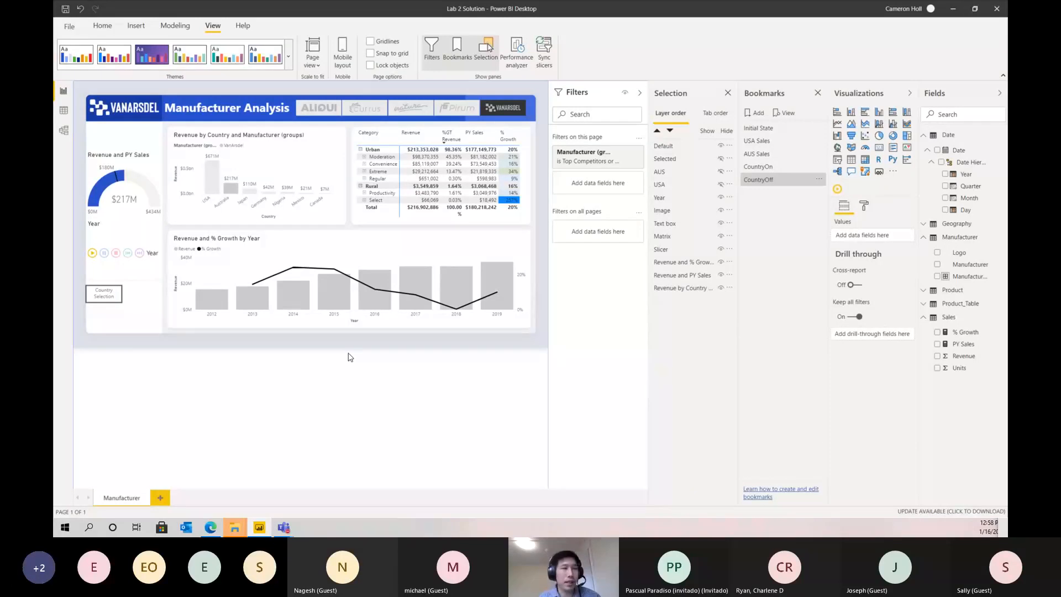
Check which options are enabled for the CountryOff bookmark and reapply it.
click(817, 181)
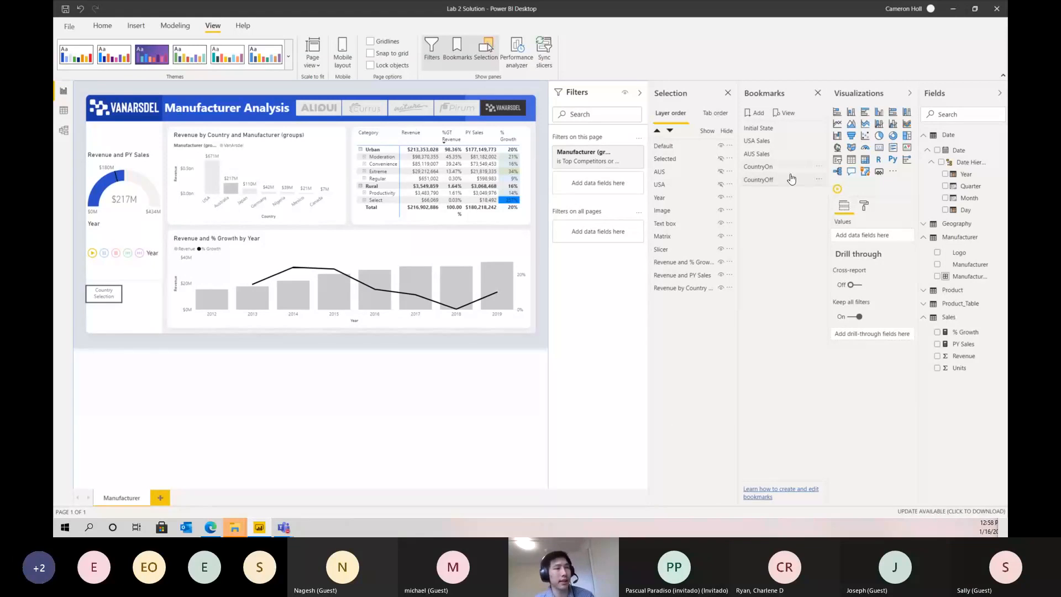
click(818, 179)
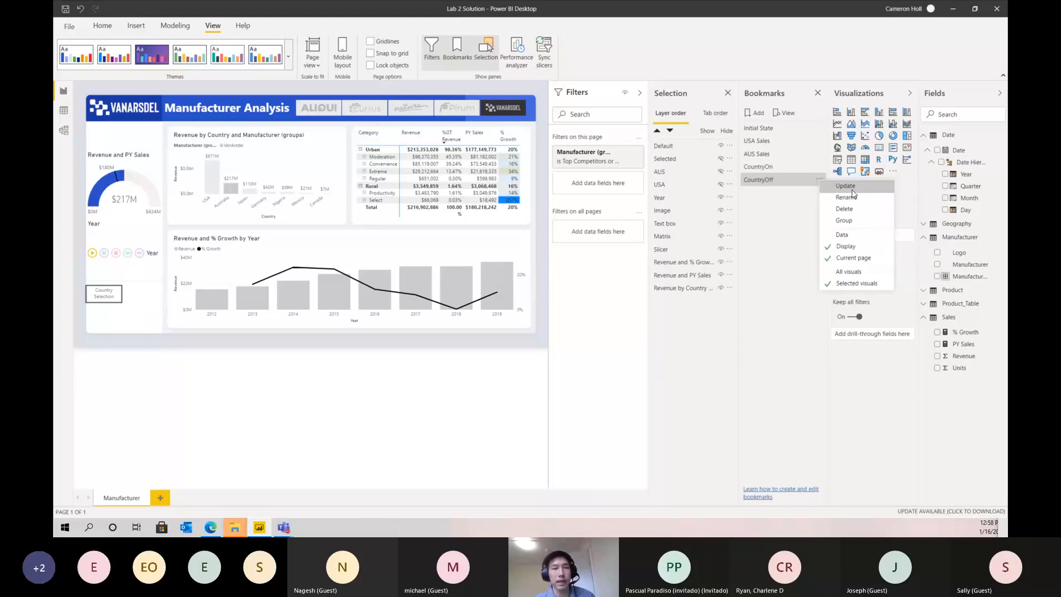
click(805, 319)
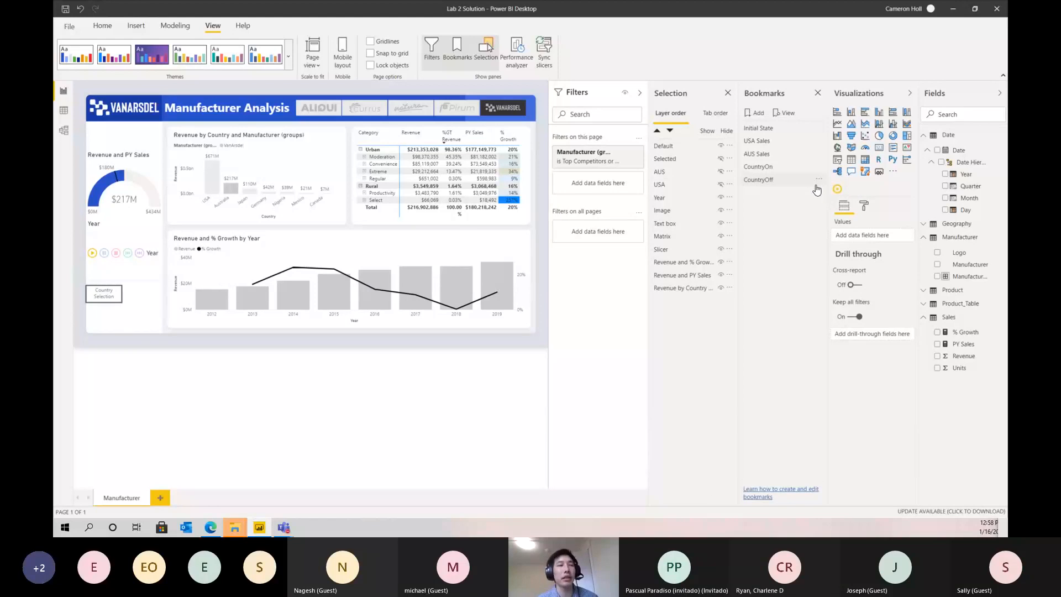
click(771, 181)
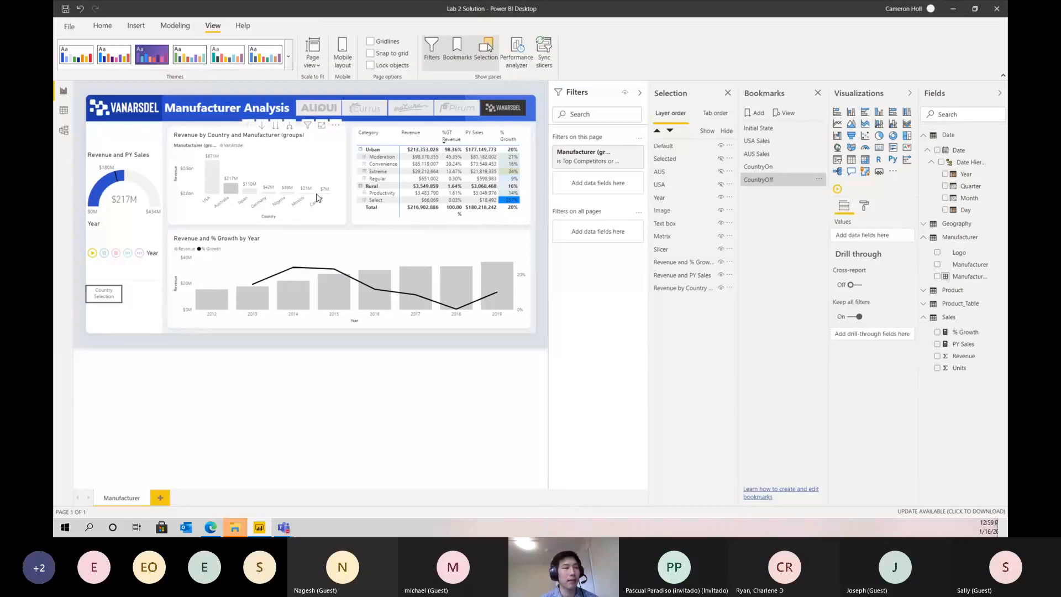
Clear the Australia highlight in the Revenue by Country and Manufacturer chart and keep the chart selected.
click(301, 158)
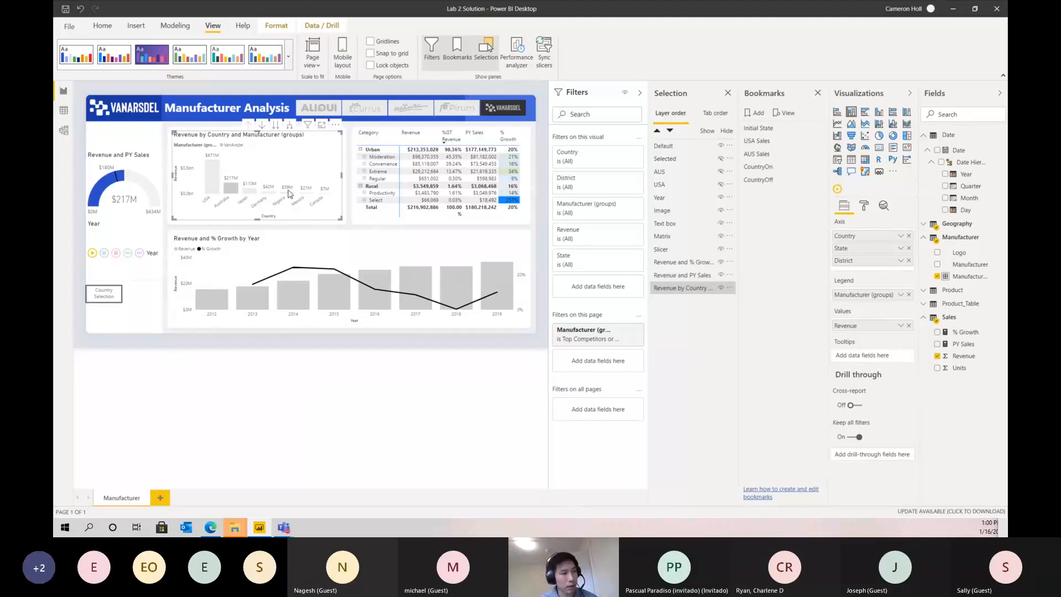
click(319, 382)
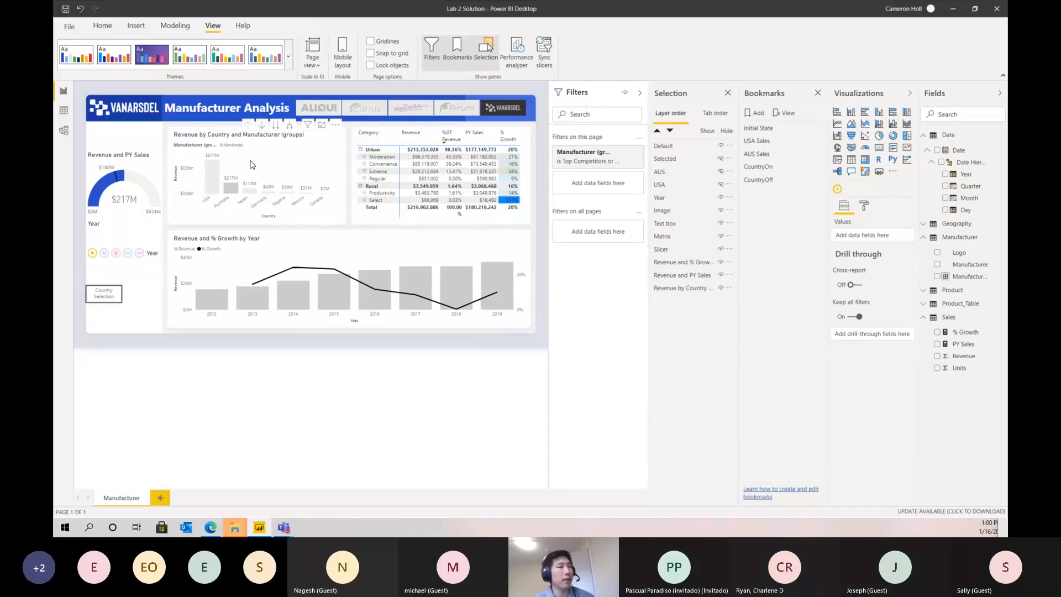
click(269, 186)
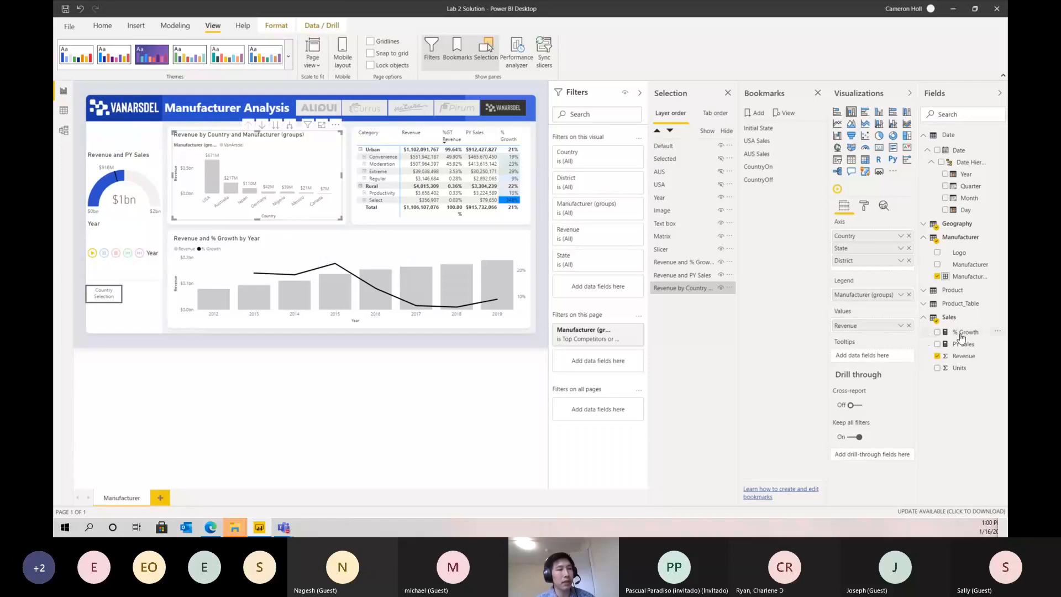
Try % Growth in place of Revenue as the country chart's value and restore Revenue.
drag(961, 333, 874, 325)
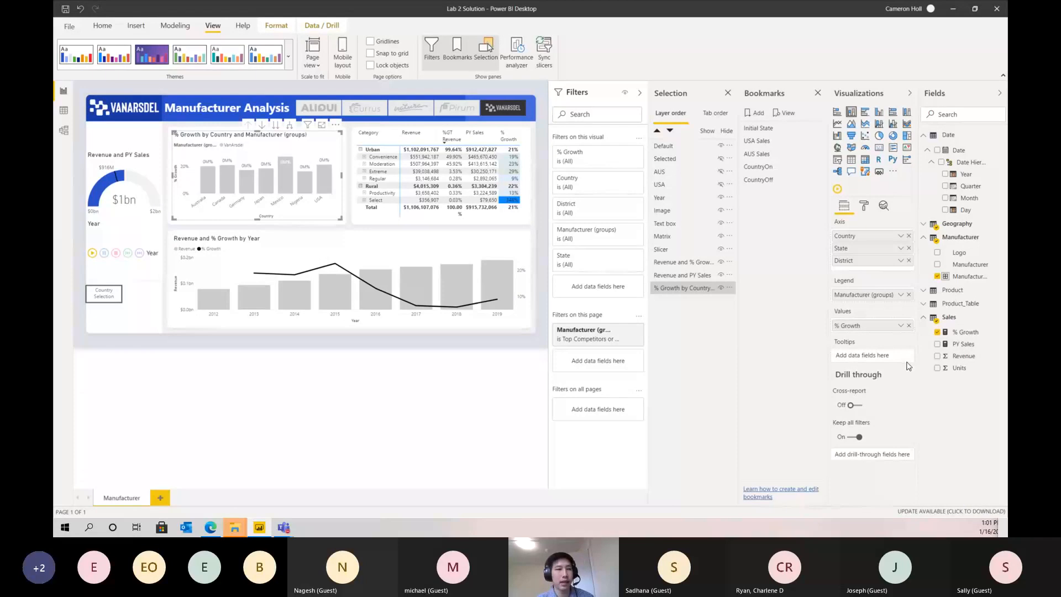
drag(962, 356, 872, 326)
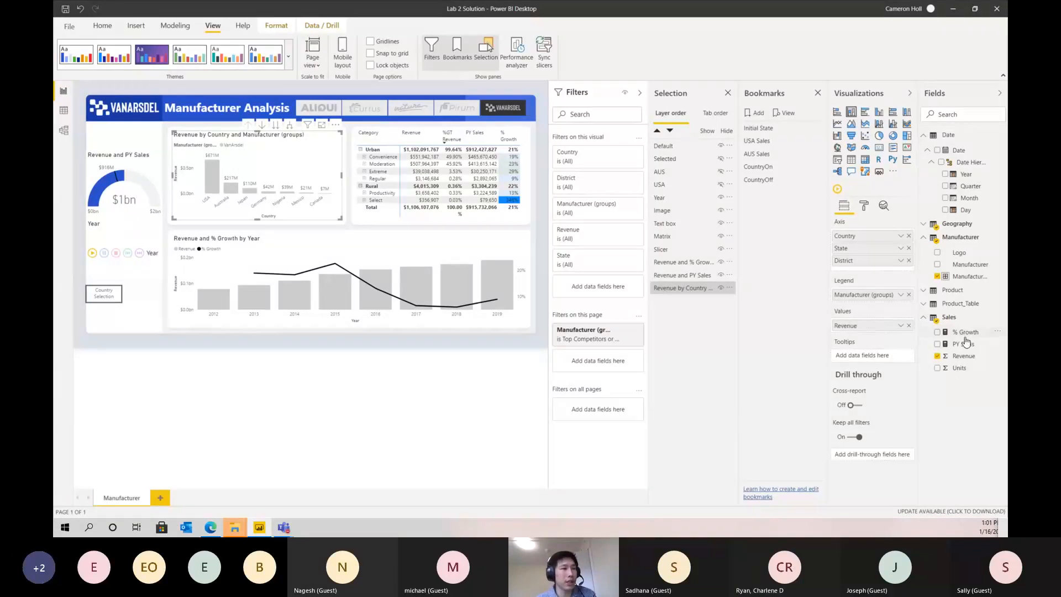
Swap % Growth into the country chart's values once more, put Revenue back and deselect the chart.
drag(965, 332, 867, 329)
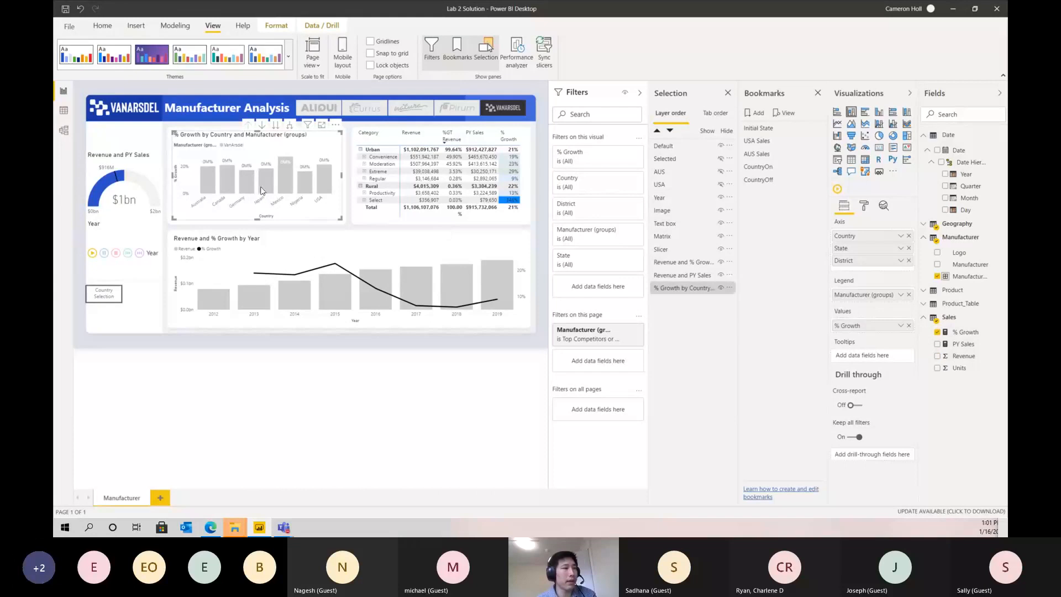
drag(975, 358, 866, 332)
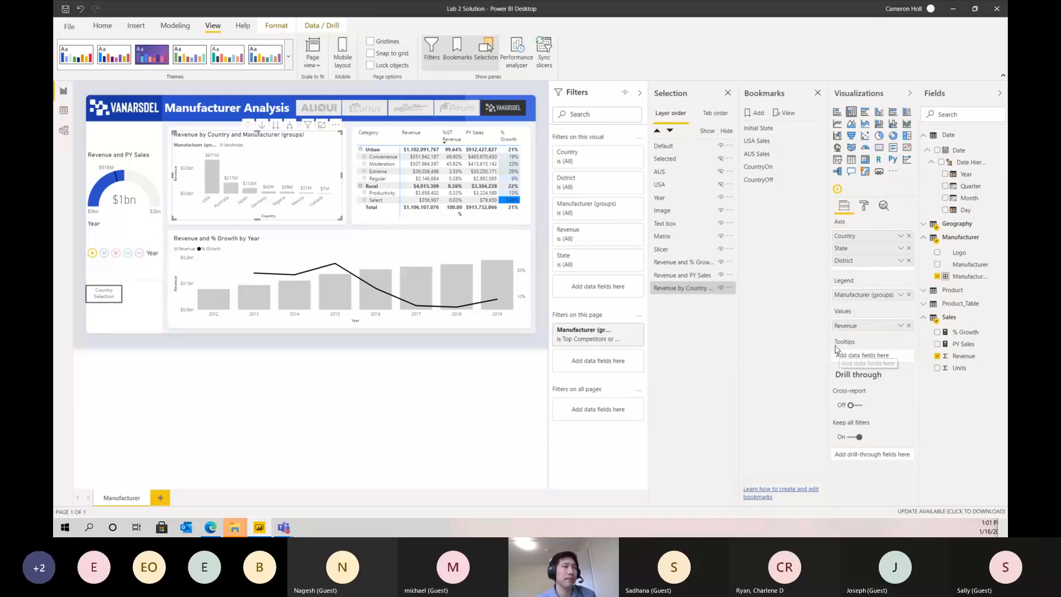
click(100, 26)
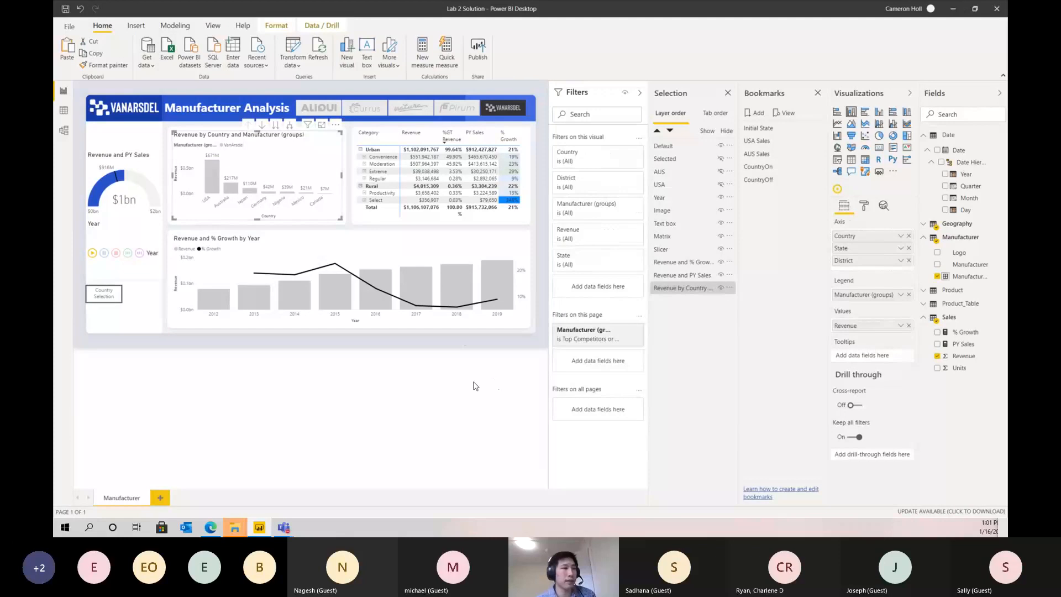
click(475, 386)
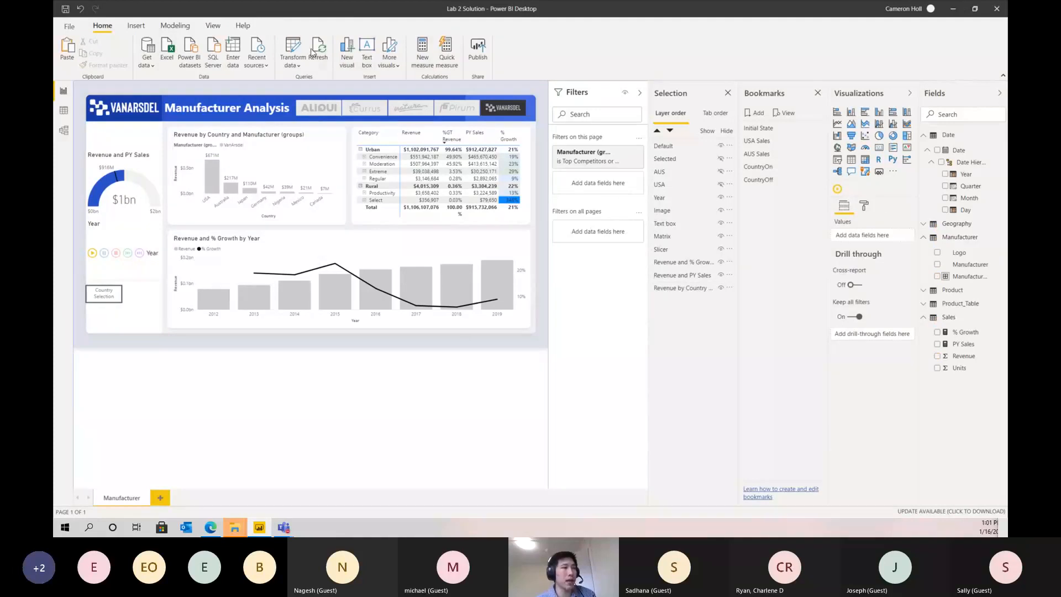
click(169, 26)
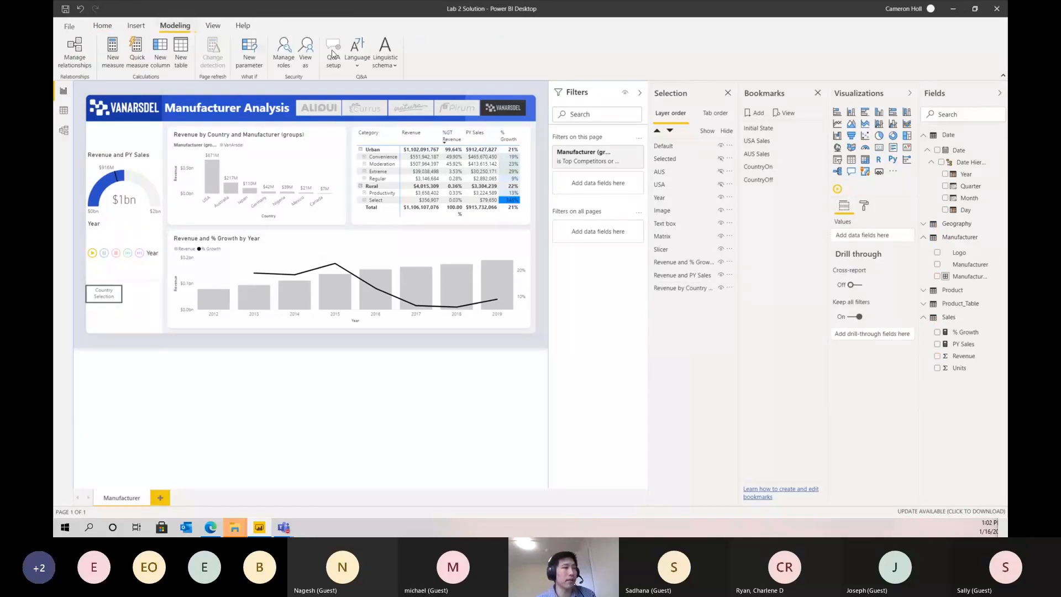
click(181, 52)
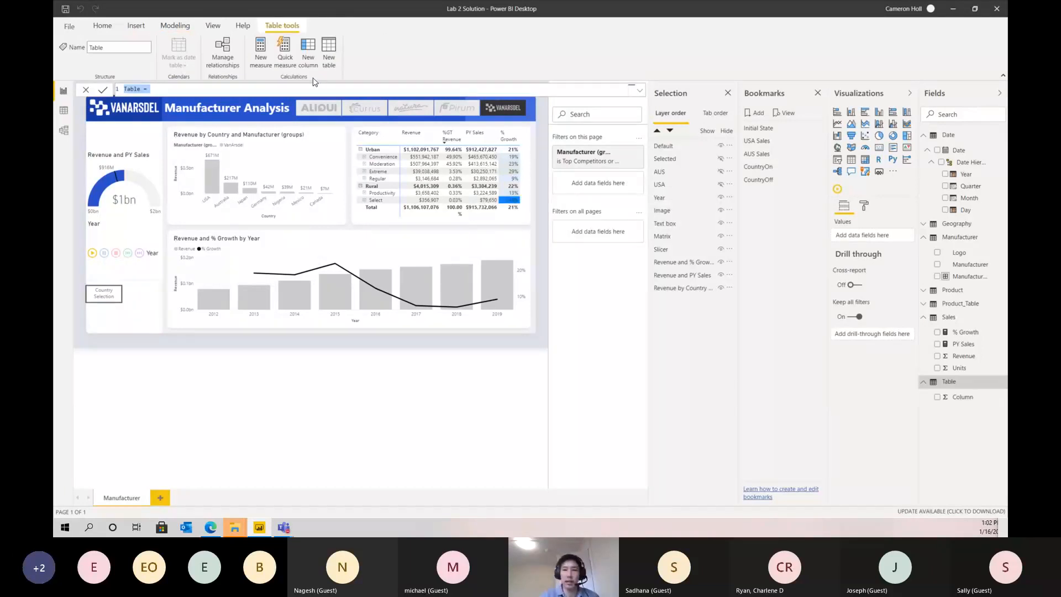
text(Measure =)
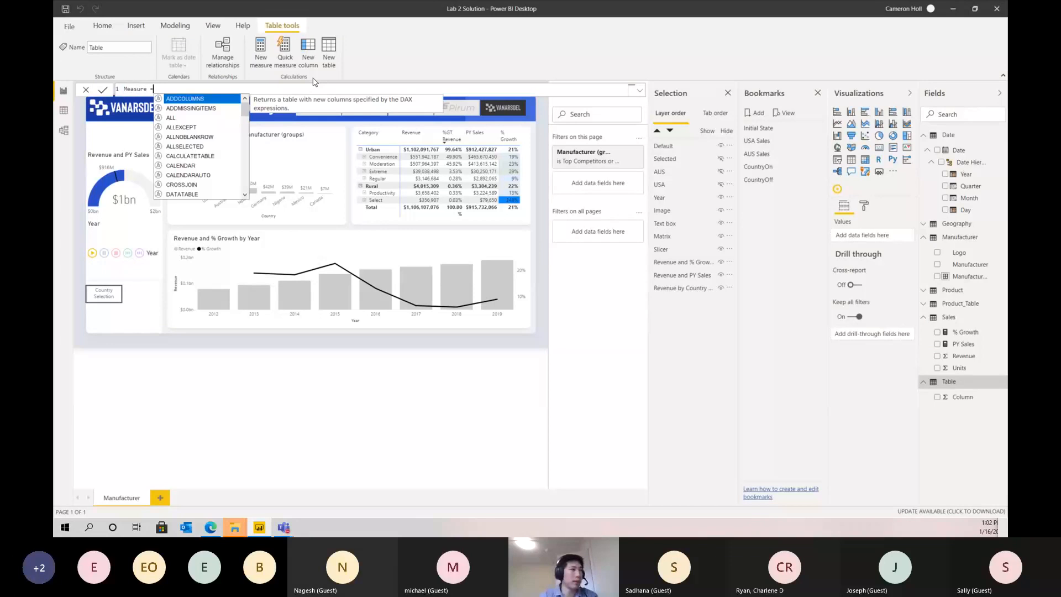
key(BackSpace)
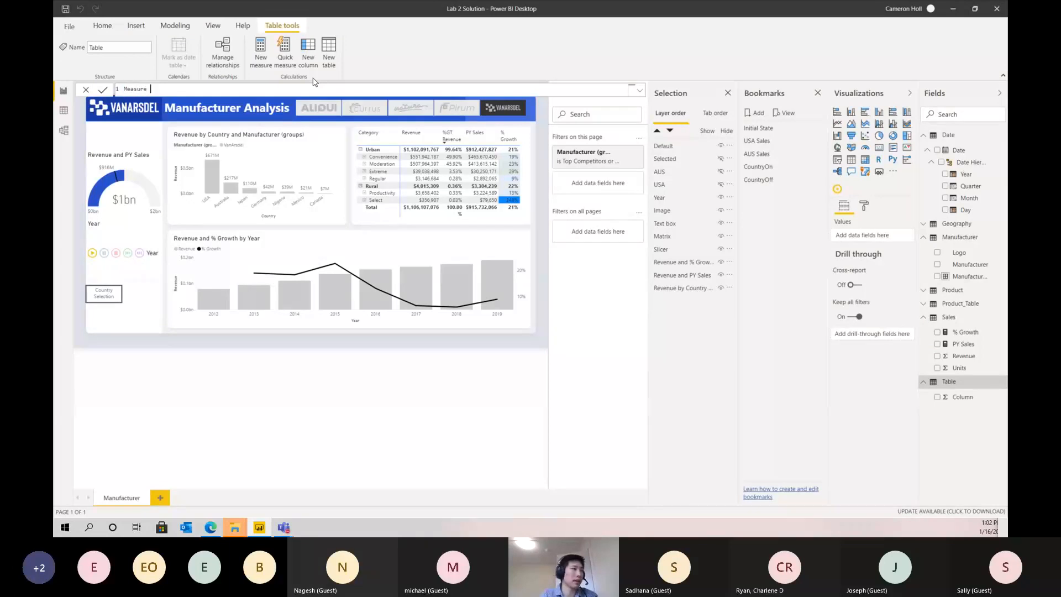
click(384, 408)
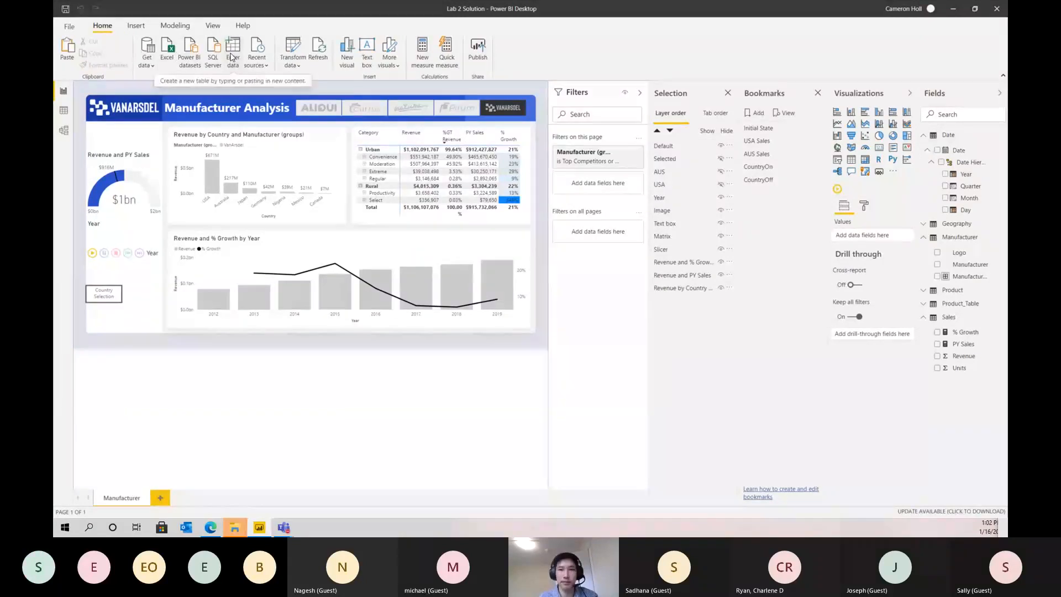
Enter and load a new table named MeasureSelection with a Measure column containing Revenue and % Growth.
click(232, 57)
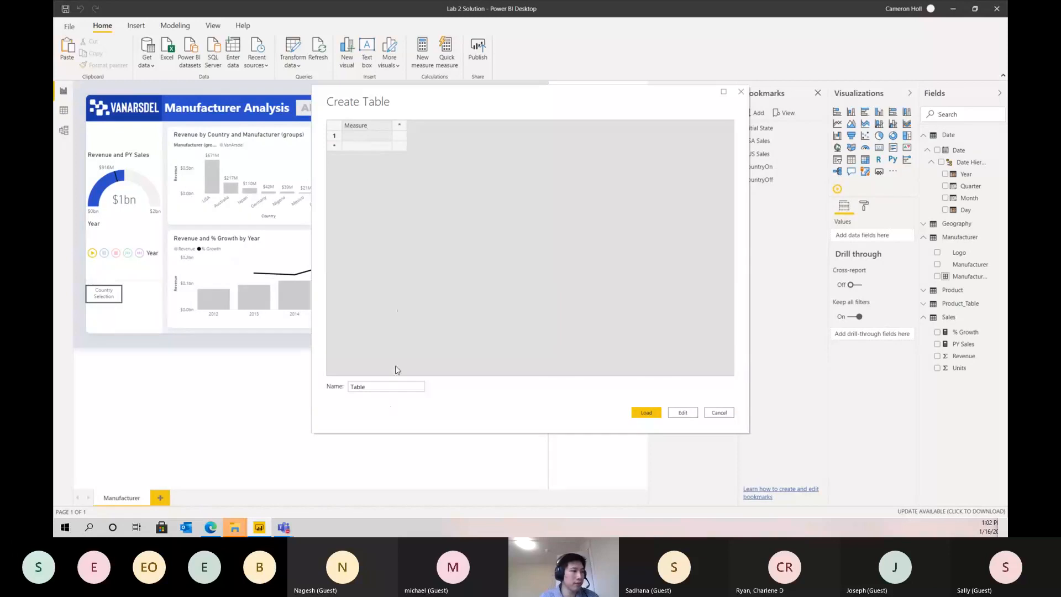
key(Tab)
text(M)
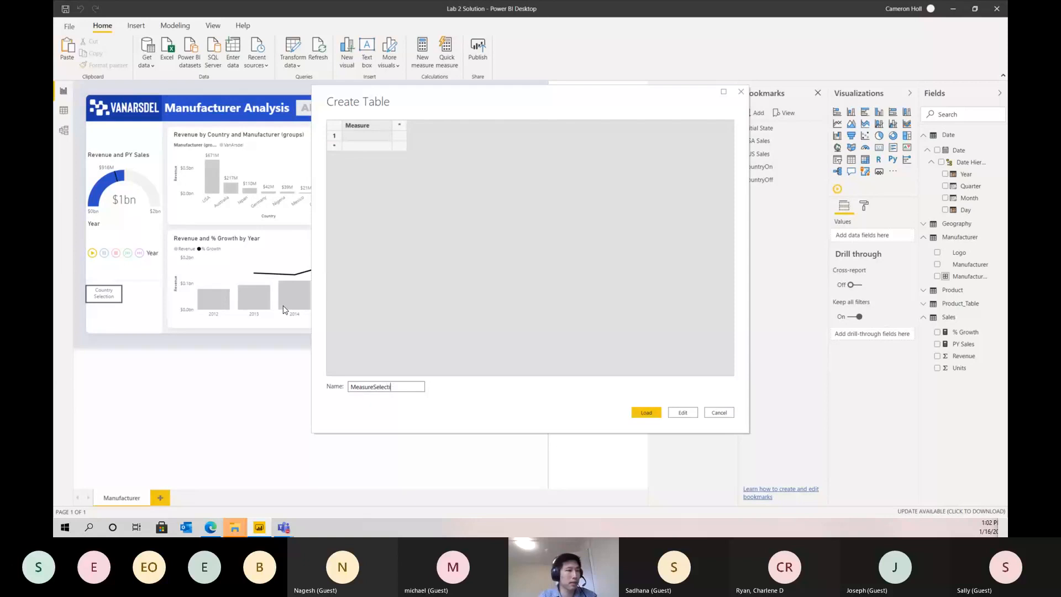
click(358, 134)
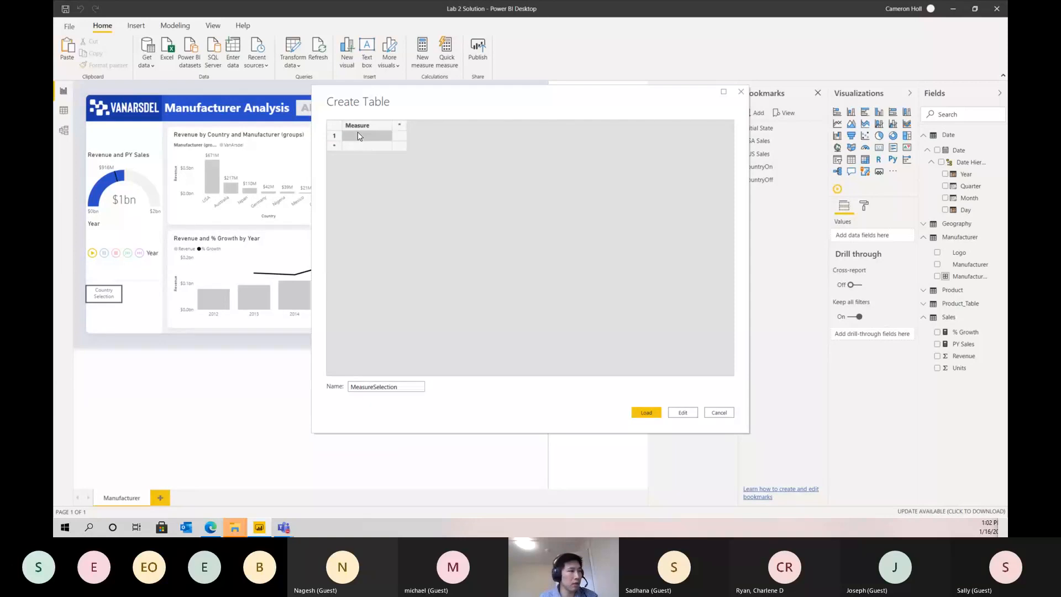
text(Revenue)
click(367, 146)
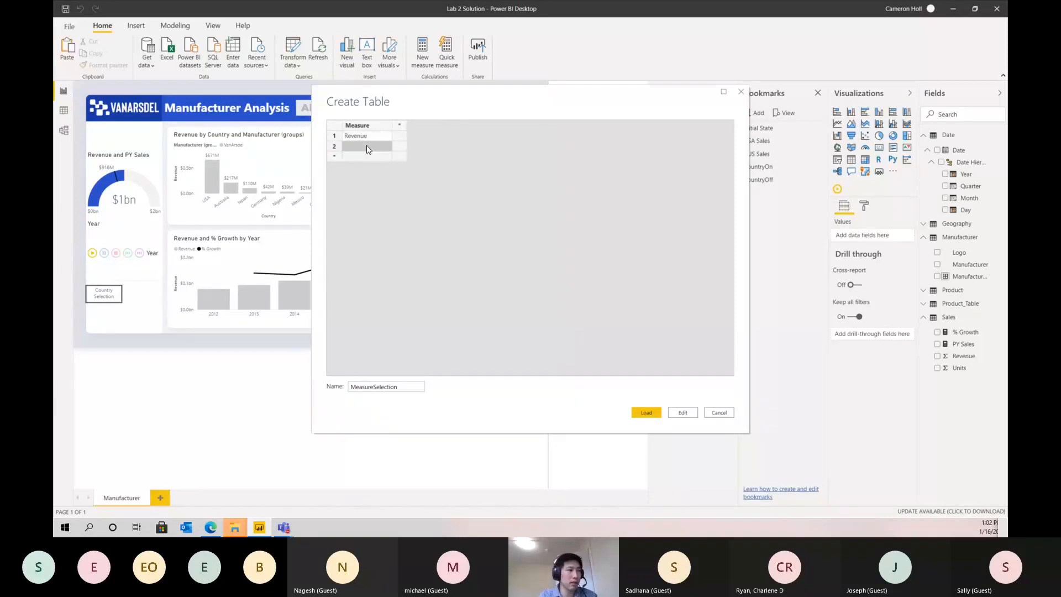
text(% Growth)
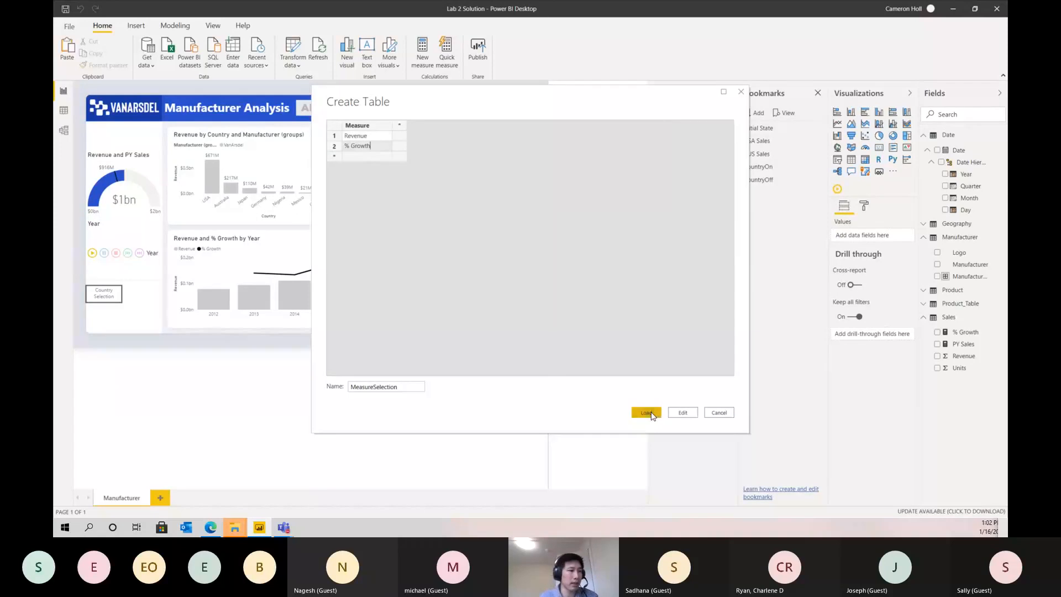
click(646, 413)
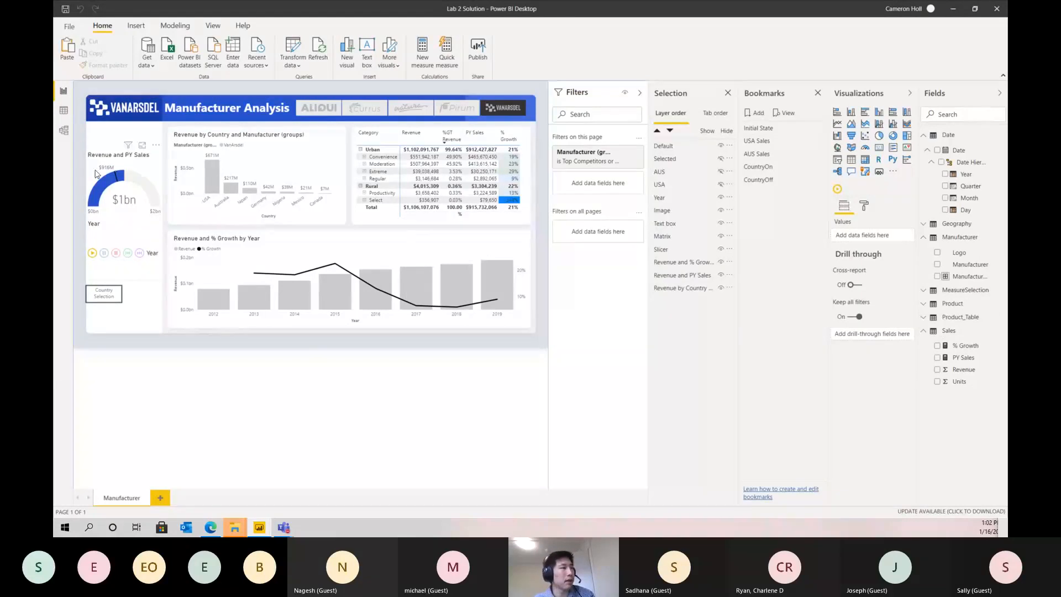
View the MeasureSelection table's rows in Data view and open its query in Power Query Editor.
click(63, 110)
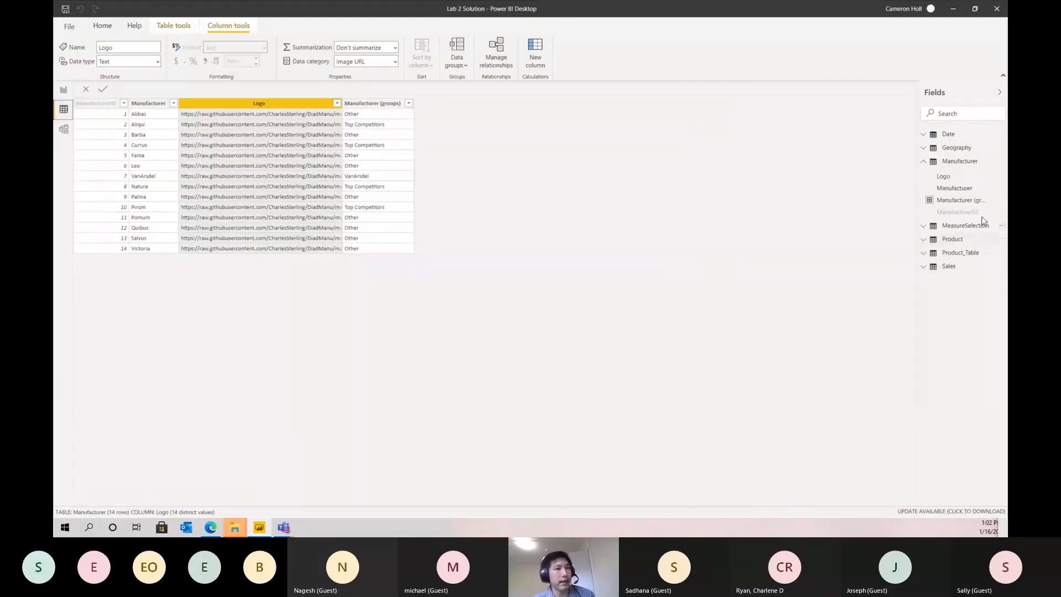
click(970, 226)
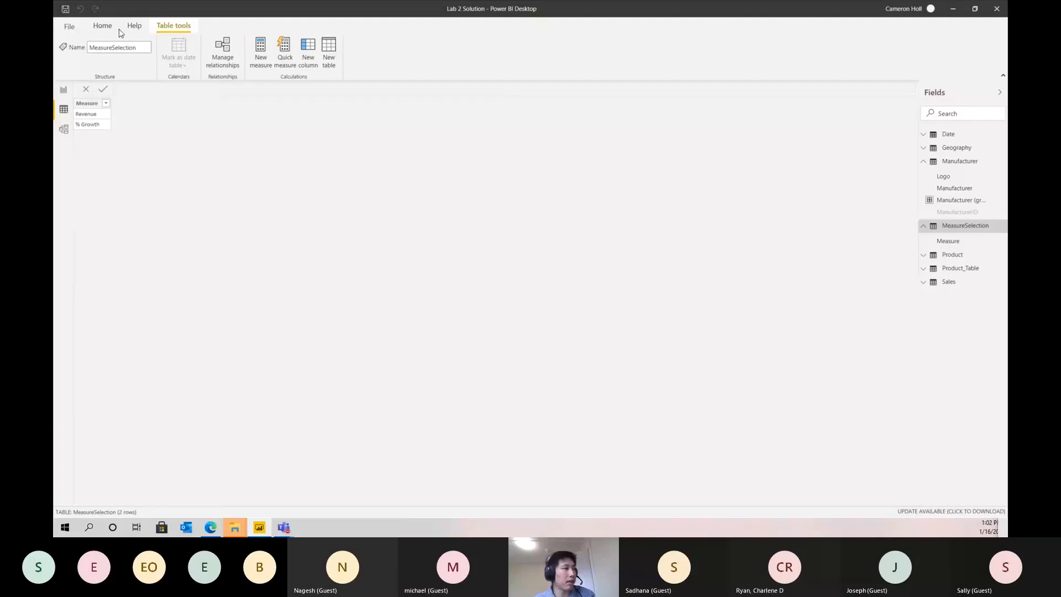
click(105, 32)
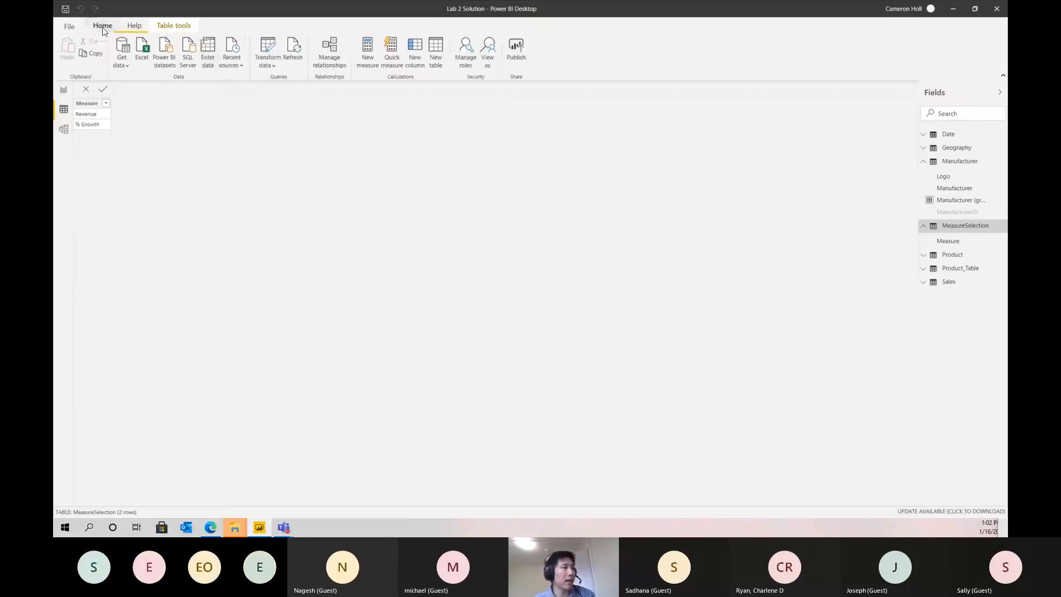
click(266, 48)
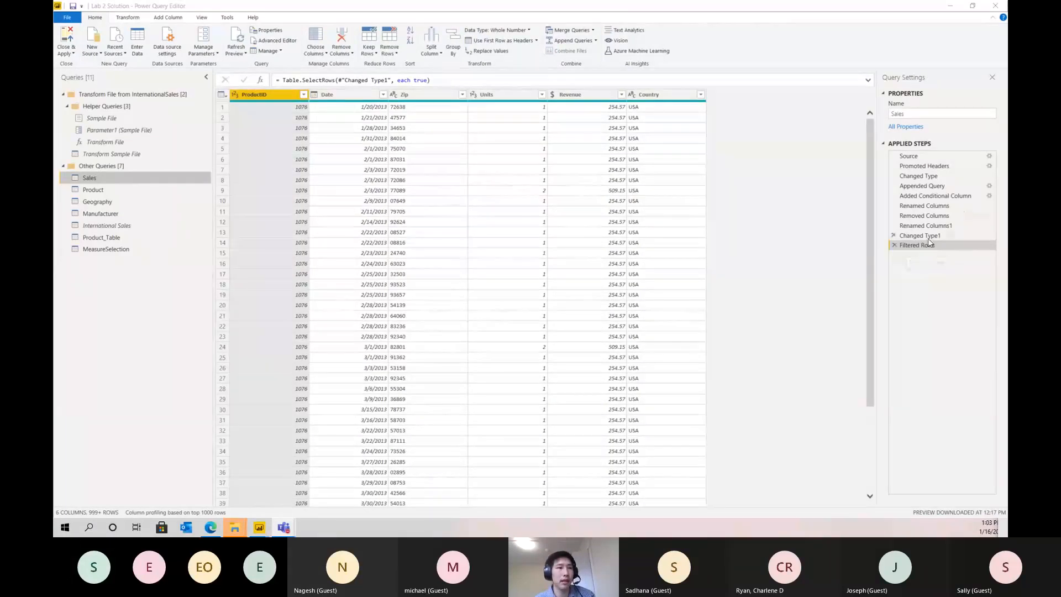
click(115, 250)
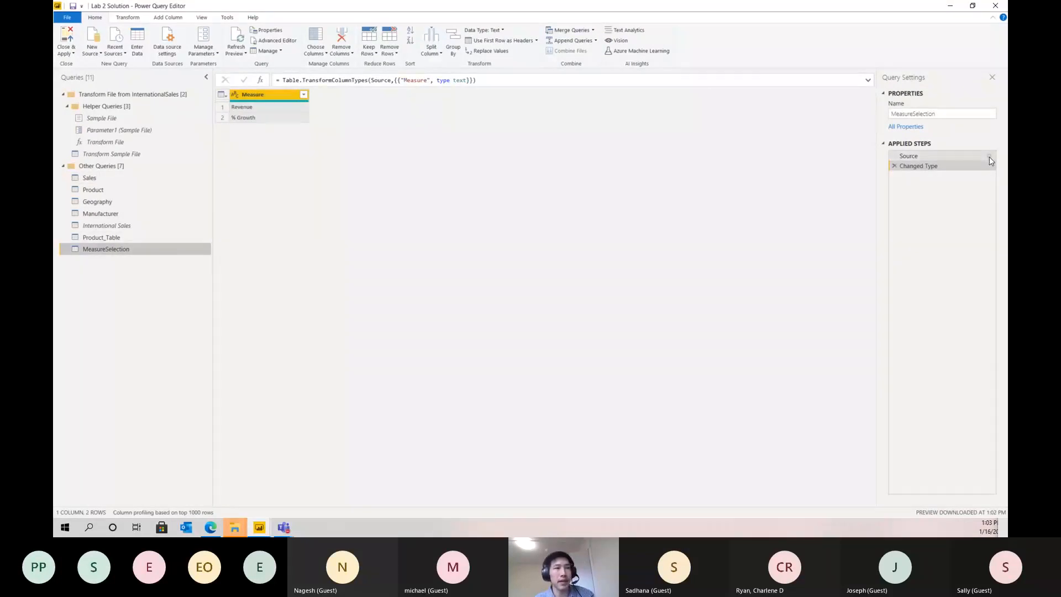
Review the editable entries behind the MeasureSelection query's Source step without changing them, and close and apply the query.
click(989, 157)
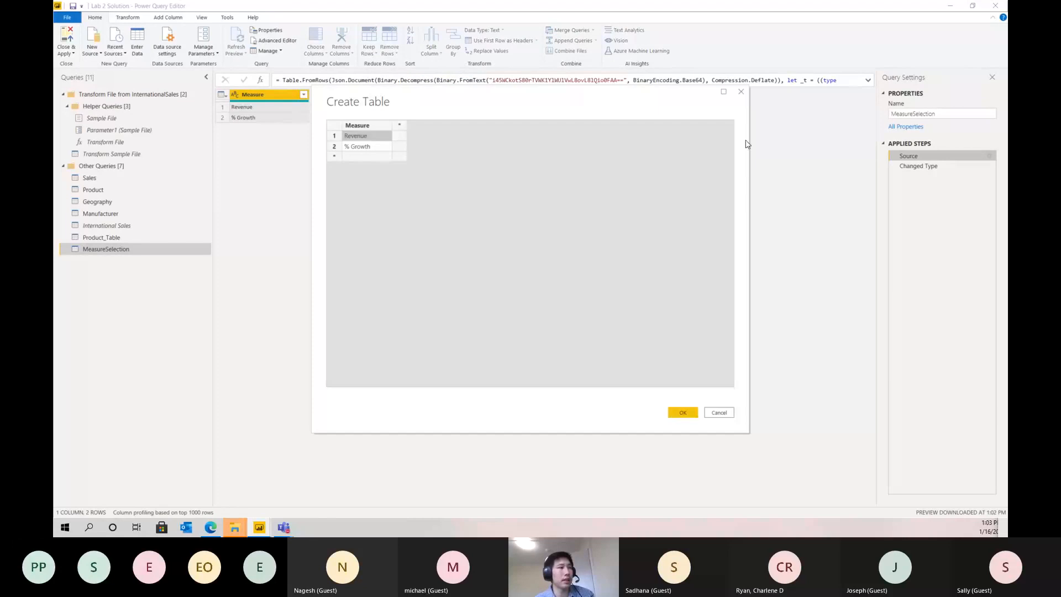
double_click(365, 138)
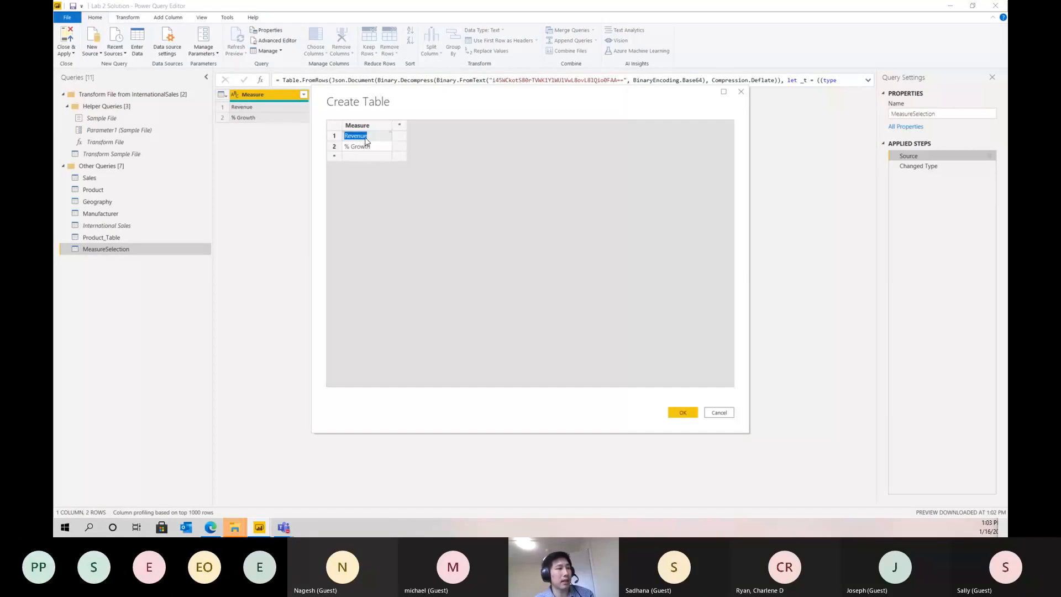
click(385, 179)
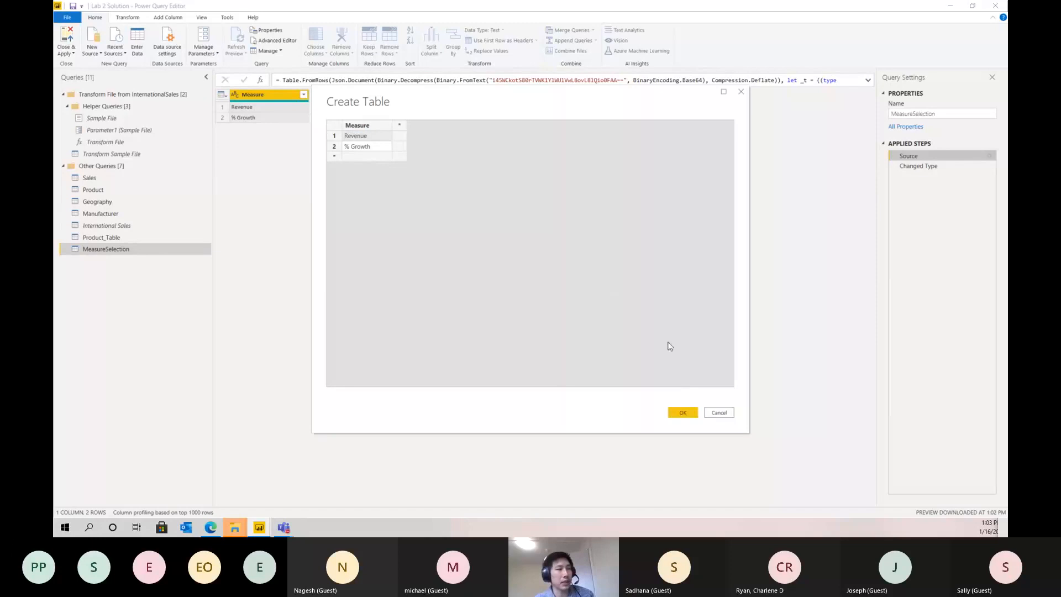
click(688, 414)
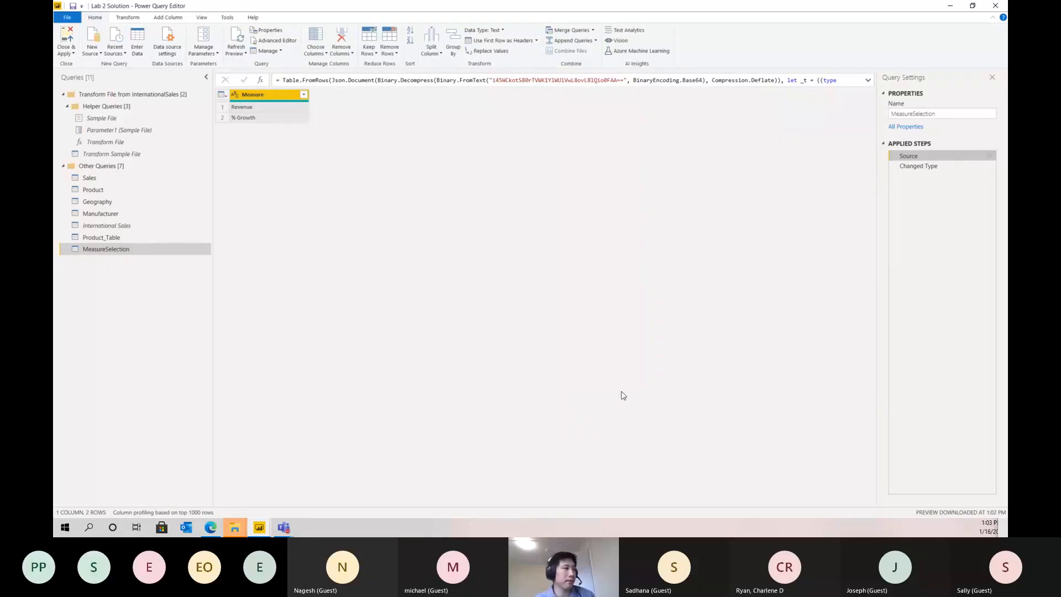
click(65, 41)
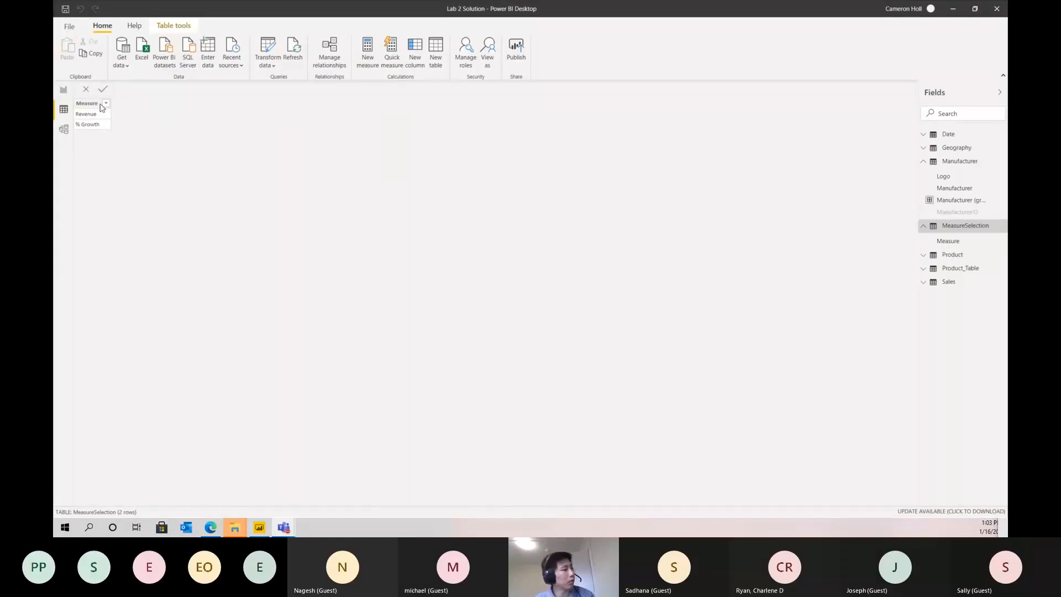
Add a compact slicer for the MeasureSelection table's Measure field above the Revenue and PY Sales gauge on the report page and select Revenue in it.
click(64, 90)
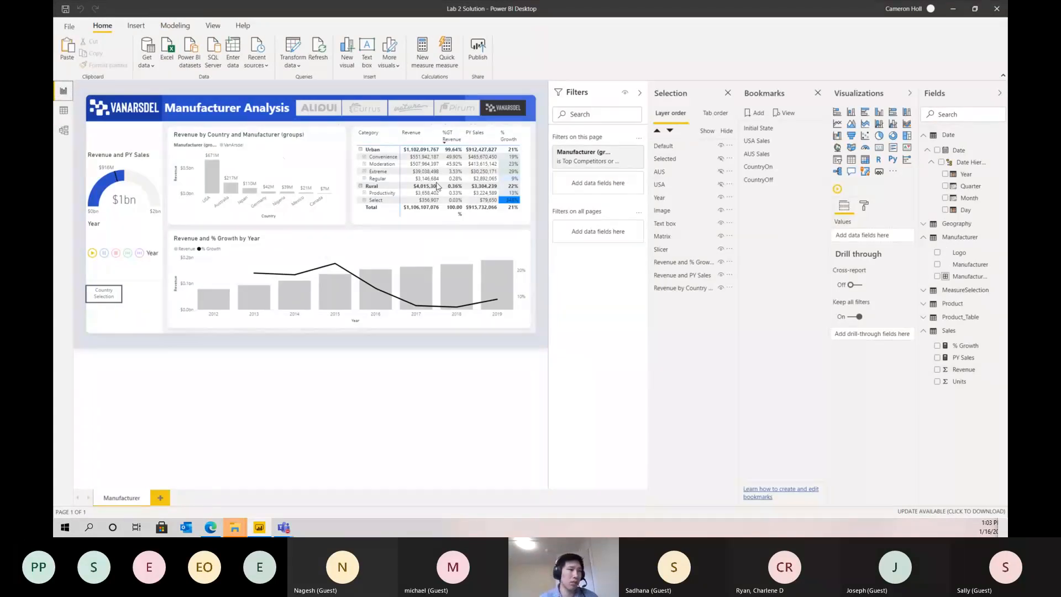
click(318, 163)
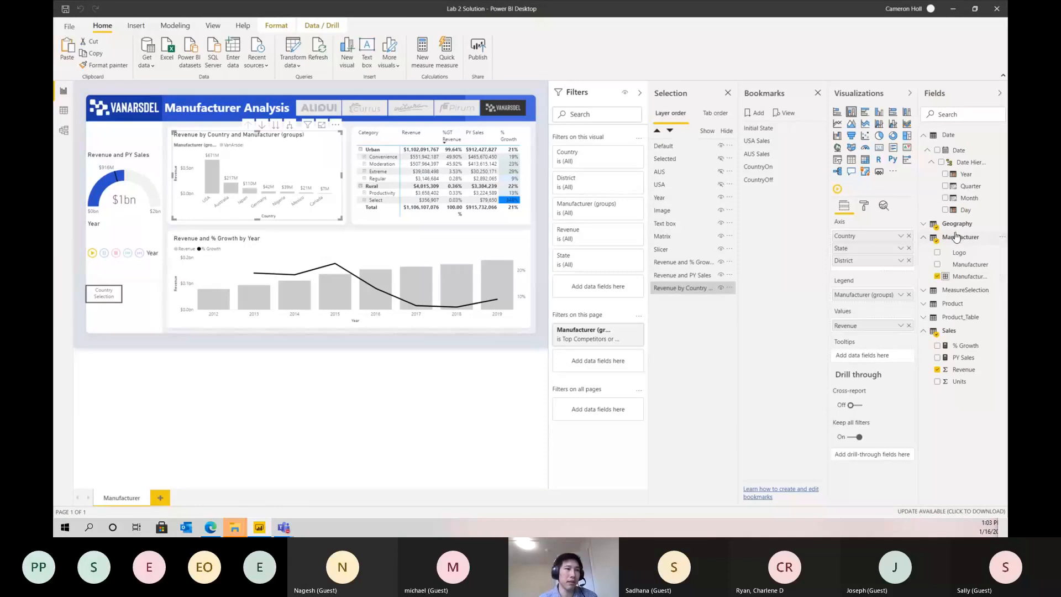
click(951, 290)
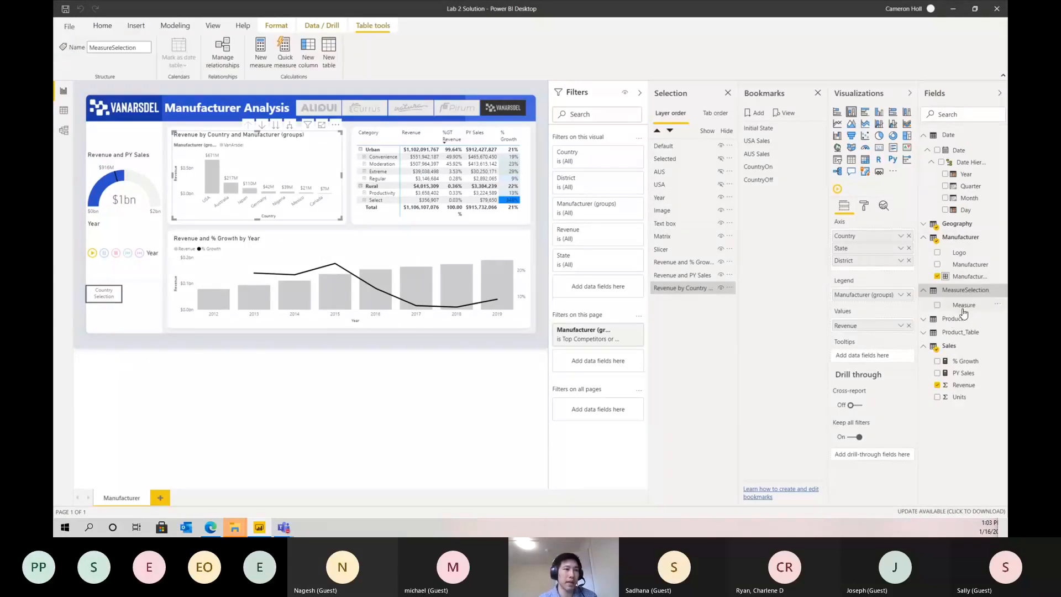
drag(963, 307, 126, 139)
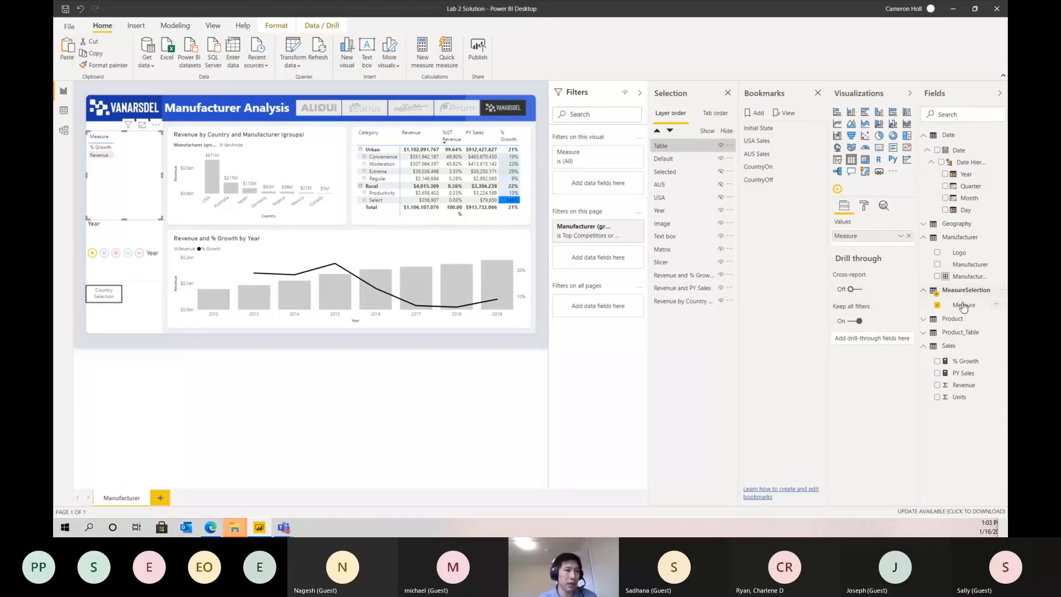
drag(155, 178, 153, 166)
click(838, 161)
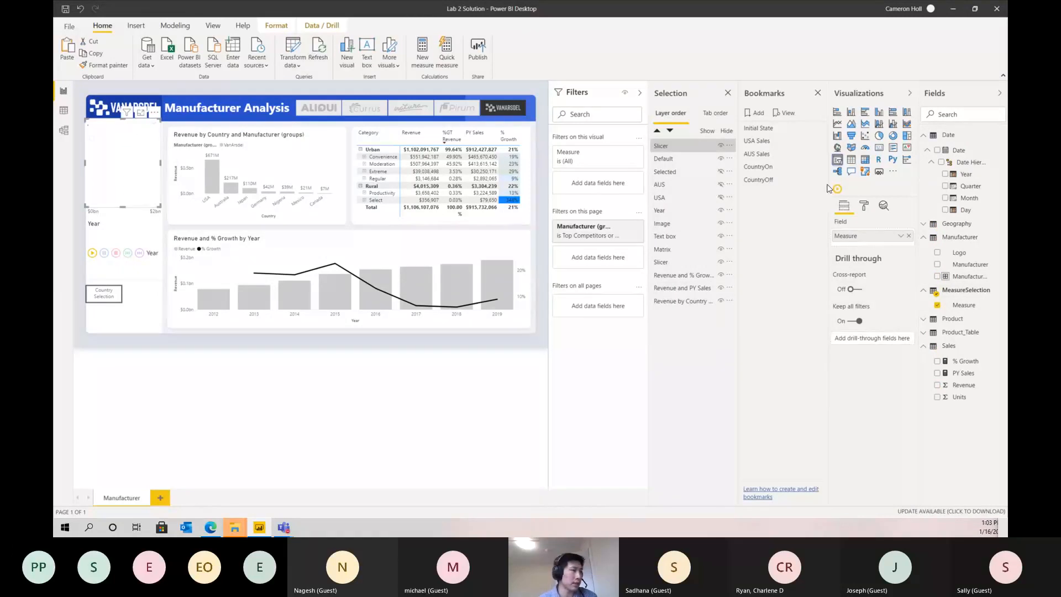
drag(101, 193, 108, 190)
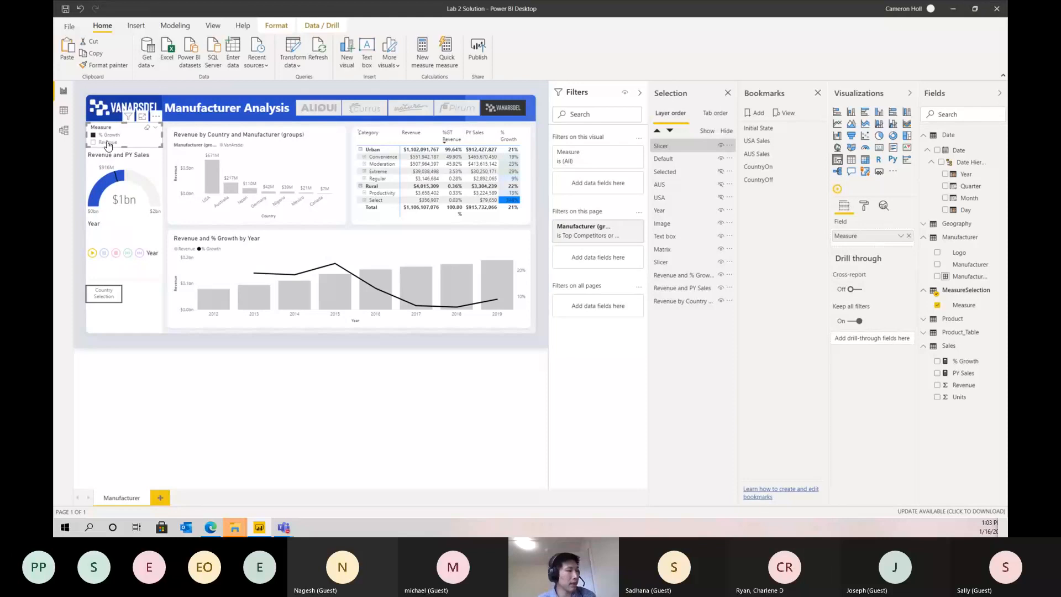
click(109, 141)
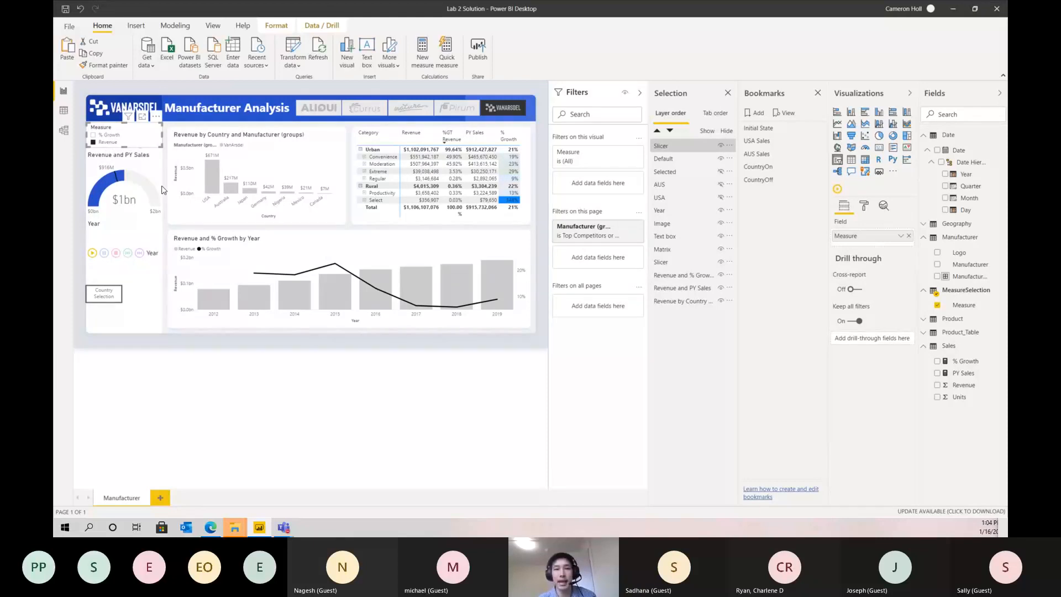
Examine in Model view how the MeasureSelection table relates to the other tables.
click(64, 130)
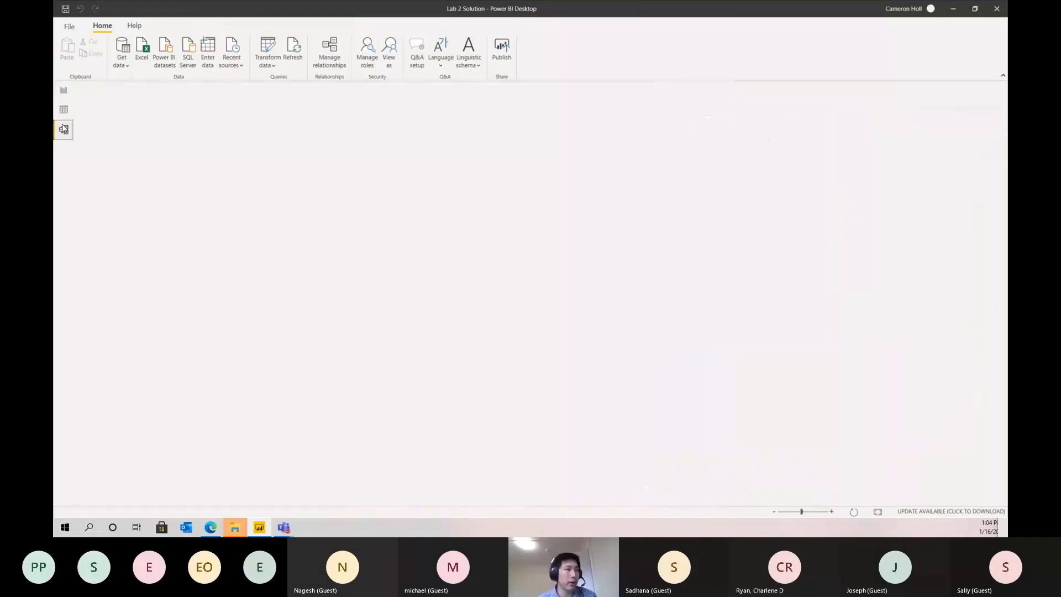
scroll(427, 301, right, 3)
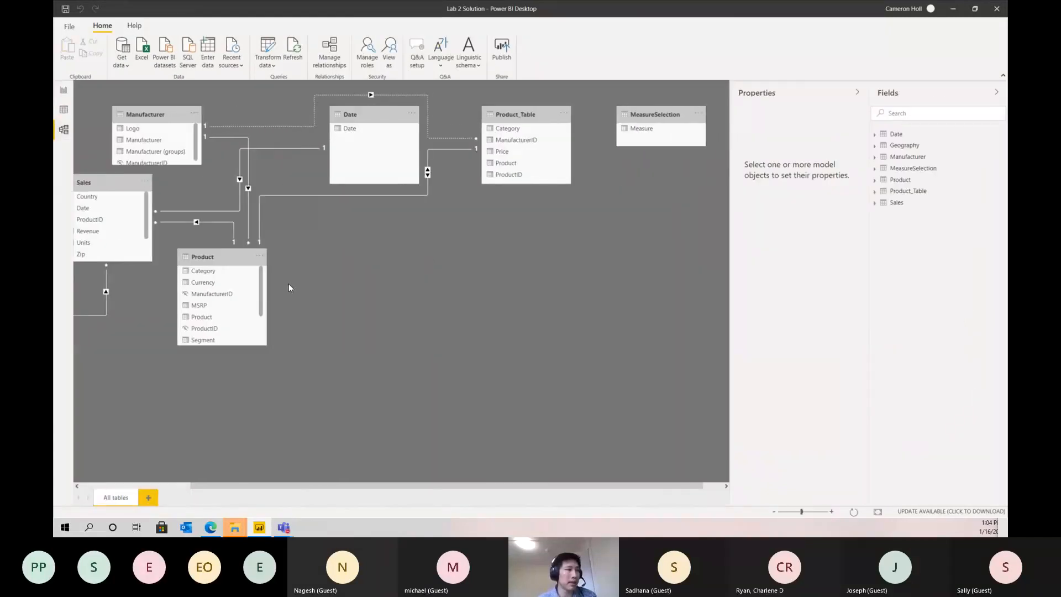
scroll(413, 280, left, 1)
scroll(412, 283, left, 2)
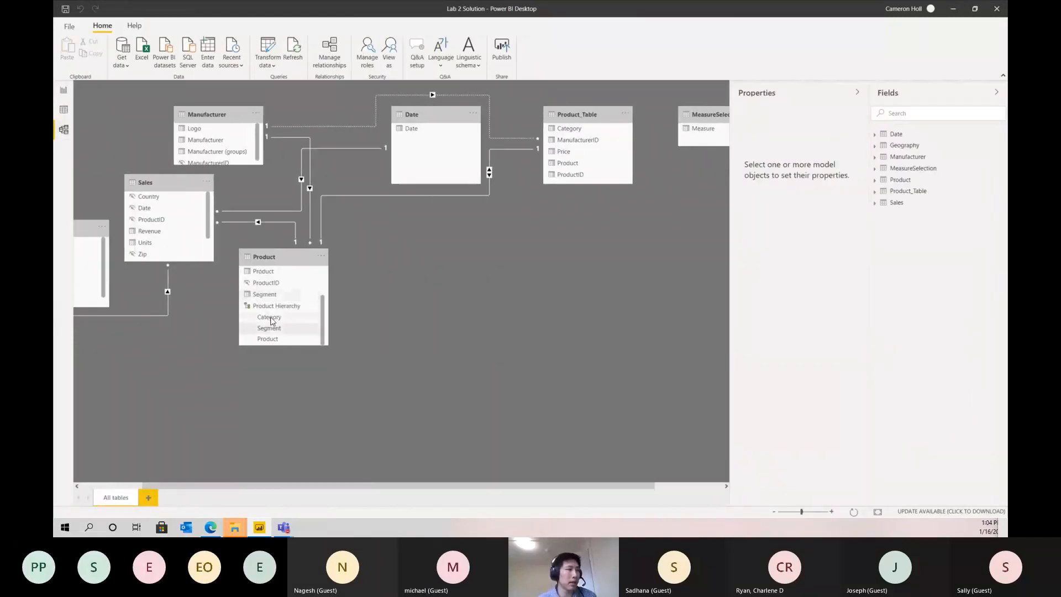
Move the MeasureSelection table beside the Product table in the model diagram and review the Sales table's remaining fields.
scroll(555, 283, right, 1)
drag(646, 114, 347, 293)
scroll(459, 240, left, 2)
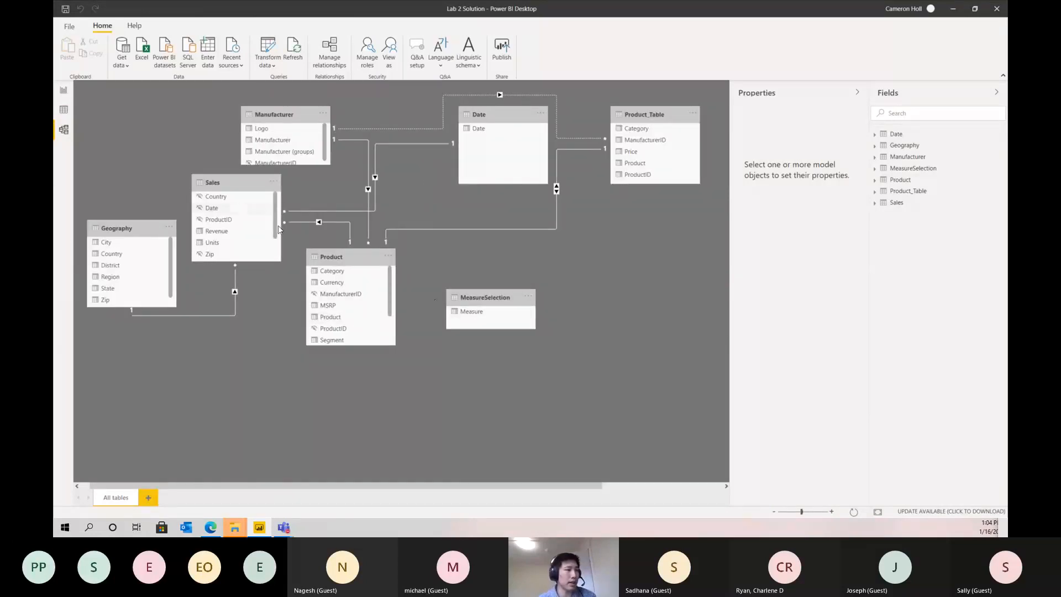
scroll(233, 215, down, 1)
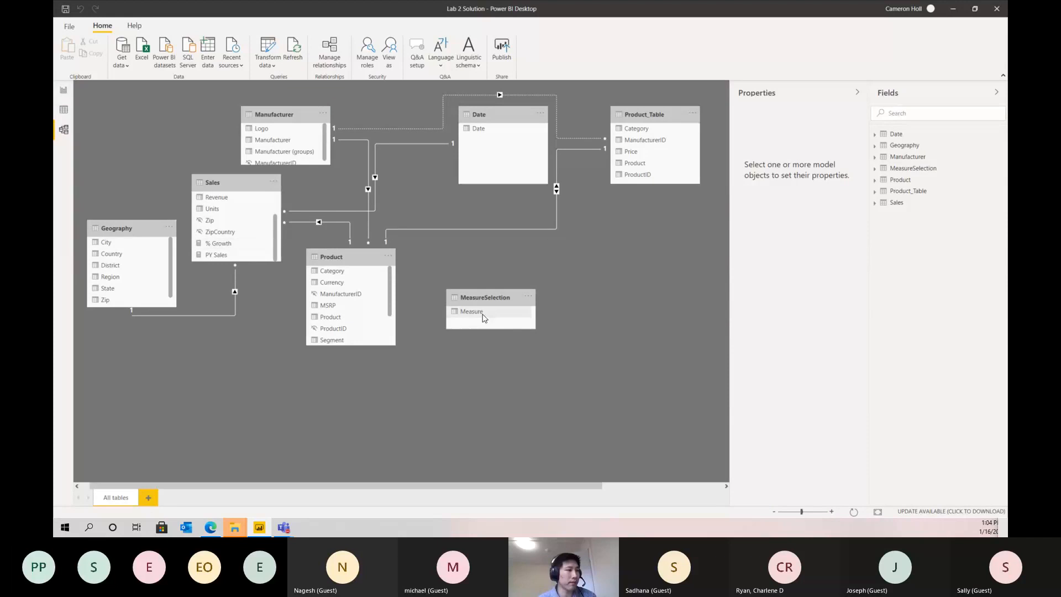
mouse_move(481, 312)
mouse_down()
mouse_move(253, 235)
mouse_move(237, 253)
mouse_move(246, 264)
mouse_move(440, 316)
mouse_move(485, 318)
mouse_up()
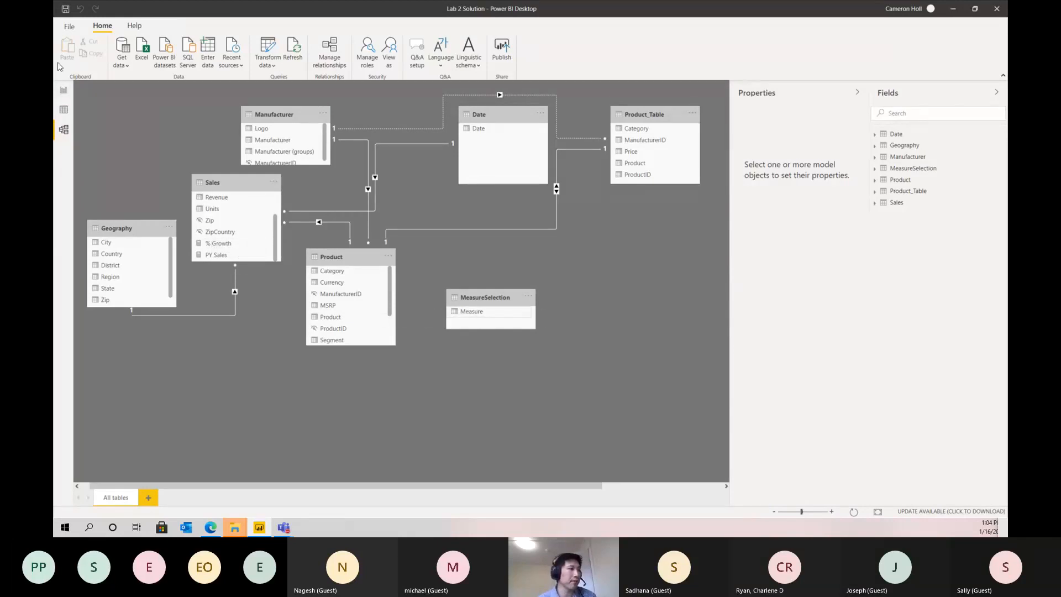
Return to the report page and begin a new measure named MeasureSwitch in the Sales table with a SWITCH function.
click(64, 94)
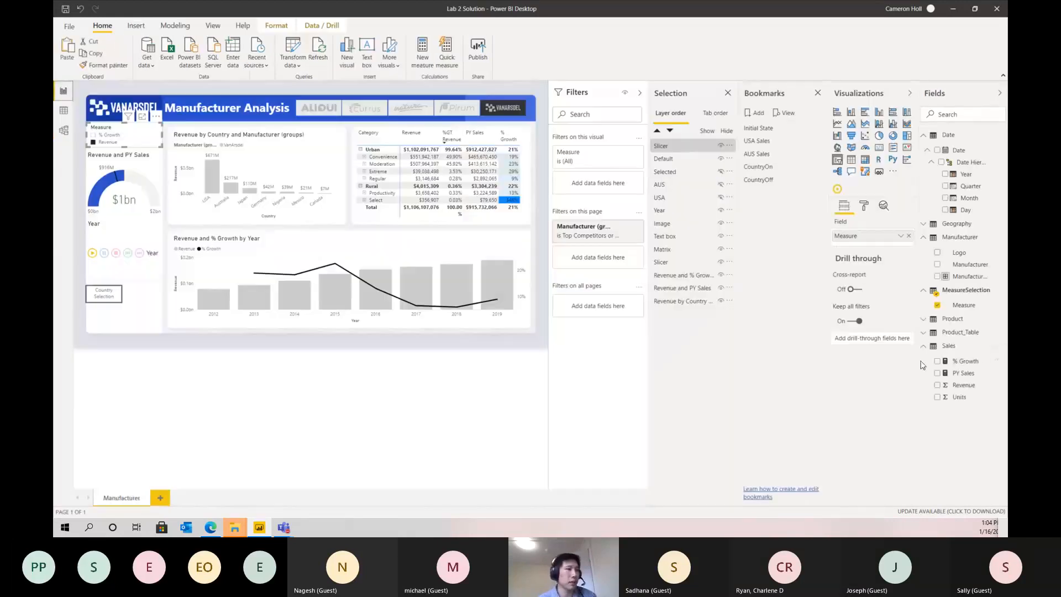
click(1003, 350)
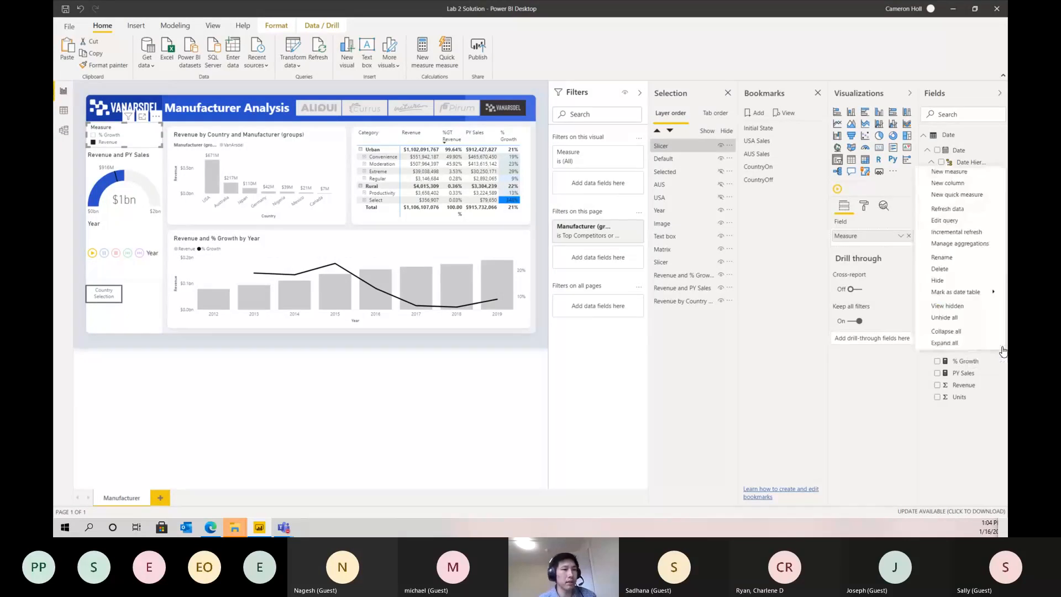
click(952, 173)
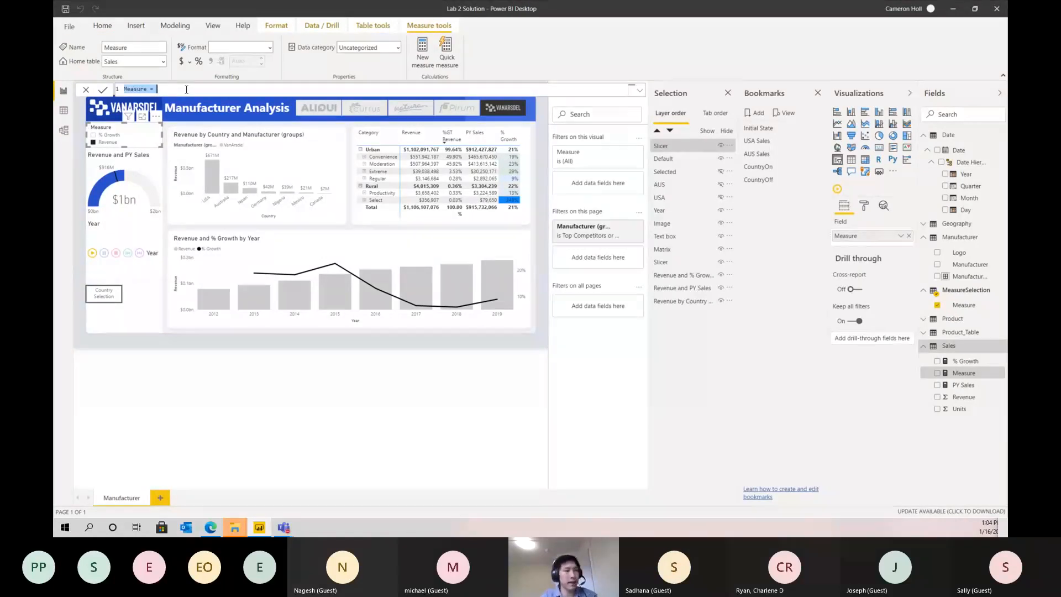
text(MeasureSwitch)
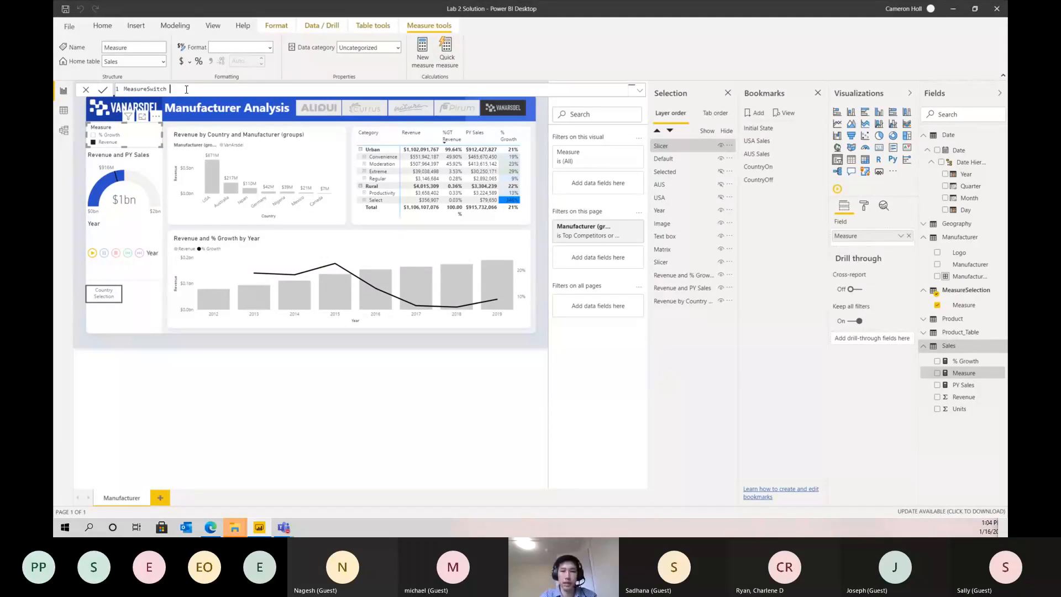
text( = switch)
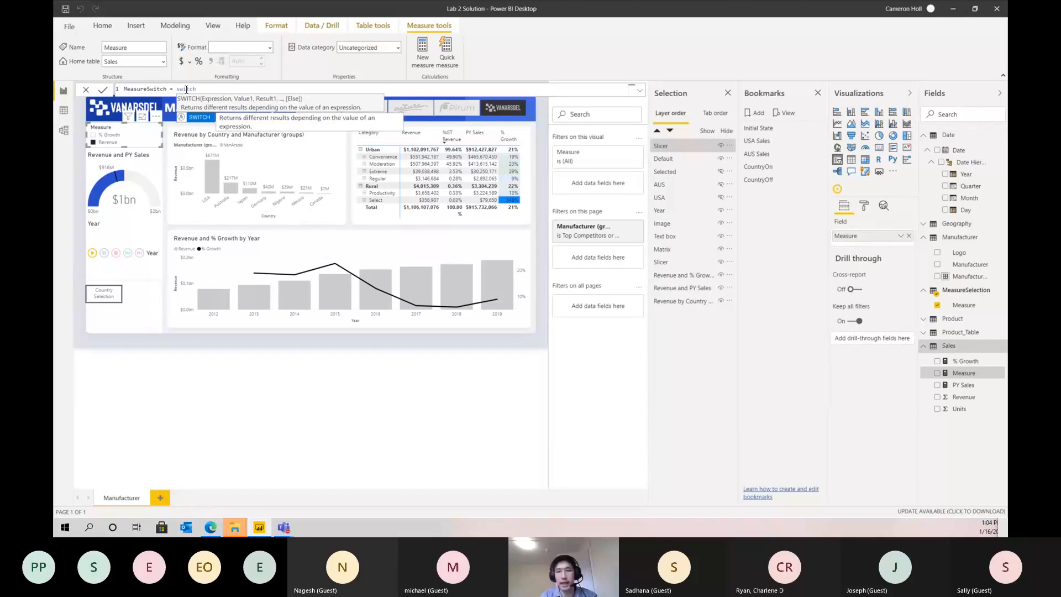
text(()
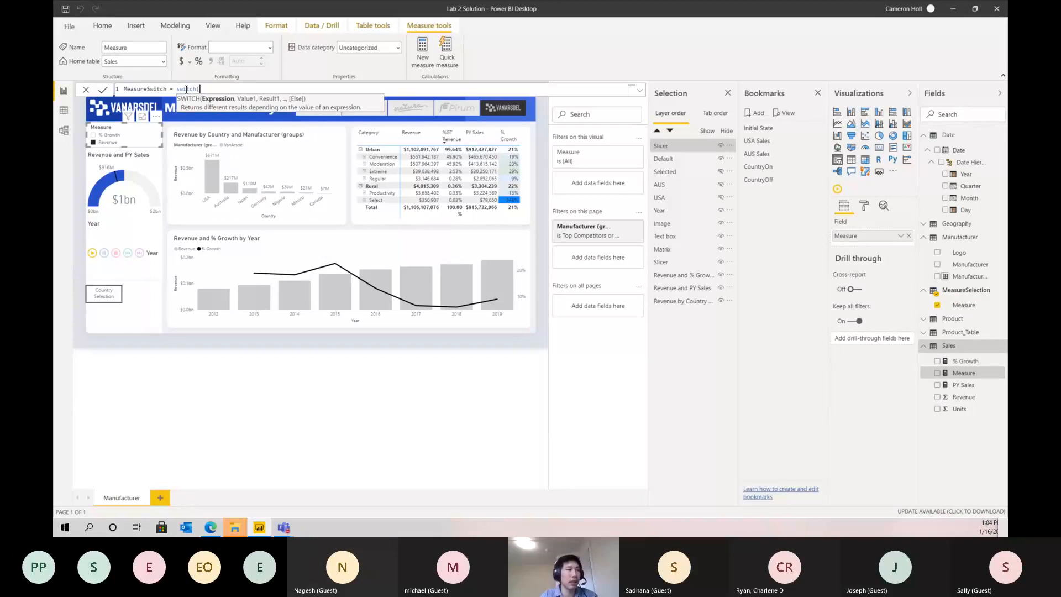
Enter FIRSTNONBLANK(MeasureSelection[Measure], MeasureSelection[Measure] as the expression that the SWITCH function evaluates.
text(first)
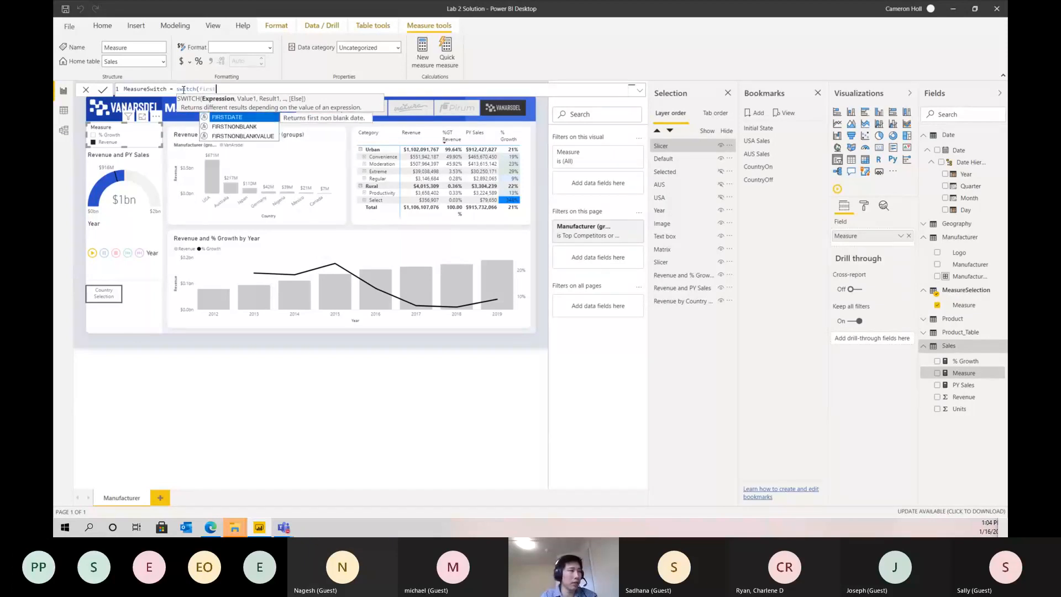
key(Down)
key(Tab)
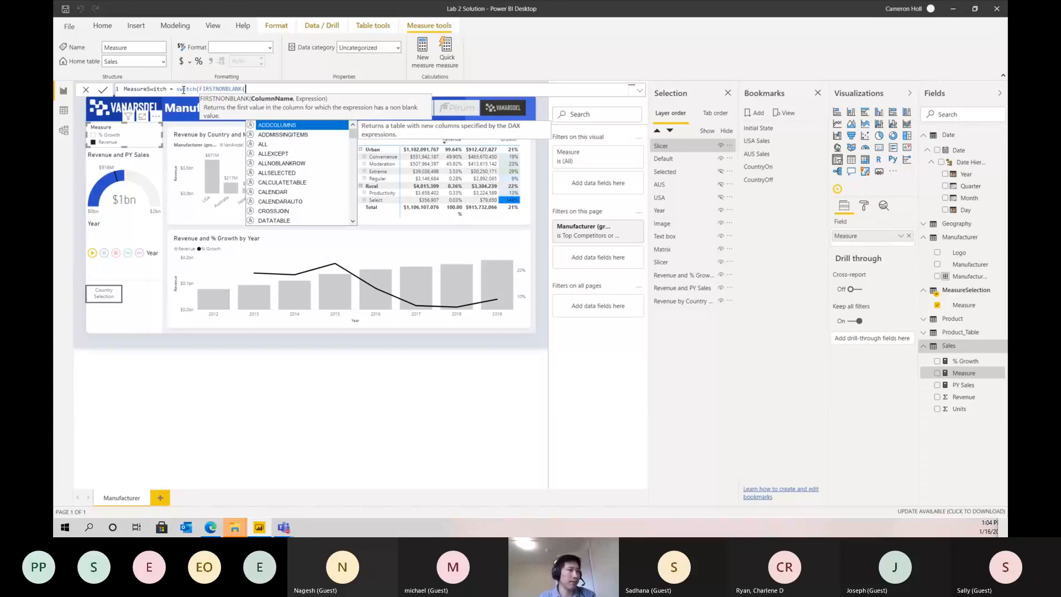
text(measure)
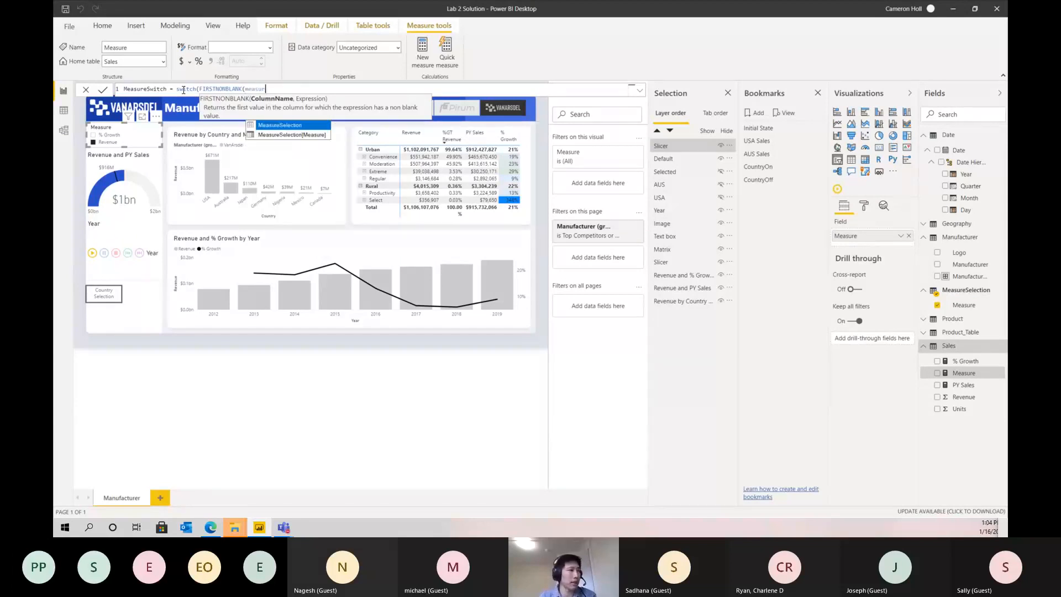
key(Down)
key(Tab)
text(,)
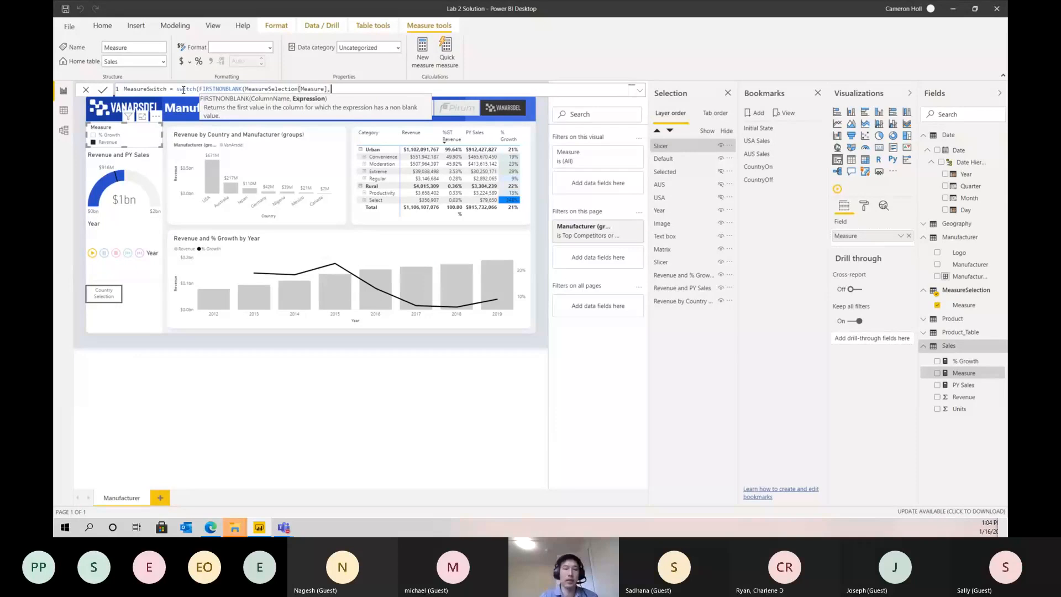
text(measure)
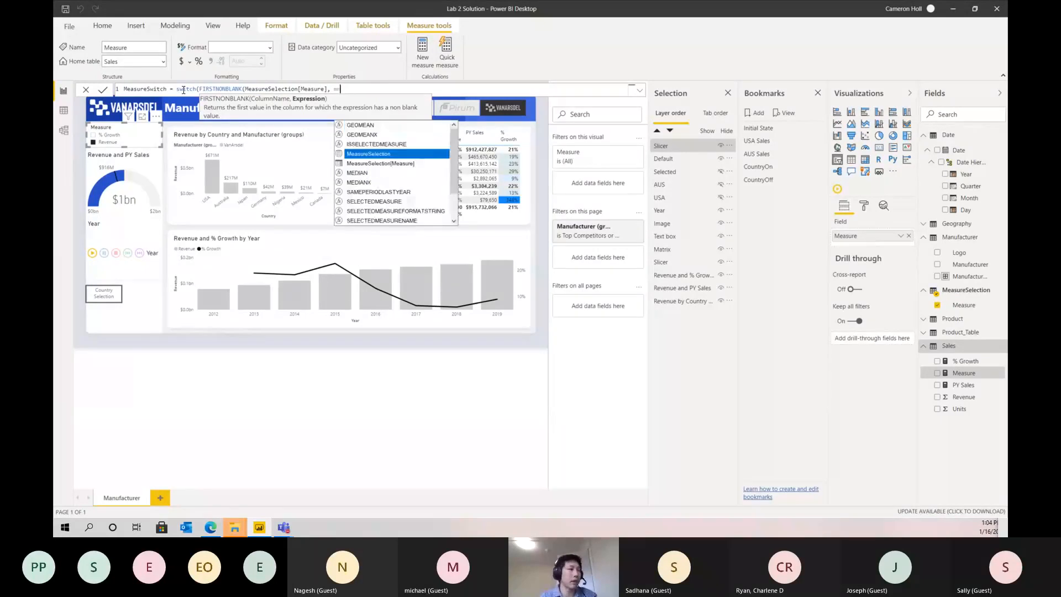
key(Down)
key(Tab)
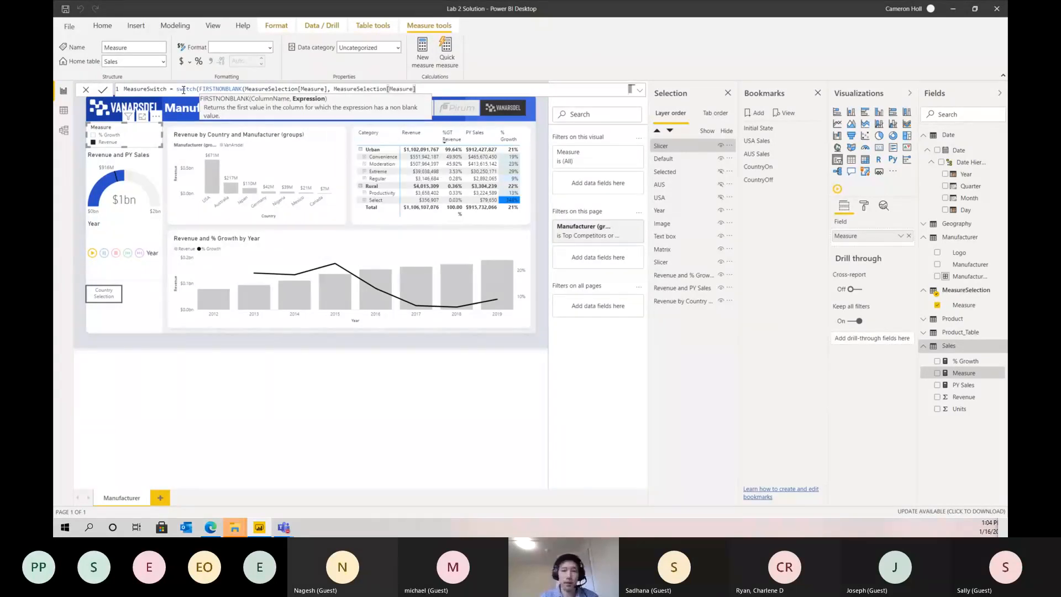
Close the FIRSTNONBLANK expression and add the value "% Growth" with the [% Growth] measure as its result.
text(), "% G)
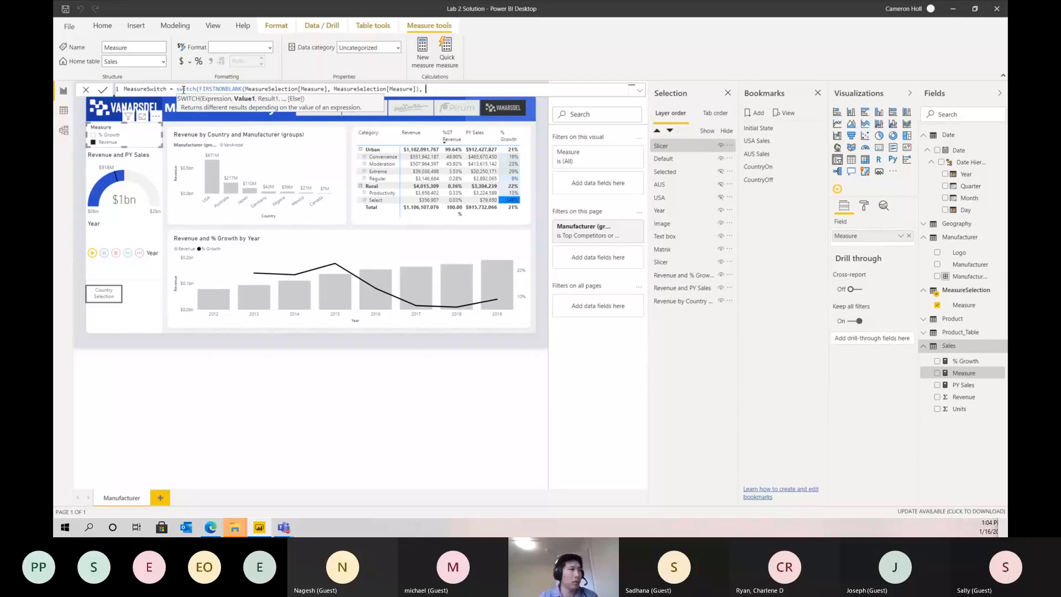
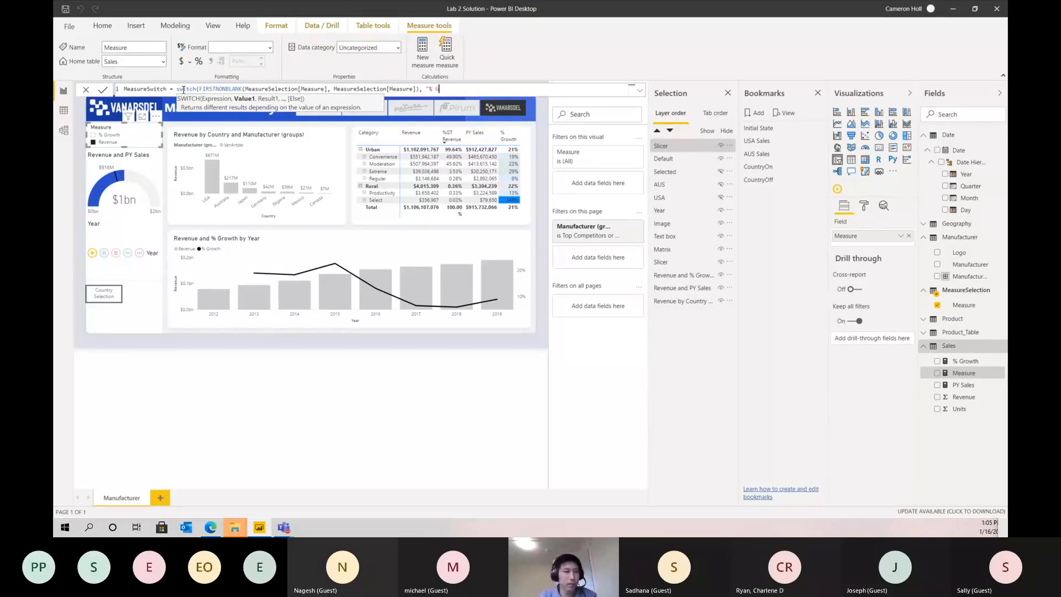
text(rowth", )
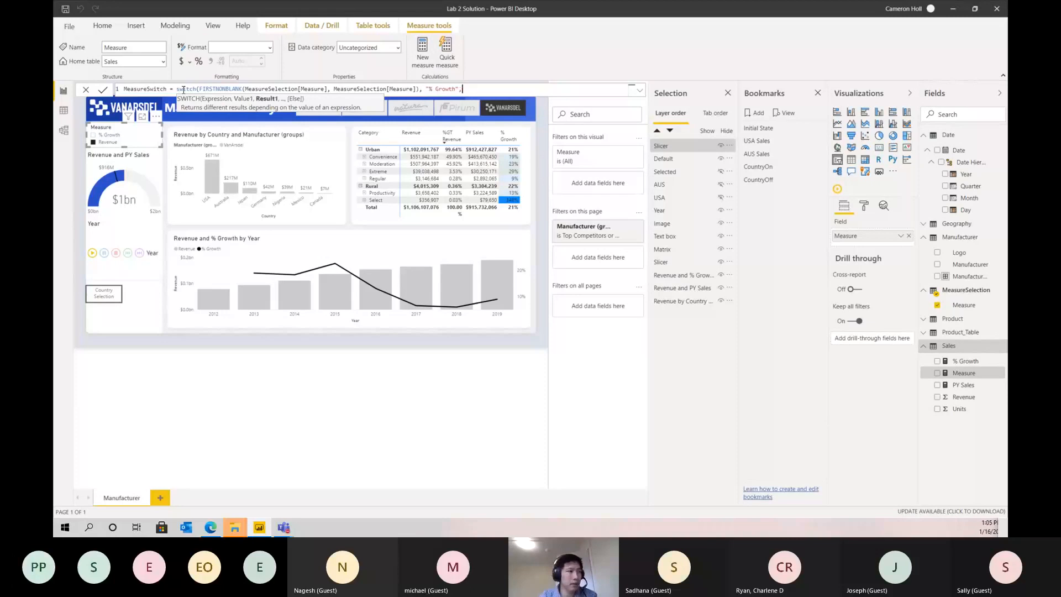
text([%)
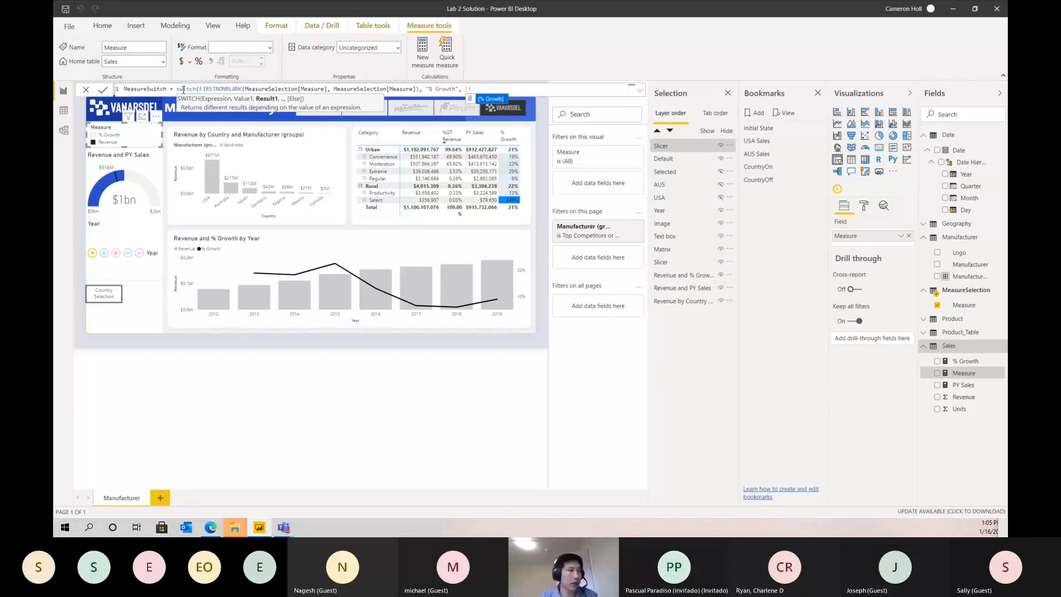
key(Tab)
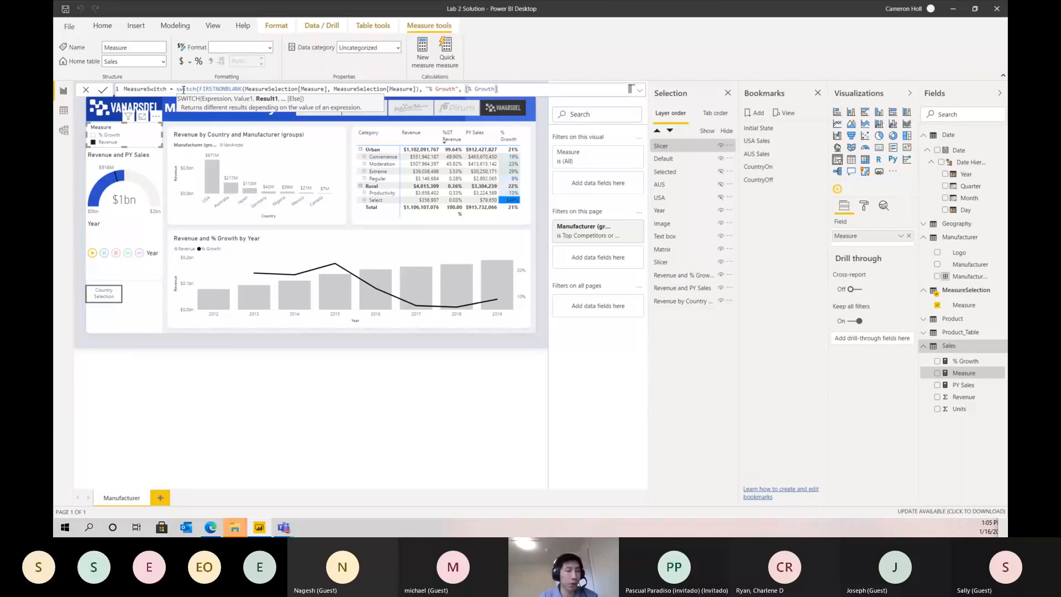
Add the value "Revenue" to the SWITCH formula with sum(Sales[Revenue]) as its result.
text(, "Rev)
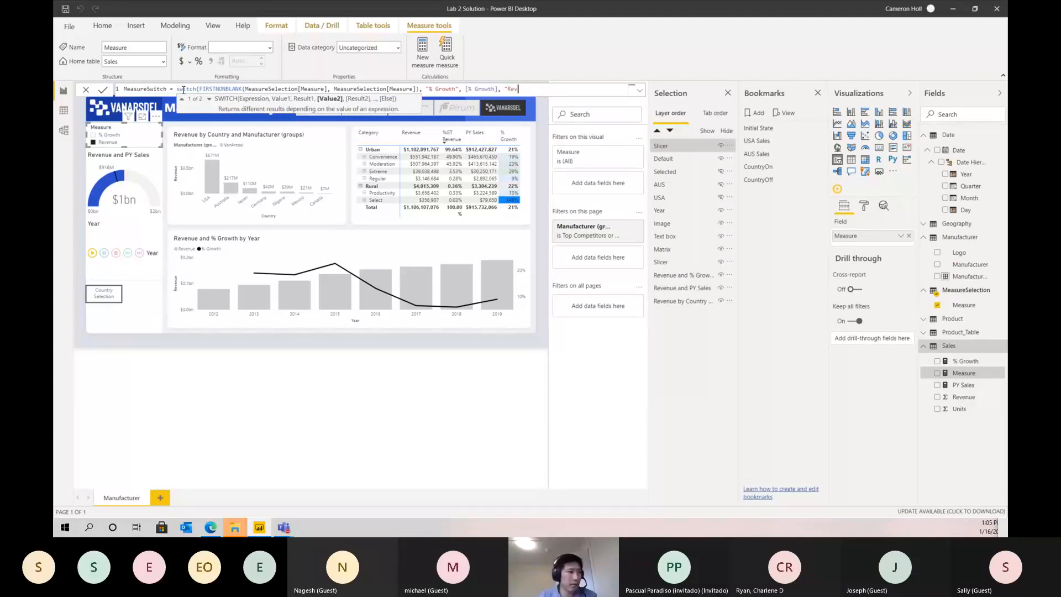
text(enue", )
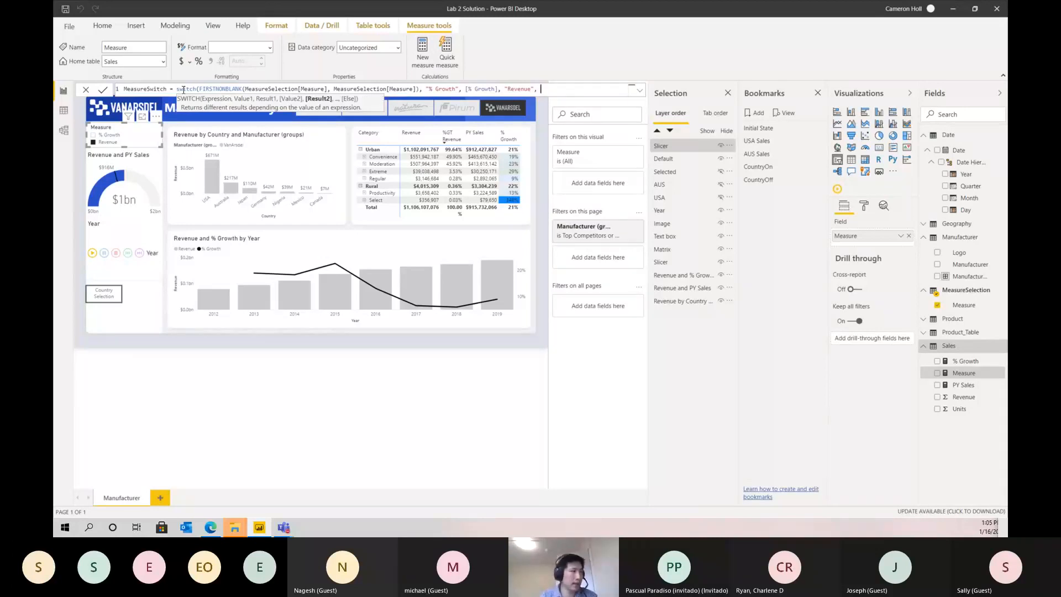
text([)
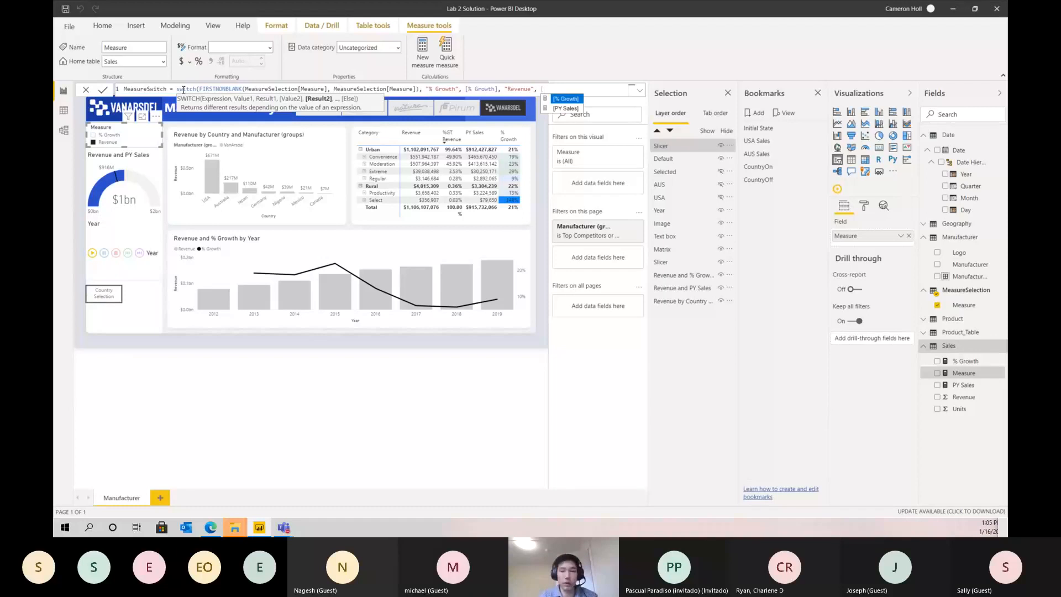
key(Down)
key(BackSpace)
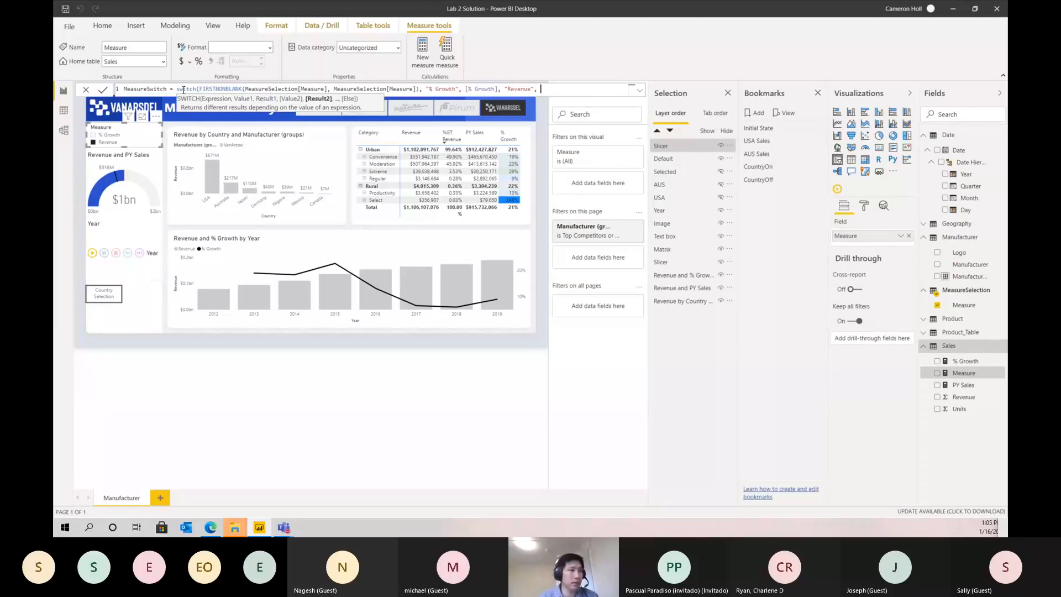
text(r)
key(BackSpace)
text(sum)
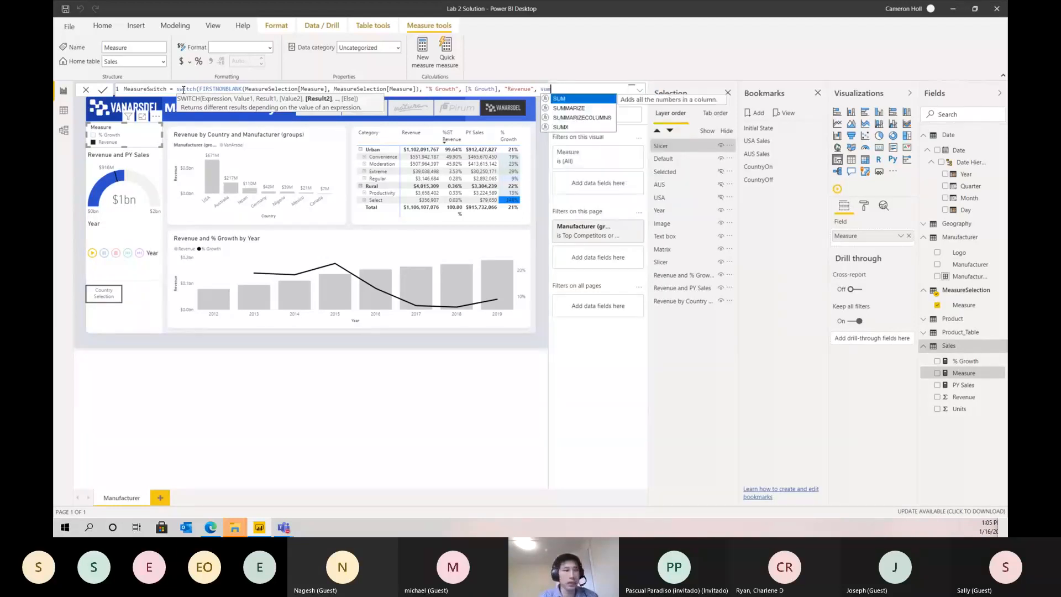
text((Sales[Revenue]))
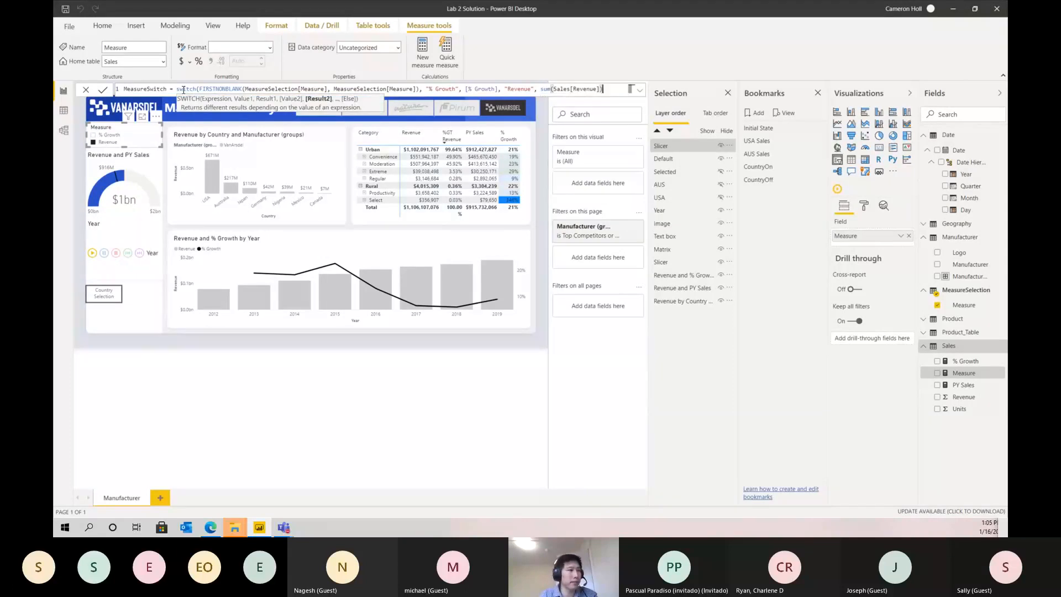
Finish the SWITCH formula with blank() as the fallback result and commit the MeasureSwitch measure.
text(, )
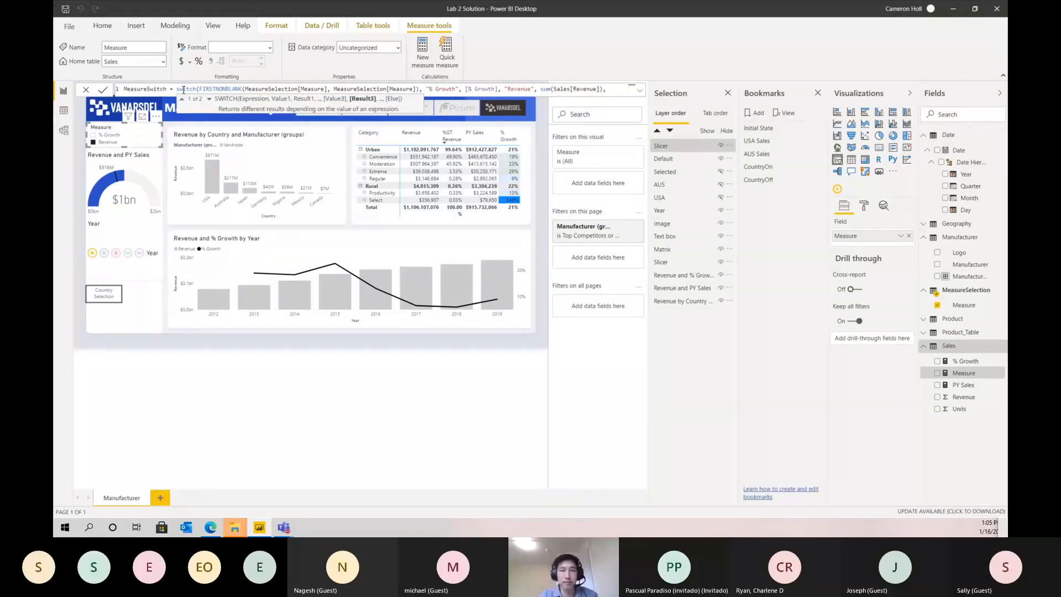
text(blank)
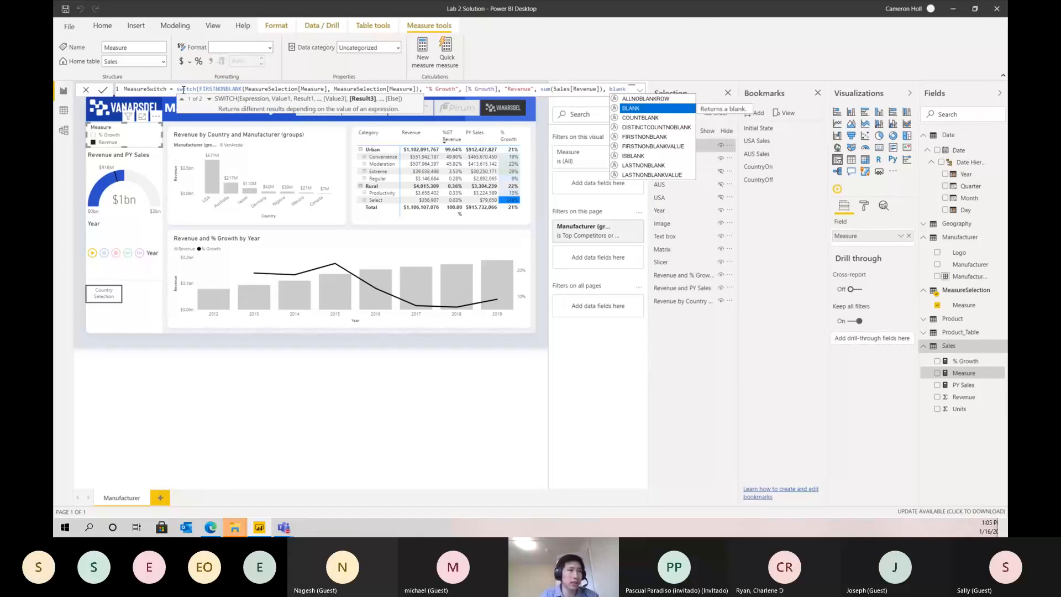
text(()))
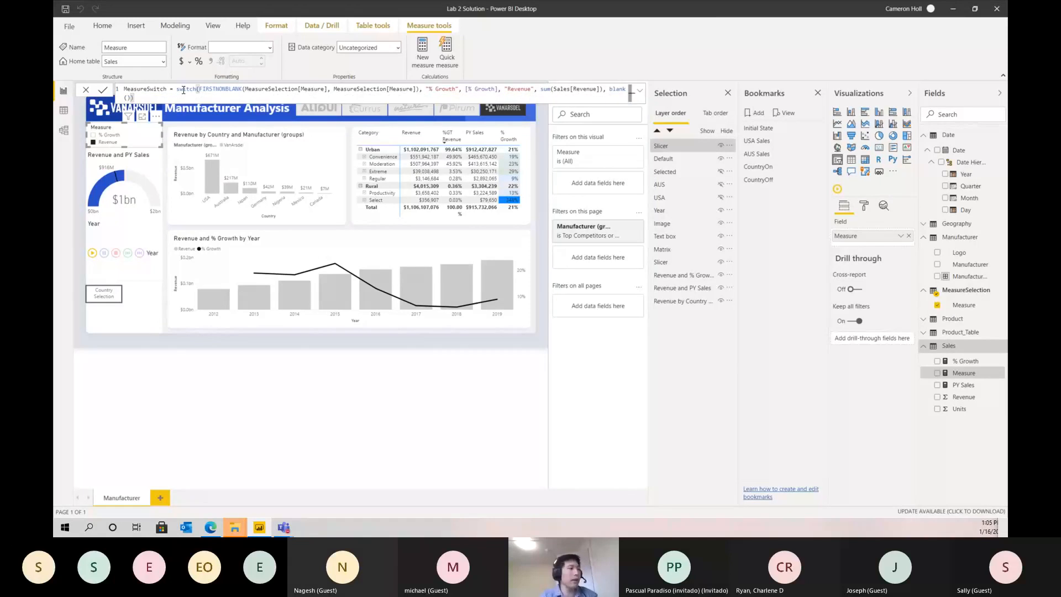
key(Return)
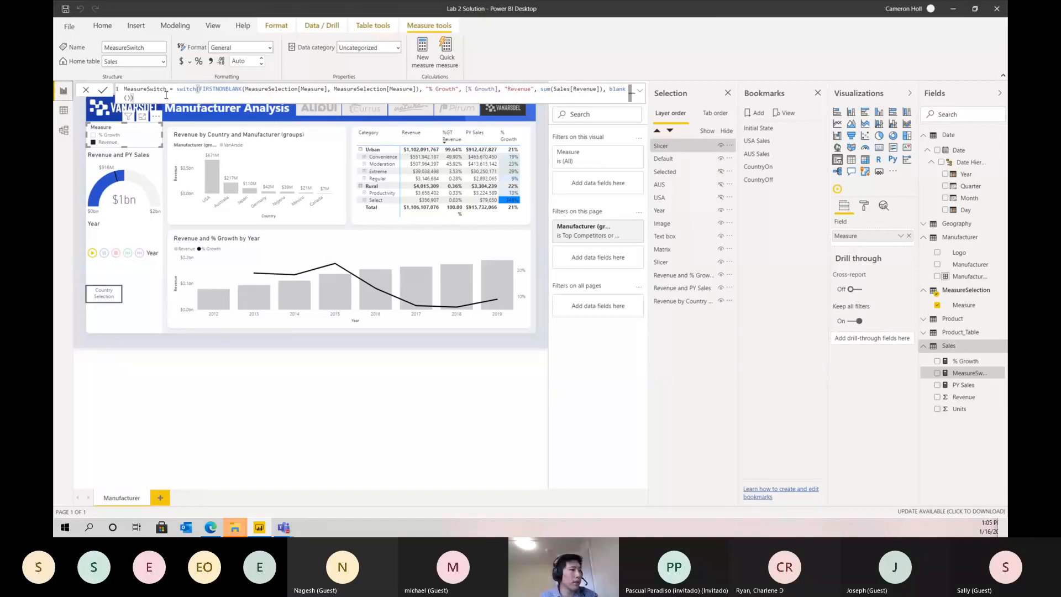
Close the Selection and Bookmarks panes and review the % Growth and Revenue arguments of the MeasureSwitch formula.
click(727, 93)
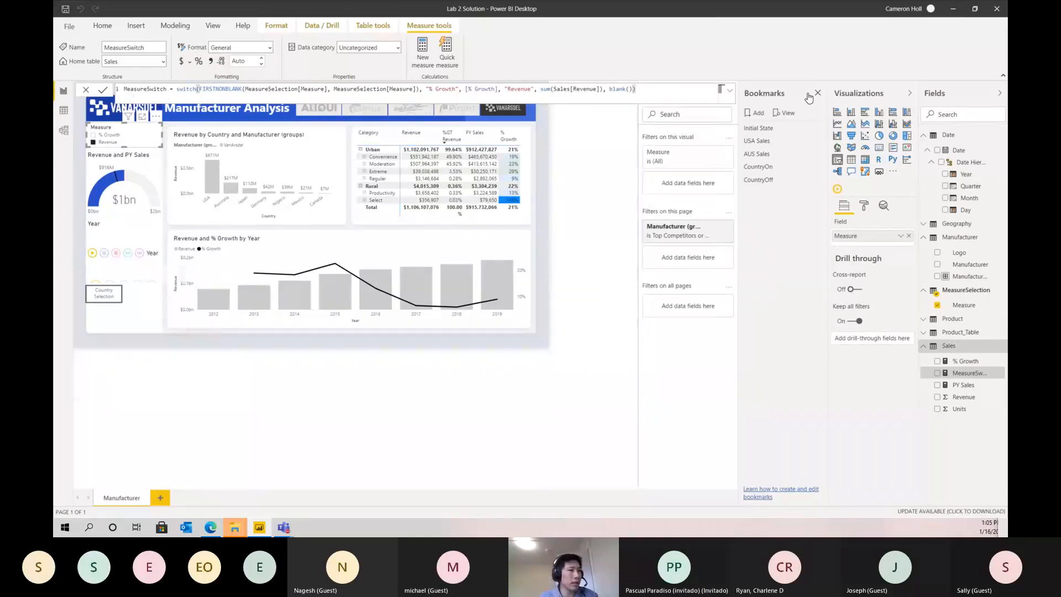
click(817, 92)
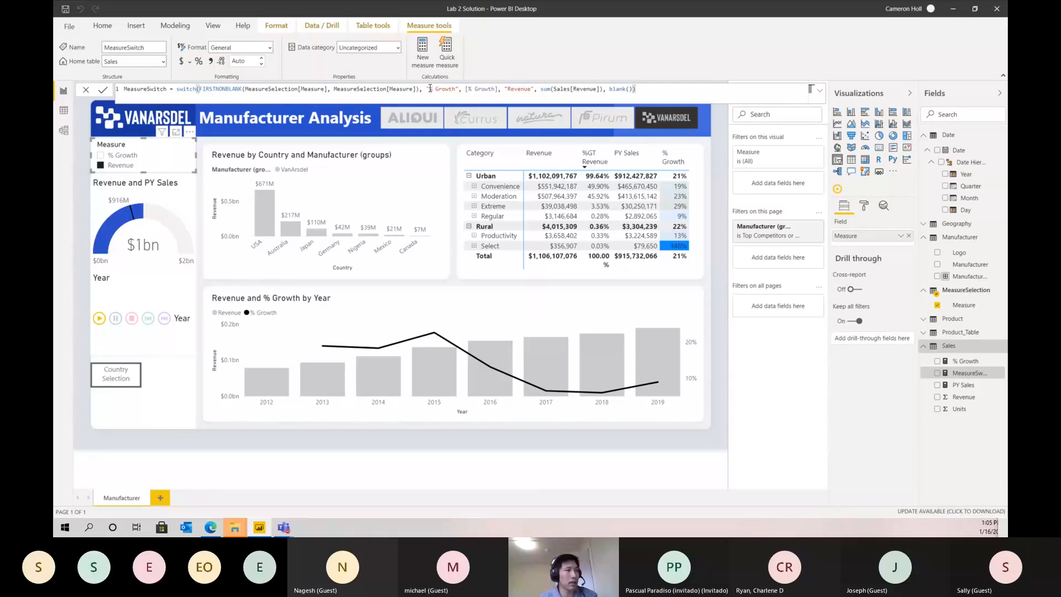
drag(425, 88, 458, 89)
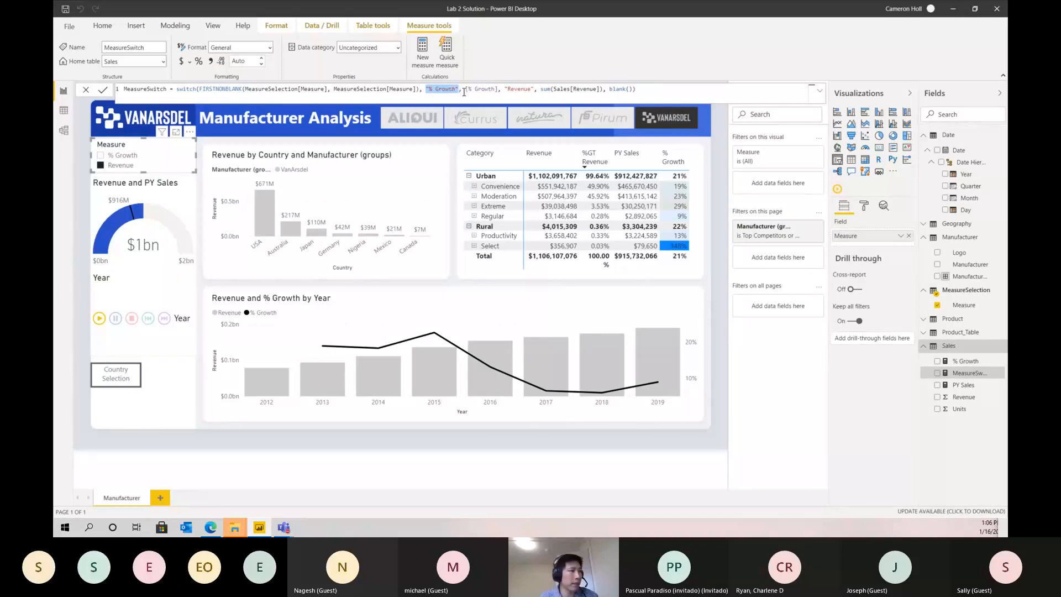
drag(465, 89, 499, 90)
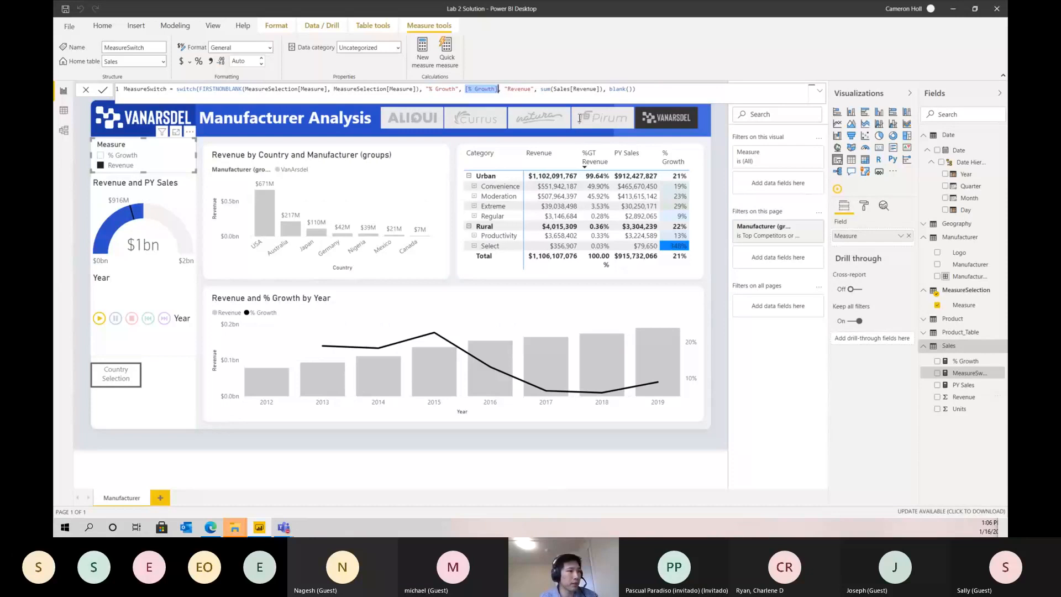
click(505, 89)
drag(504, 88, 535, 89)
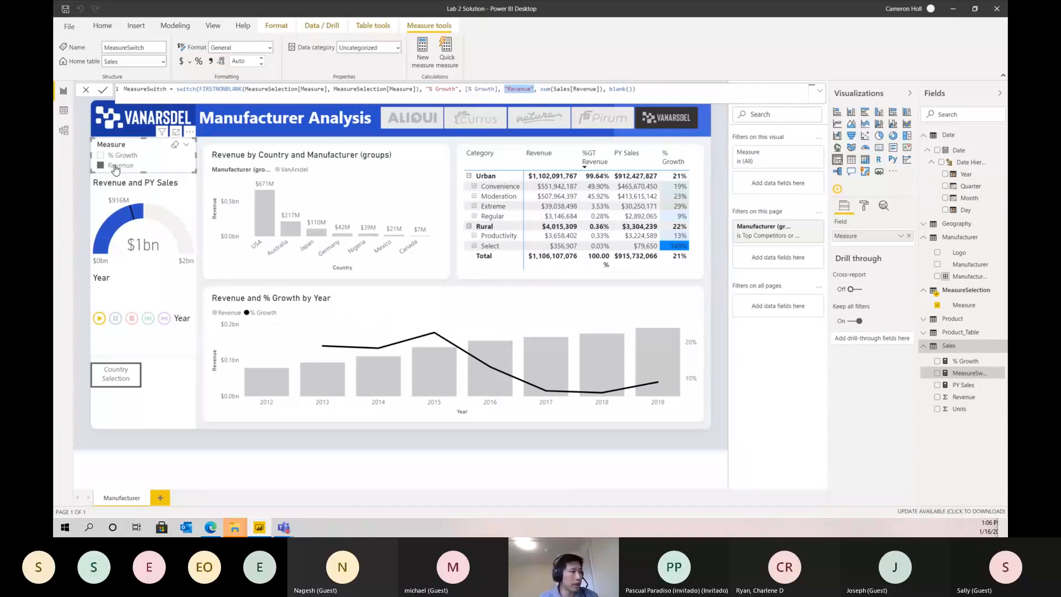
Review the sum(Sales[Revenue]) result and the blank() fallback in the MeasureSwitch formula.
drag(541, 88, 604, 89)
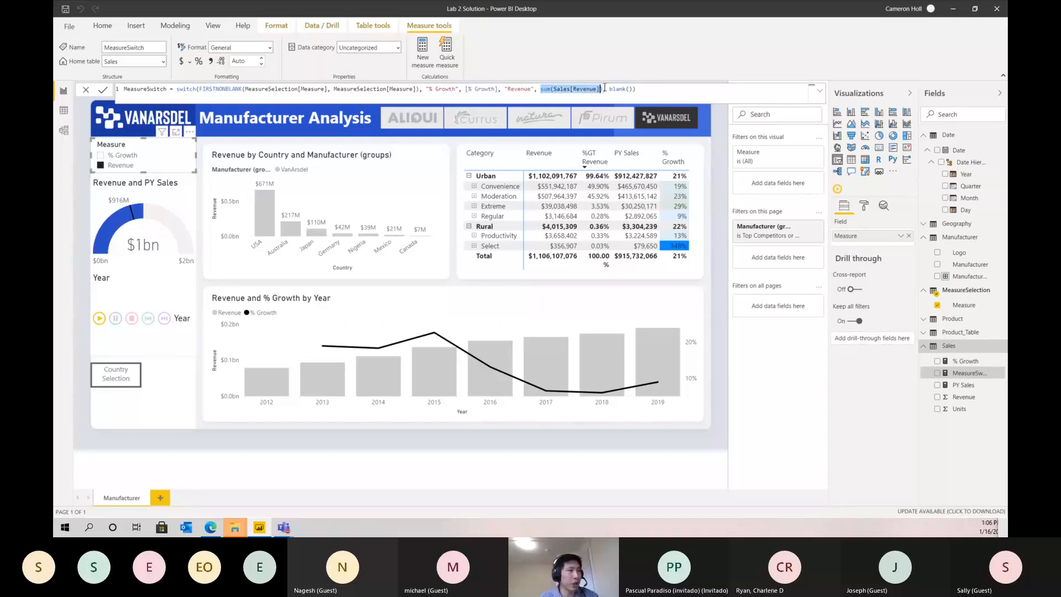
click(639, 91)
drag(606, 88, 632, 90)
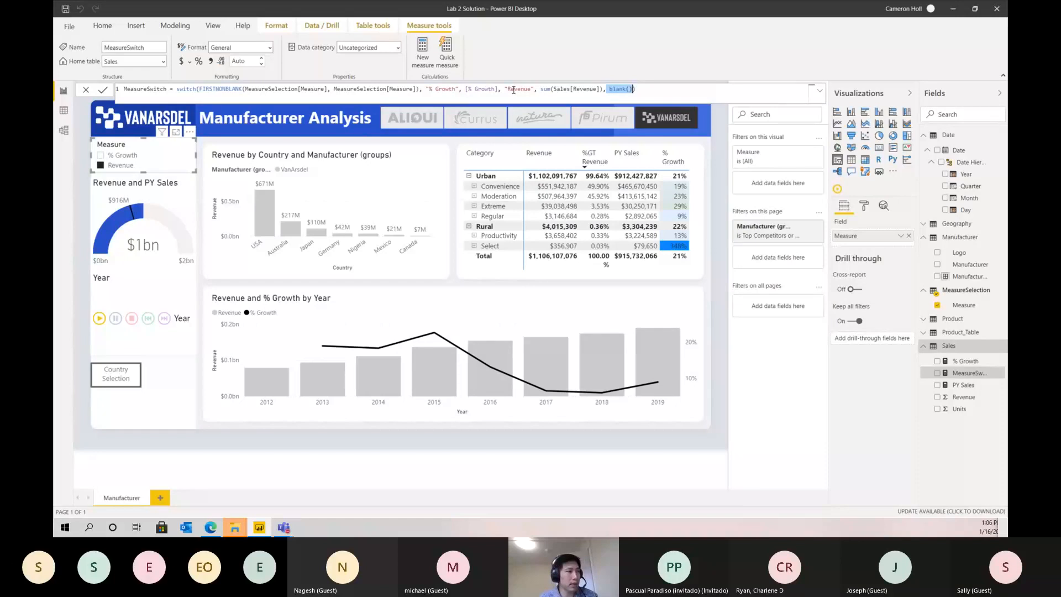
click(641, 89)
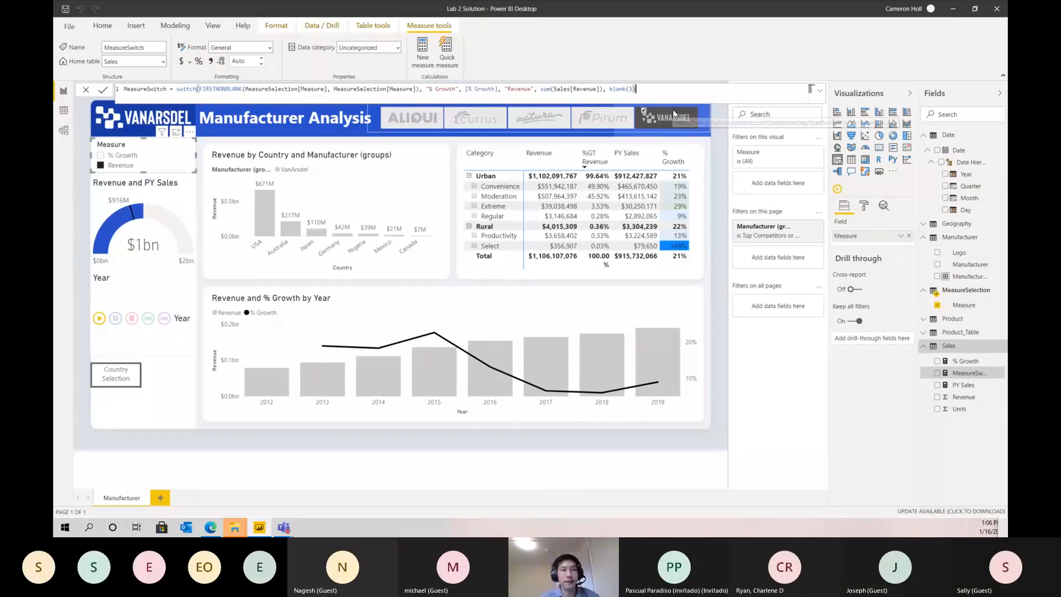
Replace Revenue with the MeasureSwitch measure as the country chart's value and set the Measure slicer to % Growth.
click(330, 160)
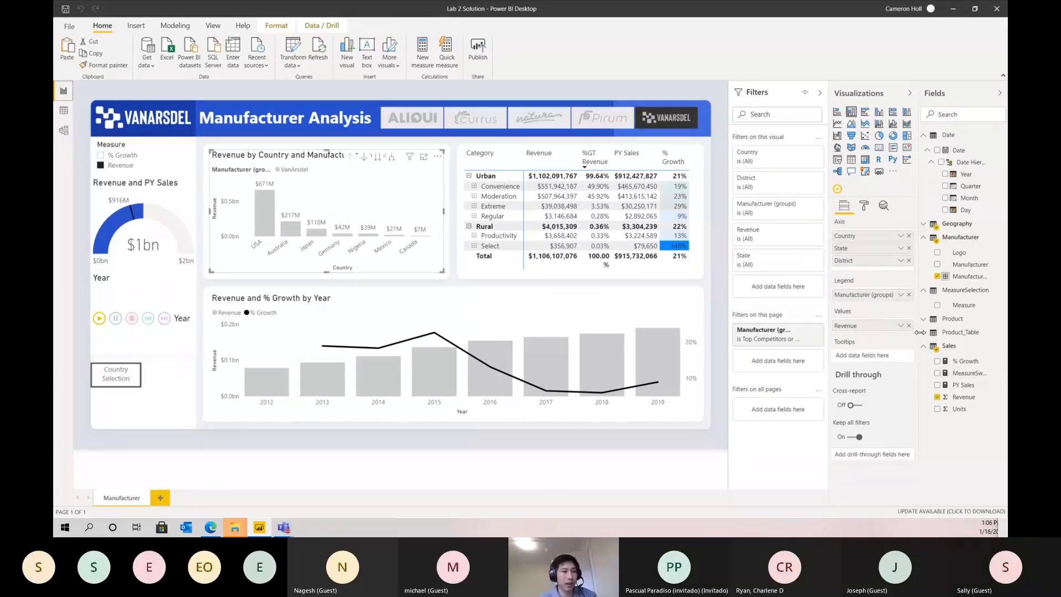
drag(958, 377, 868, 326)
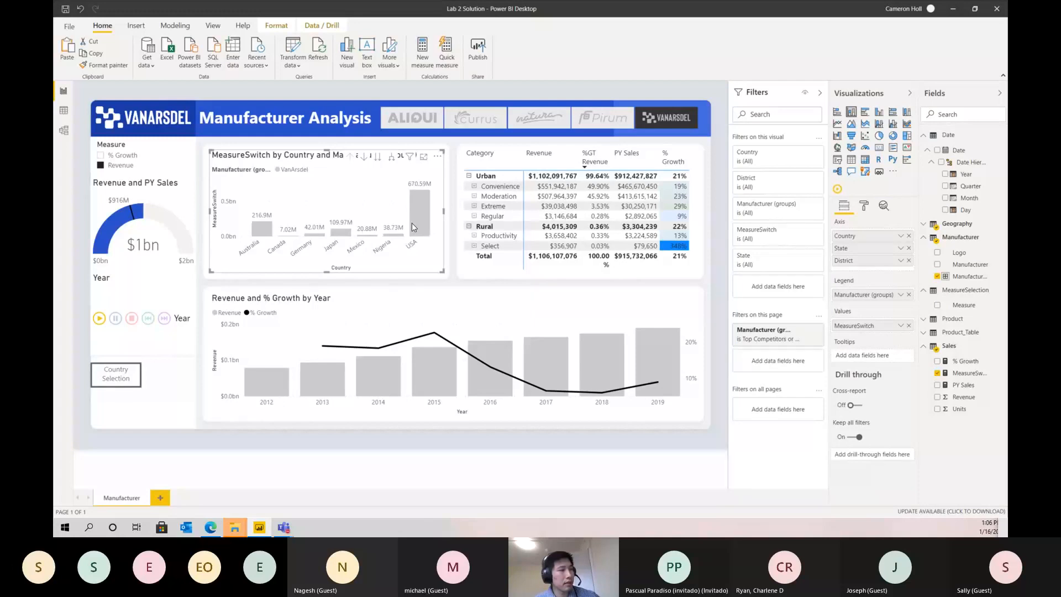
mouse_move(412, 224)
click(125, 159)
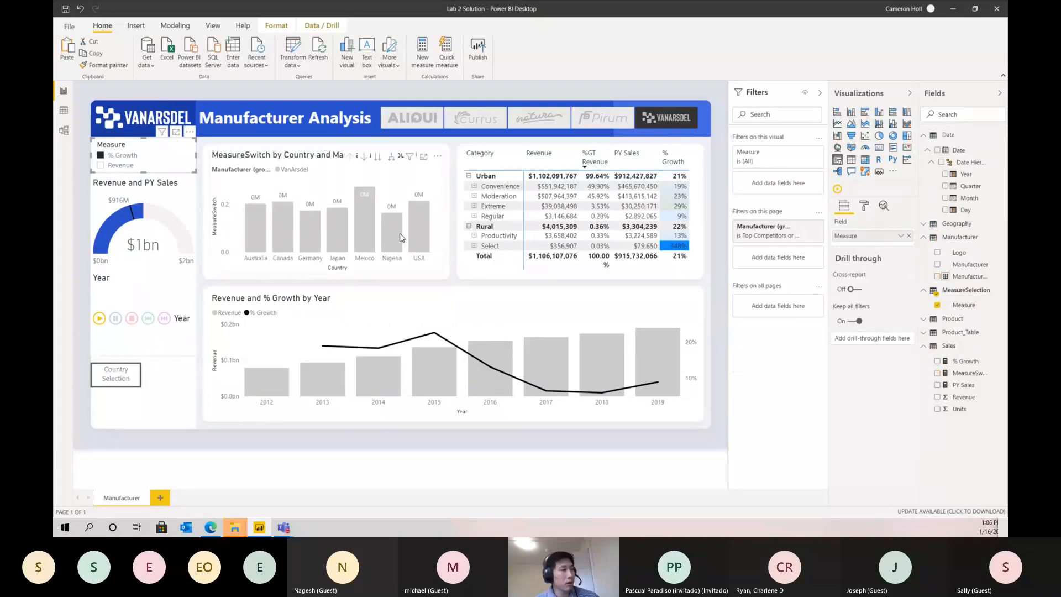
click(867, 207)
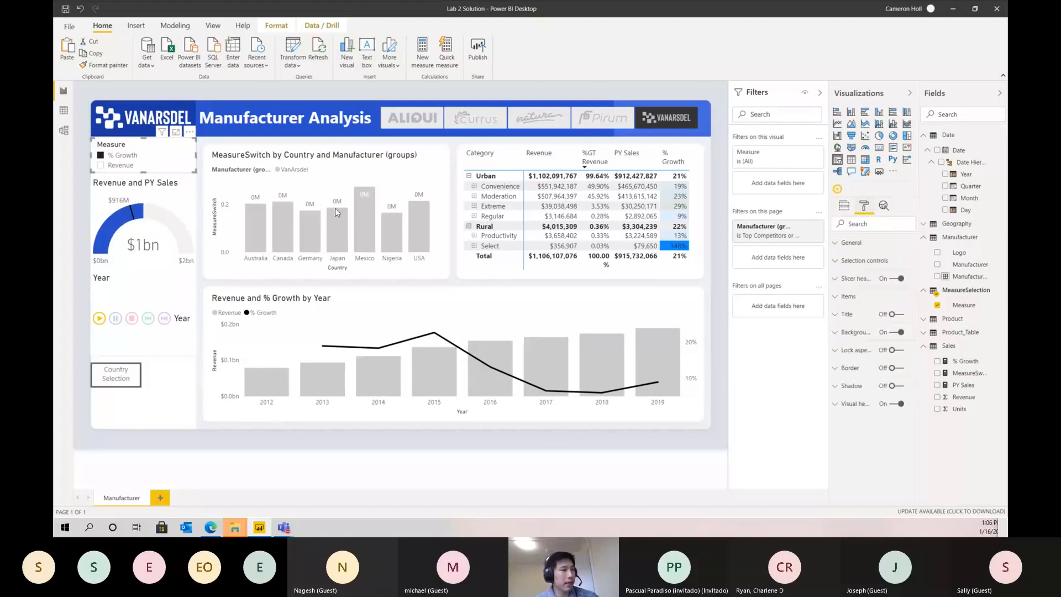
click(850, 244)
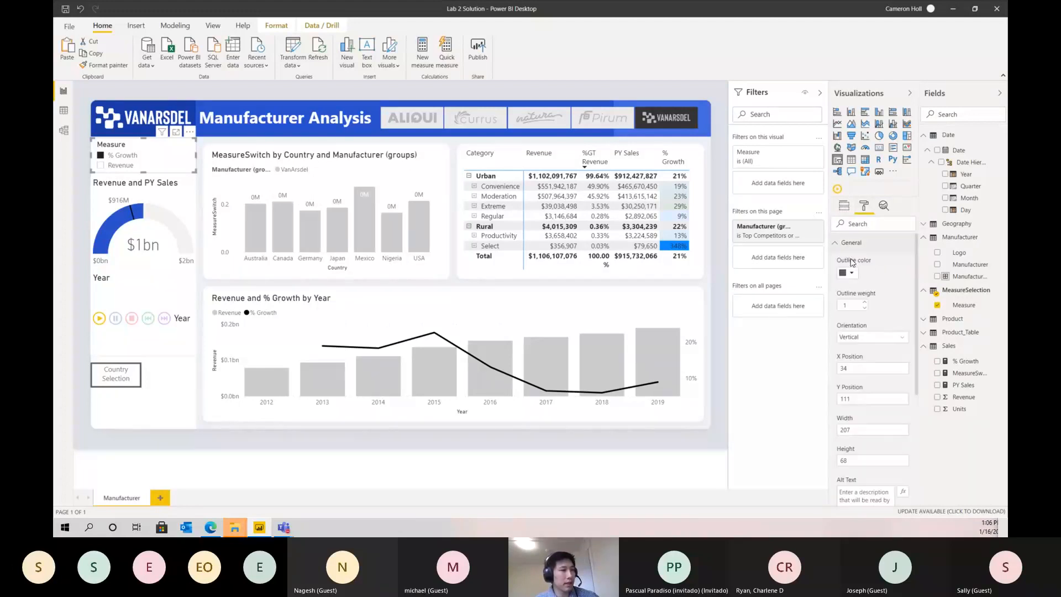
click(846, 243)
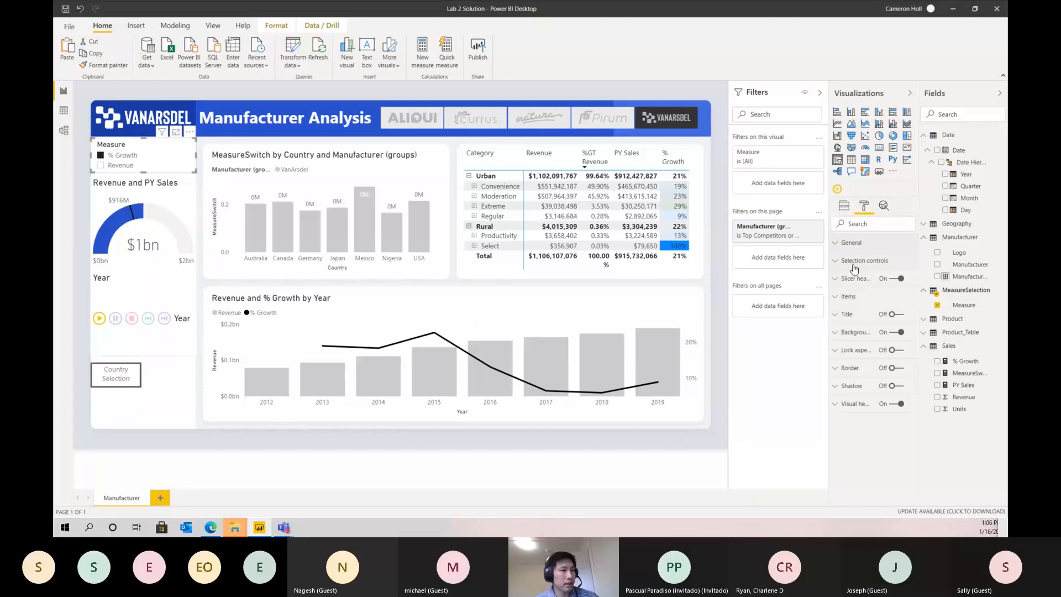
click(861, 298)
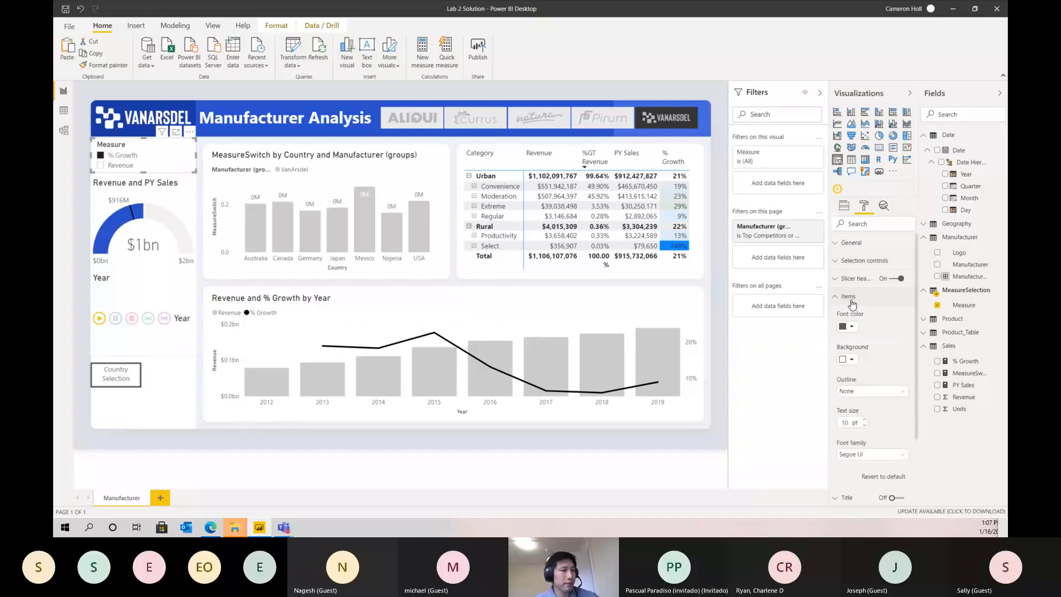
click(851, 301)
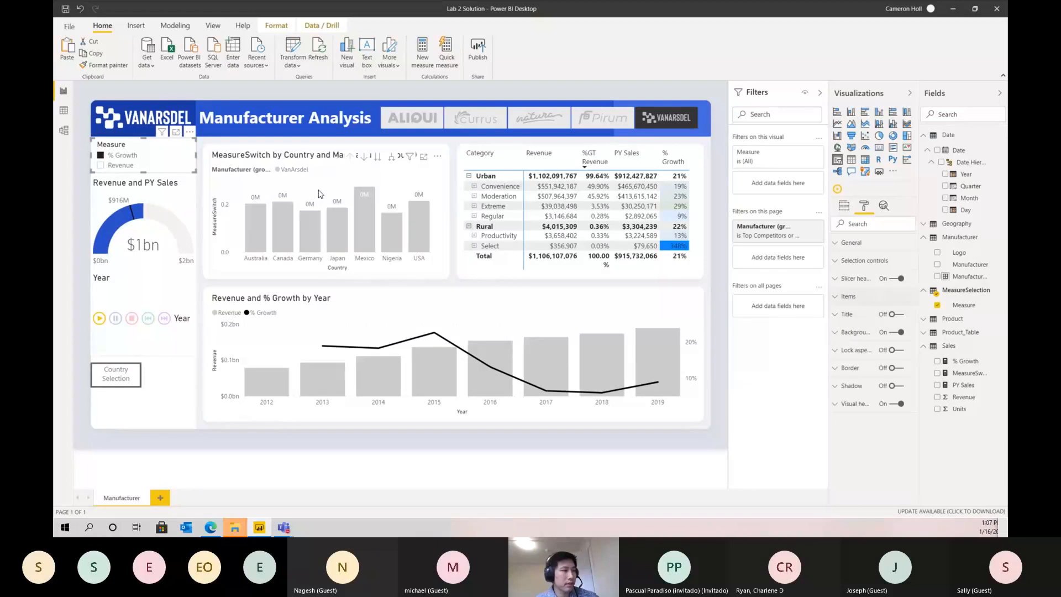
Set the country chart's data label display units to Auto and test the Measure slicer with Revenue and % Growth.
click(319, 194)
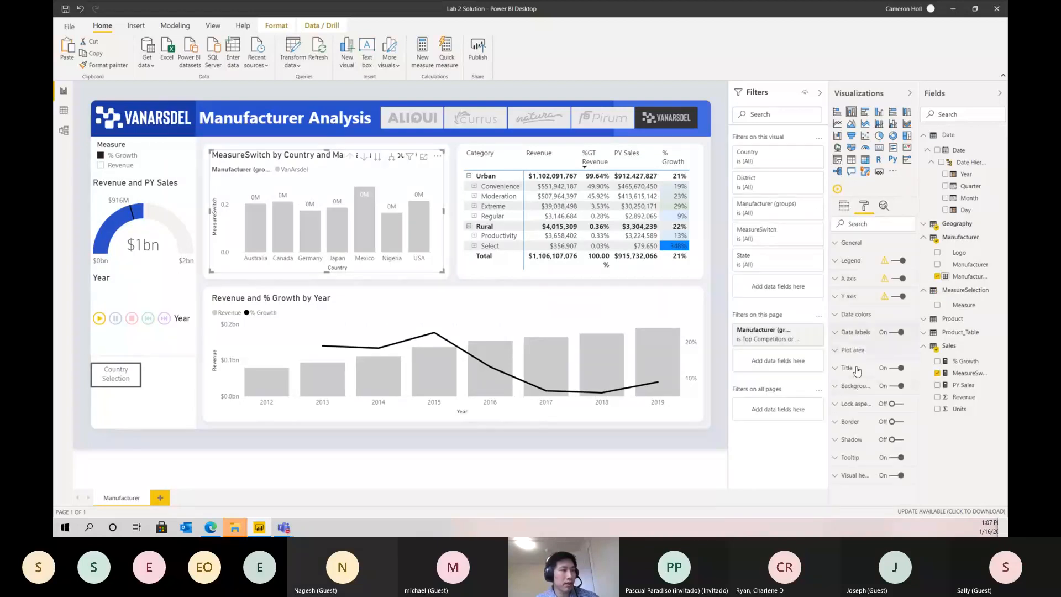
click(859, 334)
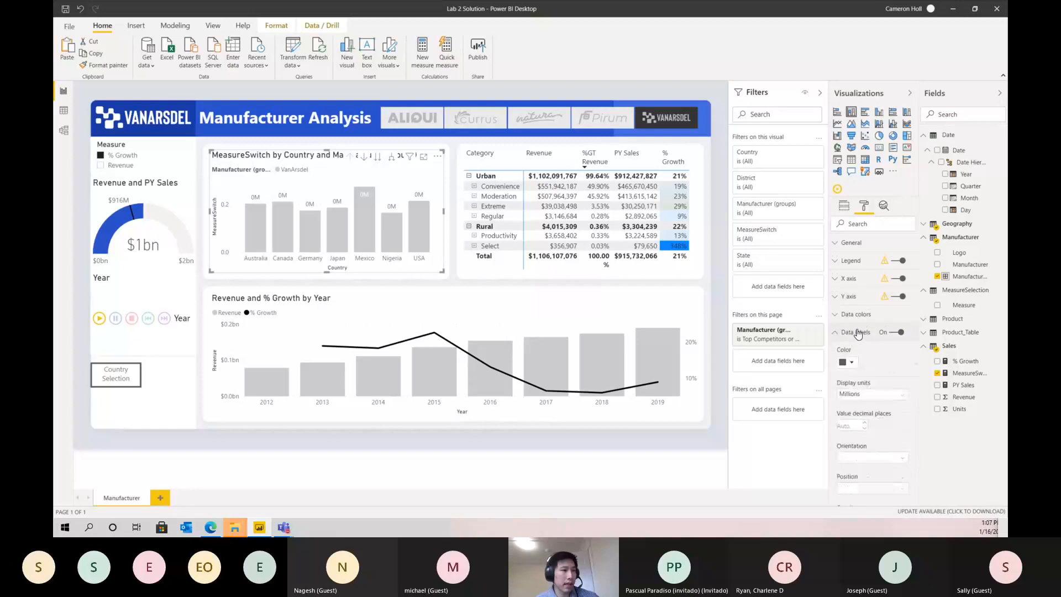
scroll(859, 336, down, 1)
click(860, 347)
click(866, 358)
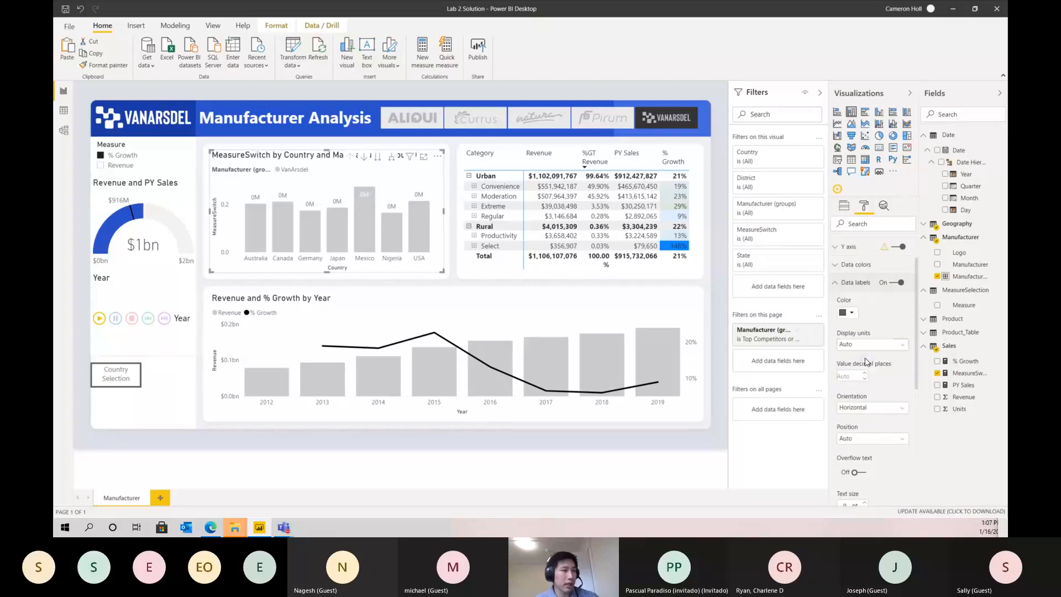
click(117, 165)
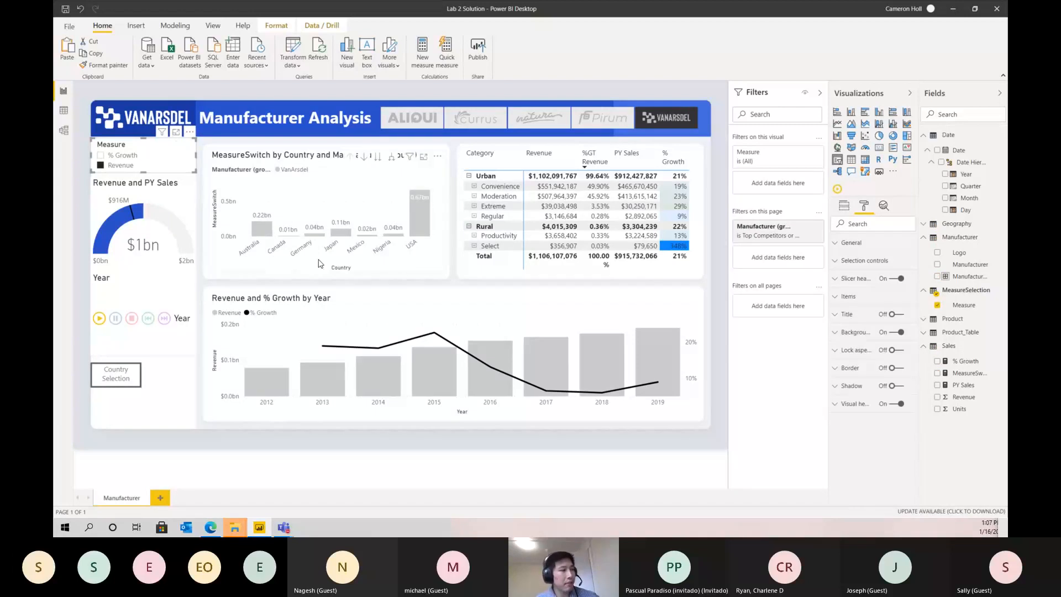
click(125, 158)
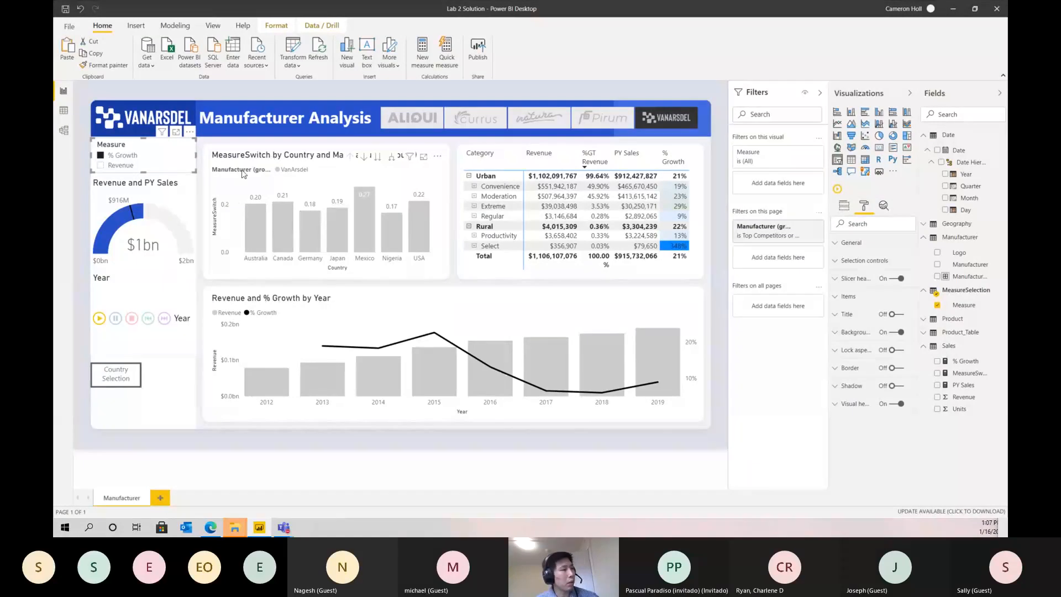
Expand the MeasureSwitch formula and put the % Growth pair, the Revenue pair and blank() on separate lines.
click(968, 373)
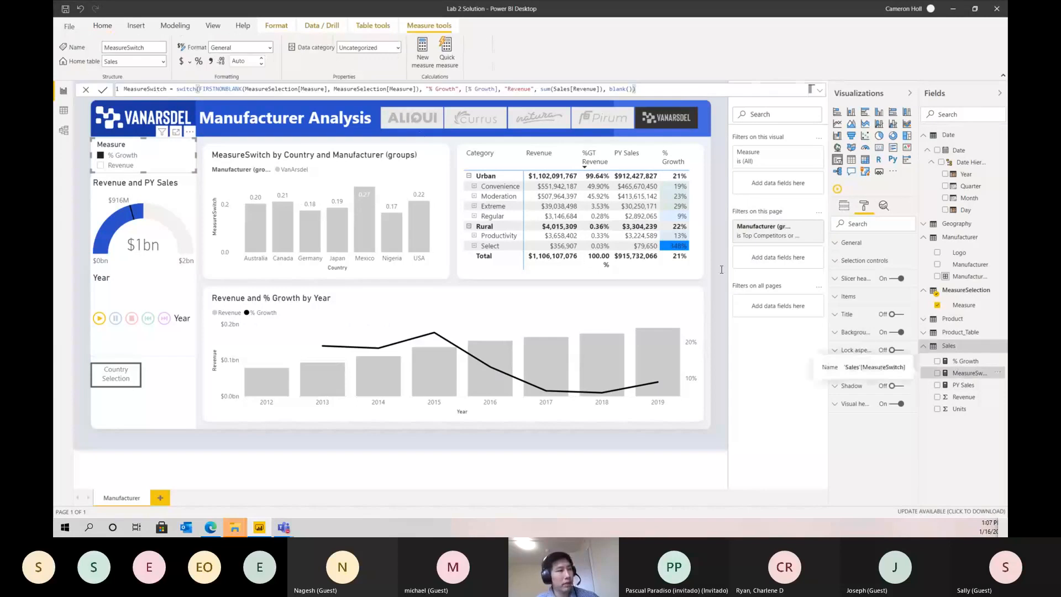
click(820, 89)
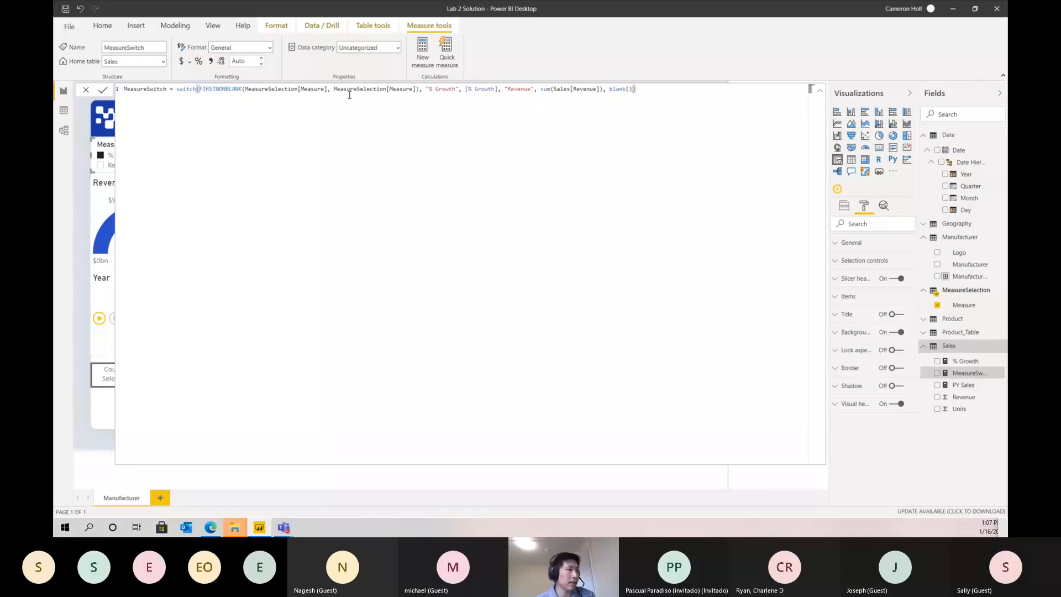
click(426, 89)
key(shift+Return)
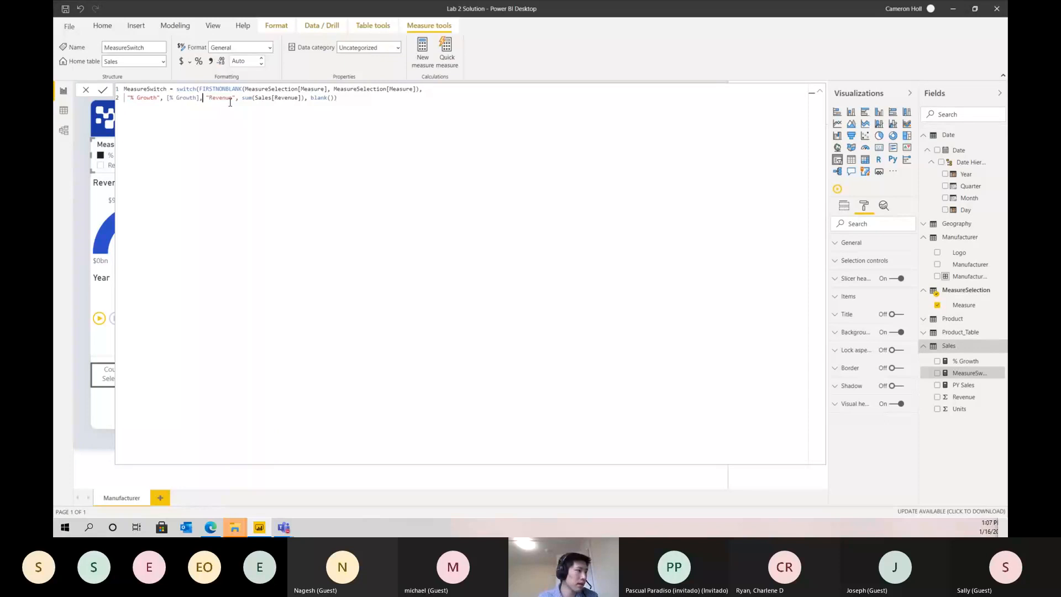
key(shift+Return)
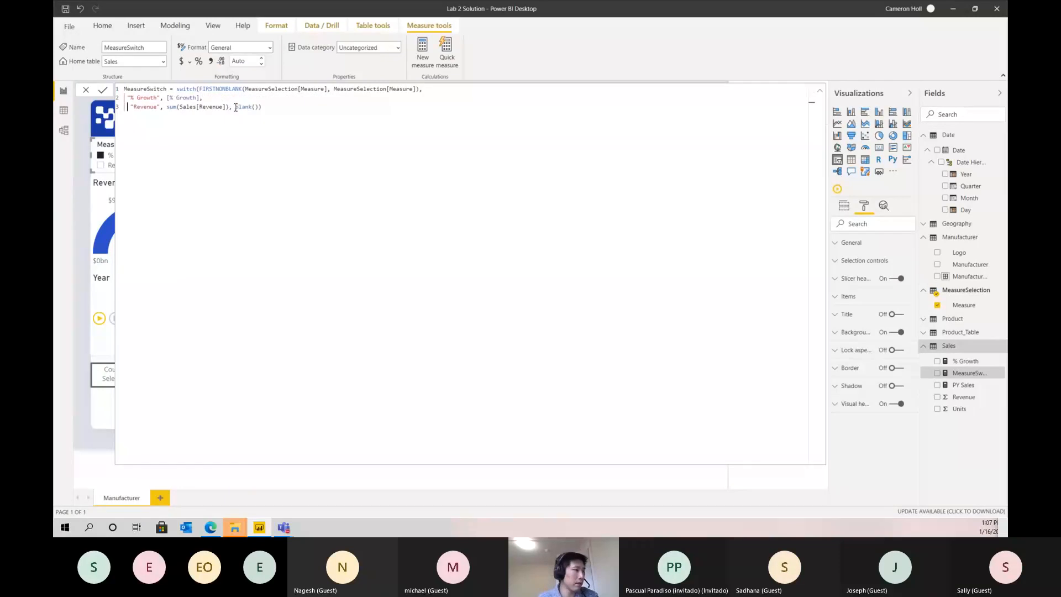
click(232, 107)
key(shift+Return)
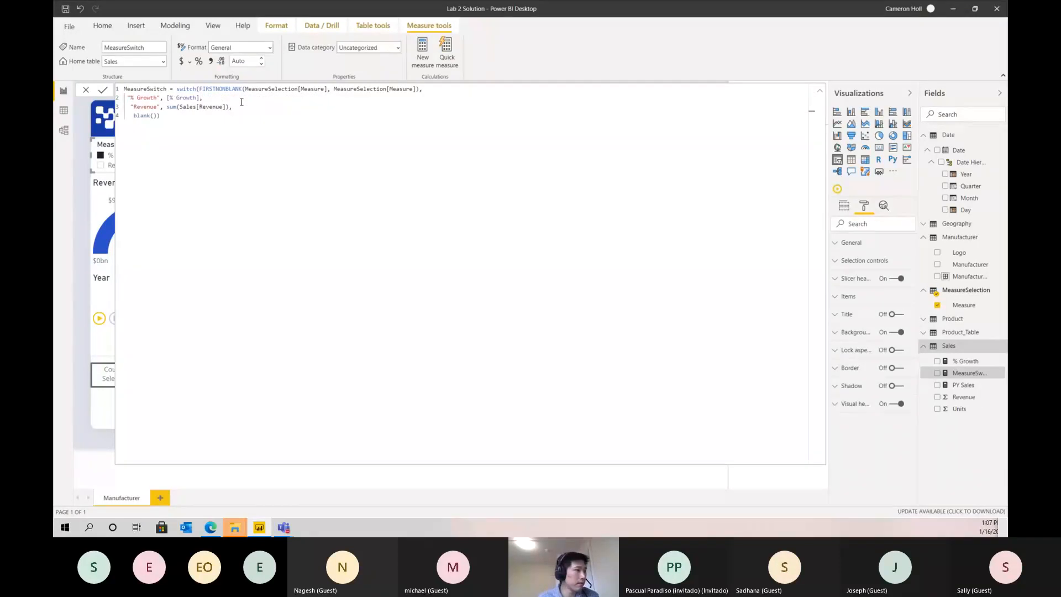
Move the switch expression below the measure name and add the comment "-- If MeasureSelection[Measure] =" above it.
double_click(180, 89)
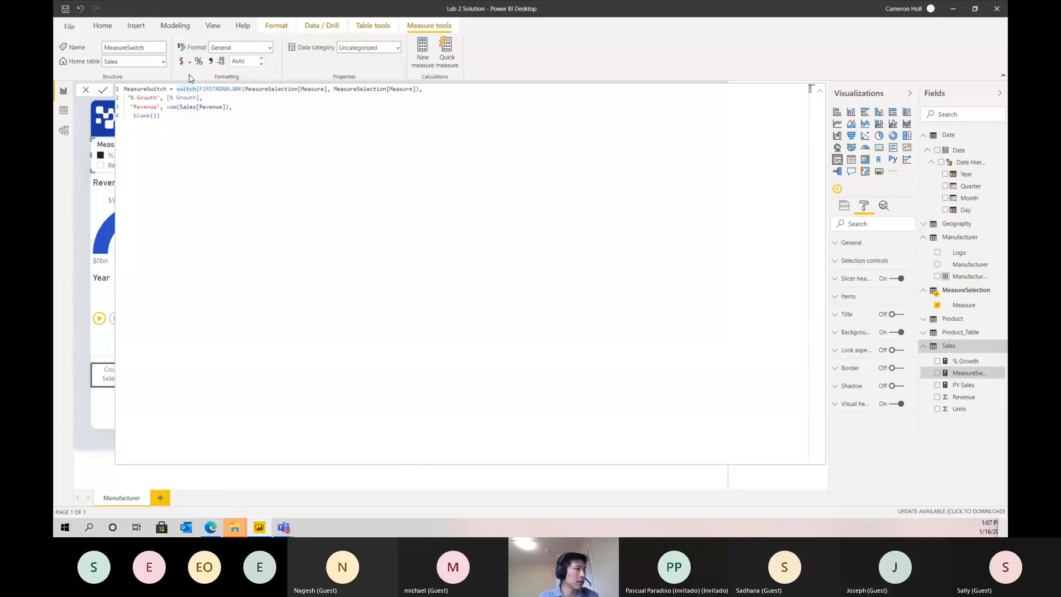
key(shift+Return)
key(shift+Return)
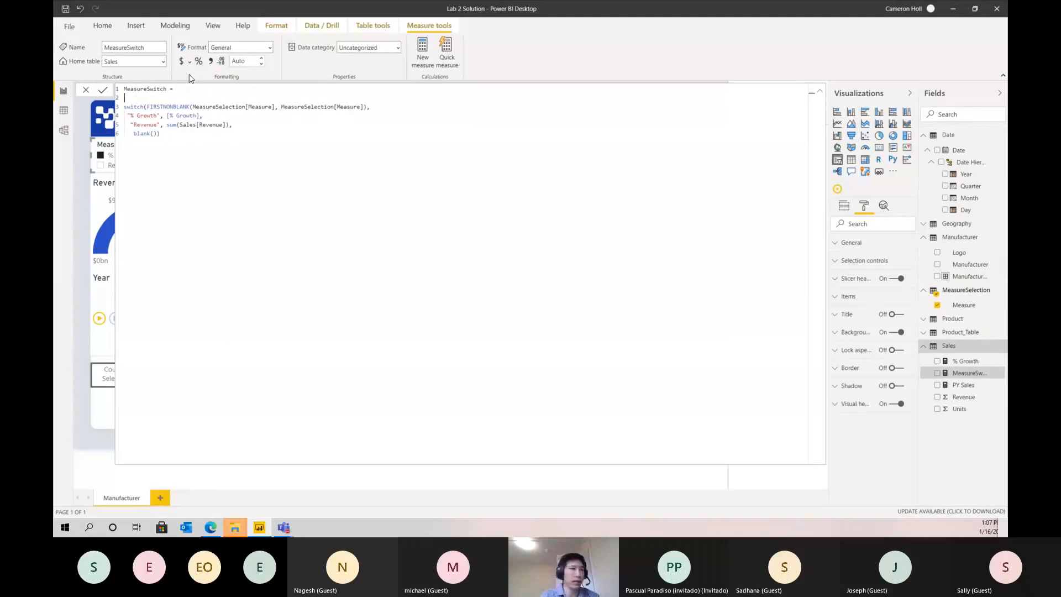
text(-- If MeasureSelection[Measure)
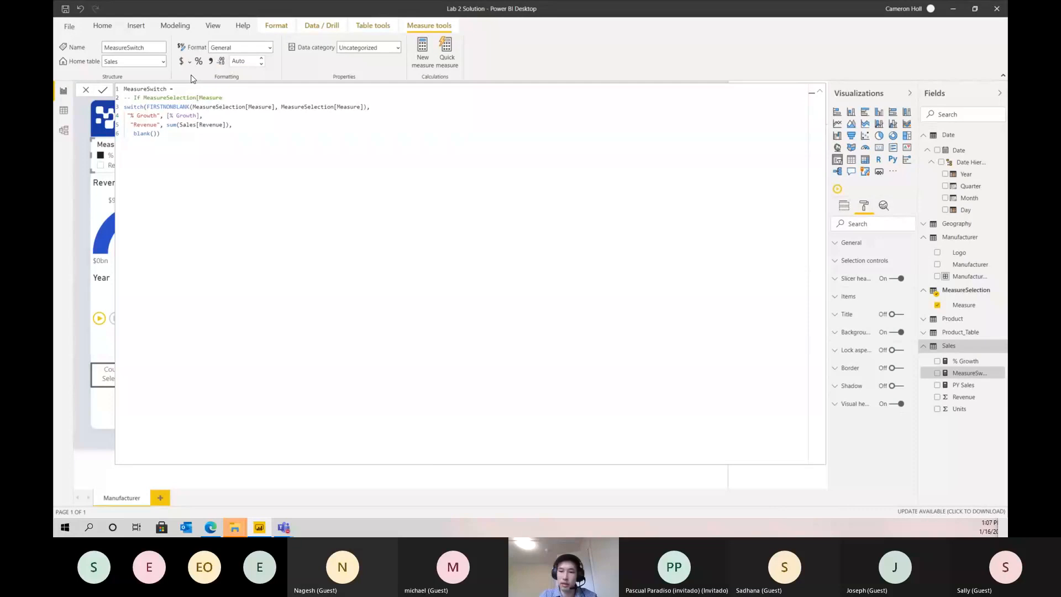
text(] =)
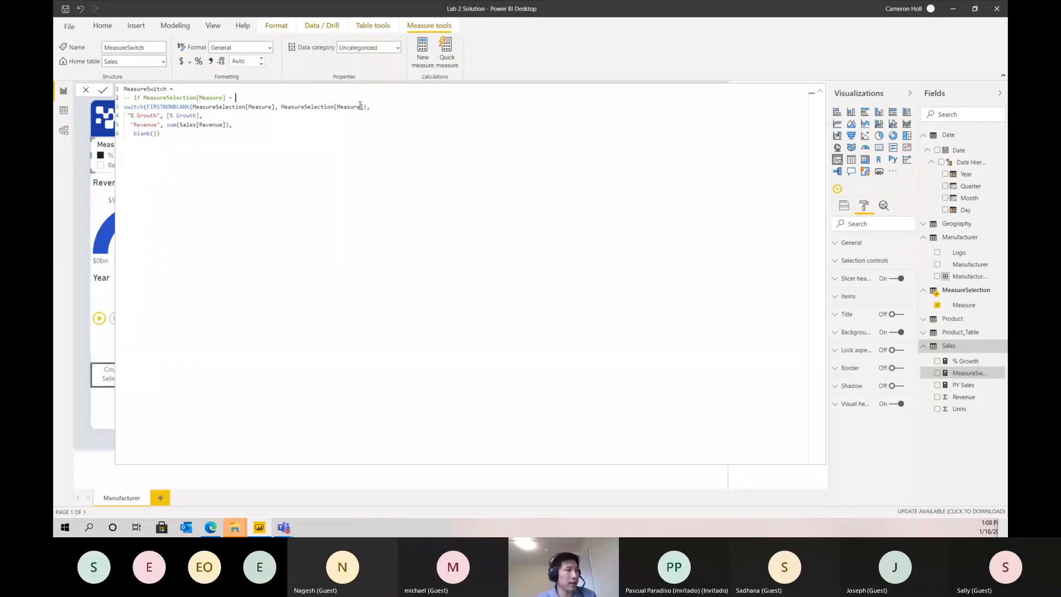
Insert the comment line -- "% Growth" THEN above the % Growth pair in the formula.
click(383, 109)
key(shift+Return)
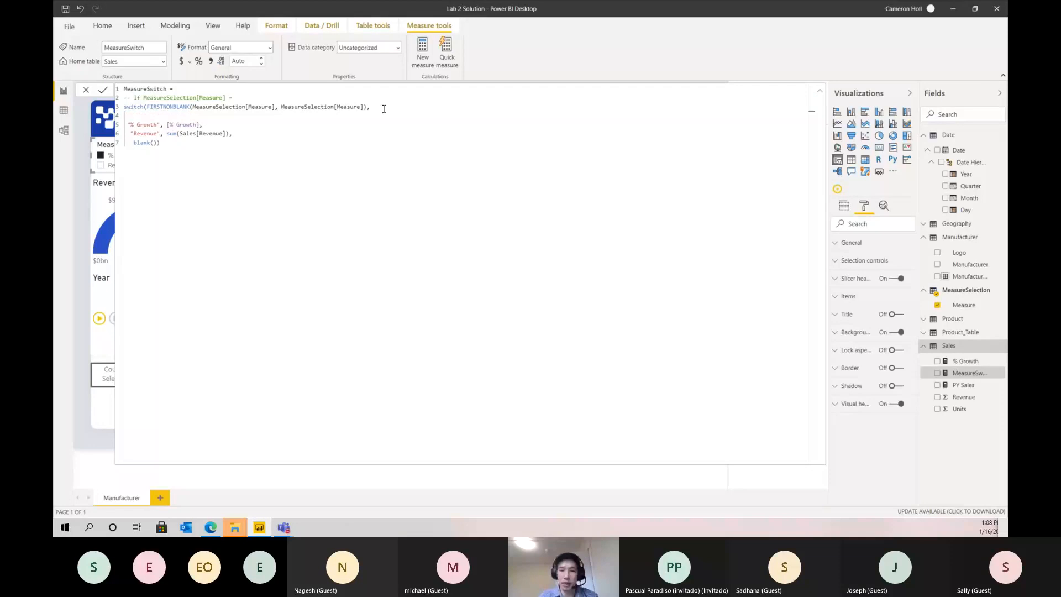
text(-- ")
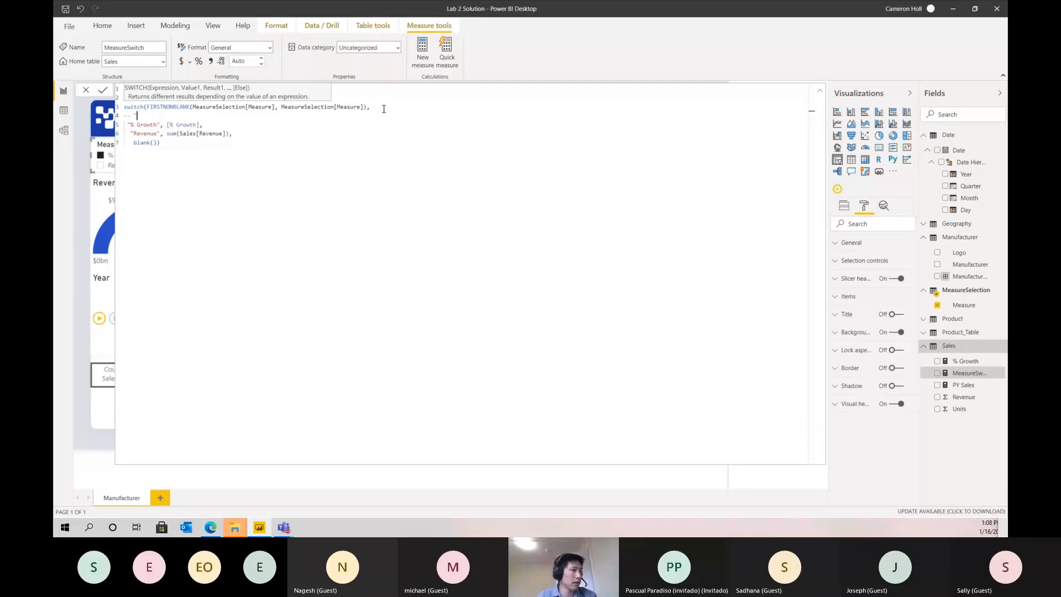
text(% Growth" THEN)
Copy the % Growth comment onto a new line above the Revenue pair.
drag(207, 117, 123, 117)
key(ctrl+c)
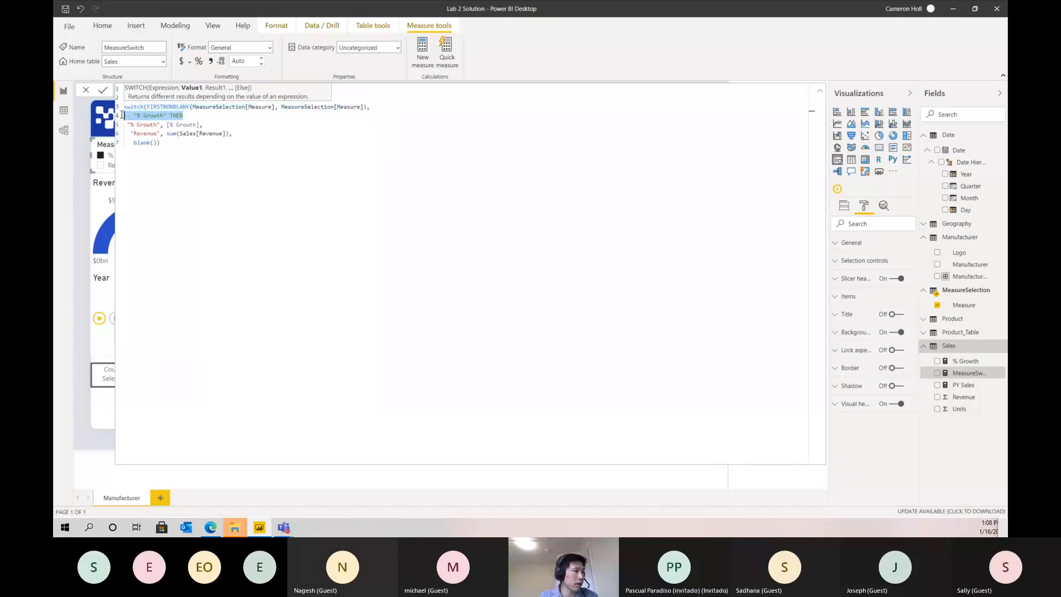
click(220, 123)
key(Return)
key(ctrl+v)
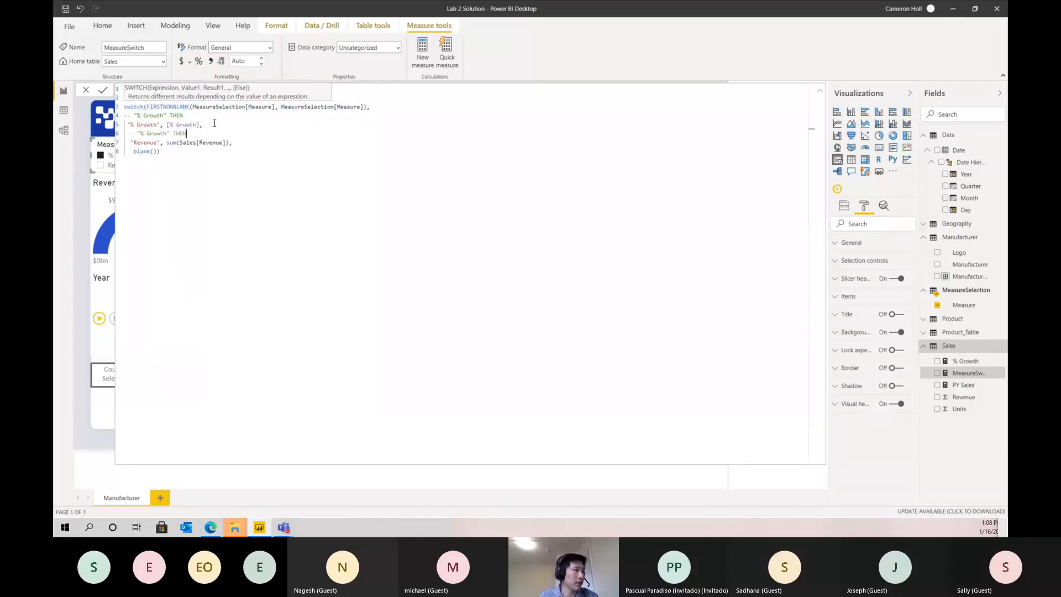
Change the copied comment to -- "Revenue" THEN.
drag(139, 132, 168, 135)
text(REV)
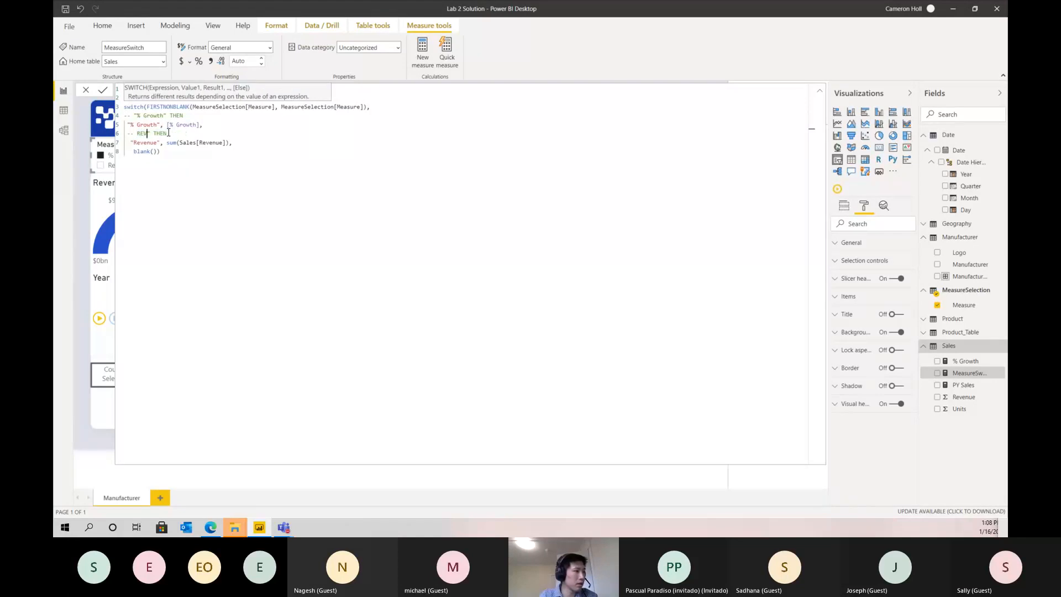
key(BackSpace)
text(evenue")
key(Down)
key(Escape)
key(Up)
key(Left)
key(Left)
key(Left)
key(Left)
key(Left)
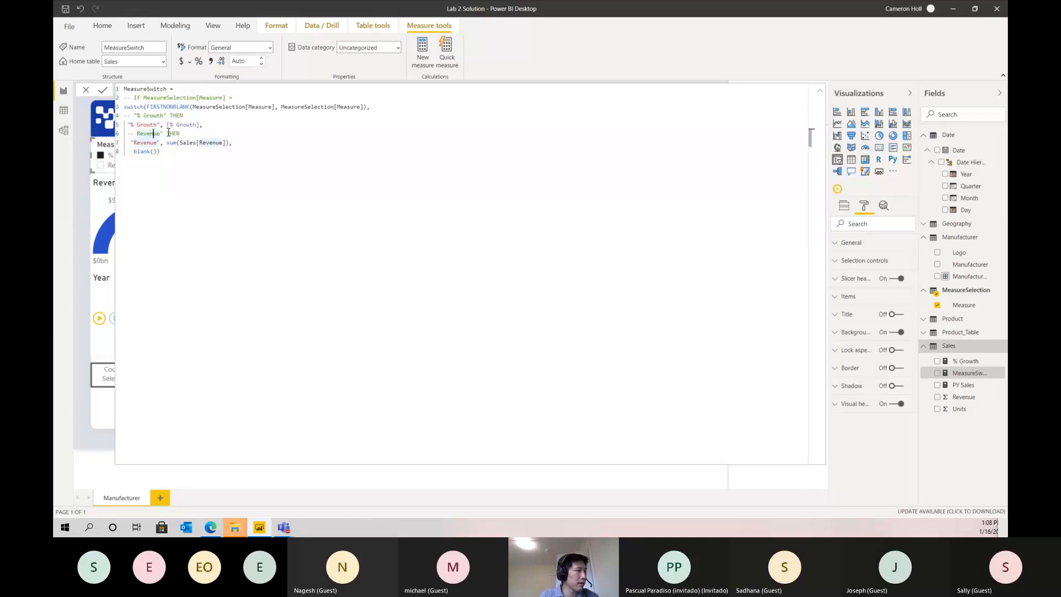
key(Left)
key(Left)
text(")
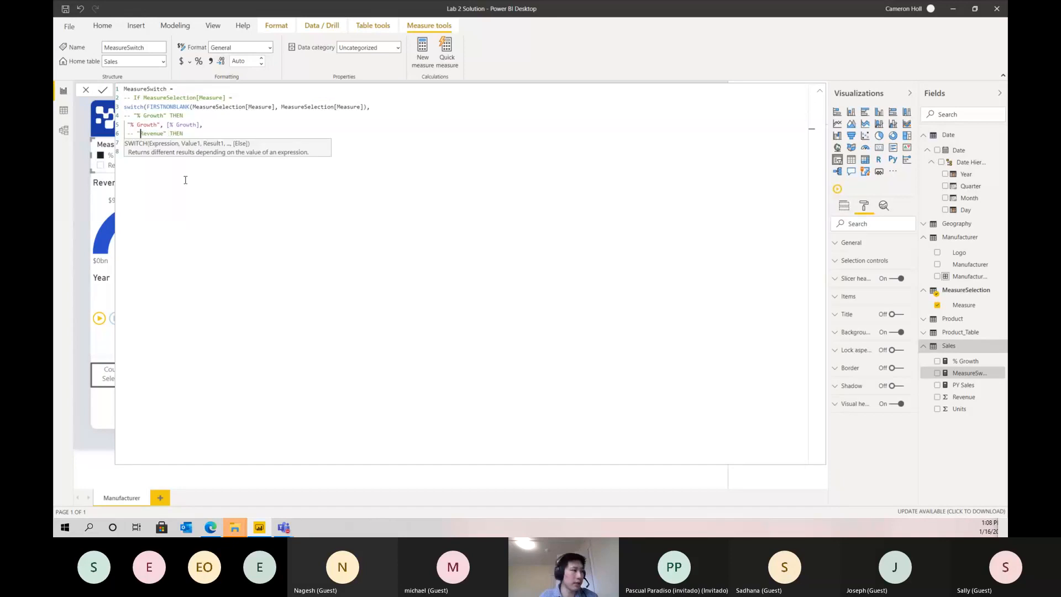
Insert the comment line "-- ELSE" above the blank() fallback.
click(249, 146)
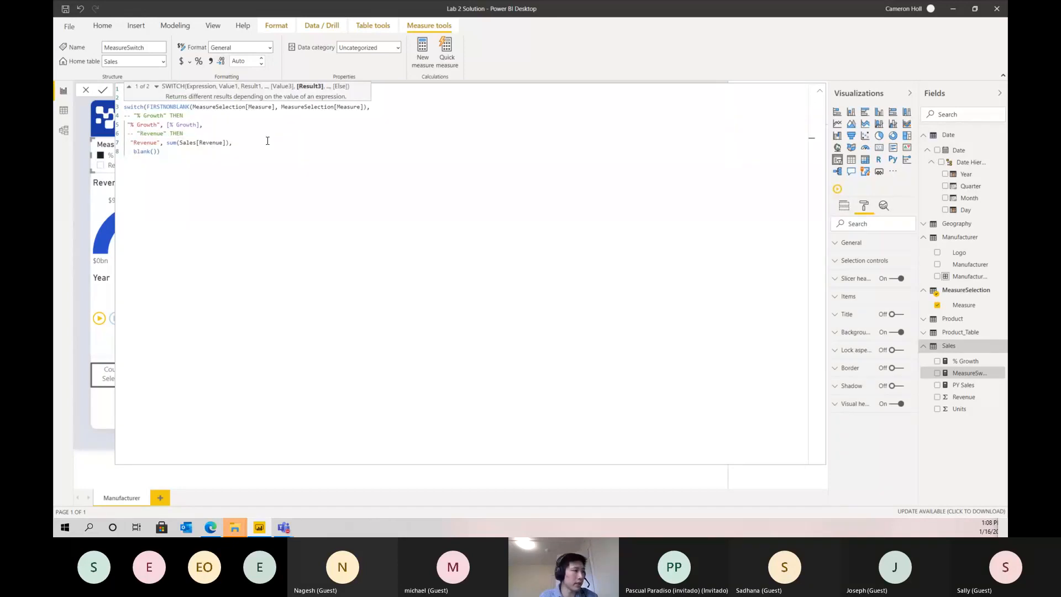
key(Return)
text(-- )
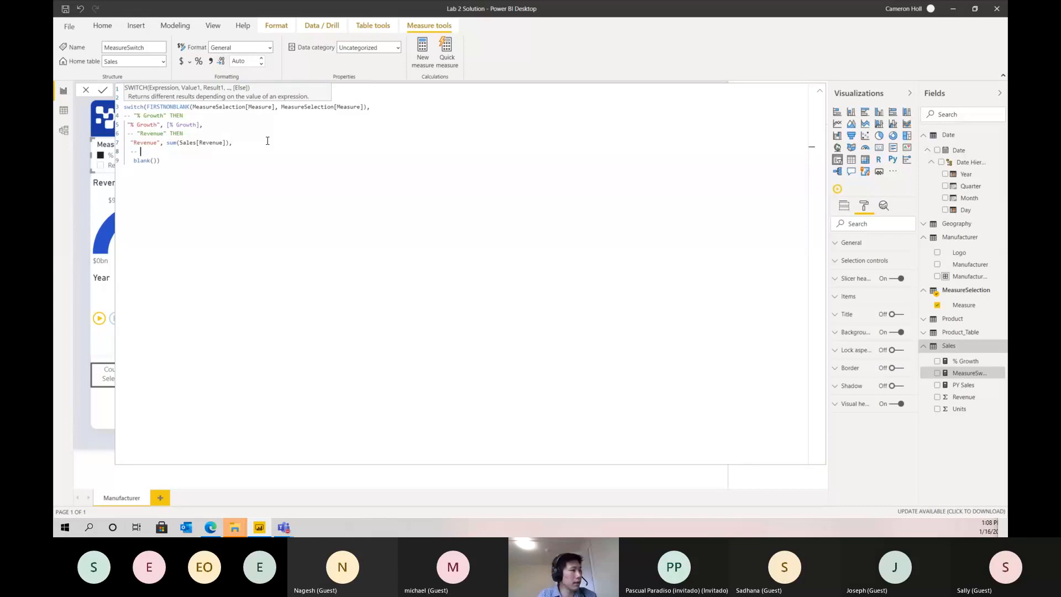
text(ELSE)
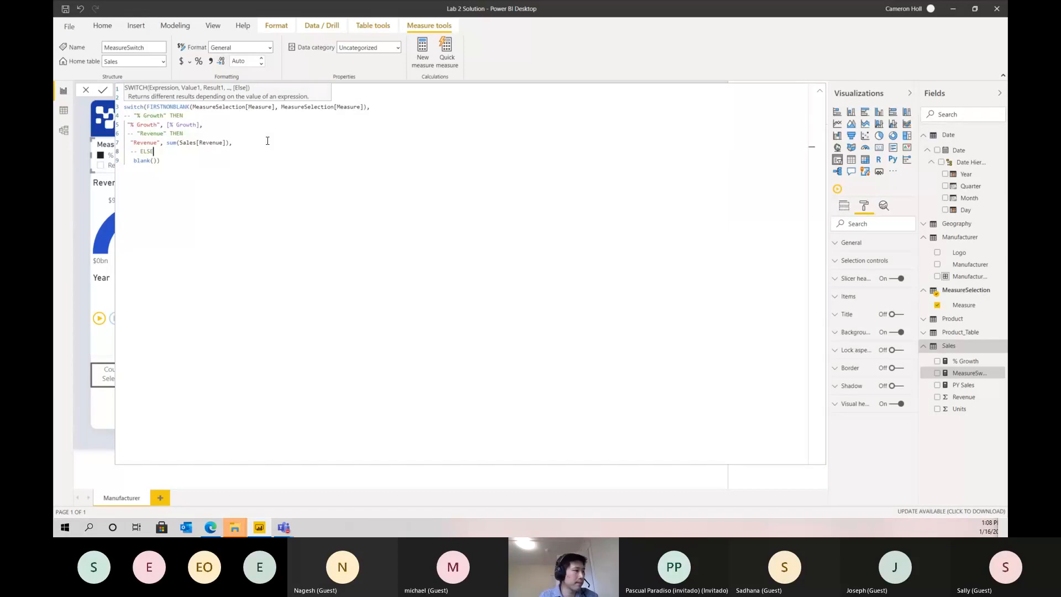
click(209, 175)
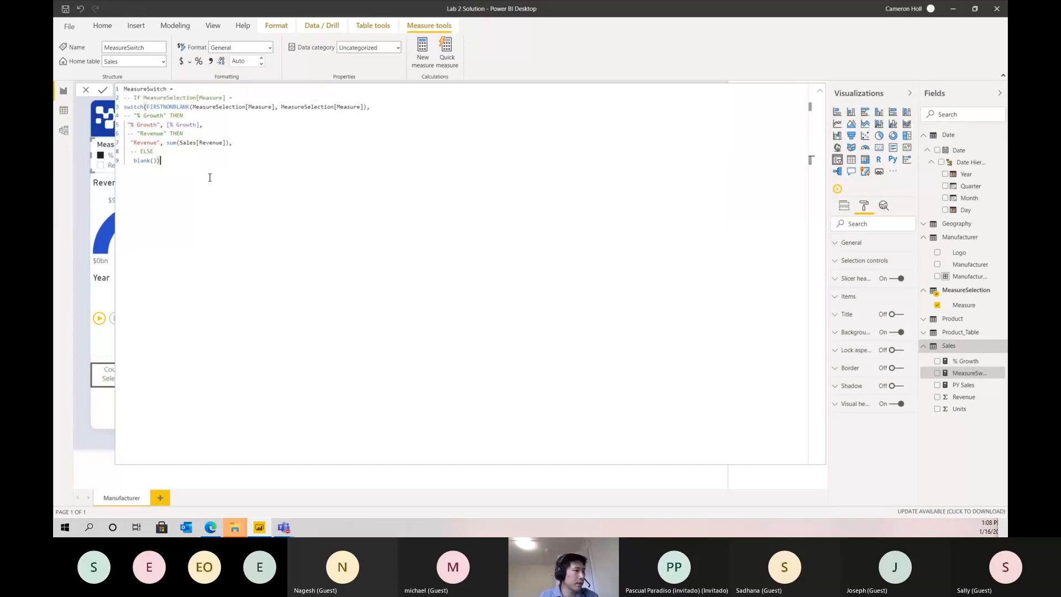
double_click(138, 97)
text(IF)
click(277, 188)
Wrap the [% Growth] result of MeasureSwitch in a FORMAT function with the format string "%" and return to the country chart.
click(168, 125)
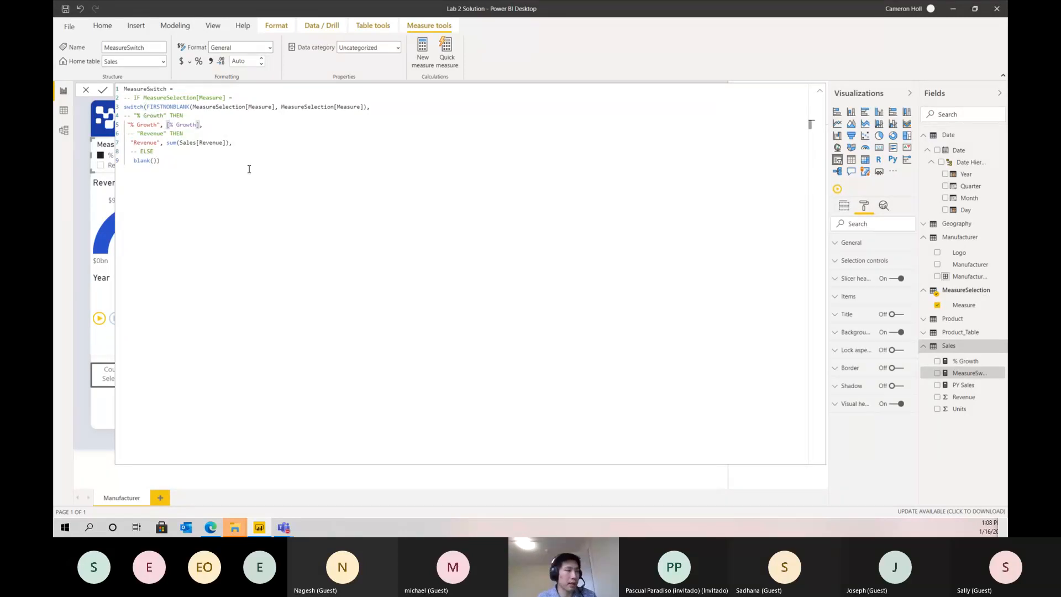
text(format()
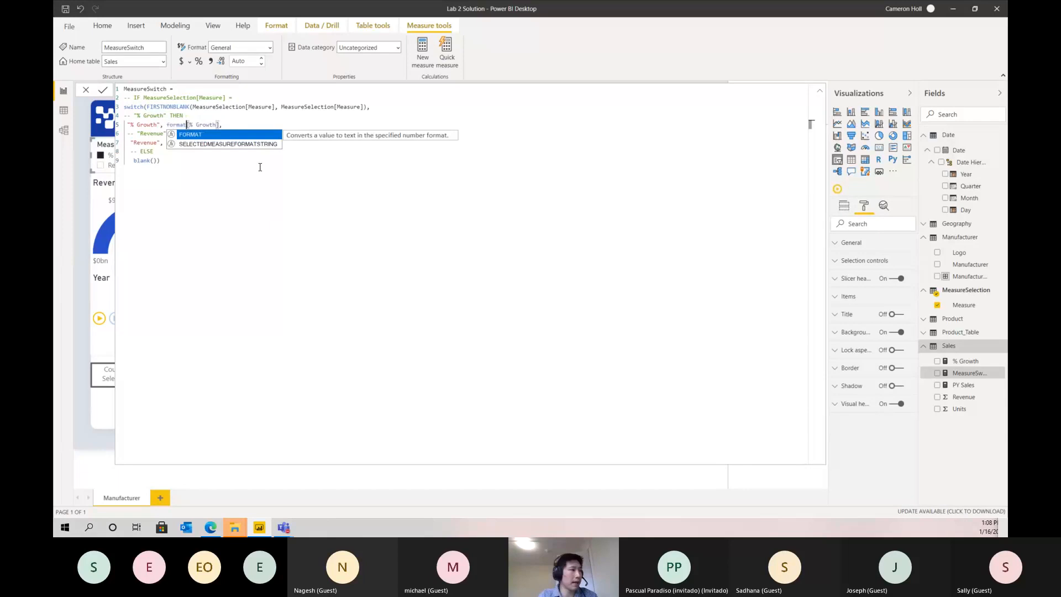
key(Right)
key(Right)
key(Right)
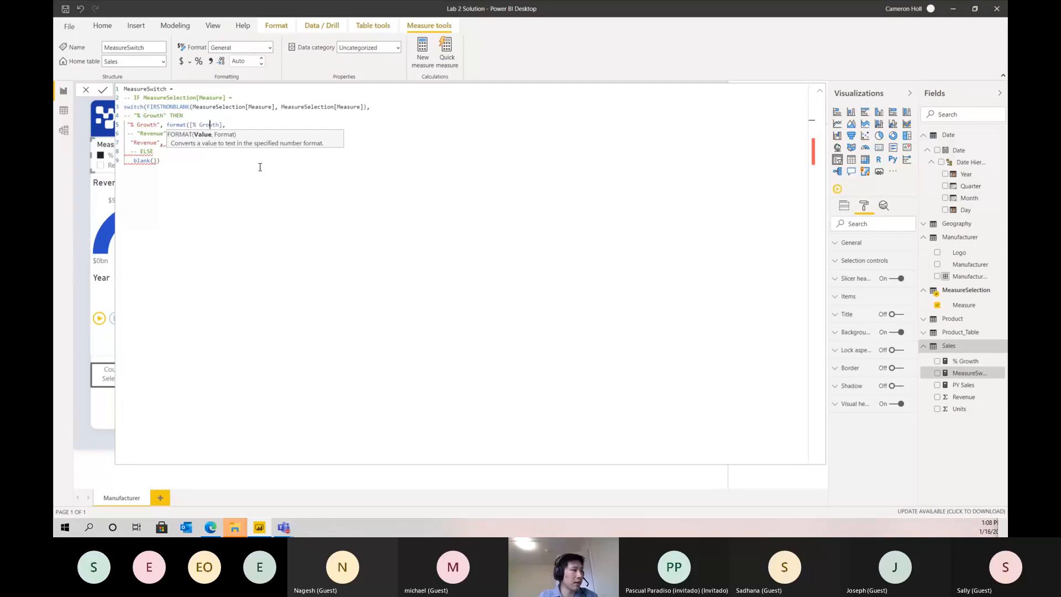
key(Right)
text(, )
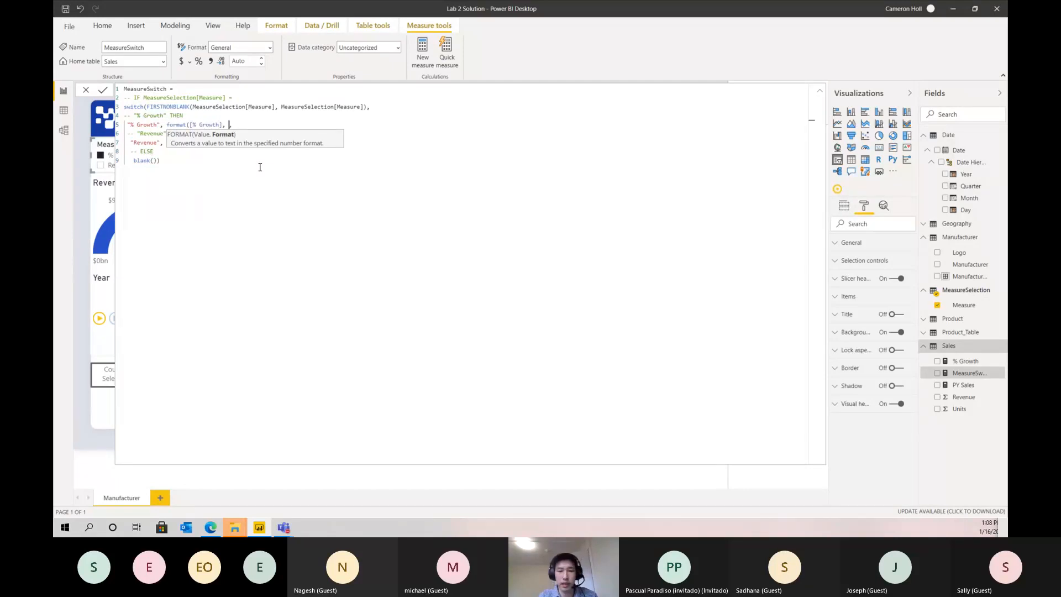
text("%")
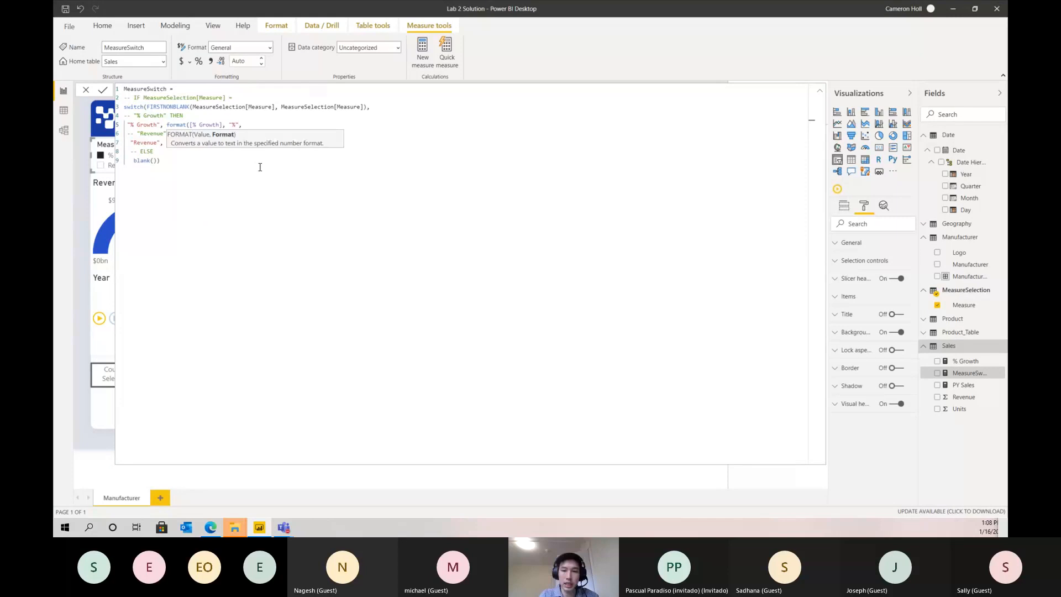
text())
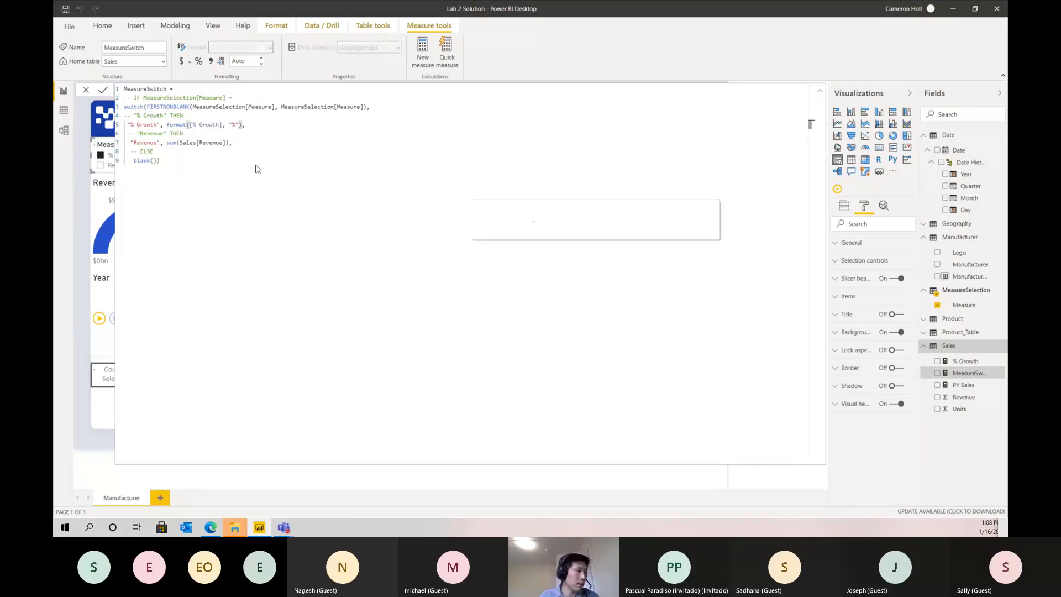
click(818, 93)
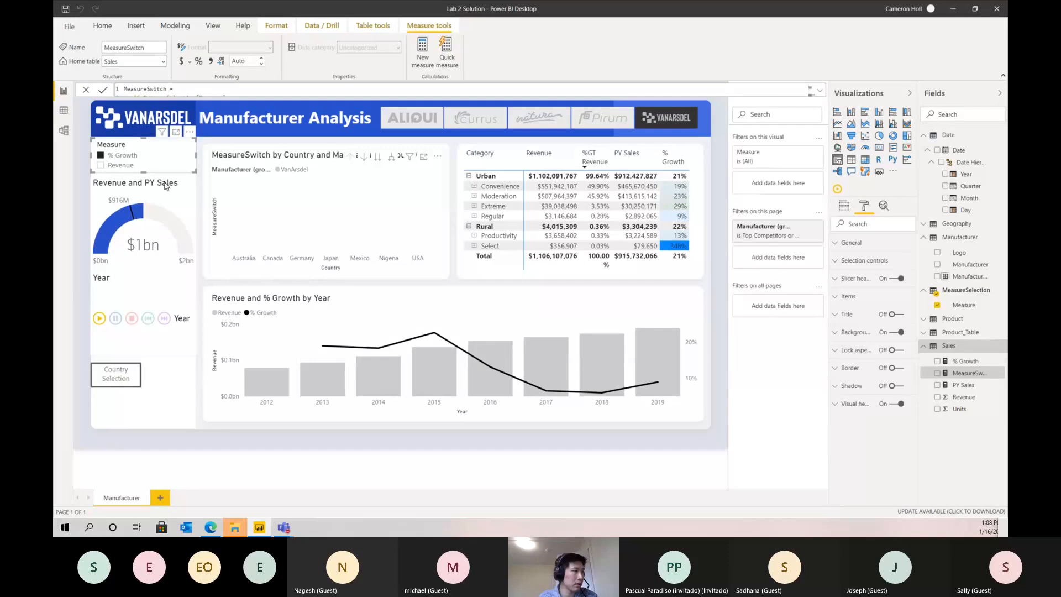
click(264, 204)
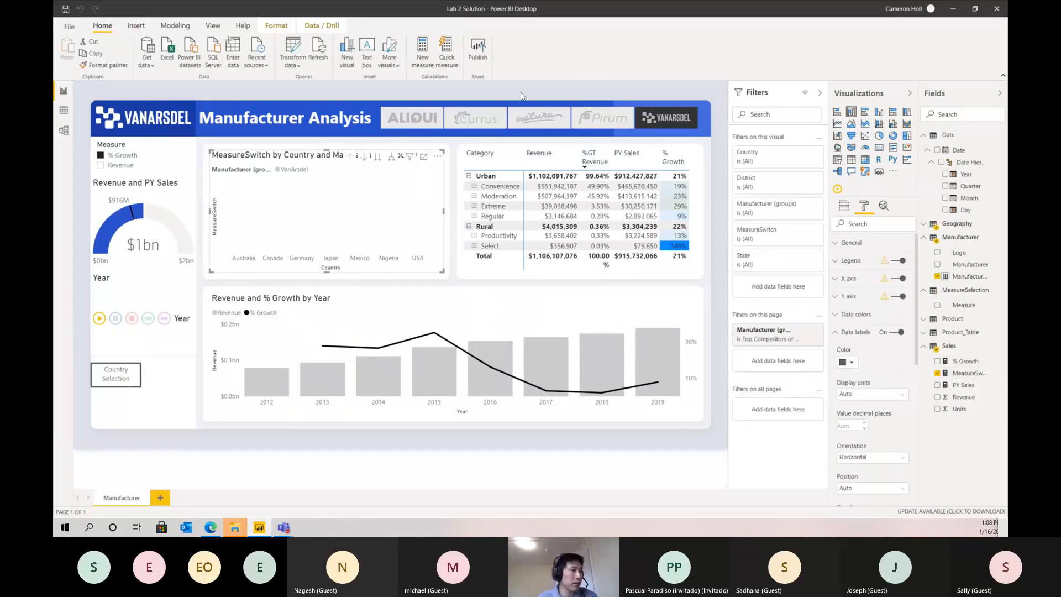
Change the FORMAT string of the [% Growth] result in MeasureSwitch to "Percent" and collapse the formula.
click(969, 373)
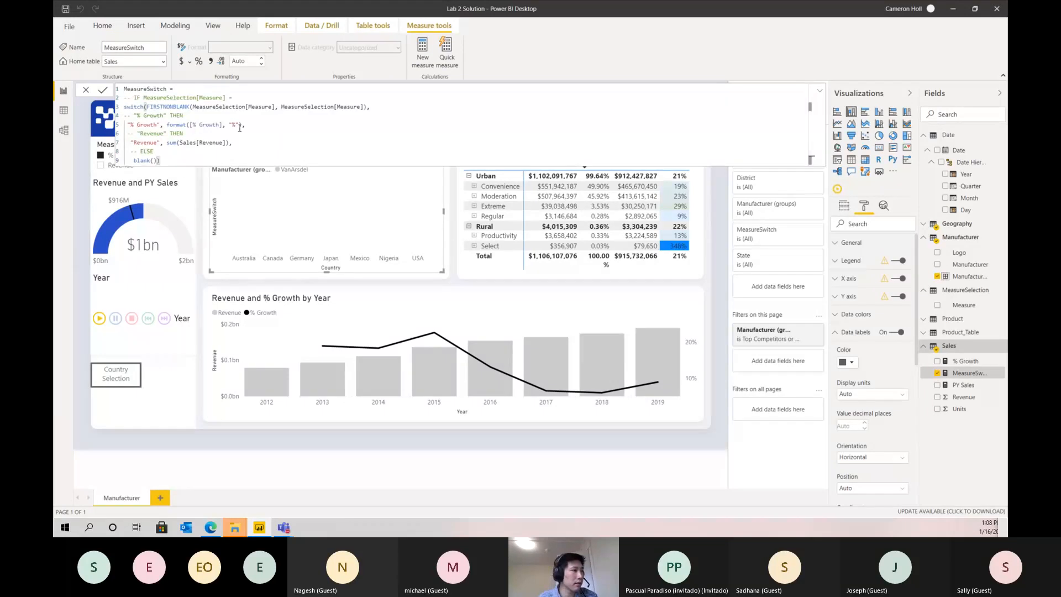
click(233, 125)
text(Percent)
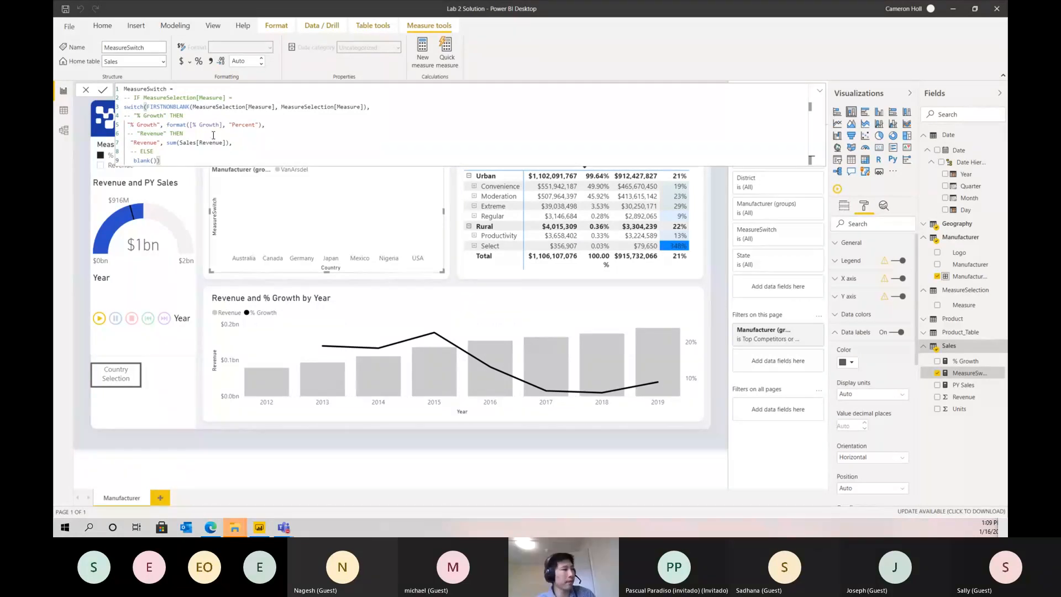
double_click(240, 125)
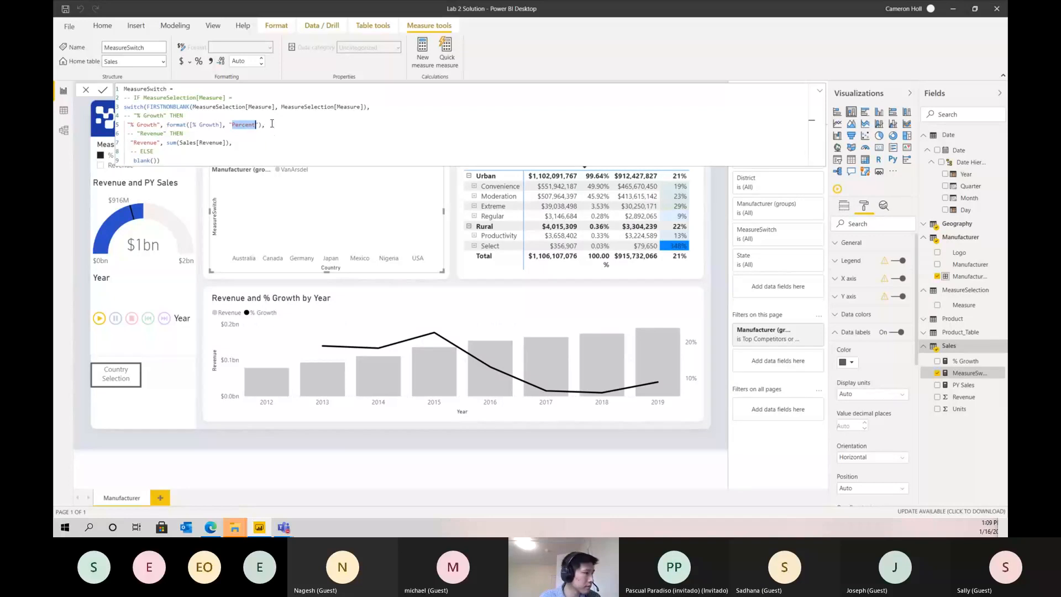
click(273, 127)
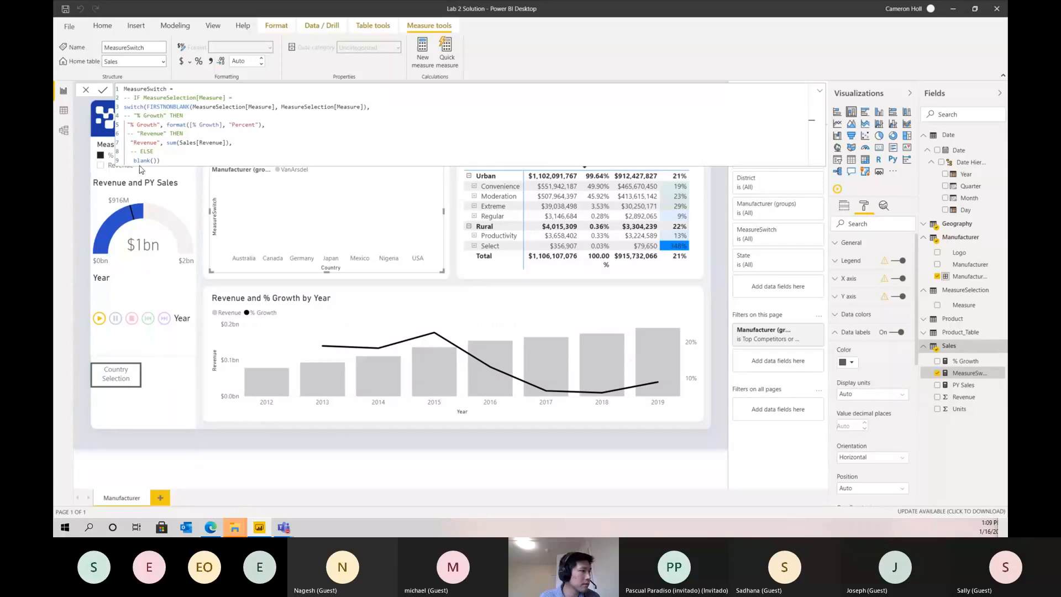
click(821, 93)
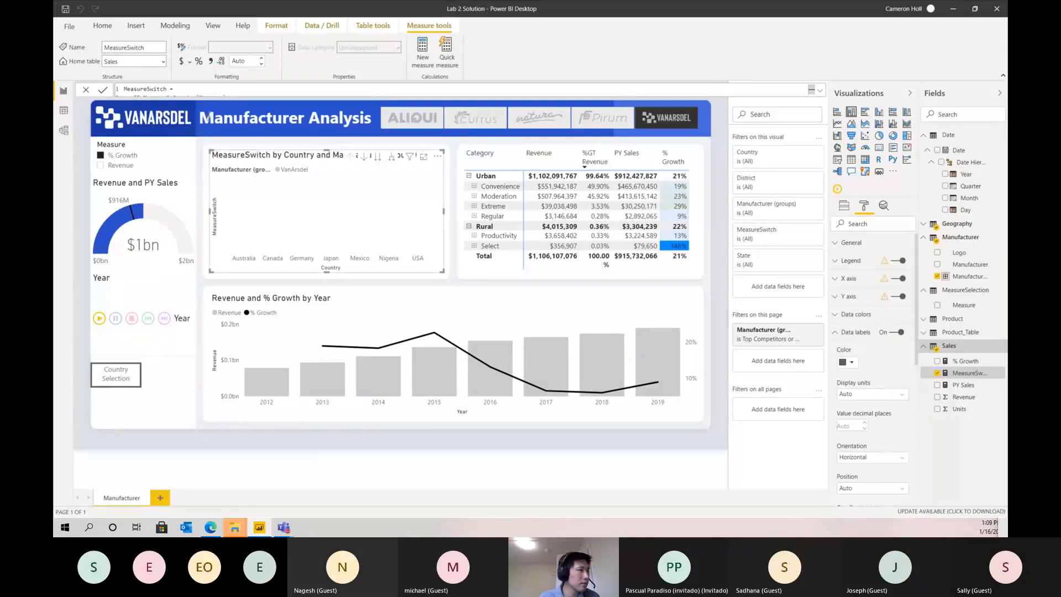
Check the country chart by switching the Measure slicer to Revenue and back to % Growth.
click(100, 167)
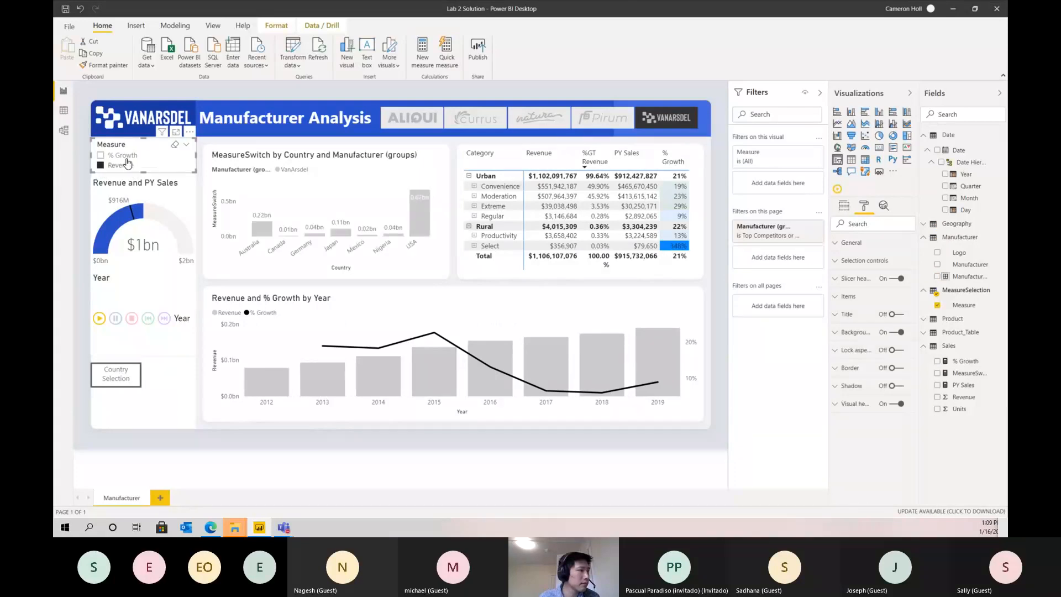
click(124, 157)
click(282, 168)
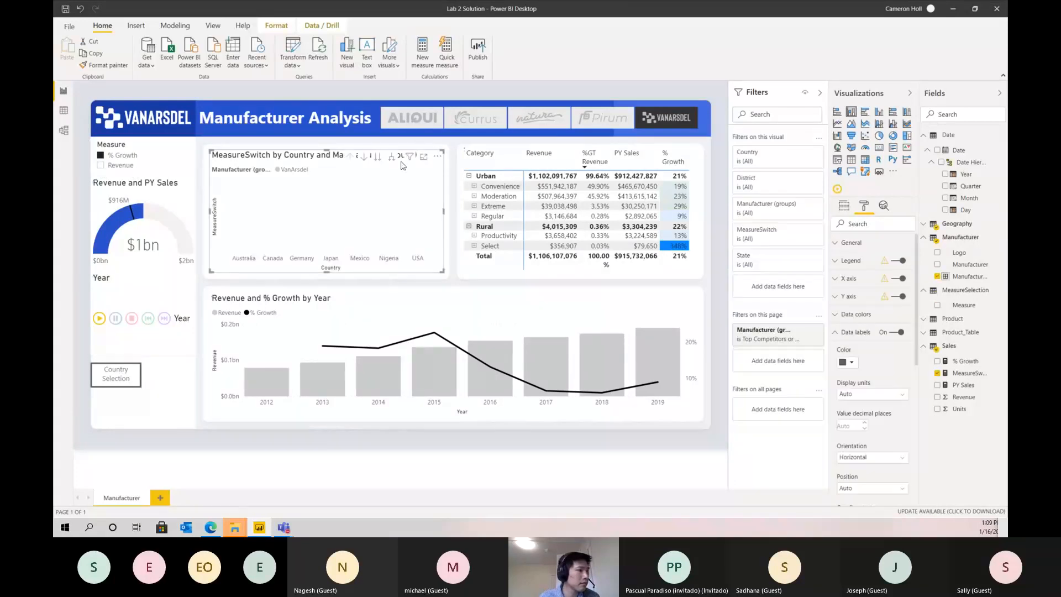
Reduce the MeasureSwitch formula's last branches to sum(Sales[Revenue]) as the fallback, removing the "Revenue" condition, its comment, and the ELSE blank() lines.
click(959, 373)
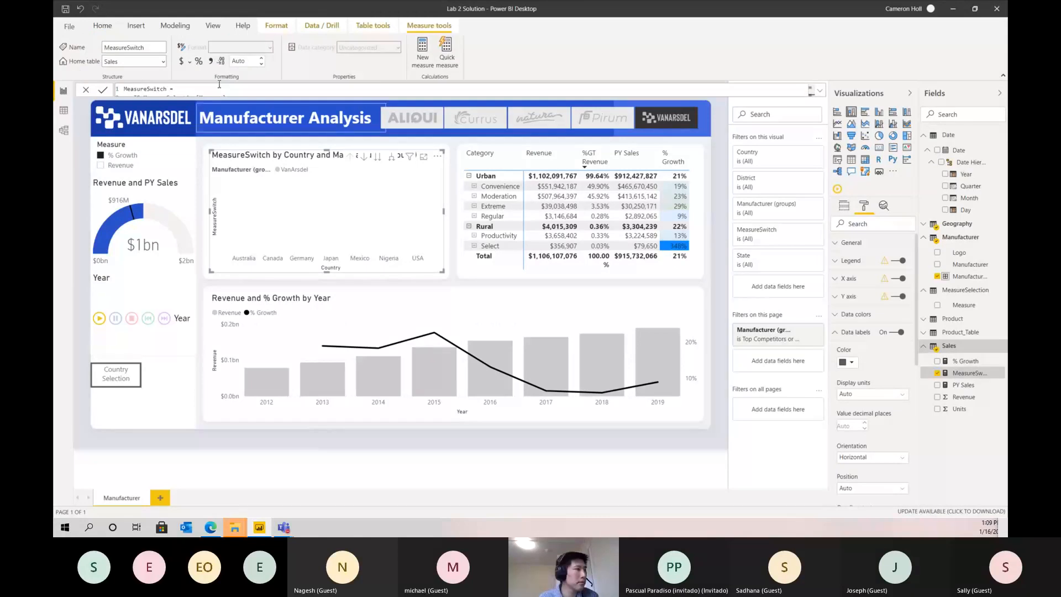
click(821, 91)
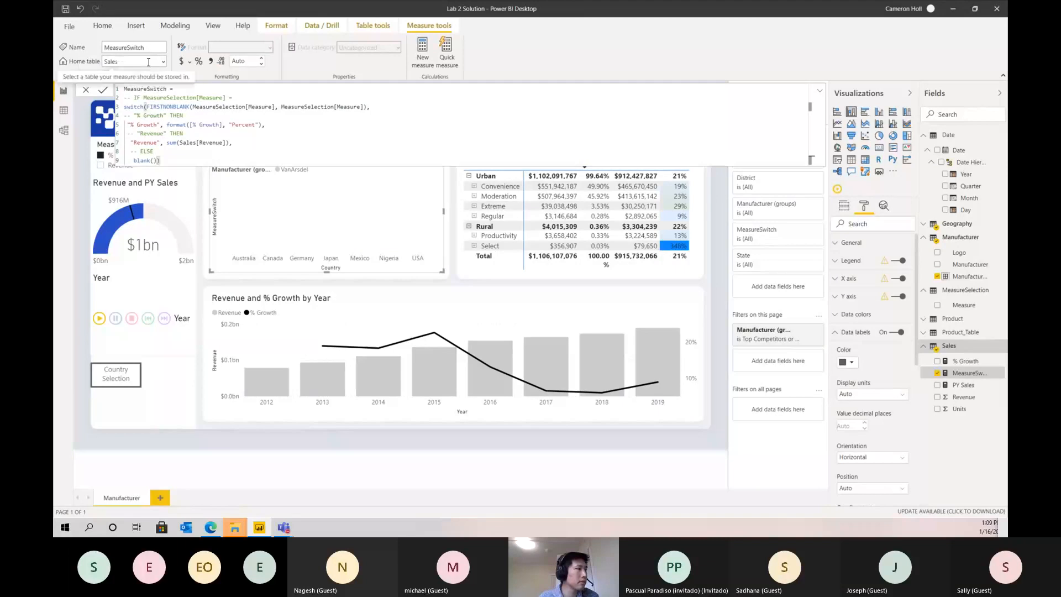
click(243, 143)
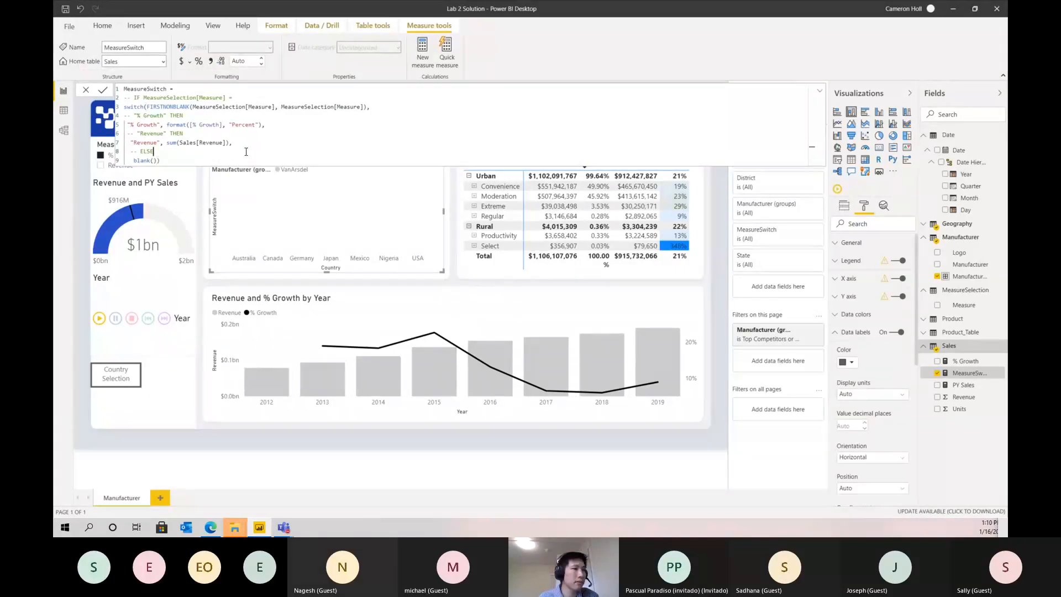
click(968, 399)
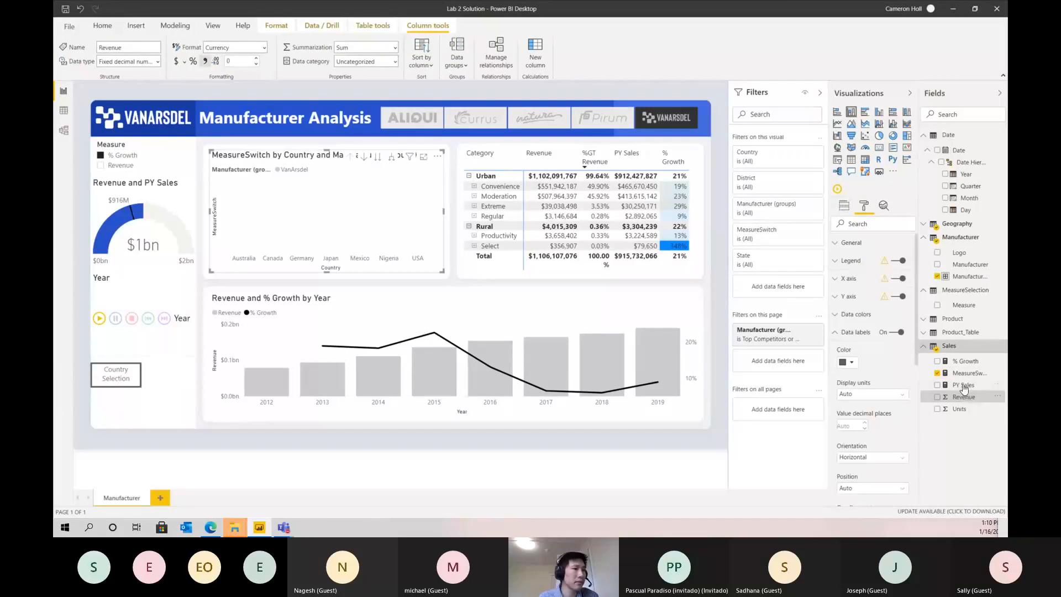
click(963, 375)
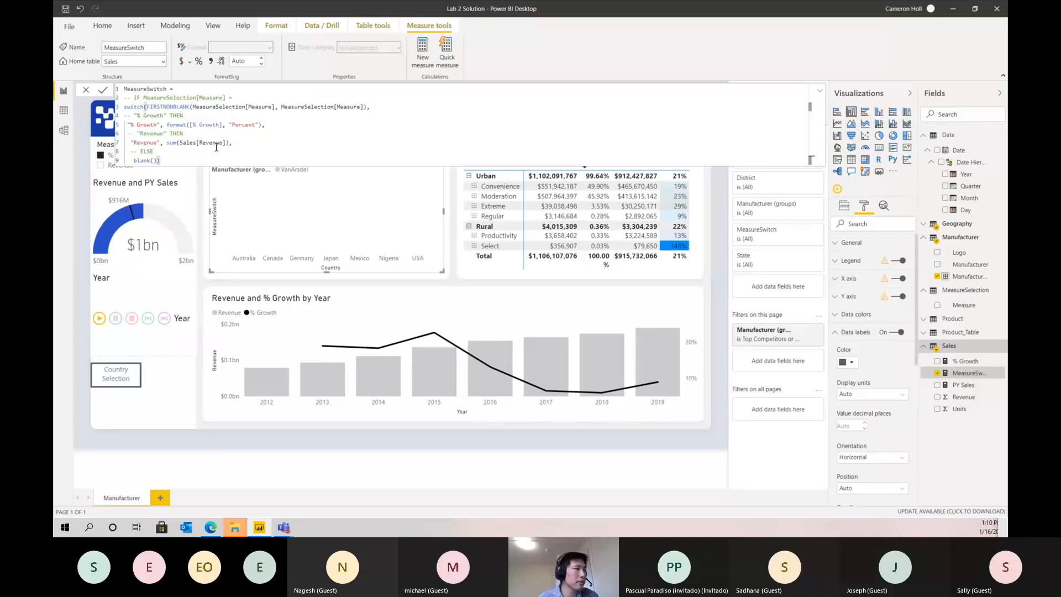
drag(160, 160, 229, 143)
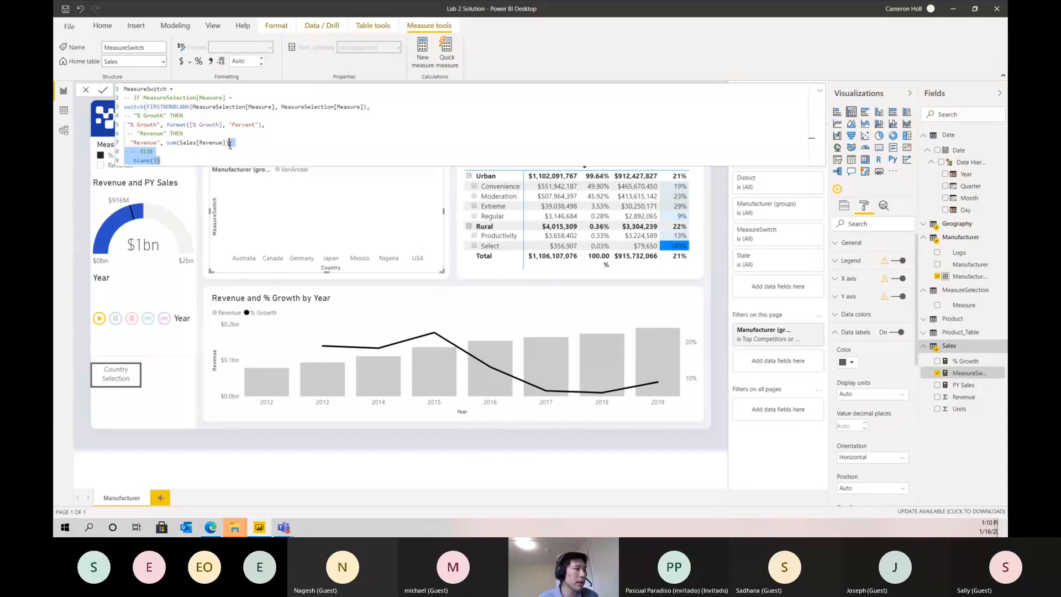
key(BackSpace)
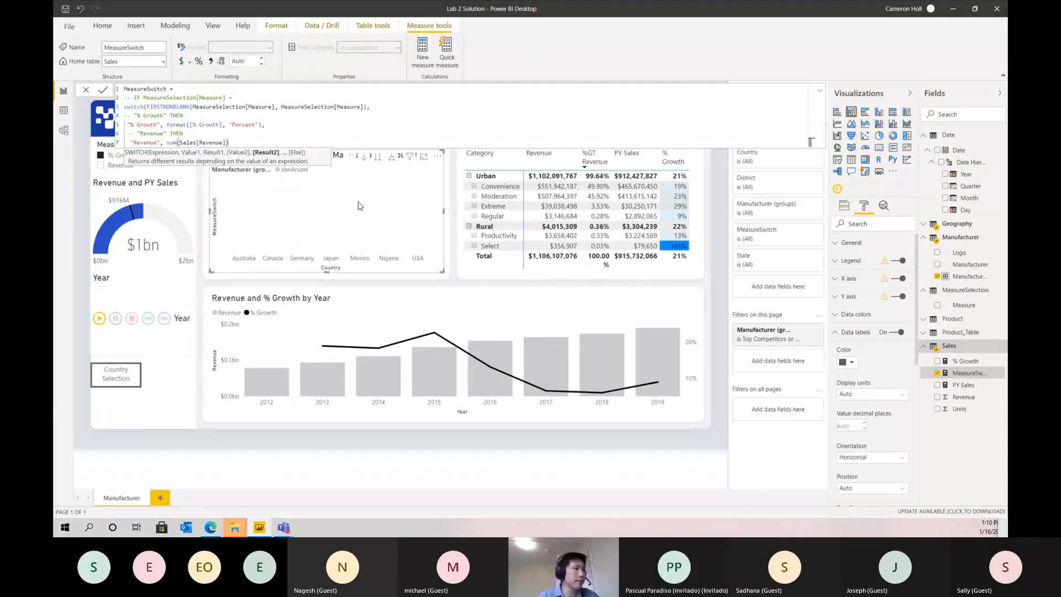
drag(166, 142, 135, 135)
key(BackSpace)
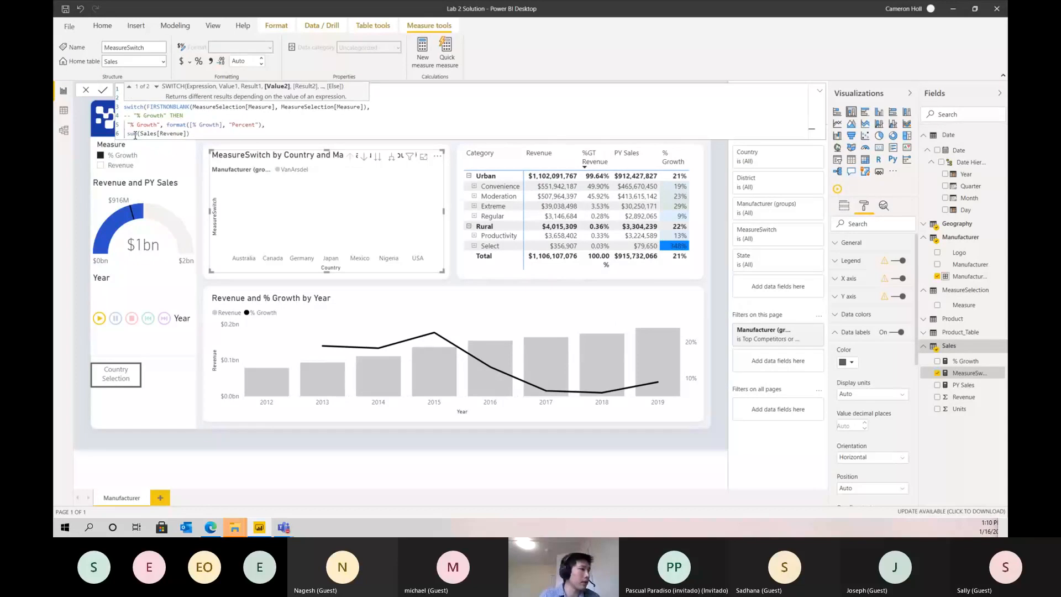
click(196, 135)
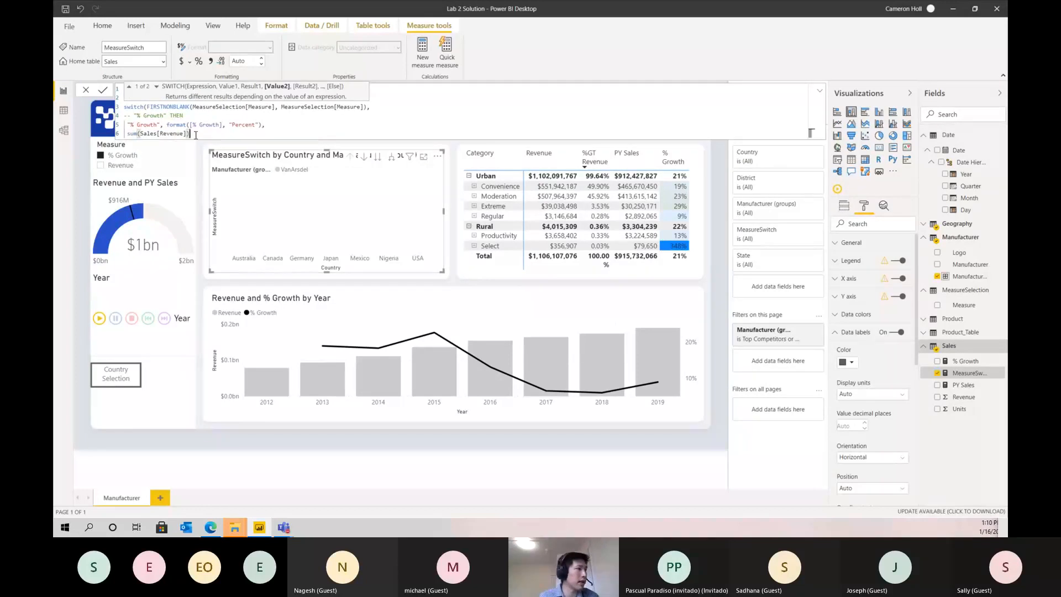
text())
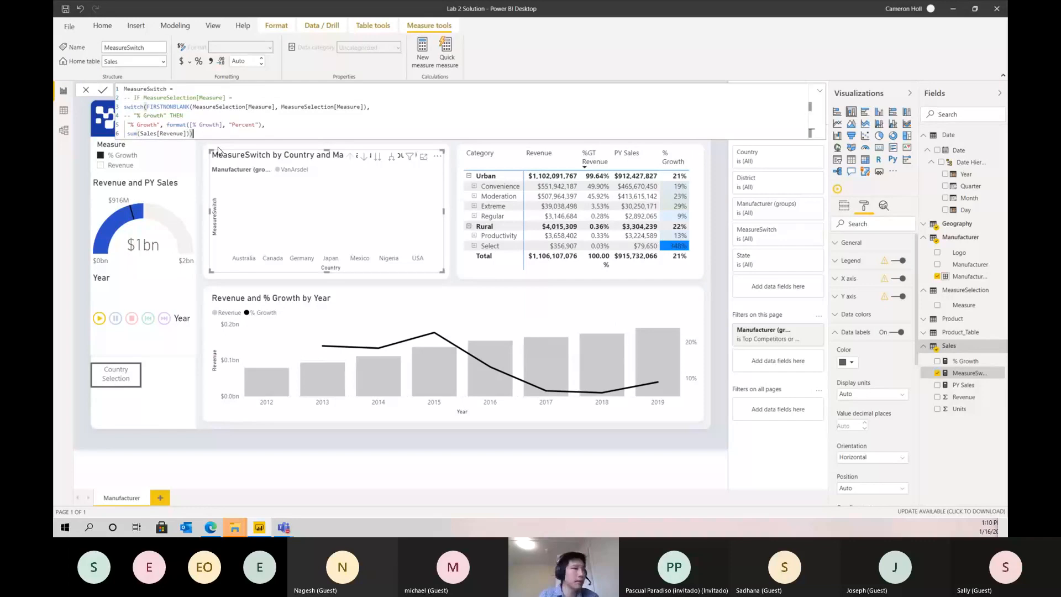
Remove the FORMAT function and its "Percent" argument from around [% Growth] in MeasureSwitch and apply the formula.
click(271, 127)
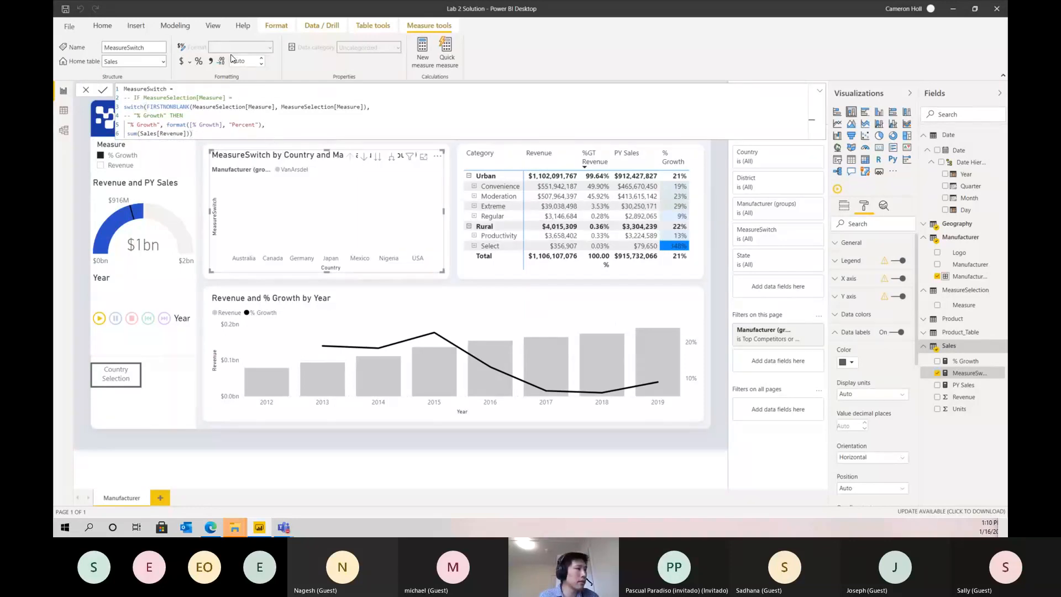
click(964, 362)
click(969, 374)
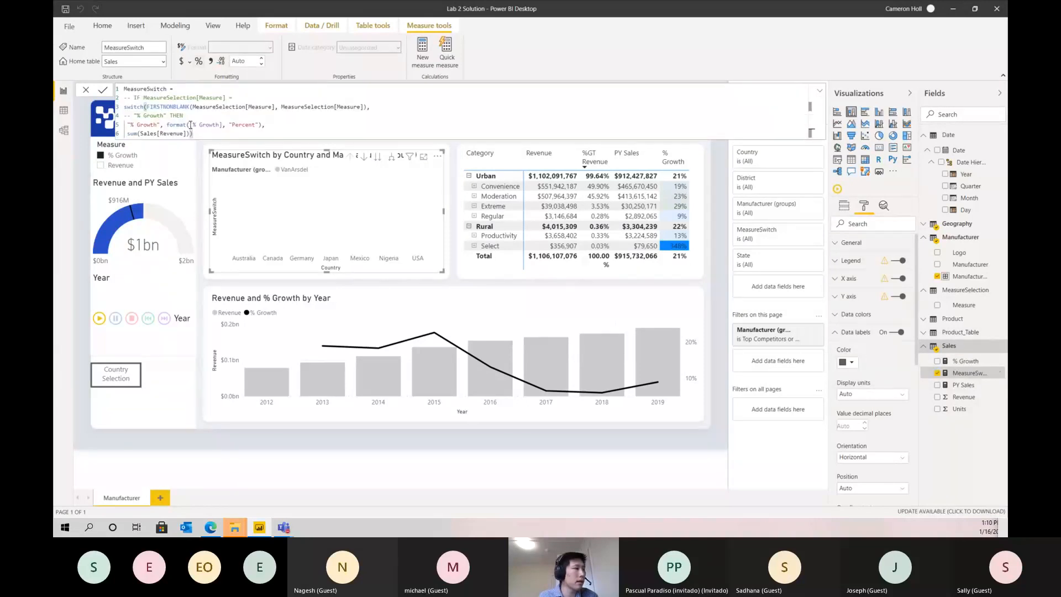
drag(190, 125, 167, 125)
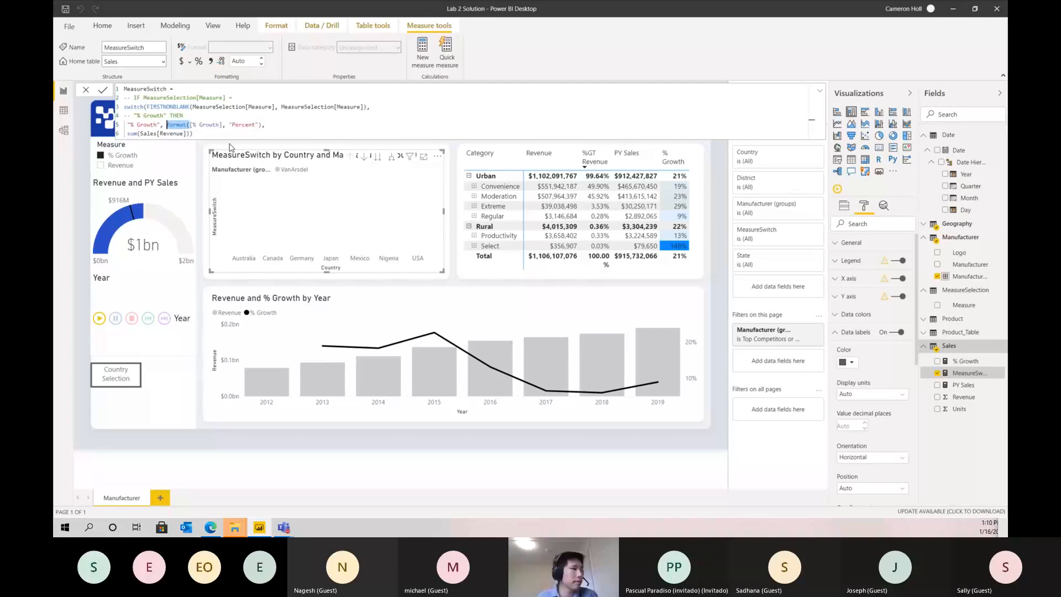
key(BackSpace)
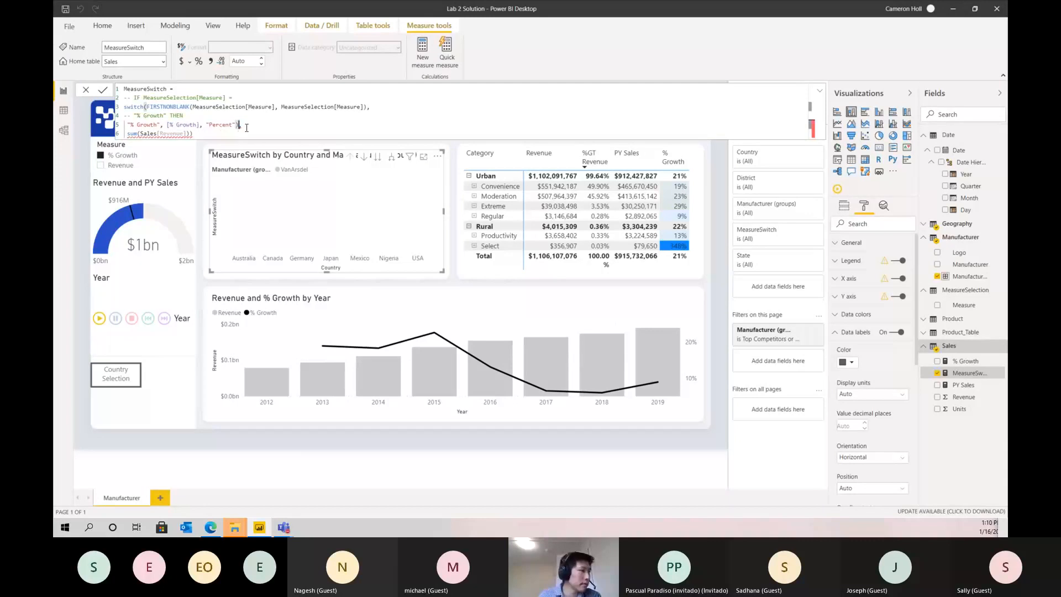
drag(247, 128, 199, 125)
key(BackSpace)
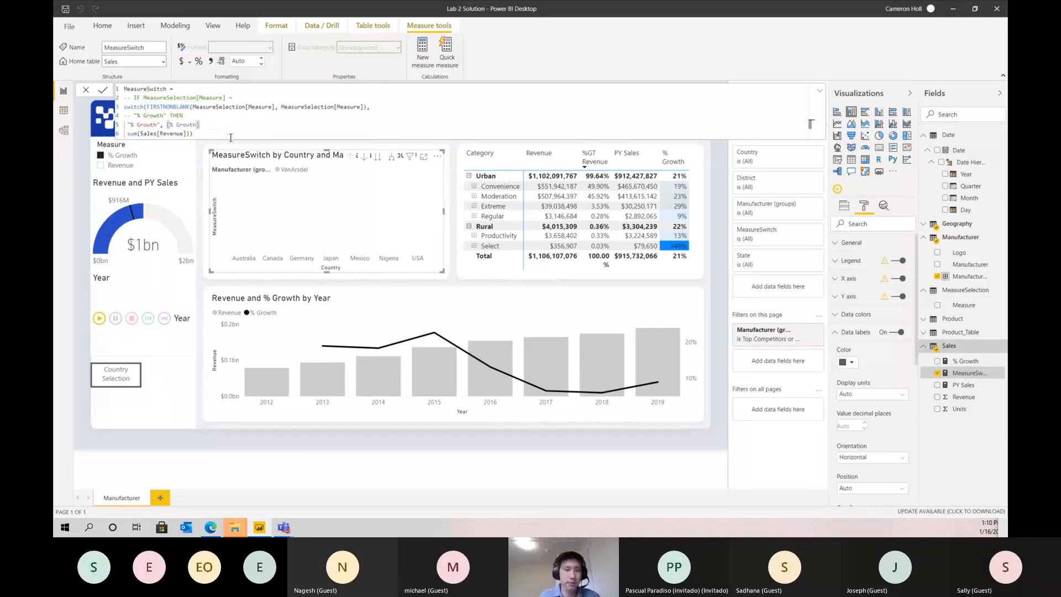
text(,)
key(Return)
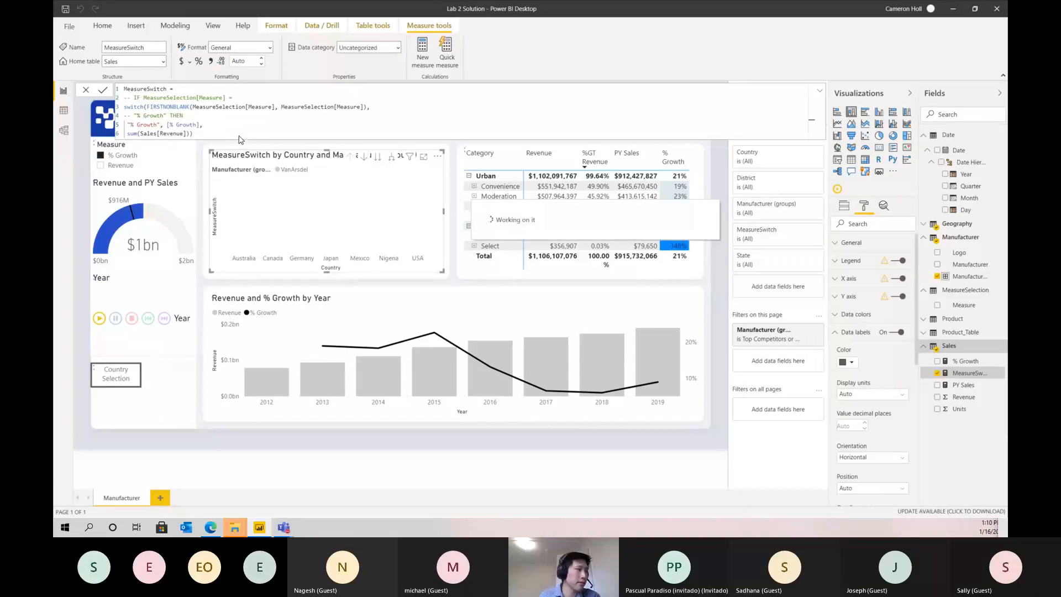
Set the format of the MeasureSwitch measure to Decimal number.
click(270, 47)
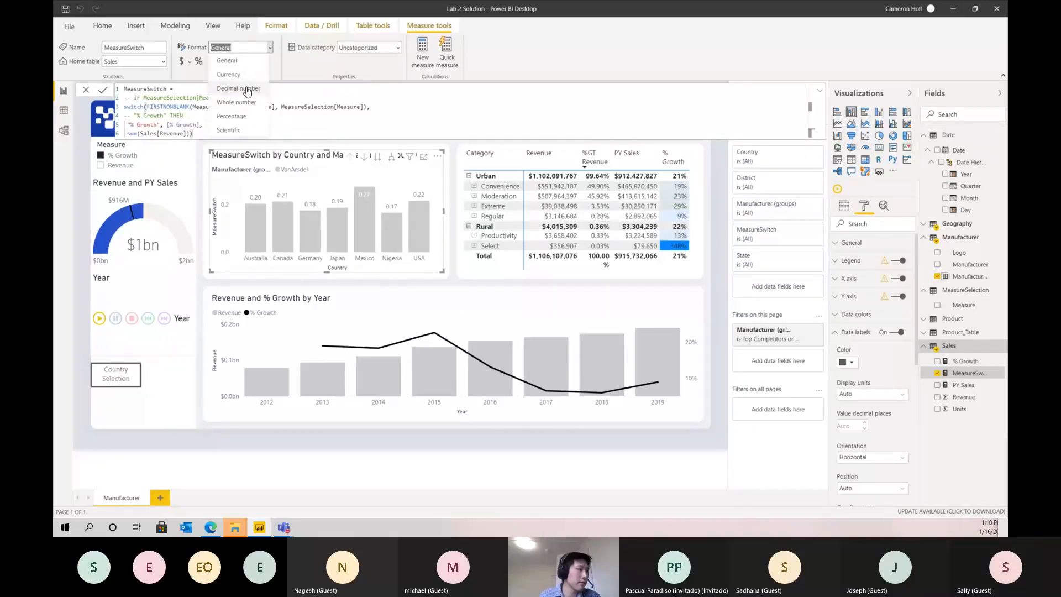
click(247, 90)
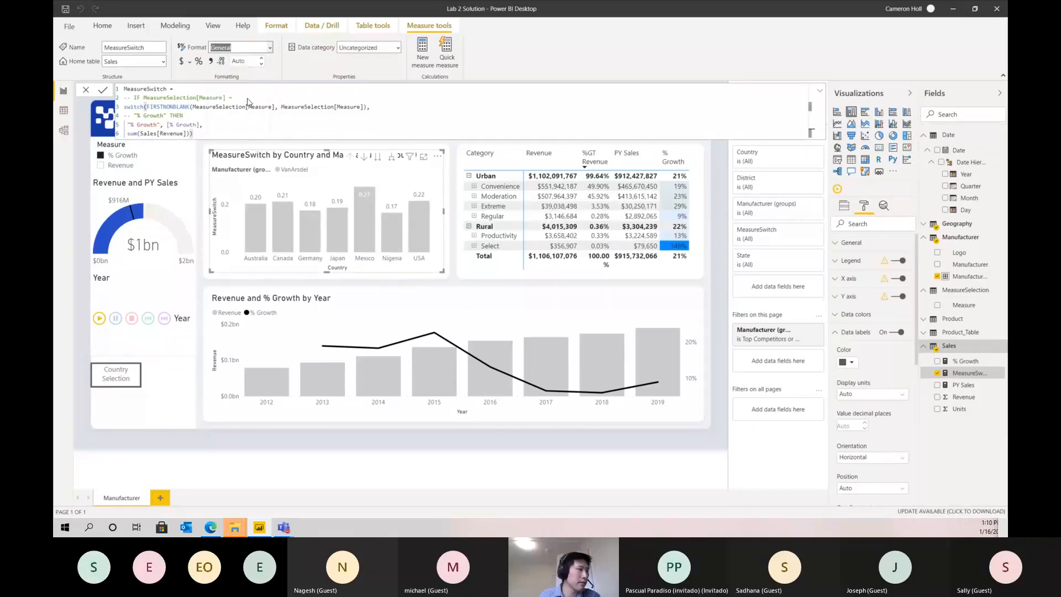
Try wrapping [% Growth] in the MeasureSwitch formula with the FORMAT function using "Percent", and apply the formula.
click(169, 127)
text(forma)
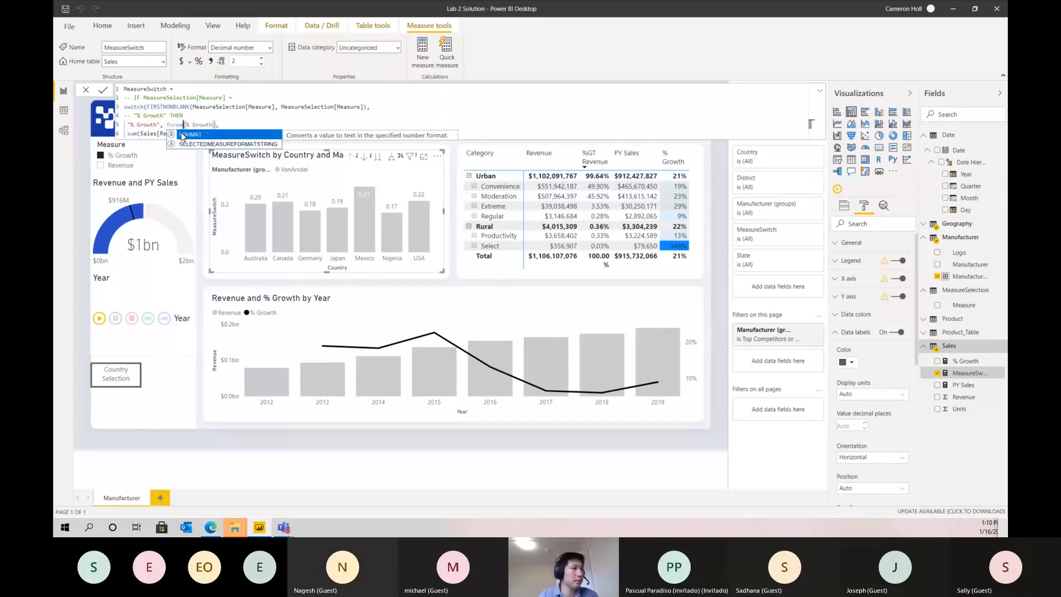
text(t([% Growth], ")
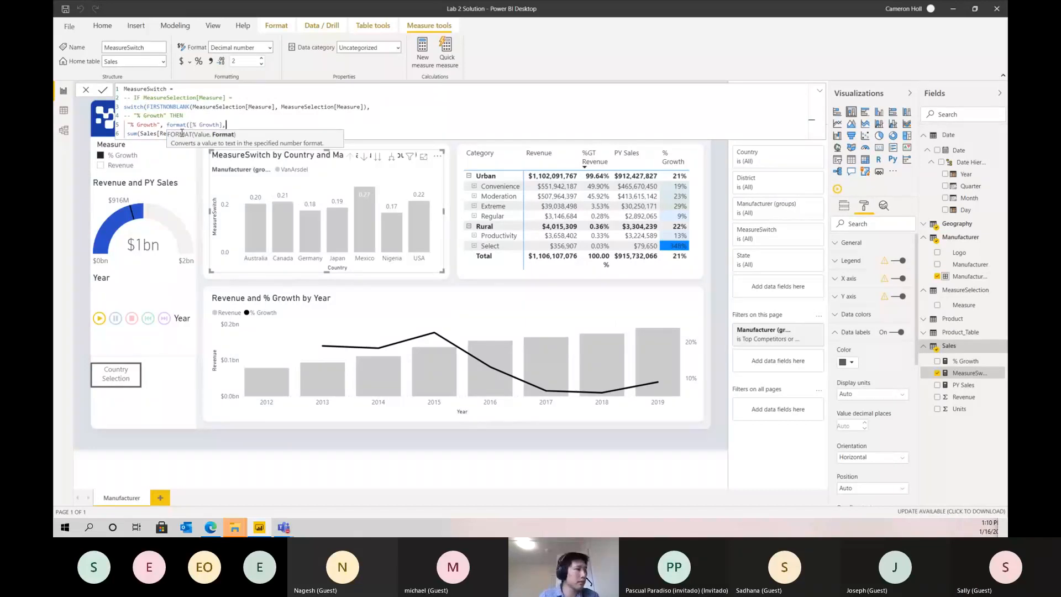
text(Per)
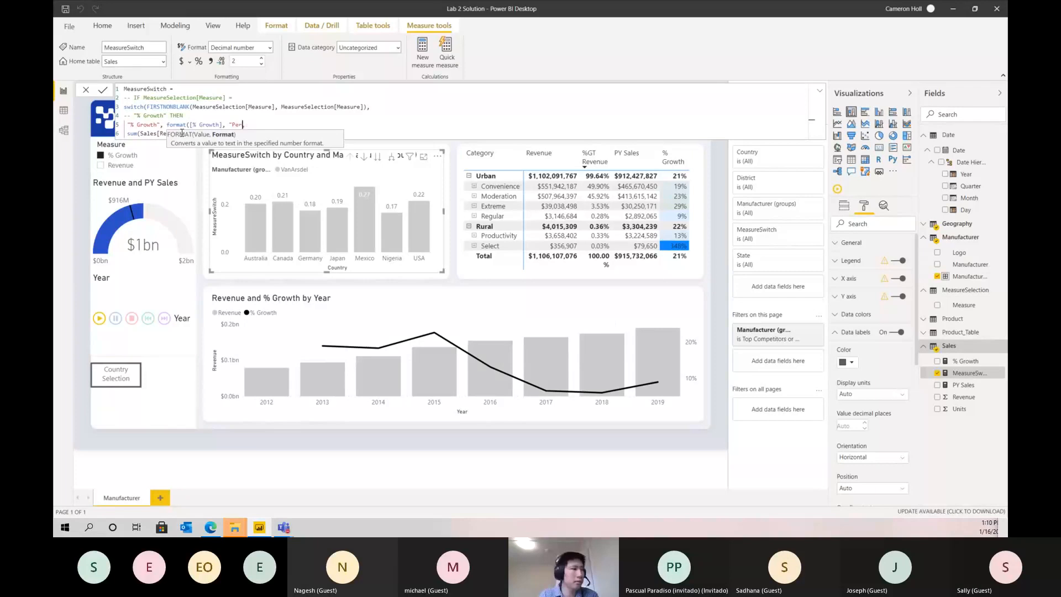
text(cent"))
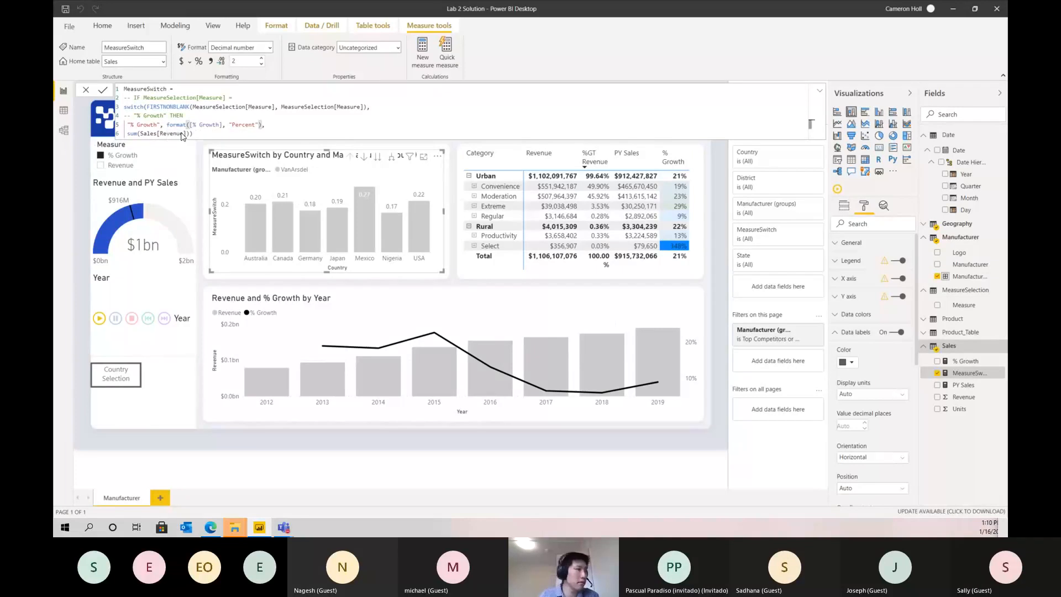
key(Return)
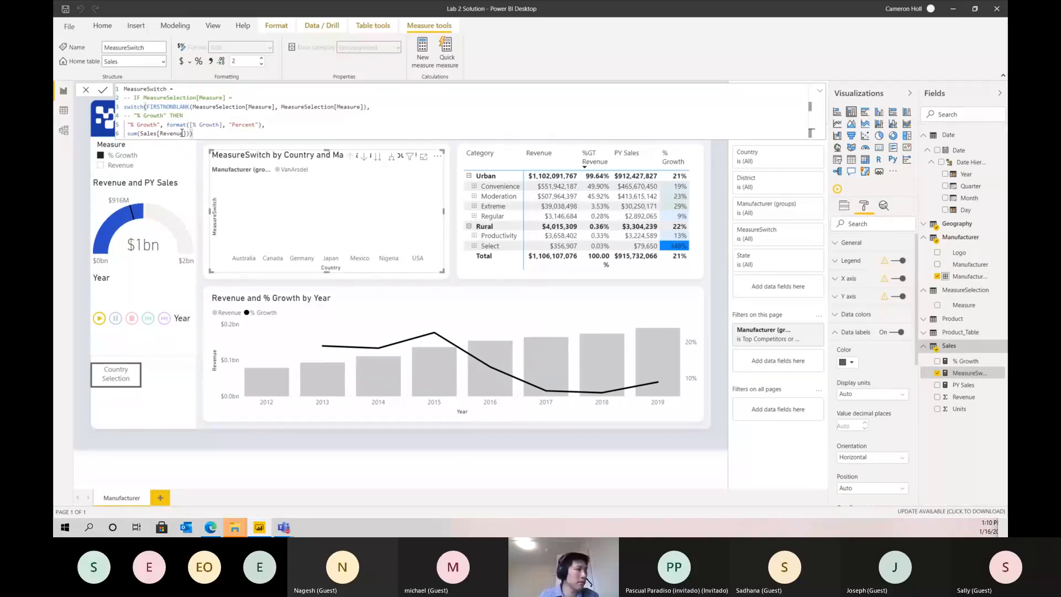
Restore plain [% Growth] in the MeasureSwitch formula by removing FORMAT and its "Percent" argument, and apply the formula.
click(259, 125)
drag(244, 127, 224, 127)
key(BackSpace)
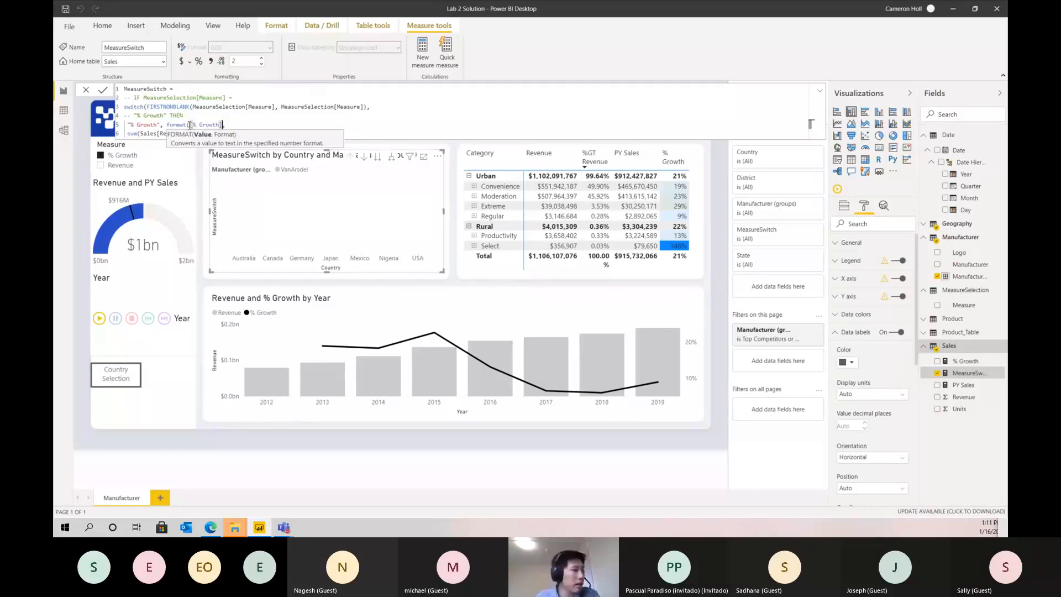
double_click(167, 123)
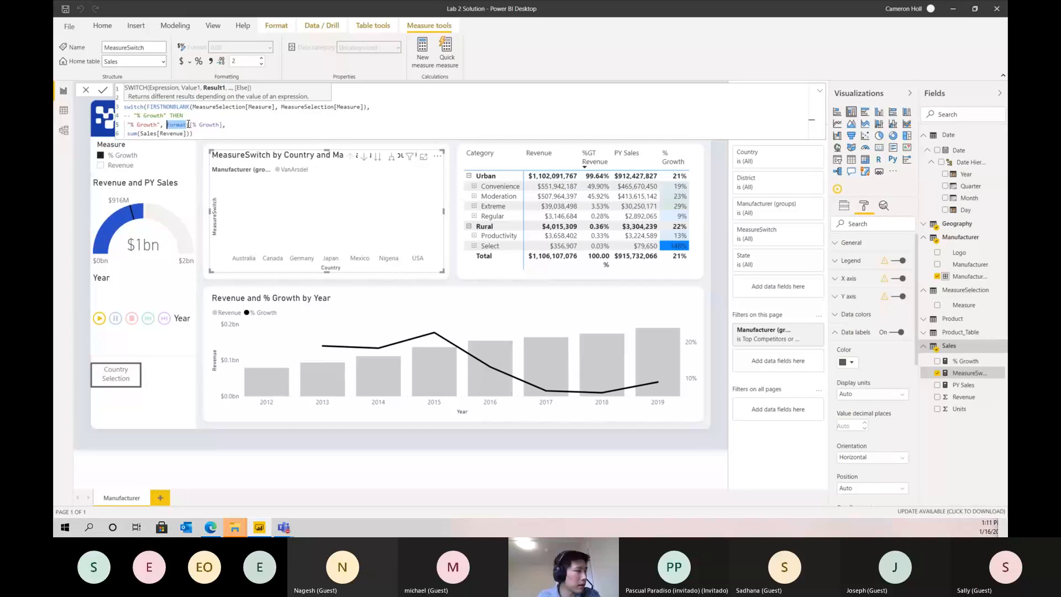
key(BackSpace)
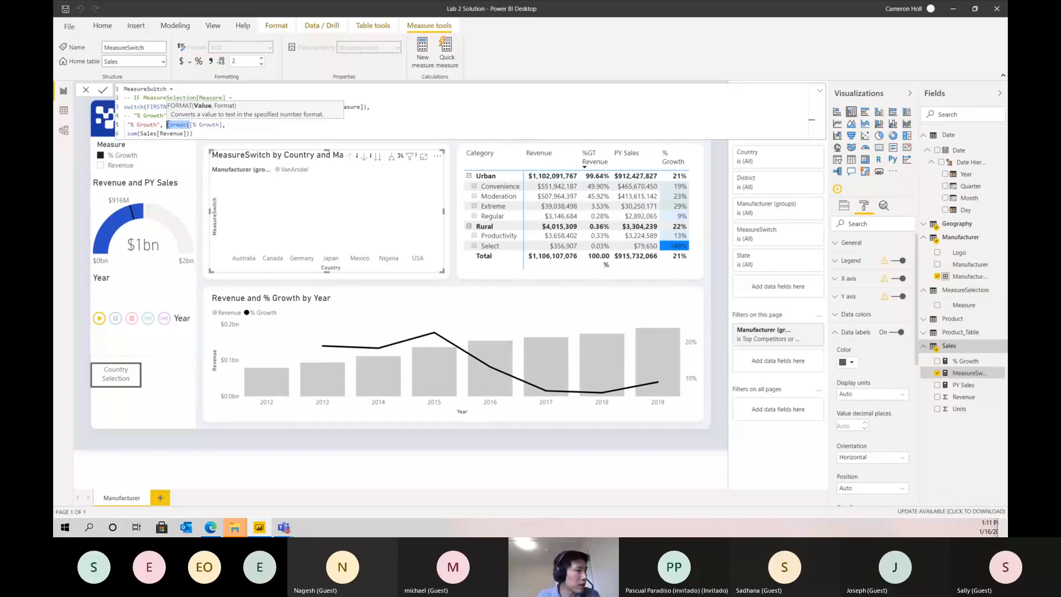
key(Delete)
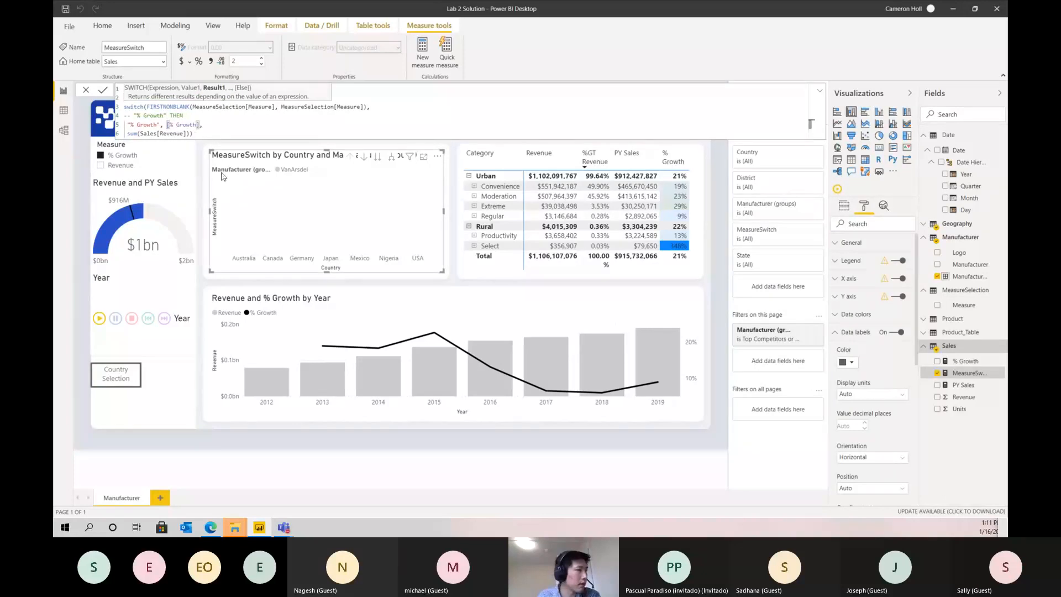
click(200, 134)
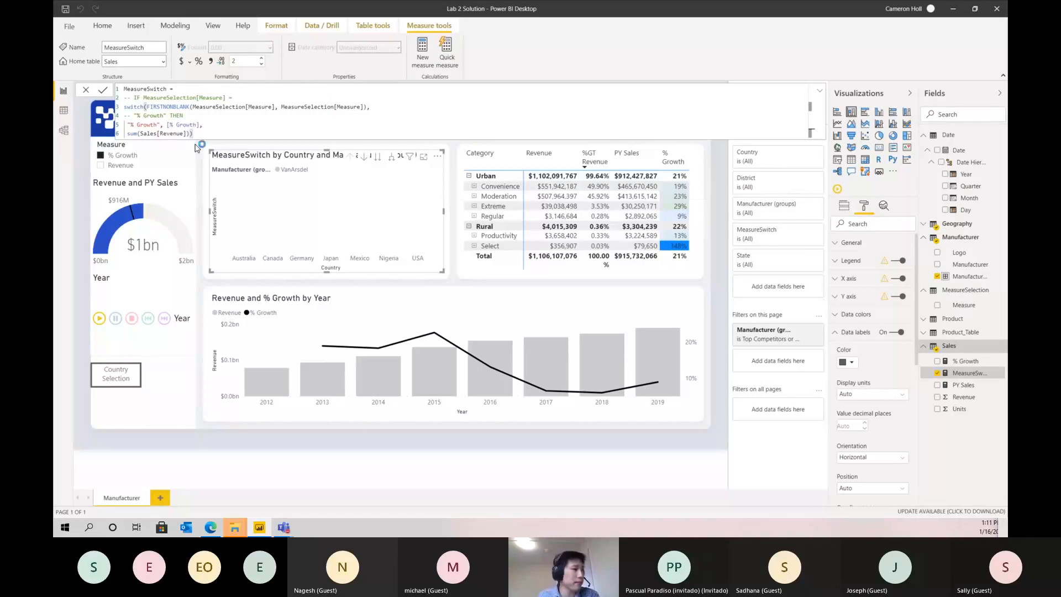
key(Return)
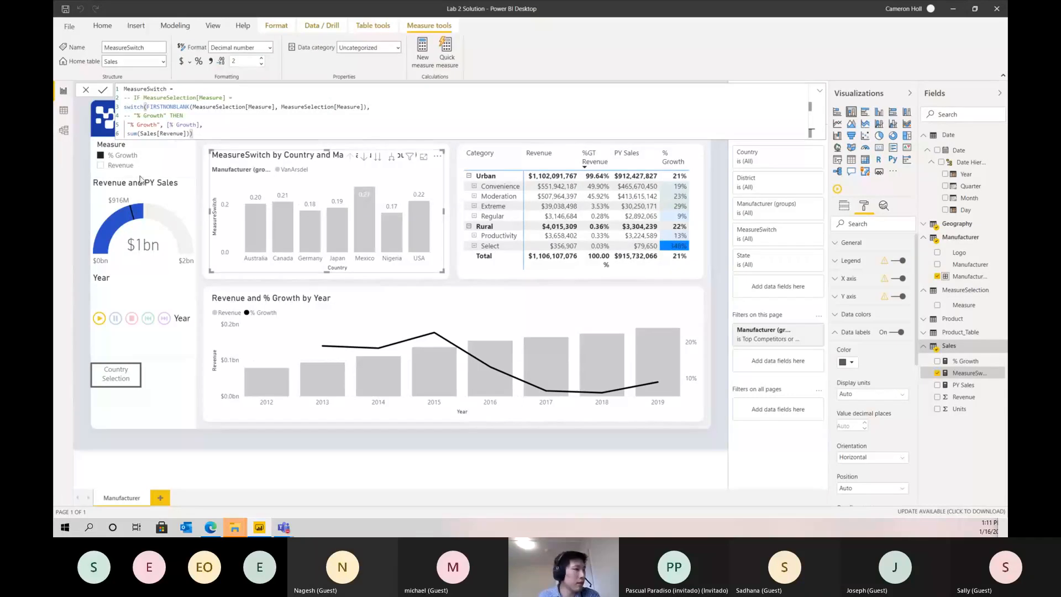
Switch the Measure slicer between Revenue and % Growth twice, ending on % Growth, and inspect Canada's value in the country chart.
click(118, 165)
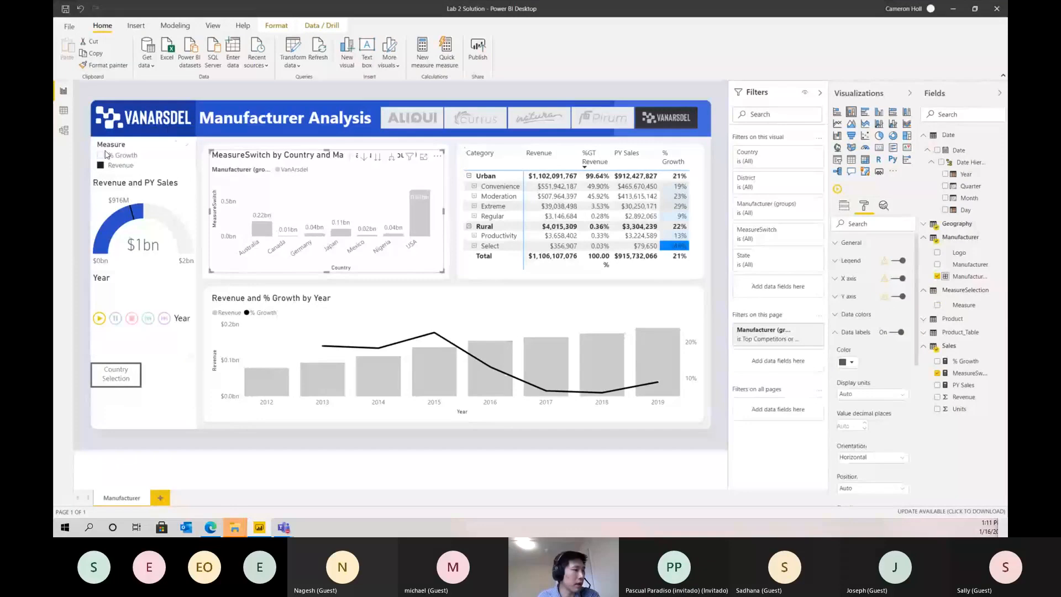
click(130, 156)
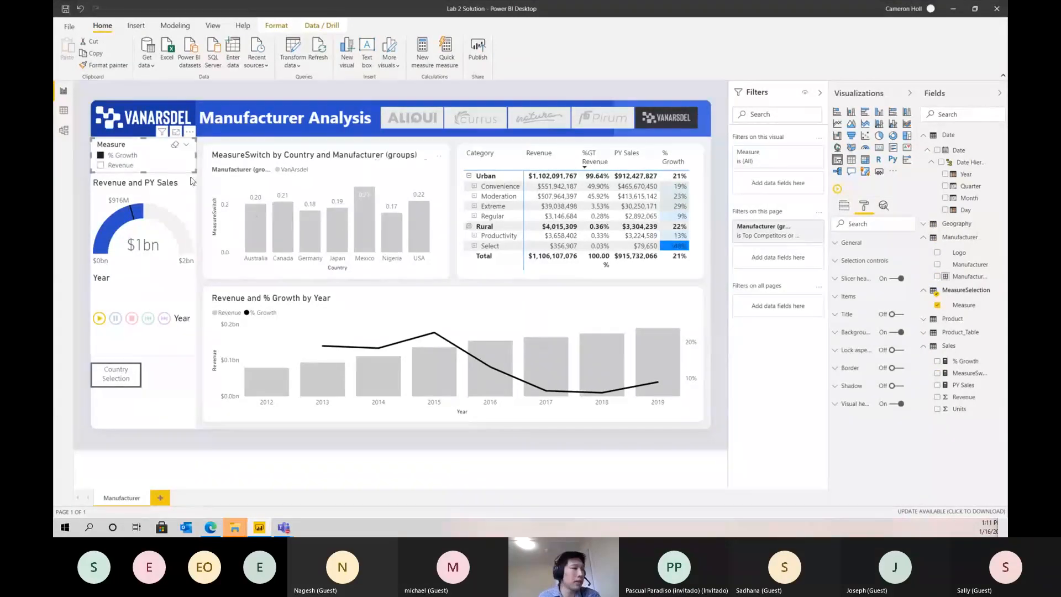
click(131, 167)
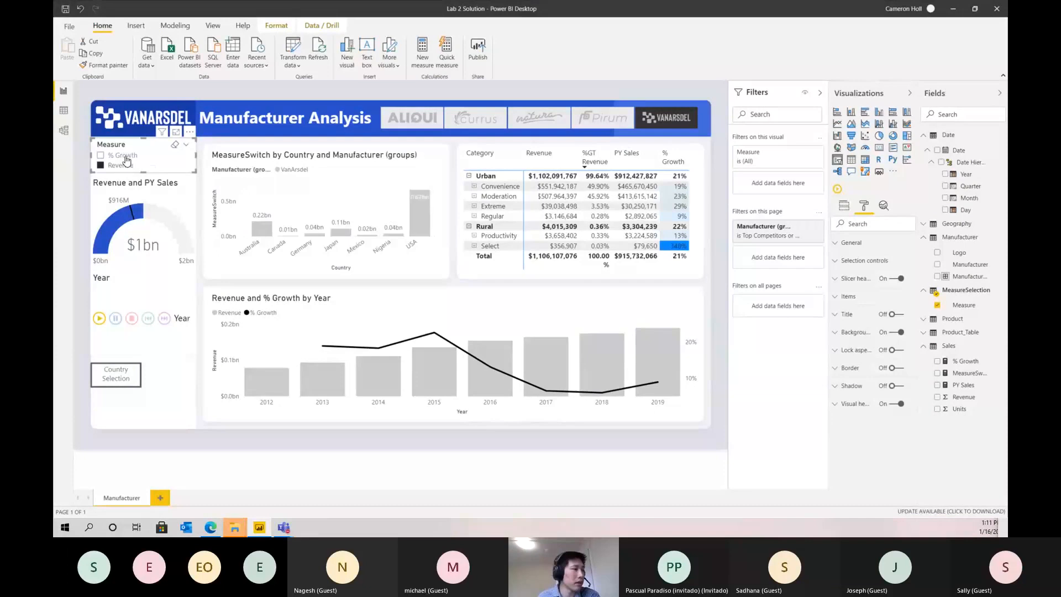
click(128, 157)
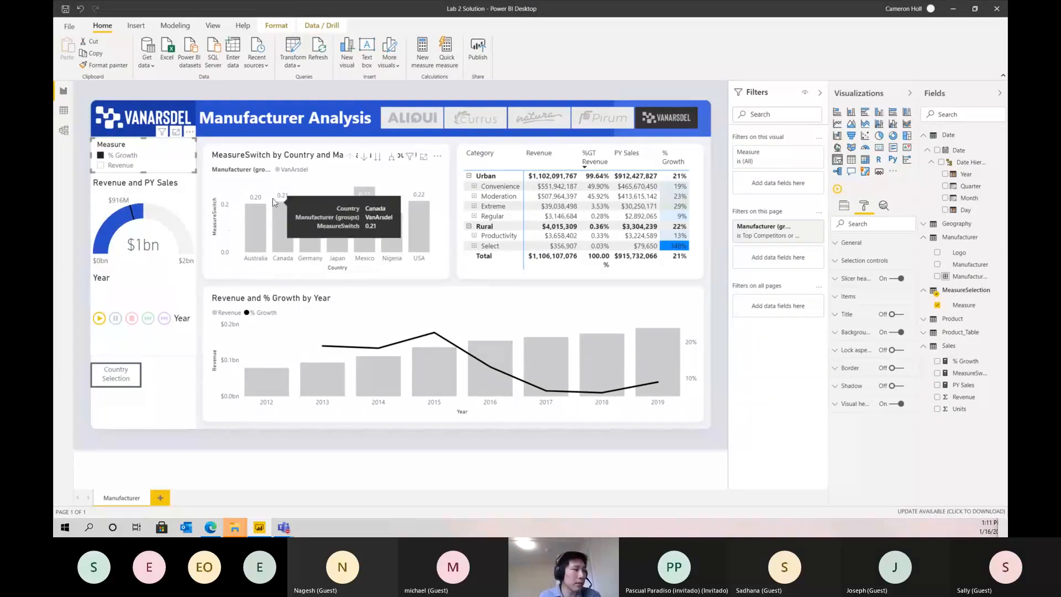
click(279, 182)
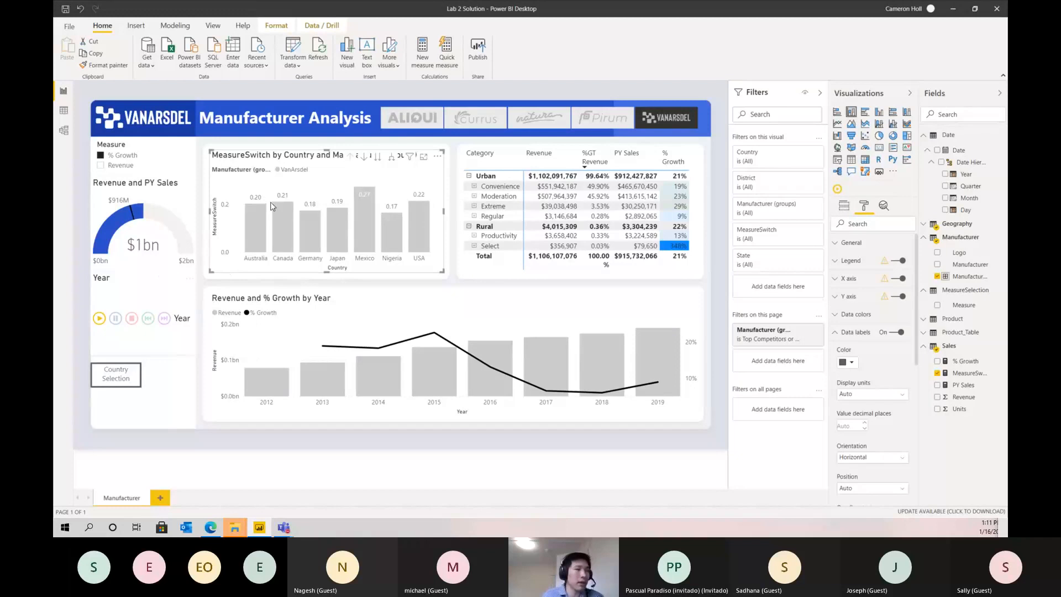
mouse_move(286, 205)
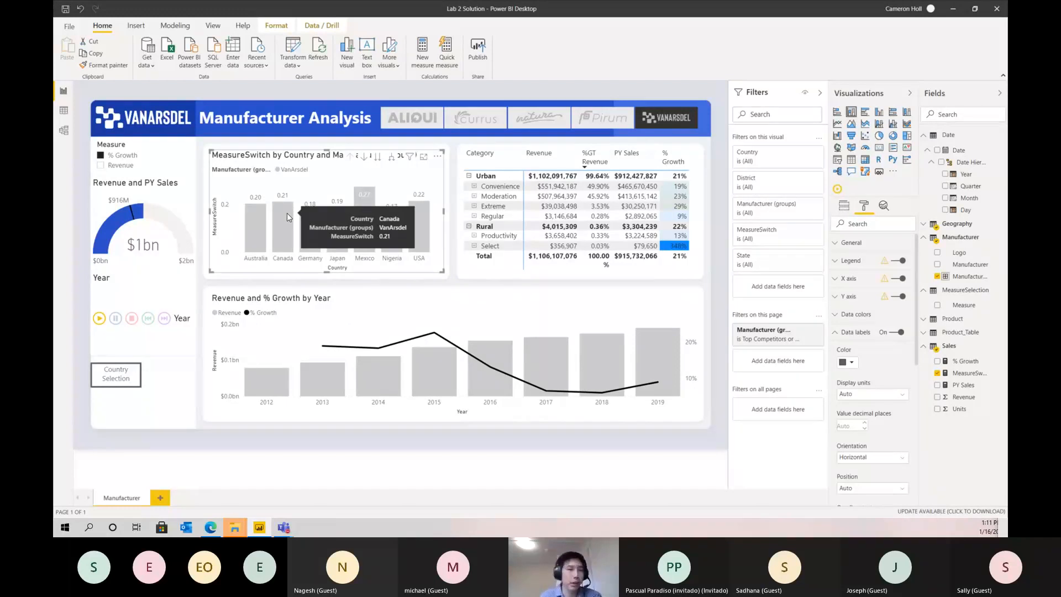
mouse_move(653, 387)
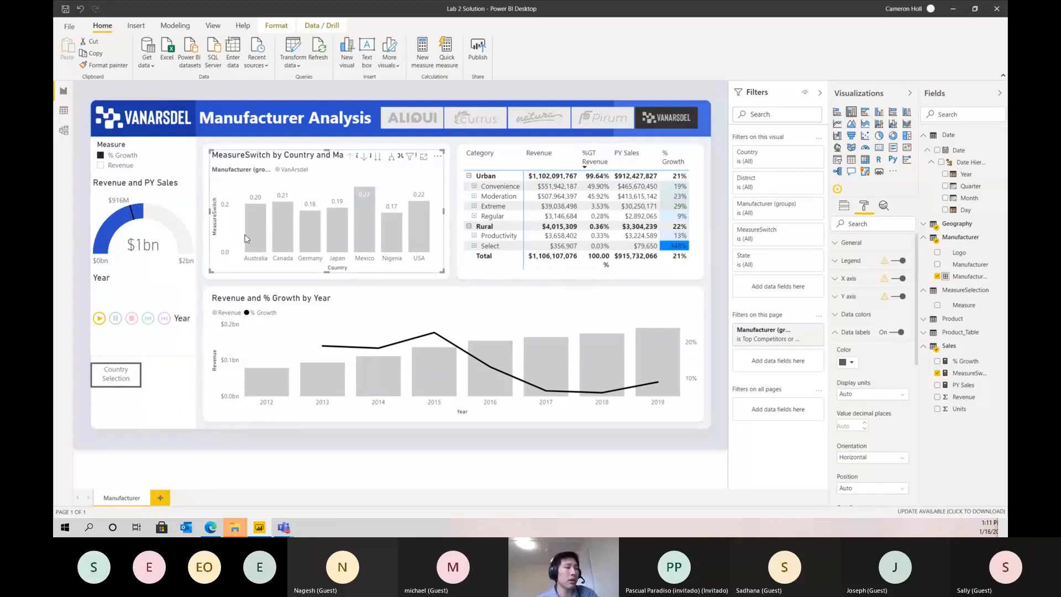
Test the report's Country Selection toggle by showing and hiding the USA and AUS options twice.
ctrl+click(116, 387)
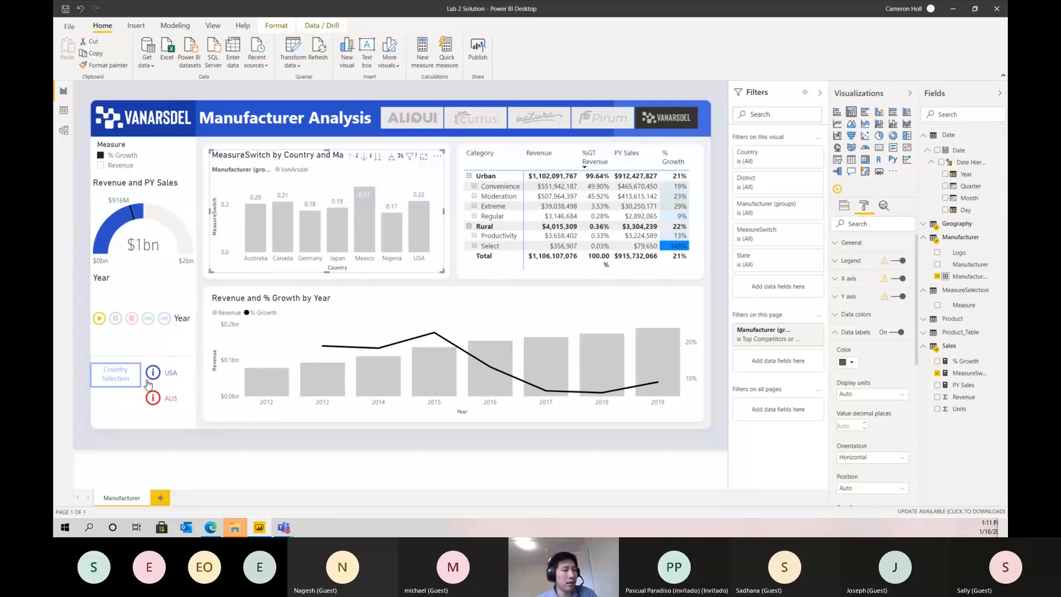
ctrl+click(124, 380)
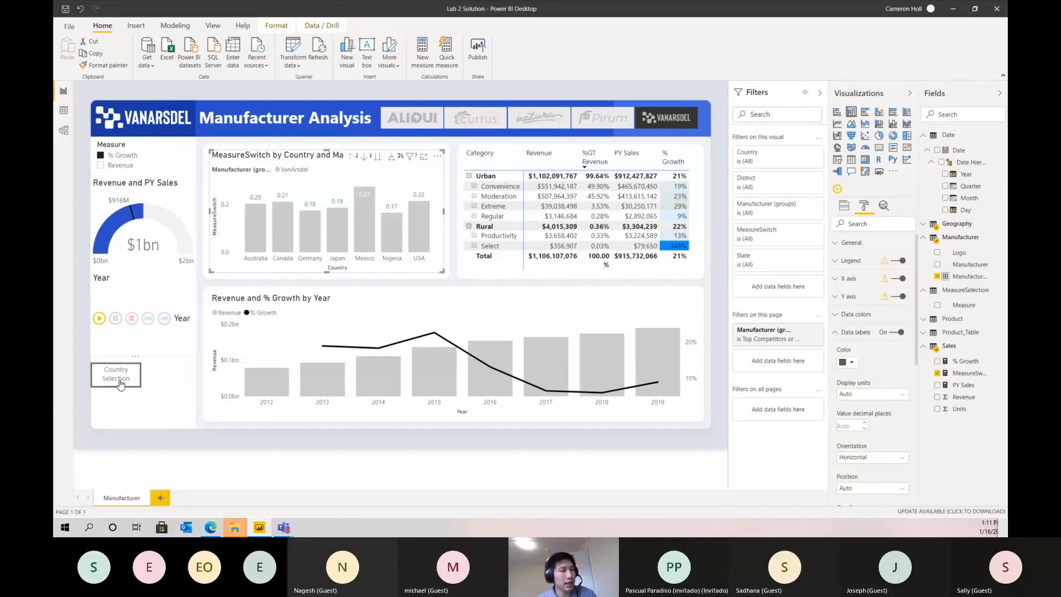
ctrl+click(111, 380)
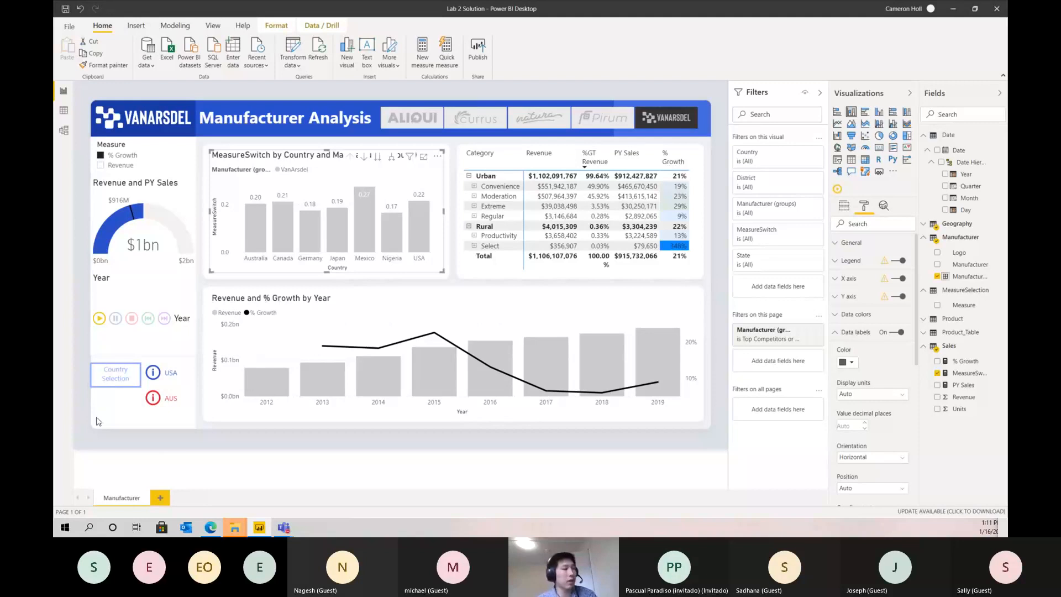
ctrl+click(126, 387)
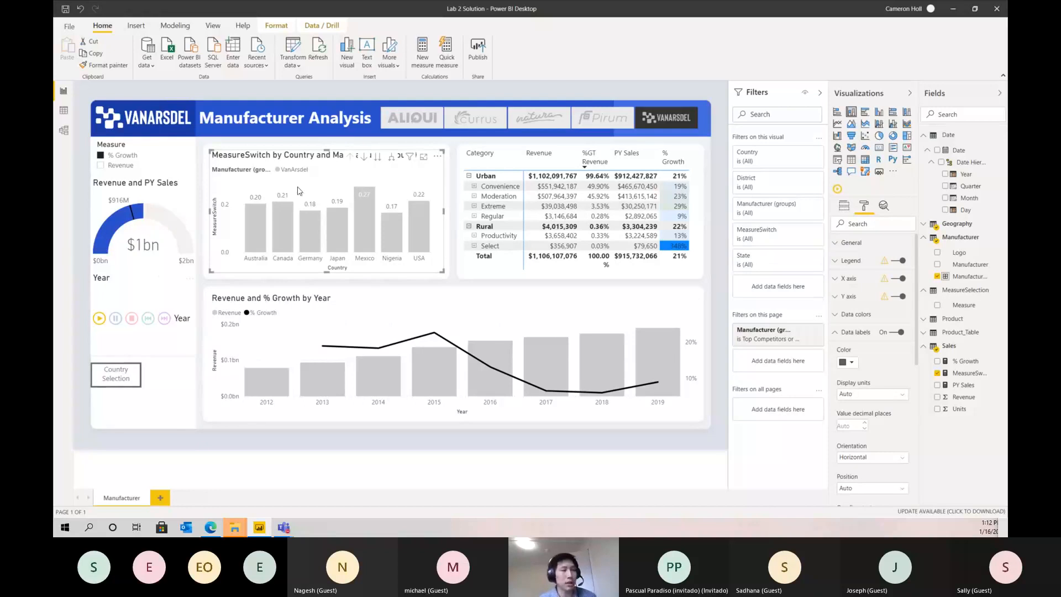
Reveal the country options with the Country Selection toggle, apply the AUS option, and clear the visual selection.
ctrl+click(109, 377)
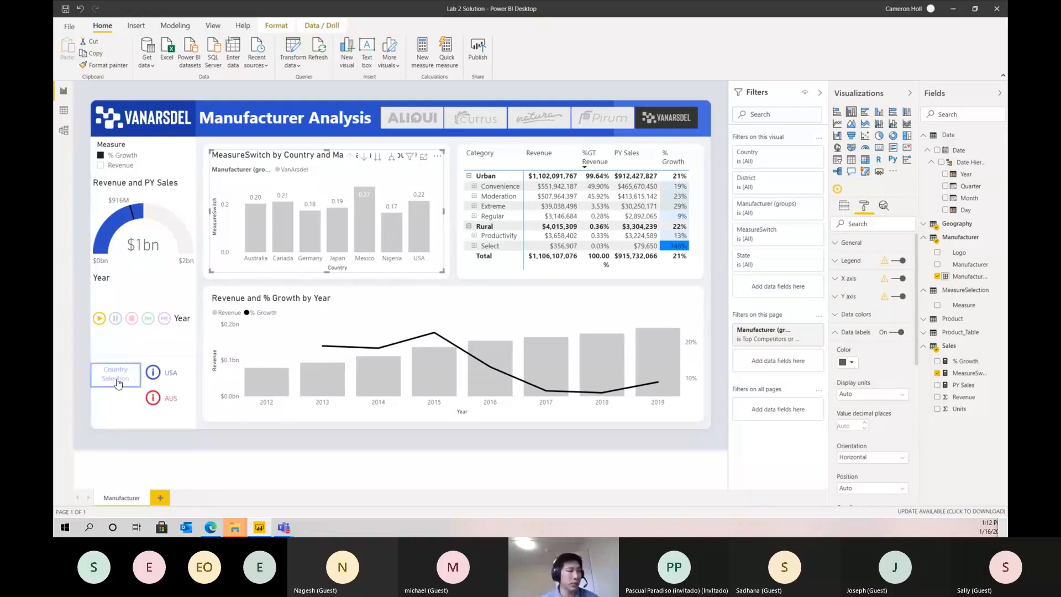
ctrl+click(168, 400)
click(169, 404)
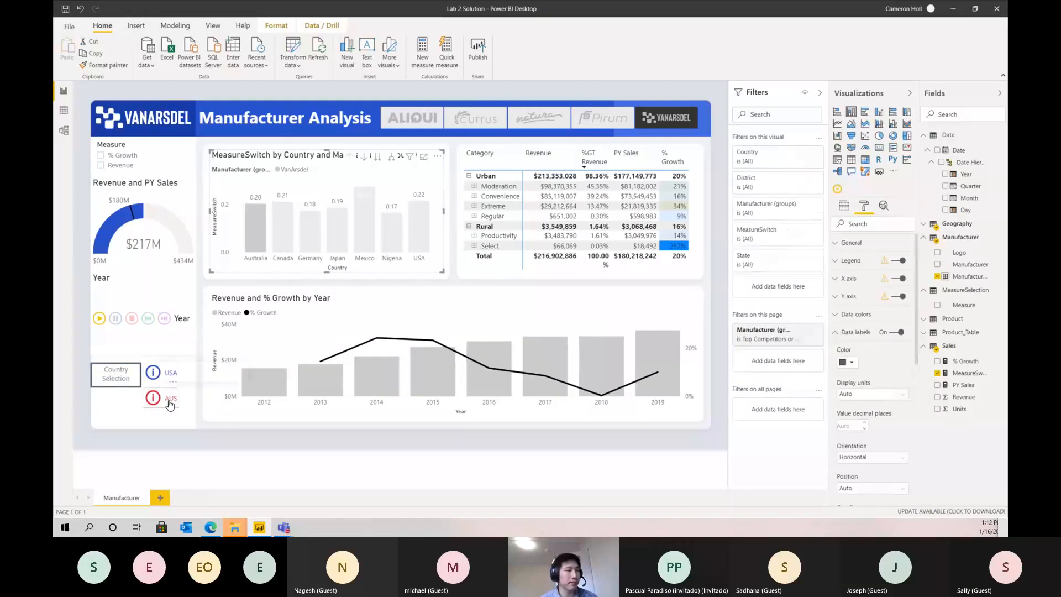
click(161, 436)
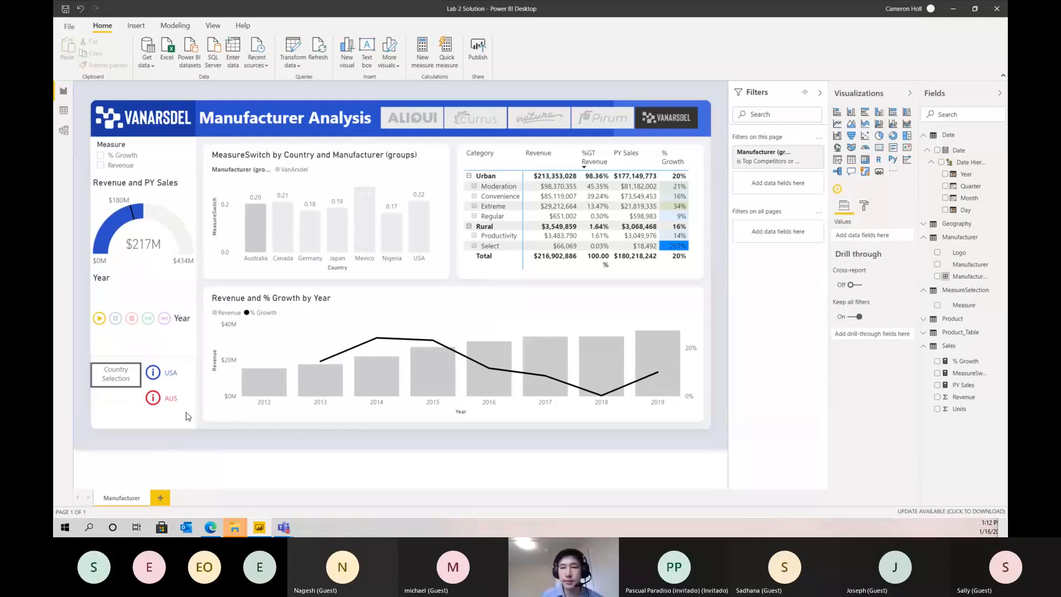